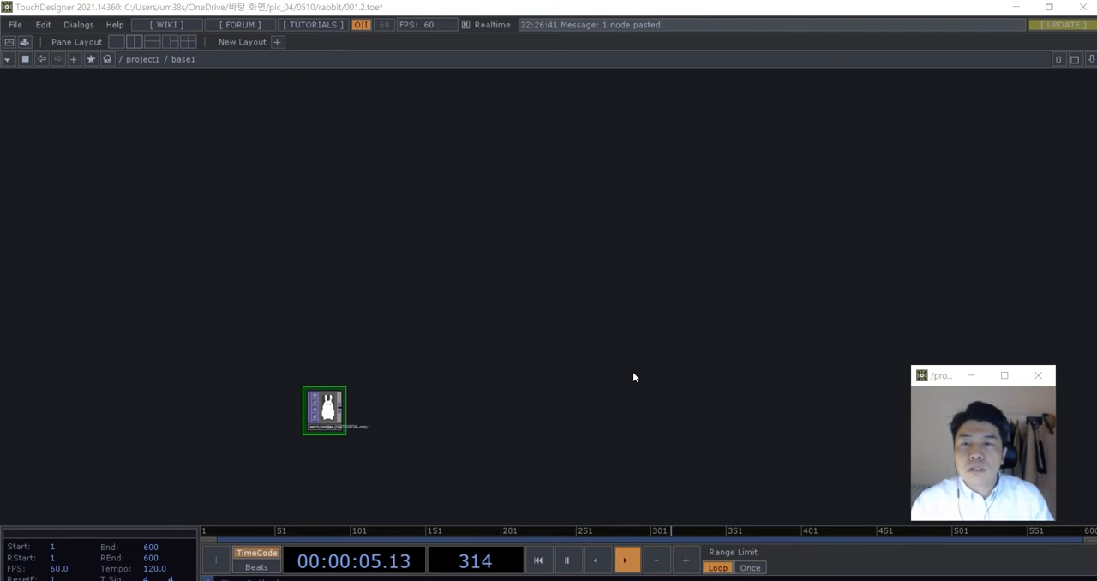
- Examine the rabbit image node in the base1 network up close
left_click_drag(553, 398, 567, 388)
scroll(394, 402, "up", 3)
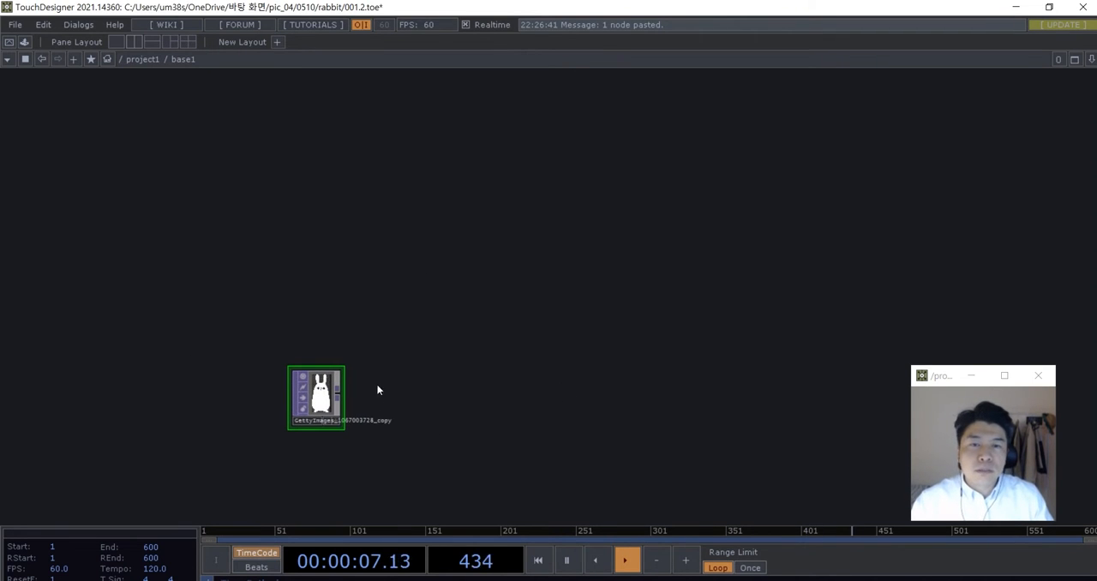
scroll(396, 387, "up", 2)
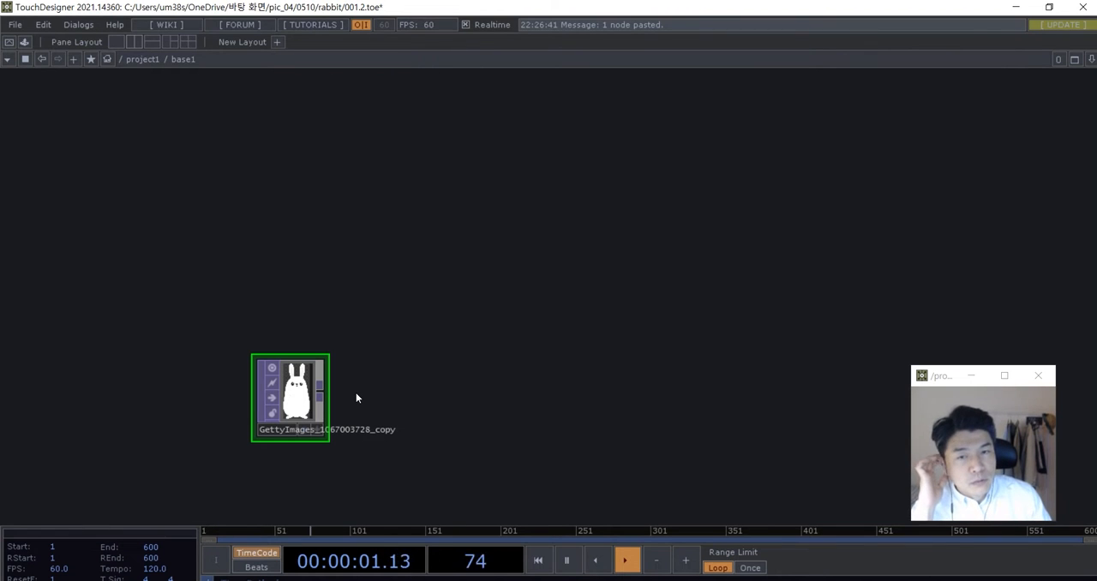
left_click_drag(338, 427, 368, 419)
scroll(360, 413, "up", 2)
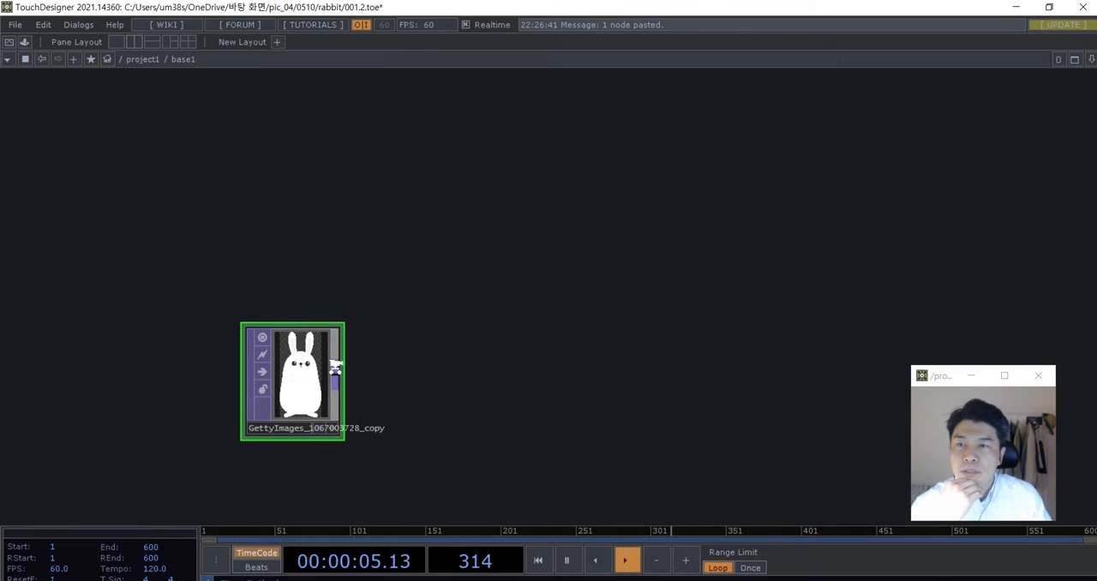
scroll(335, 368, "up", 2)
left_click_drag(397, 404, 414, 382)
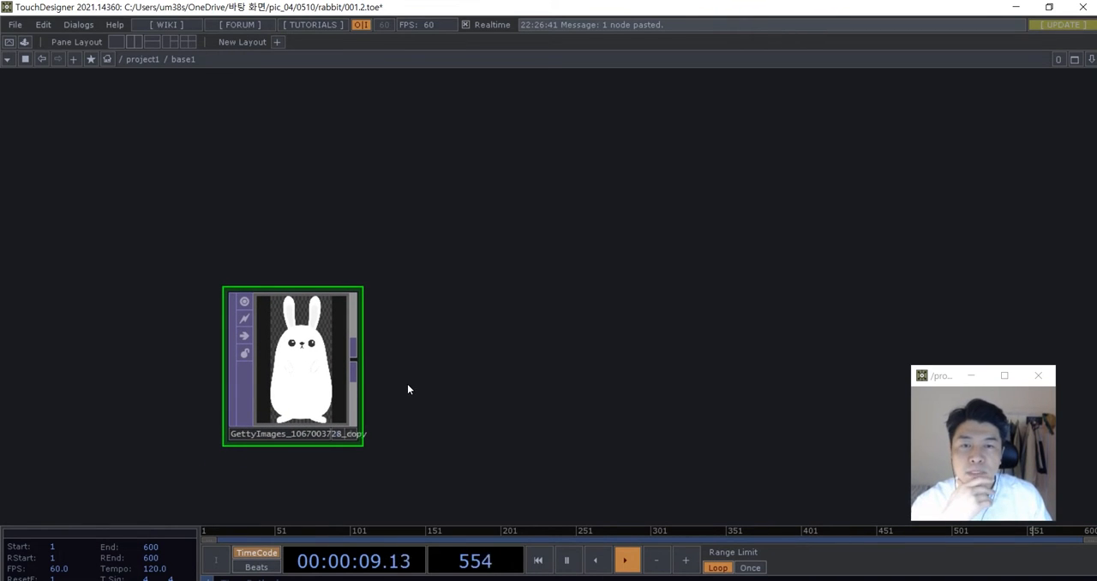
left_click_drag(408, 389, 436, 364)
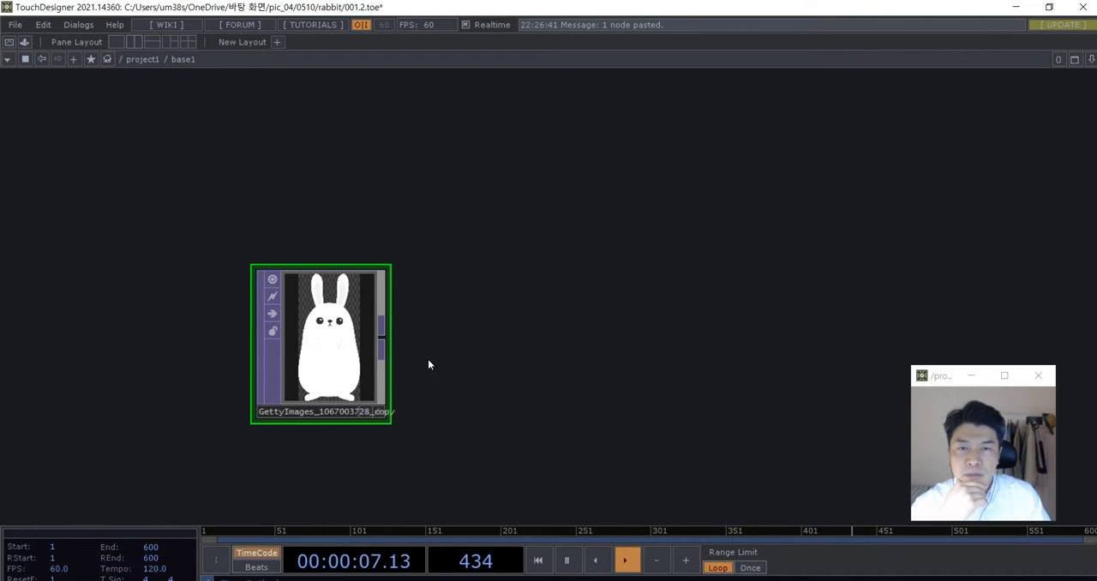
scroll(416, 360, "up", 3)
scroll(344, 244, "up", 4)
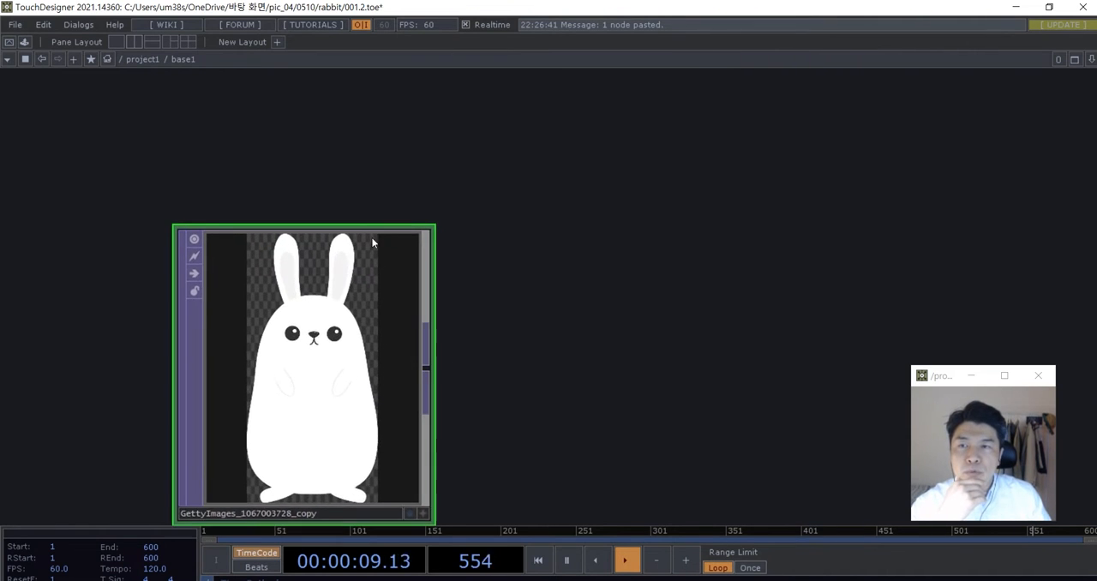
scroll(390, 321, "down", 4)
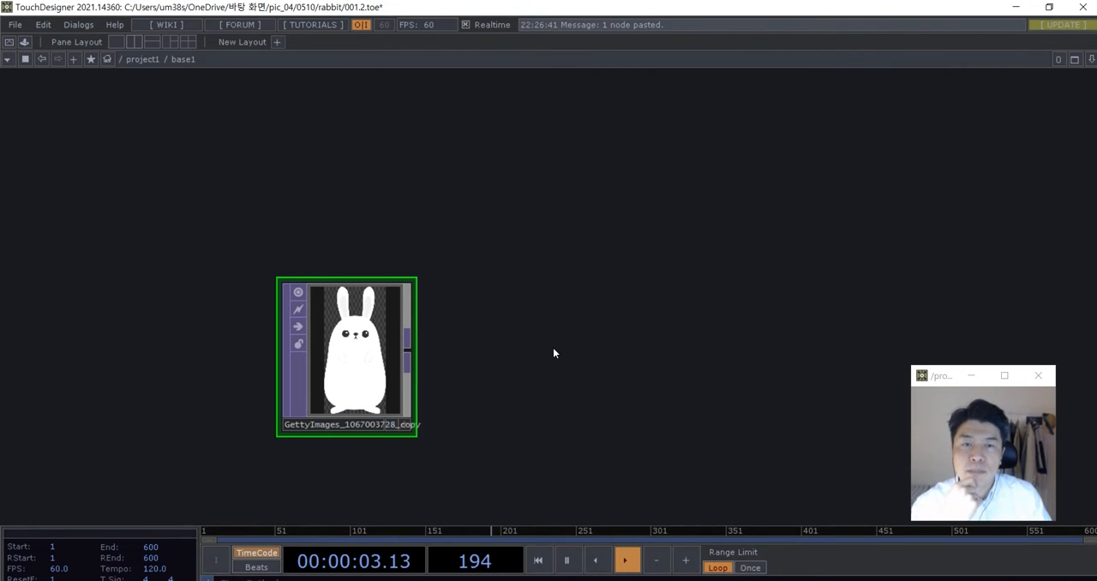
left_click_drag(597, 347, 474, 342)
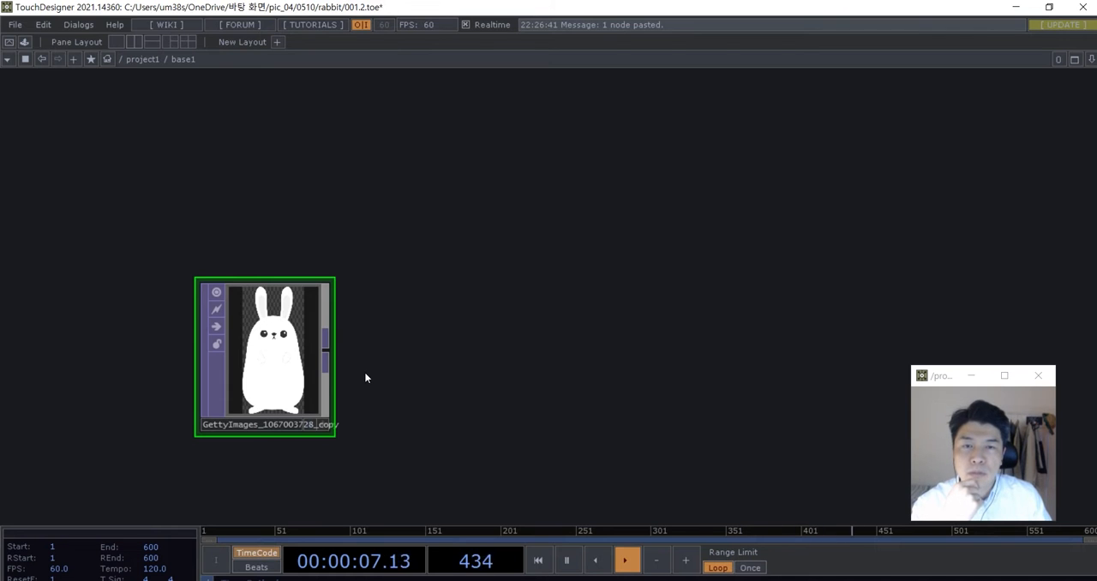
scroll(368, 368, "down", 4)
left_click_drag(415, 330, 394, 348)
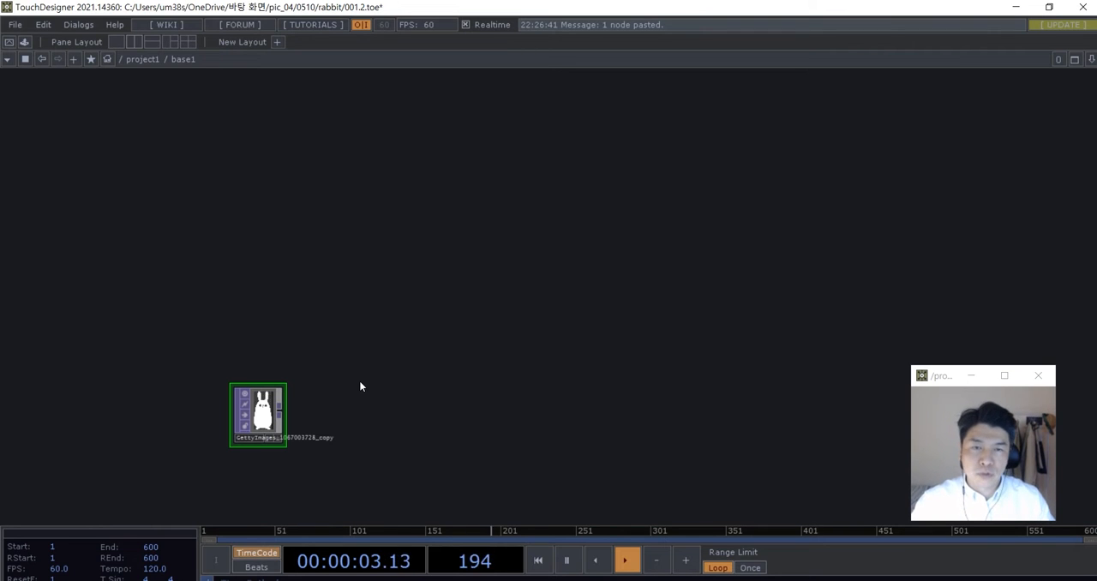
- Add a Pattern CHOP to the network above the rabbit image node
scroll(360, 385, "up", 3)
left_click_drag(360, 385, 386, 323)
key("Tab")
left_click(249, 145)
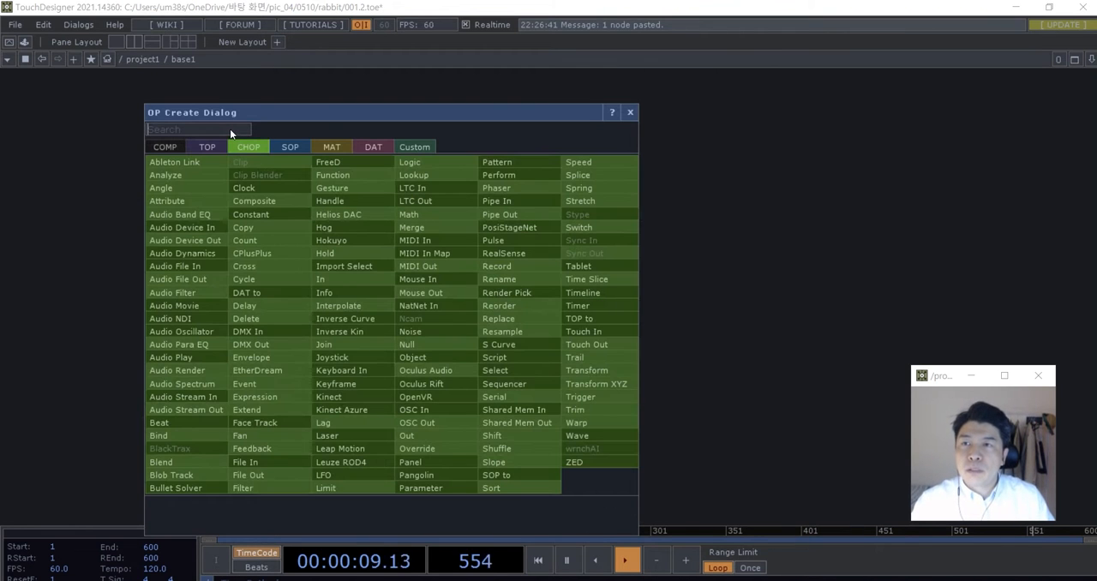
type("patt")
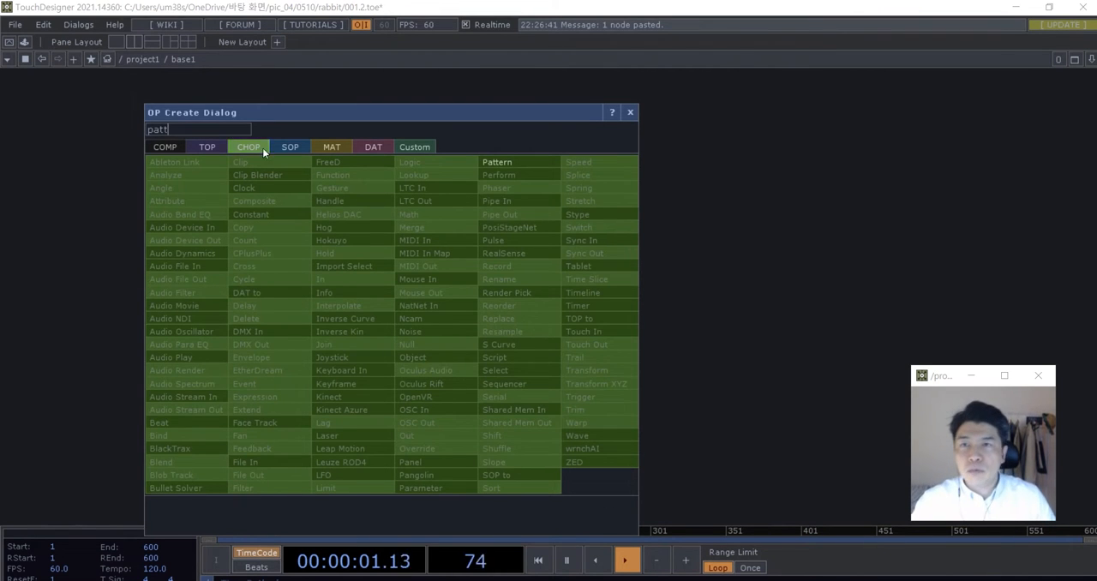
left_click(497, 162)
left_click(432, 248)
scroll(470, 244, "up", 3)
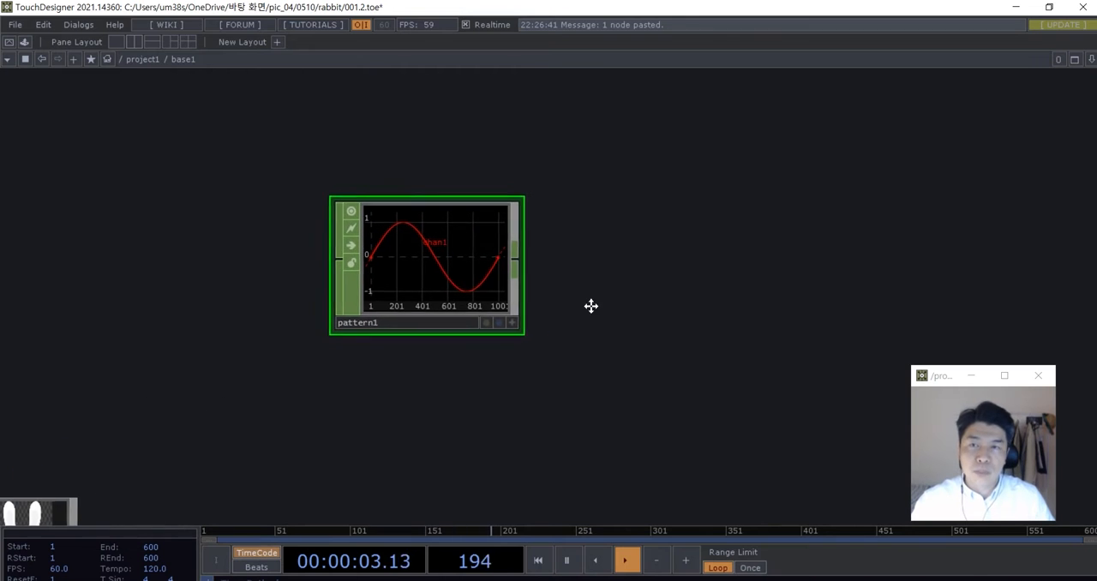
- Show the Pattern CHOP's parameters and move the floating camera preview window clear of them
key("p")
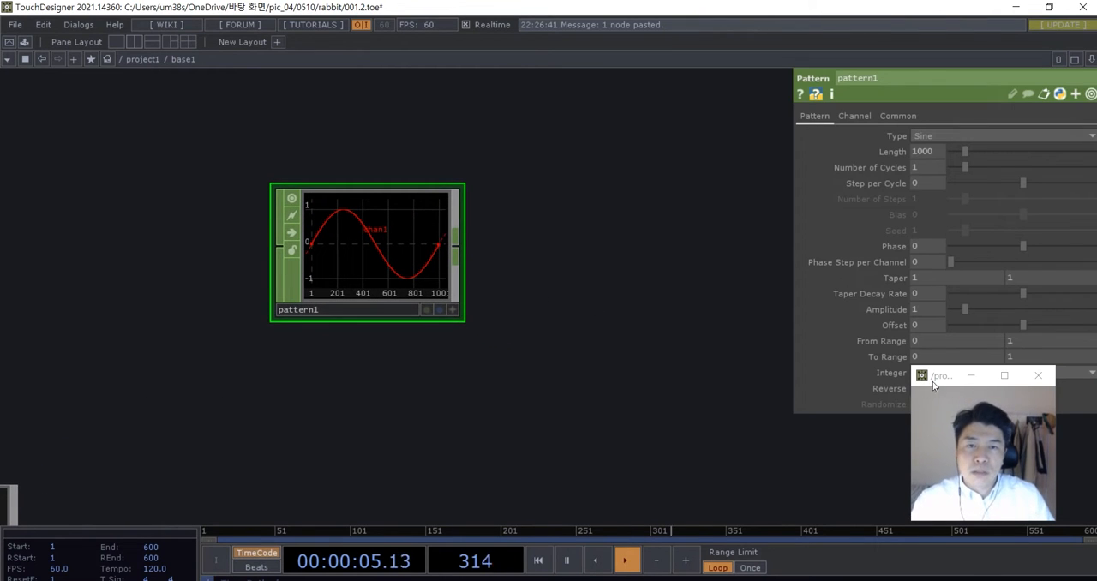
left_click_drag(939, 381, 822, 446)
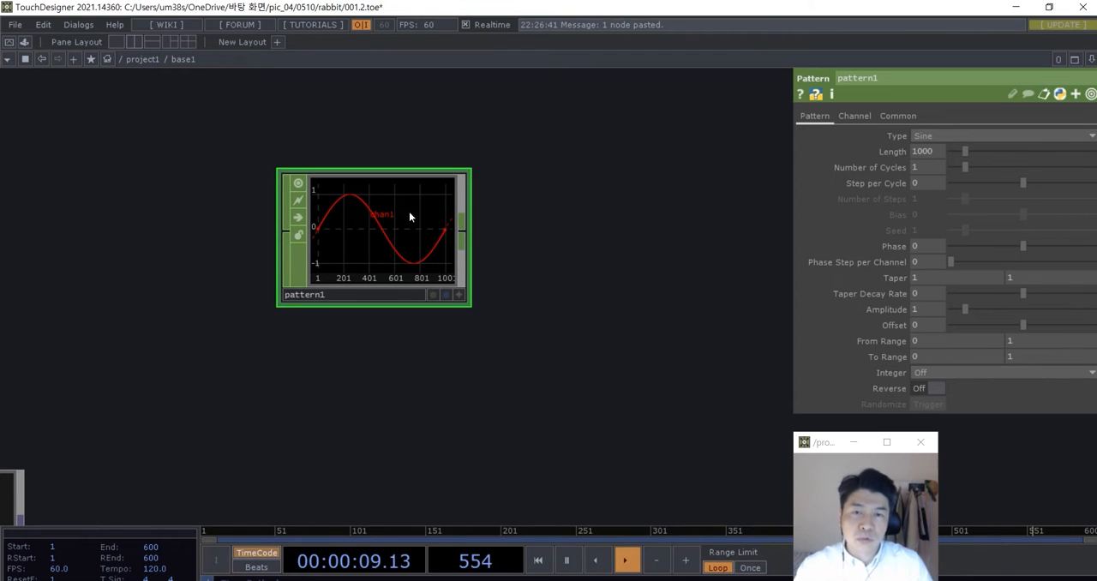
- Examine the Pattern CHOP's sine waveform and how its samples run along the graph axis
scroll(421, 219, "up", 2)
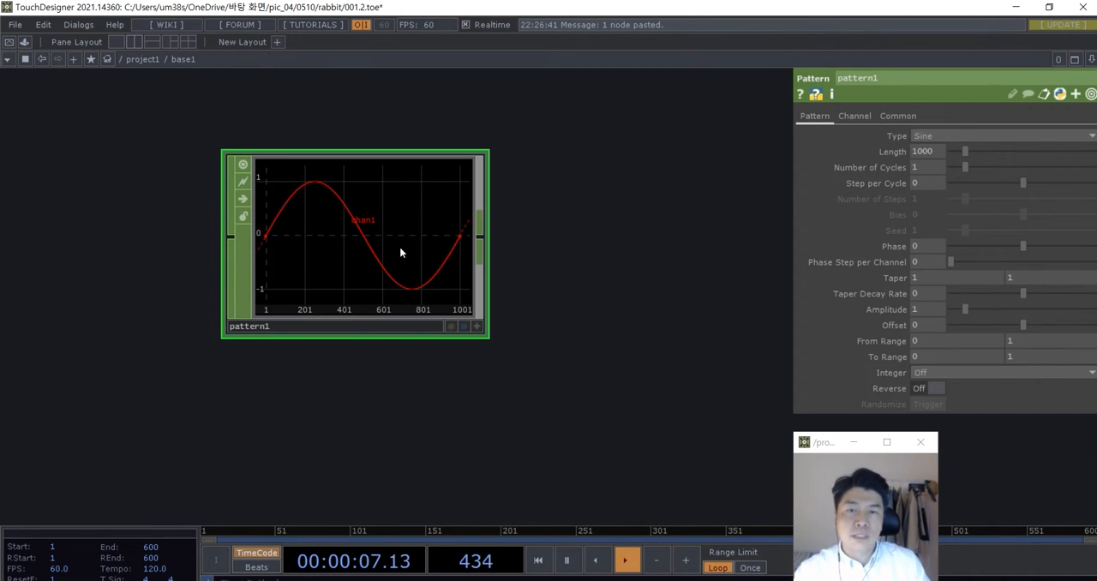
scroll(463, 284, "down", 3)
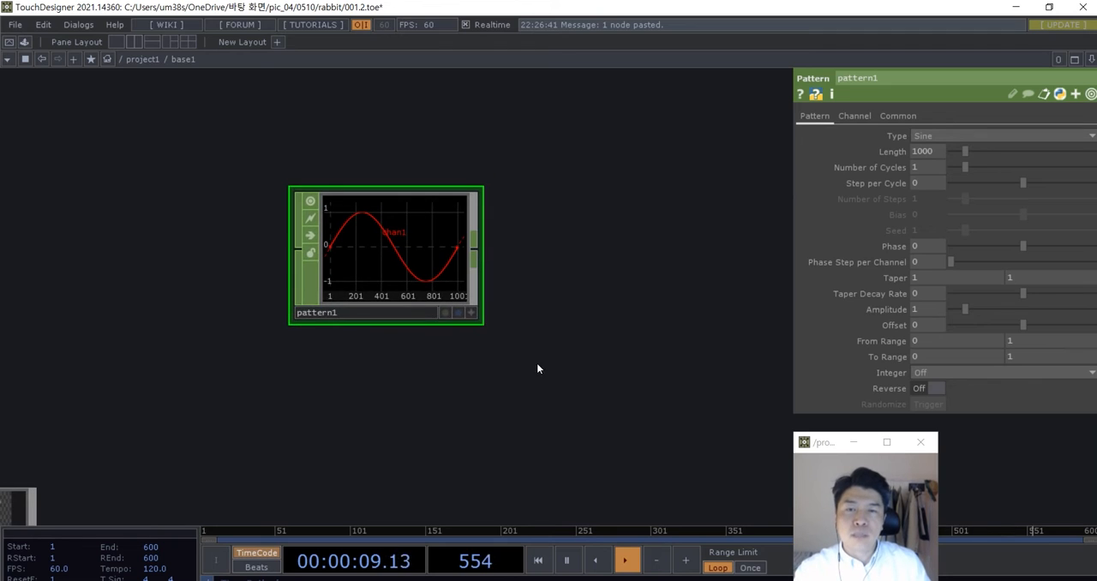
left_click_drag(537, 363, 530, 401)
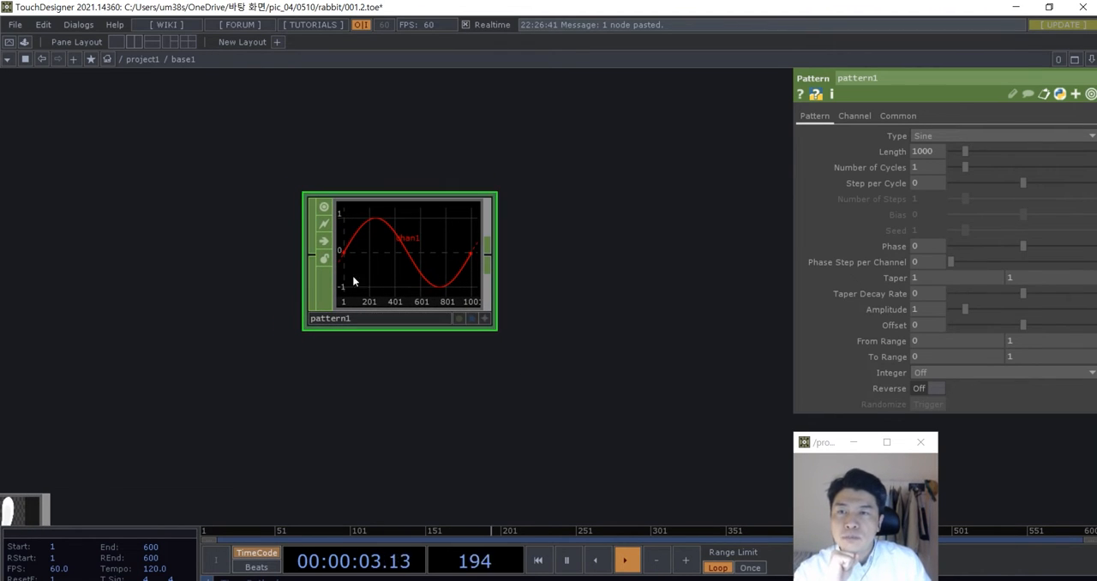
scroll(513, 288, "up", 5)
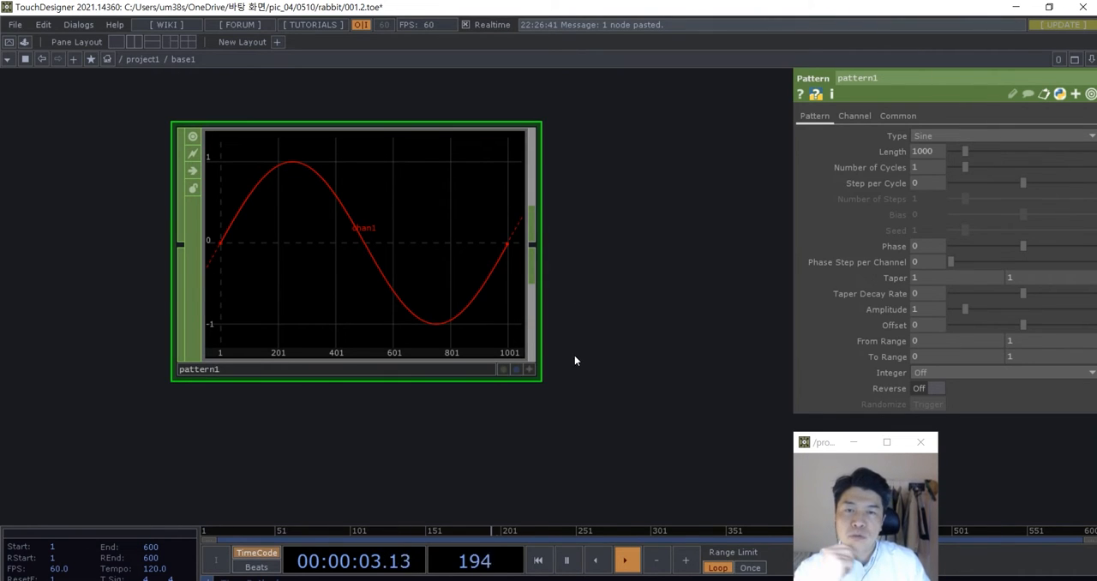
left_click_drag(633, 357, 651, 344)
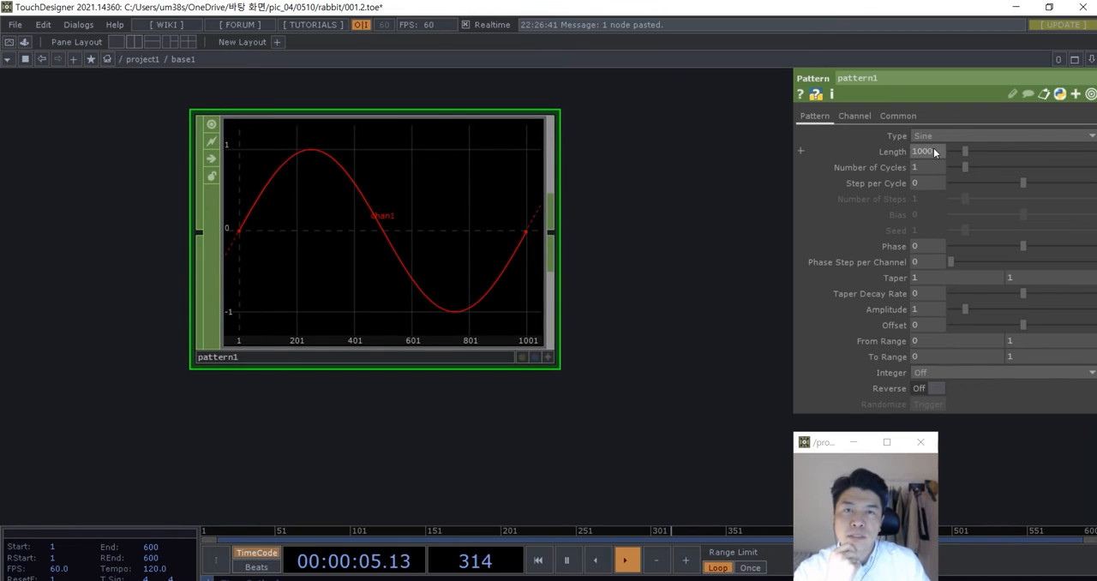
middle_click(412, 179)
middle_click(390, 201)
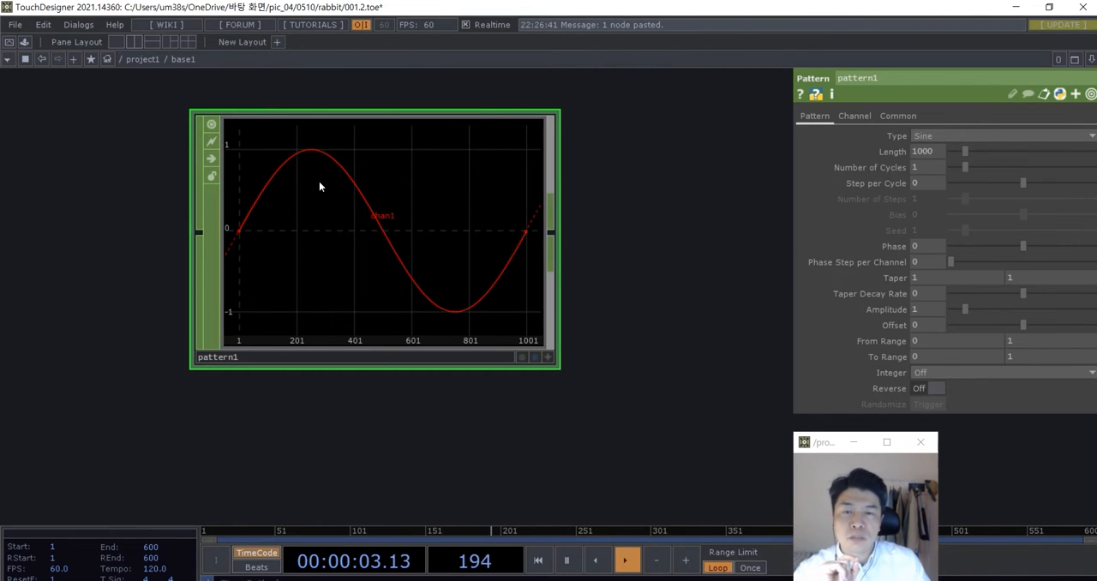
scroll(330, 201, "down", 2)
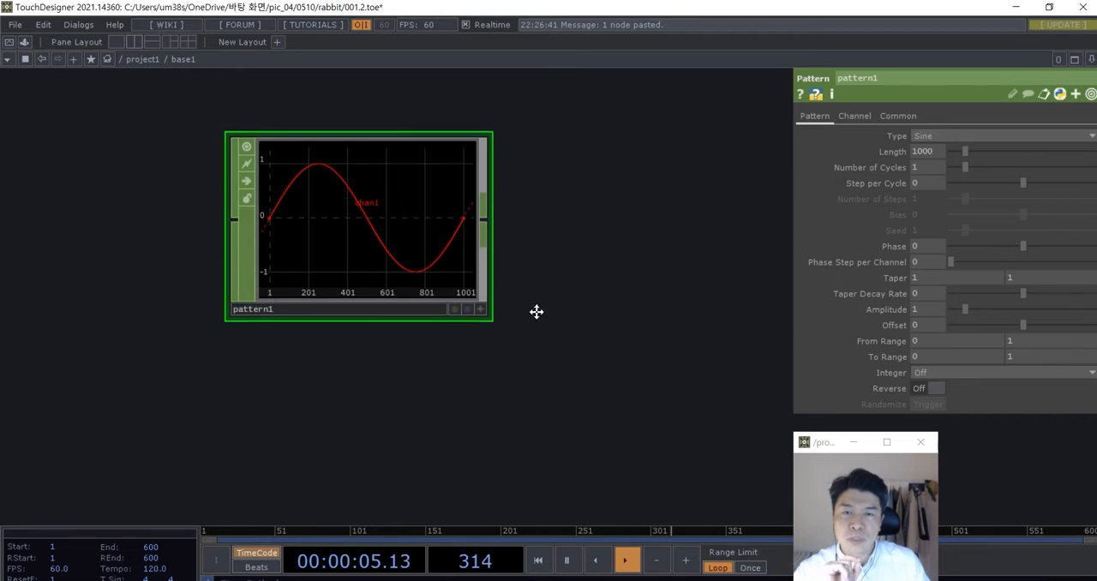
scroll(532, 315, "down", 1)
scroll(525, 327, "down", 1)
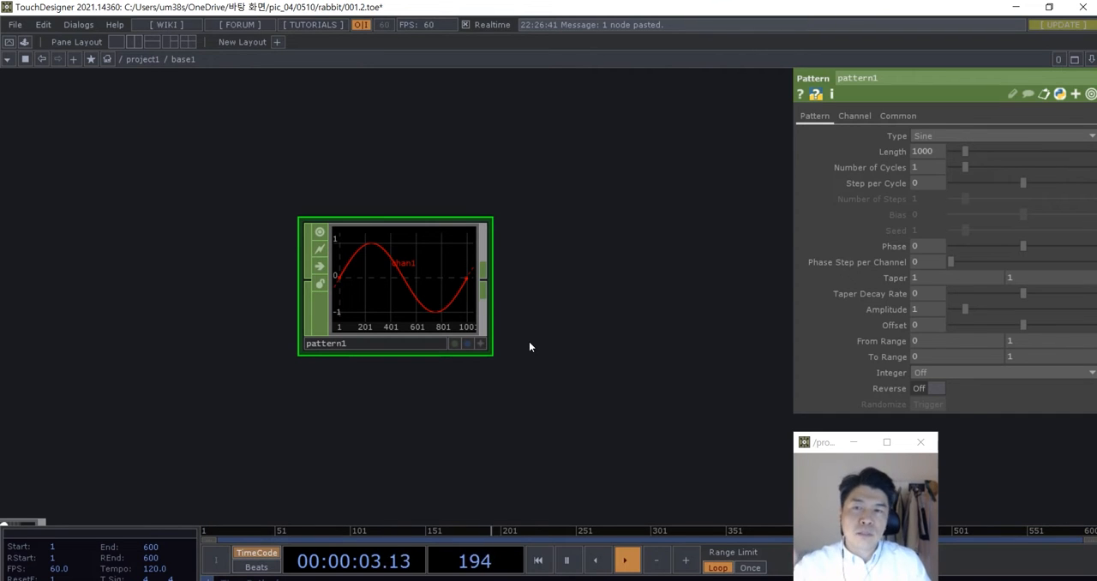
- Set the Pattern CHOP's Length to 4 samples
scroll(514, 329, "up", 1)
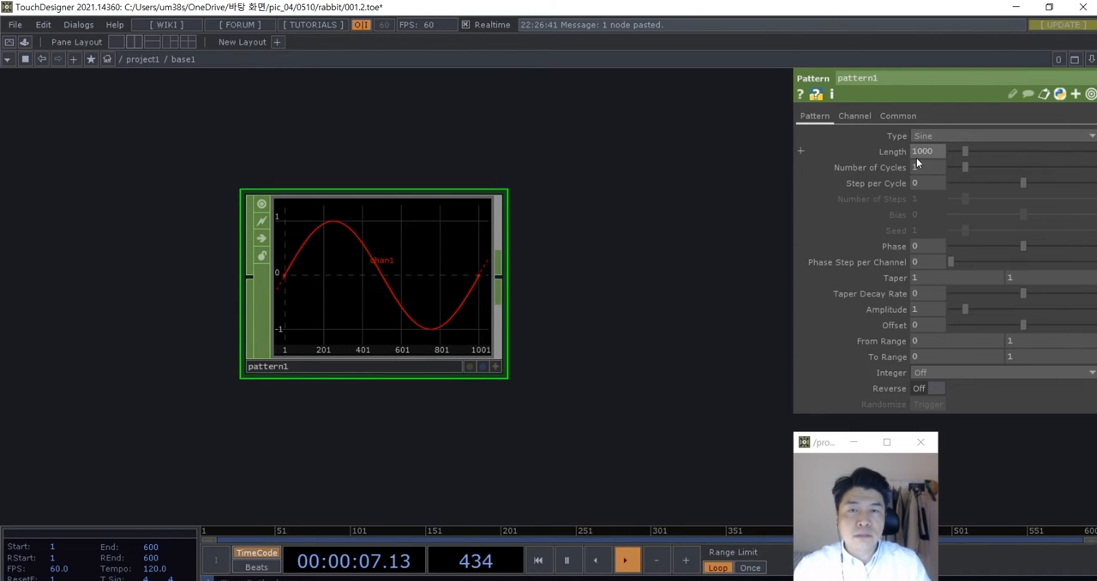
left_click_drag(941, 148, 904, 150)
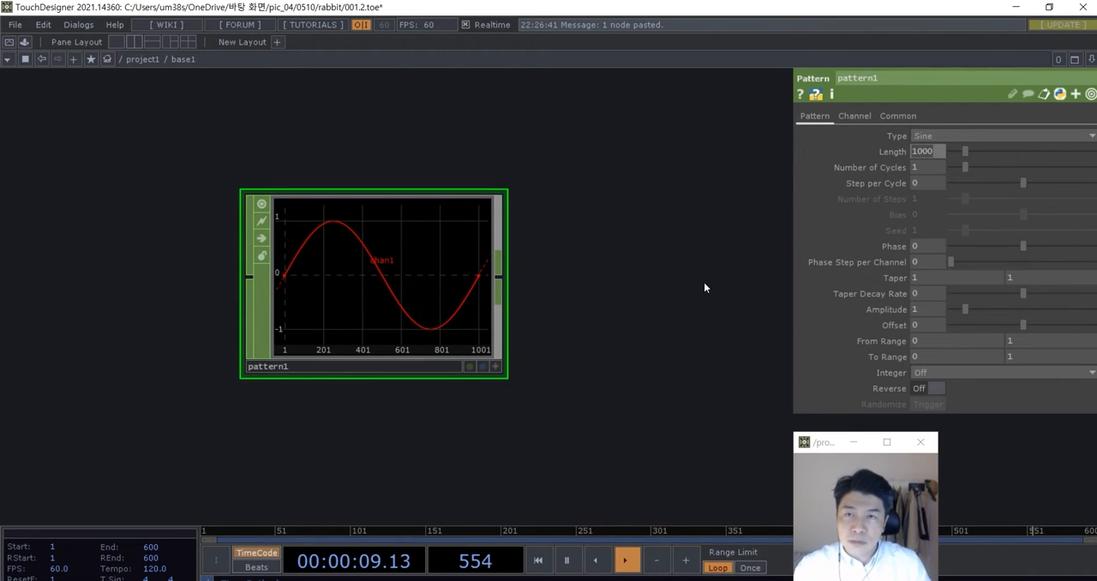
type("4")
key("Return")
scroll(551, 315, "up", 1)
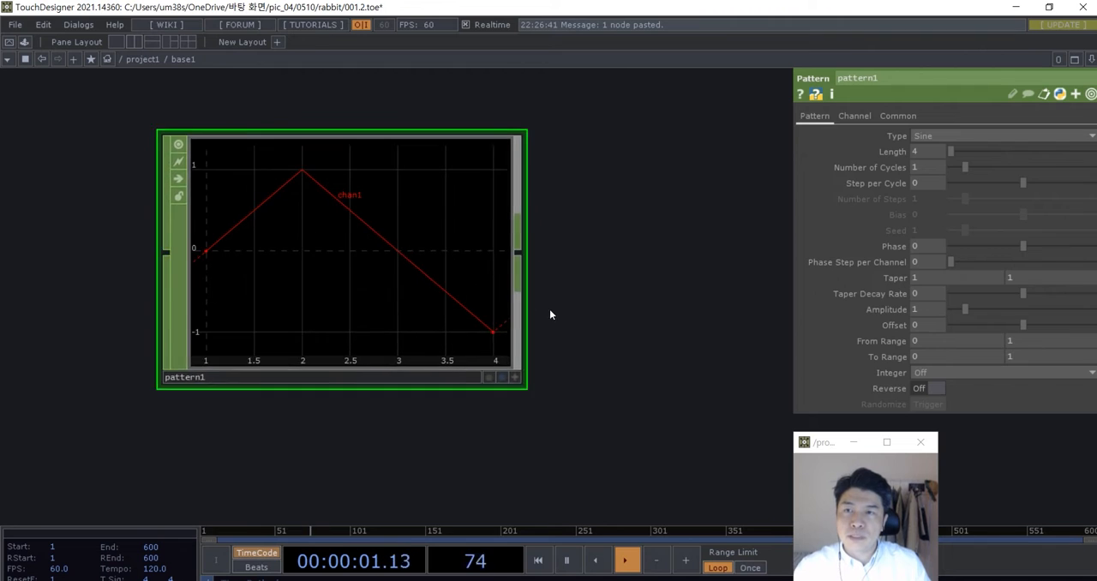
- Make the Pattern CHOP's viewer active and enable Handles so each sample point is marked on its graph
left_click_drag(585, 318, 602, 340)
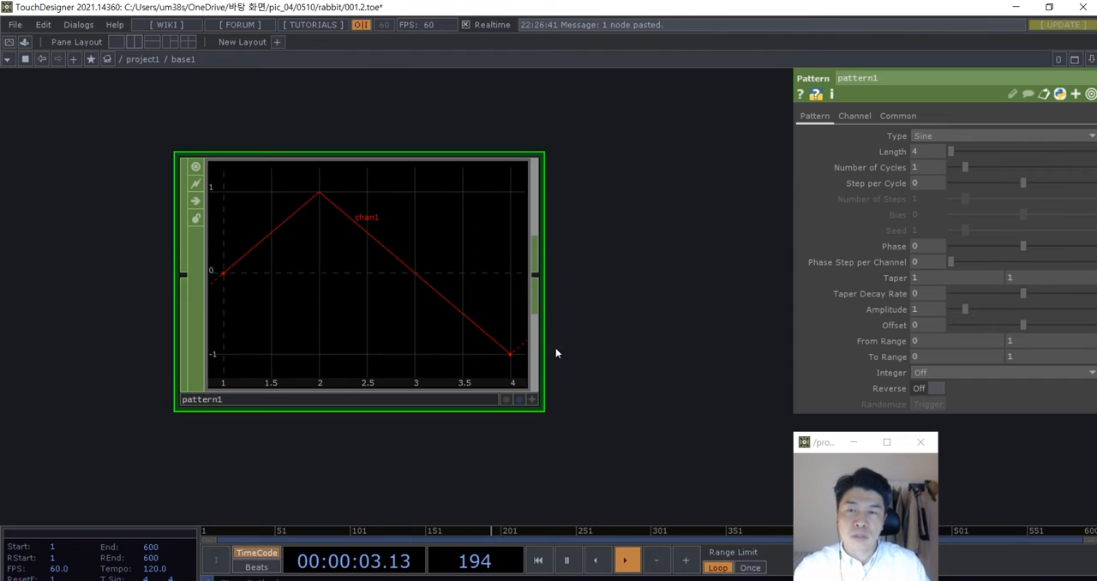
left_click_drag(611, 339, 621, 354)
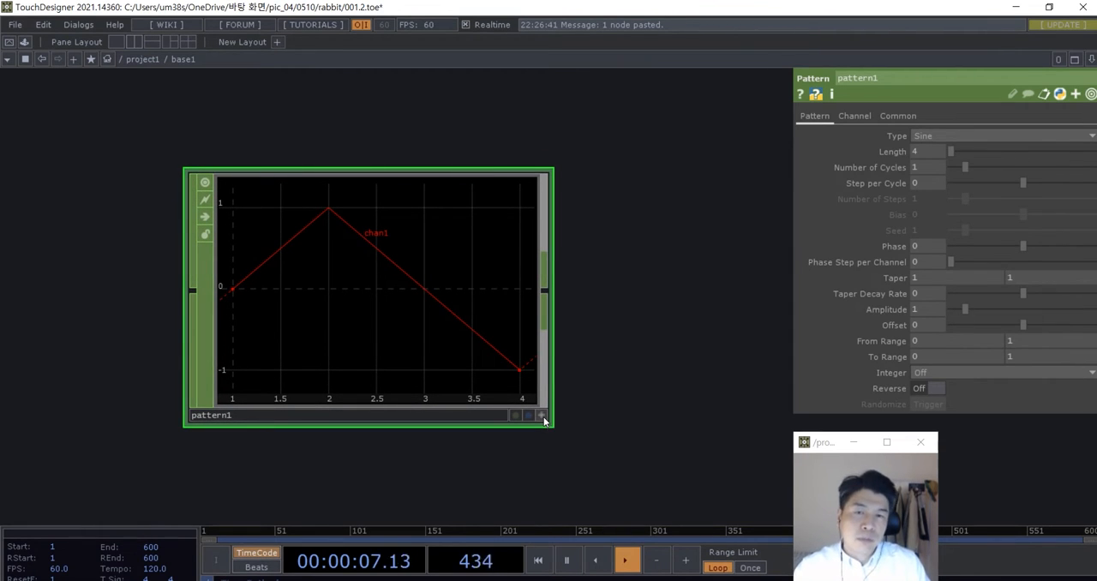
left_click(542, 416)
right_click(381, 334)
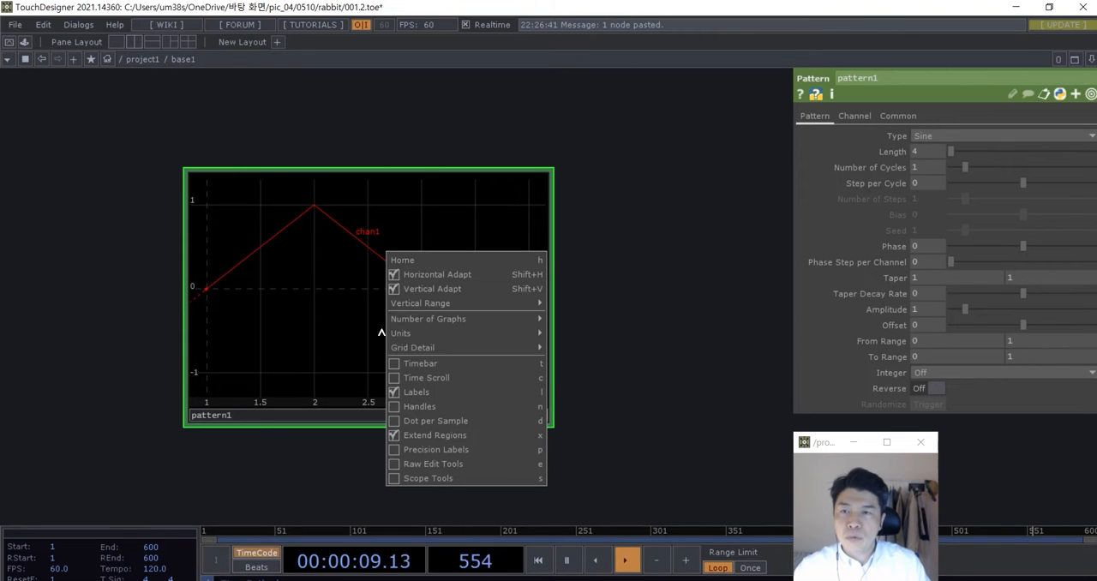
left_click(420, 406)
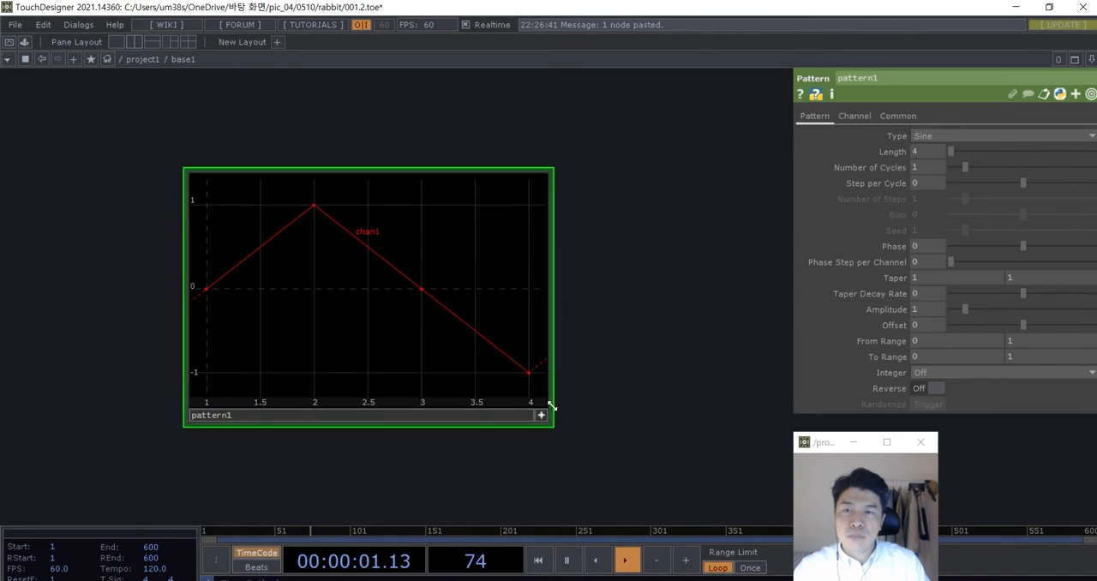
- Examine the marked sample points on the Pattern CHOP's graph and compare the node with the rabbit image node
left_click_drag(583, 384, 622, 396)
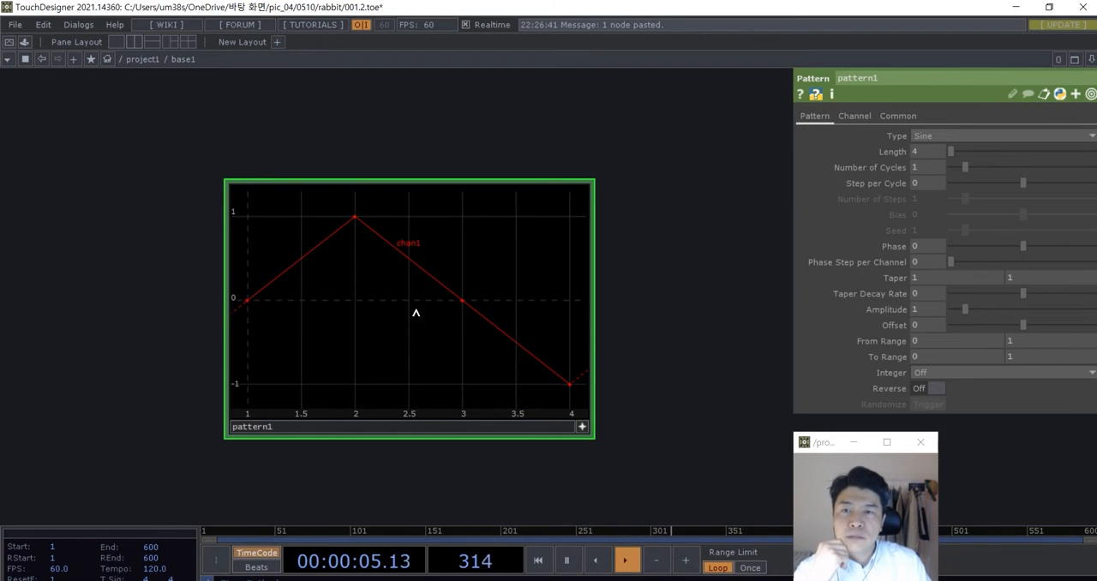
left_click_drag(665, 362, 661, 356)
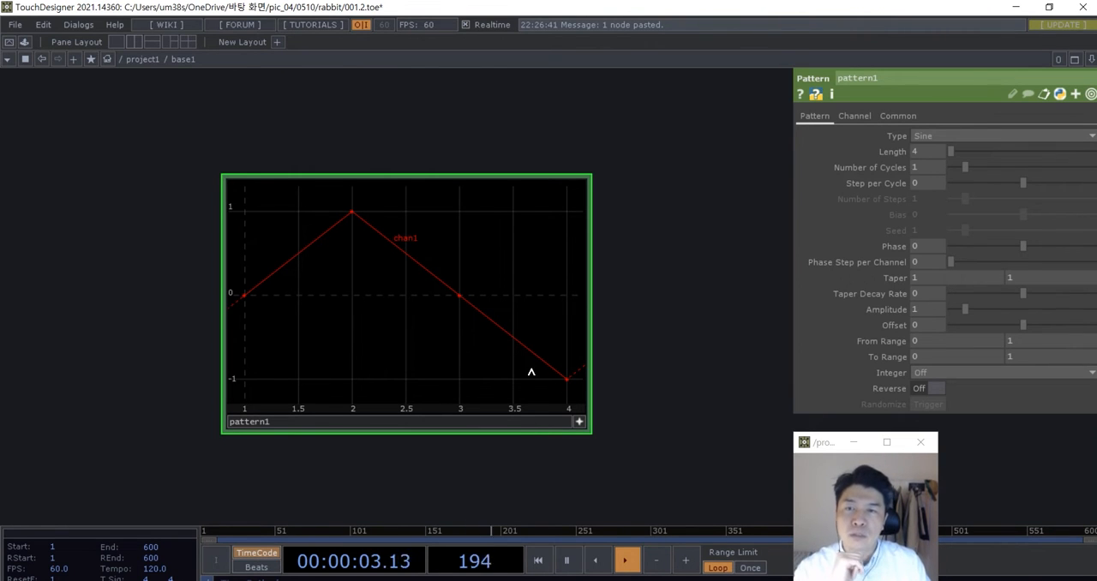
left_click_drag(624, 428, 635, 408)
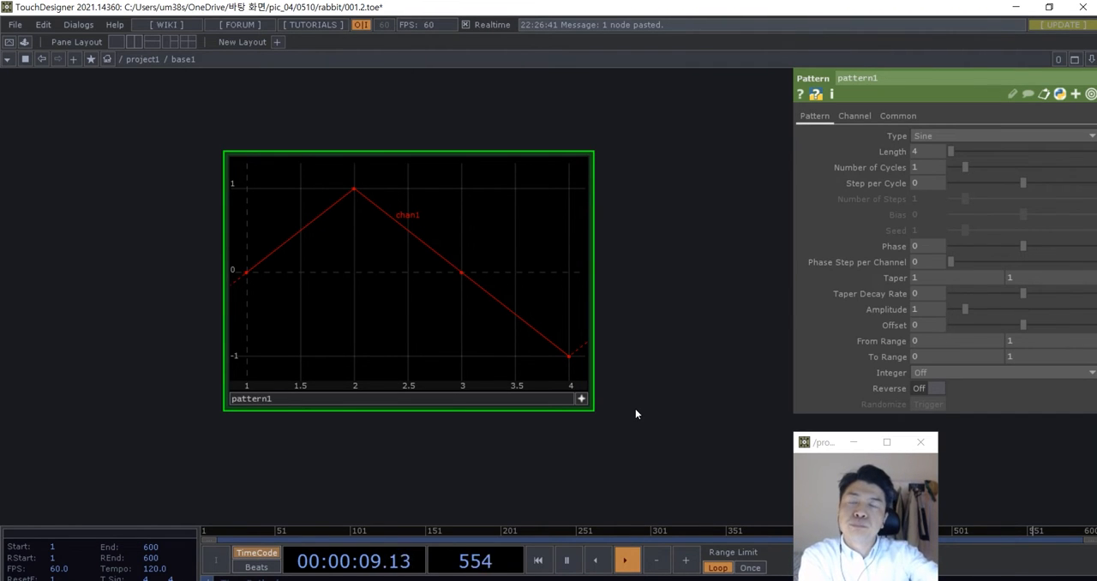
scroll(578, 419, "down", 3)
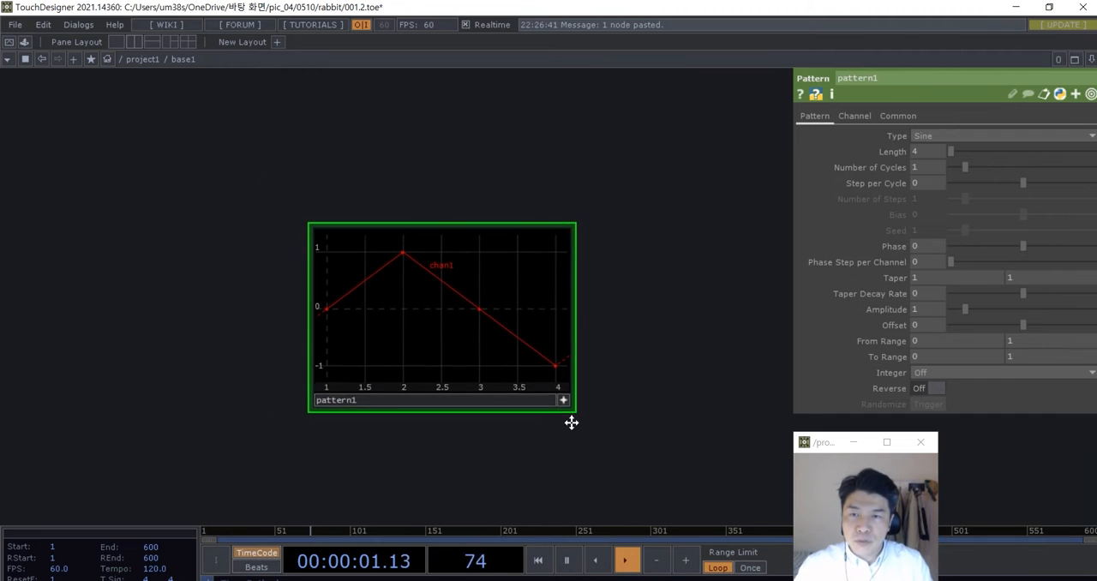
scroll(574, 353, "down", 5)
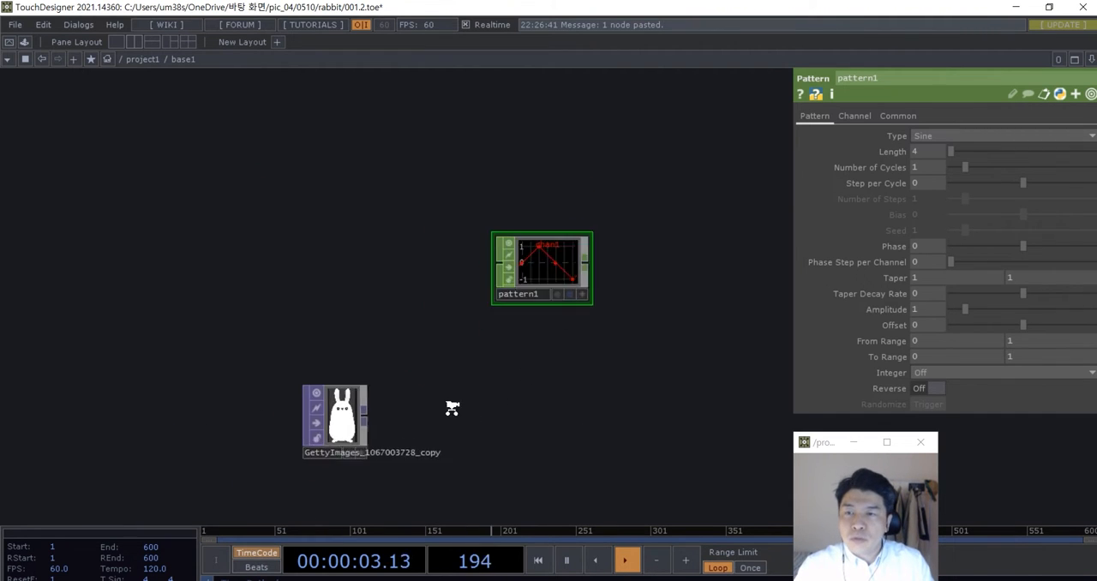
scroll(452, 408, "up", 2)
left_click_drag(306, 417, 531, 362)
scroll(426, 246, "up", 2)
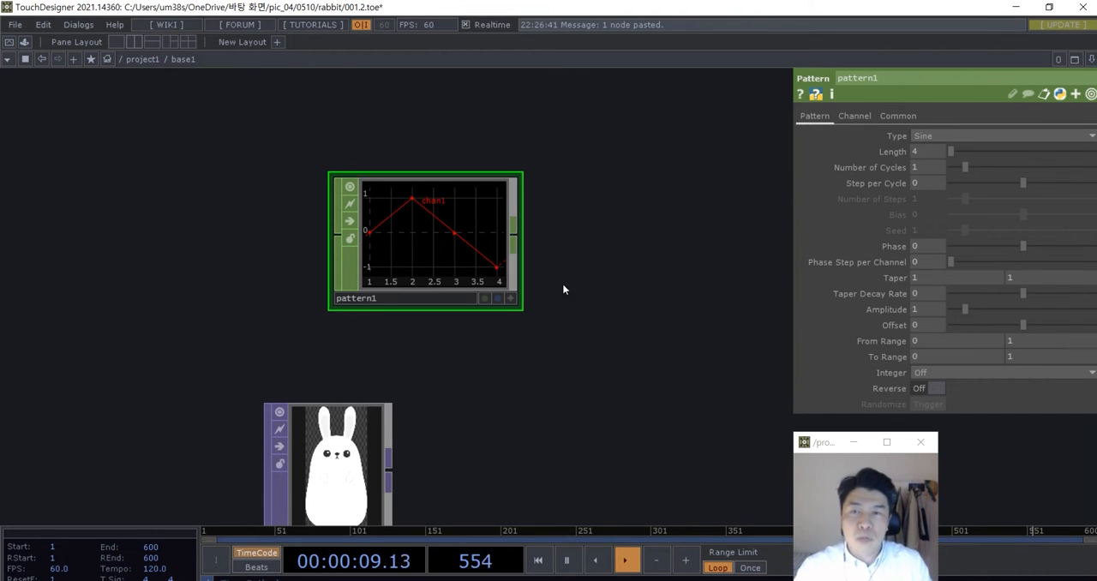
- Try shifting the Pattern CHOP's waveform by varying its Phase to 0.816 and 0.353
left_click_drag(482, 358, 464, 442)
scroll(451, 409, "up", 2)
left_click_drag(436, 303, 407, 254)
left_click_drag(558, 304, 571, 347)
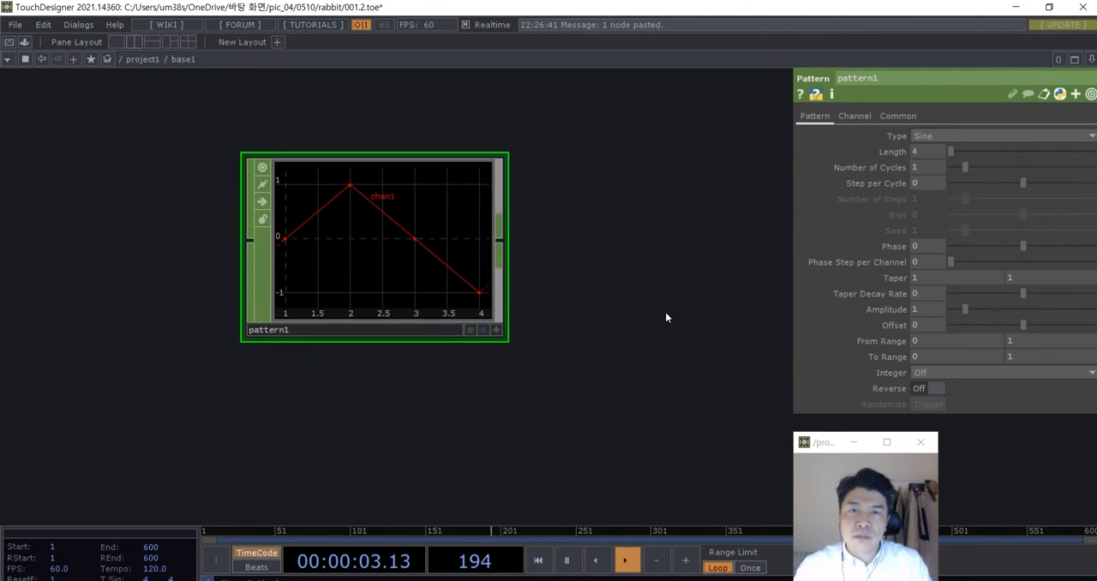
left_click_drag(1023, 247, 1084, 246)
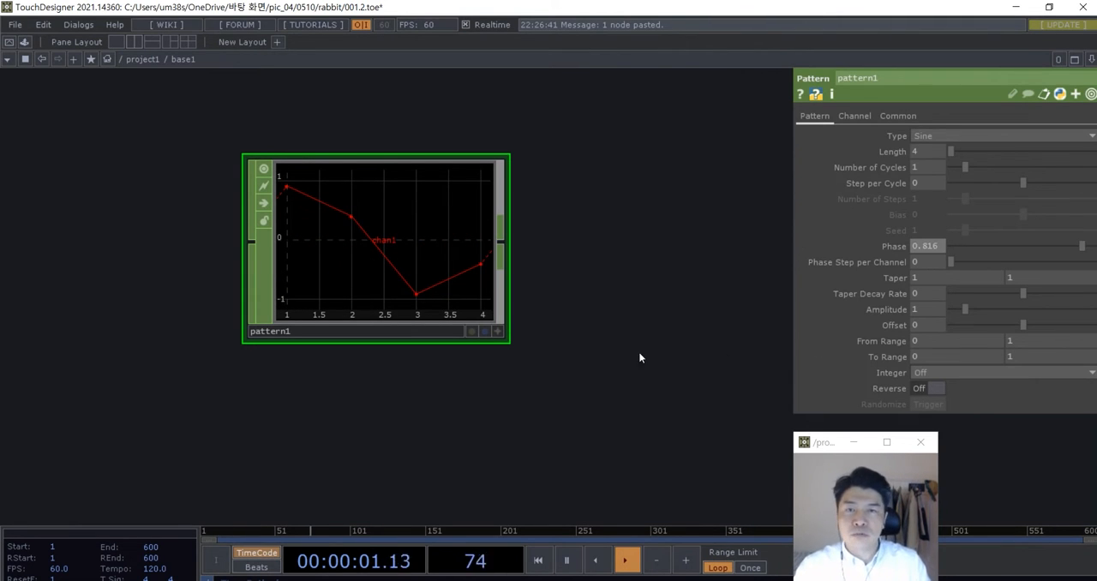
left_click_drag(639, 353, 660, 351)
left_click_drag(1079, 249, 1050, 246)
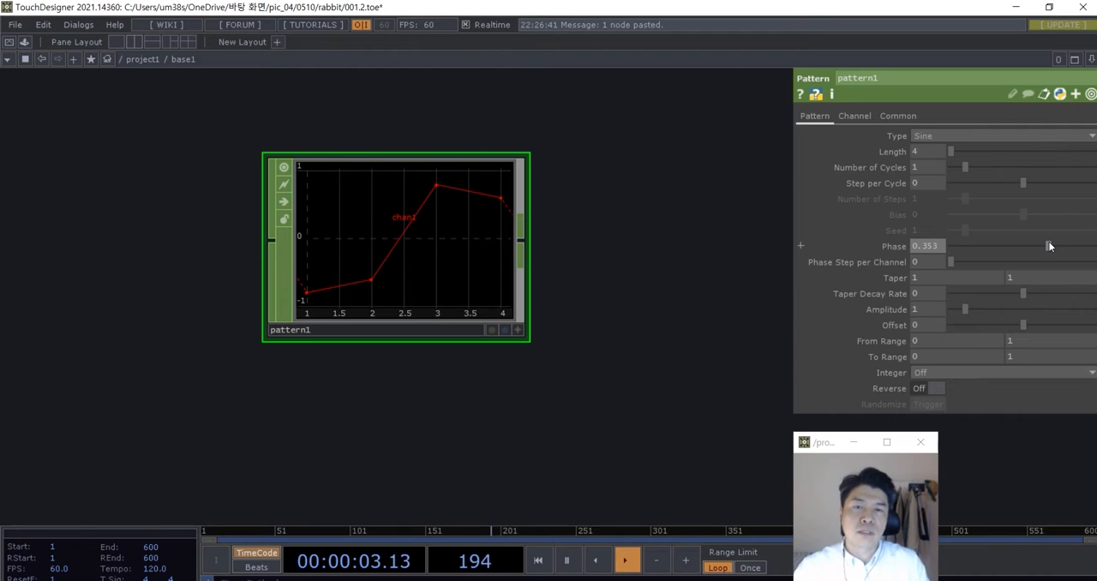
- Animate the Pattern CHOP's Phase with the expression absTime.seconds * 0.1
left_click(890, 246)
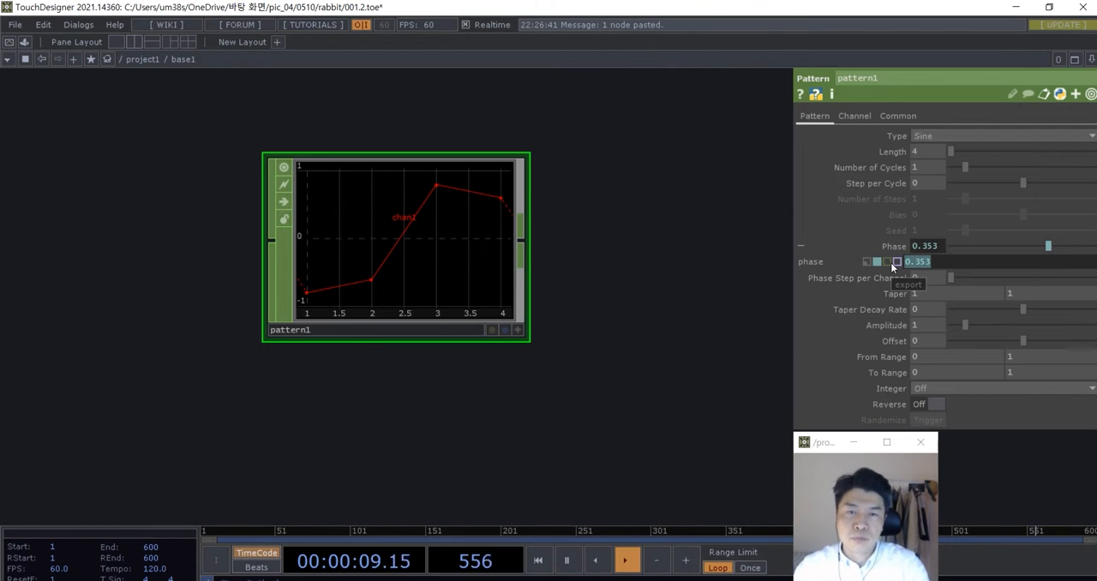
type("absTi")
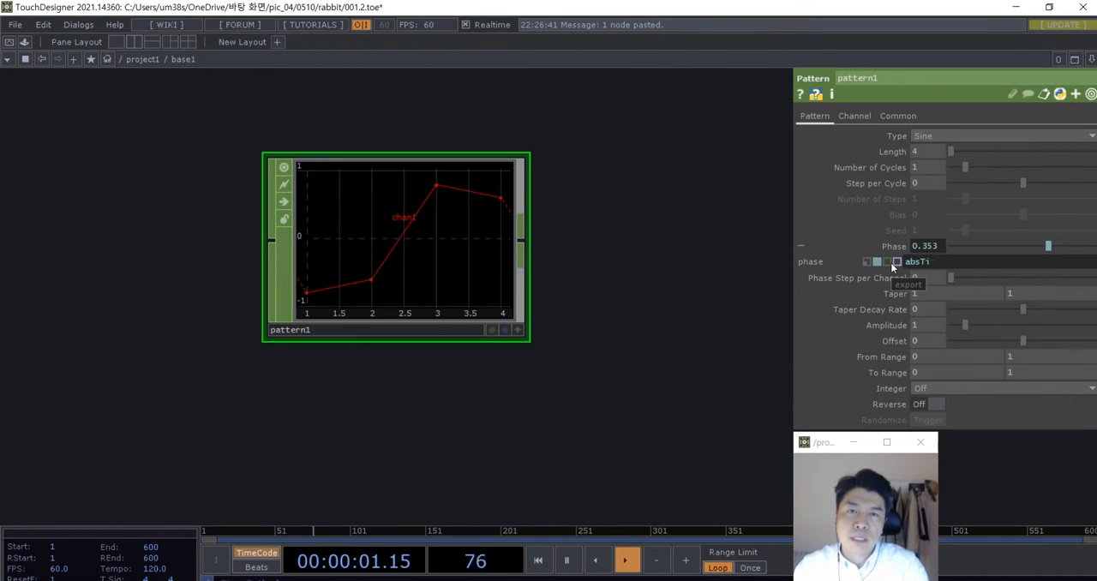
type("me.seconds * 0.1")
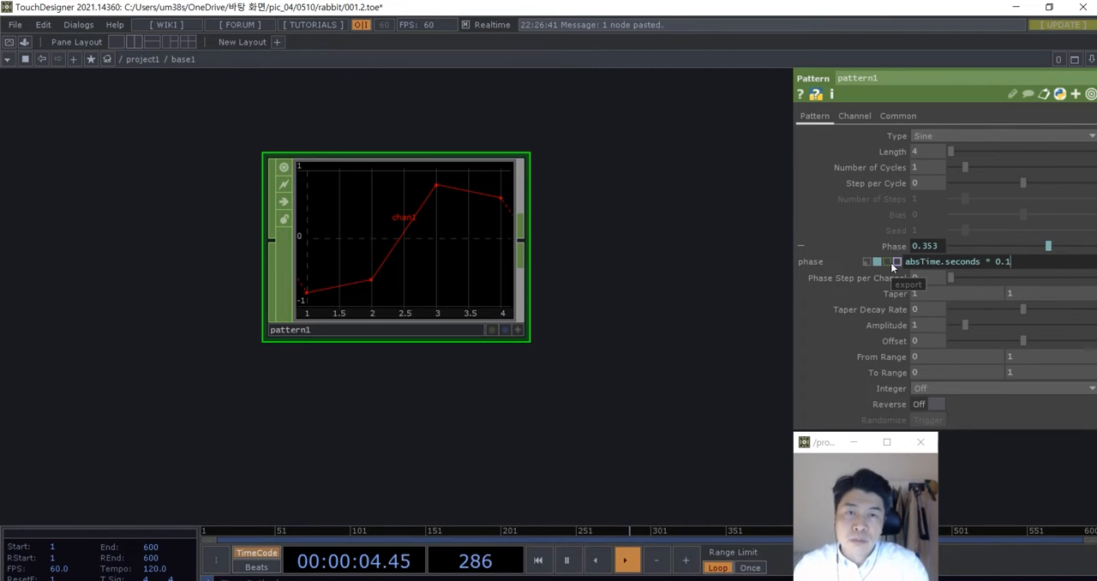
key("Return")
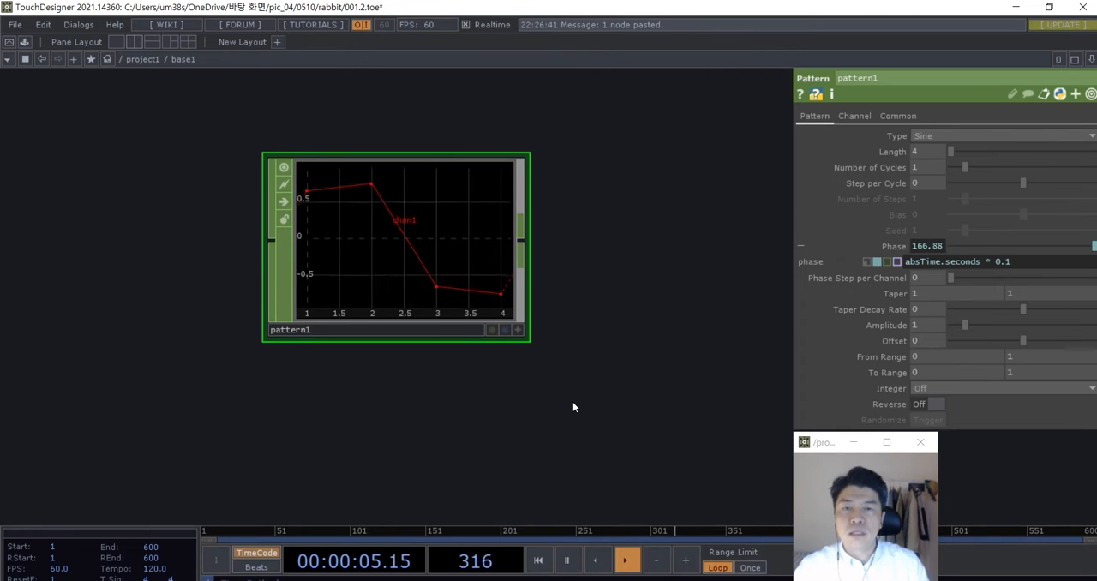
- Examine how the Pattern CHOP's four sample points move up and down on its graph as the Phase advances
scroll(540, 402, "down", 5)
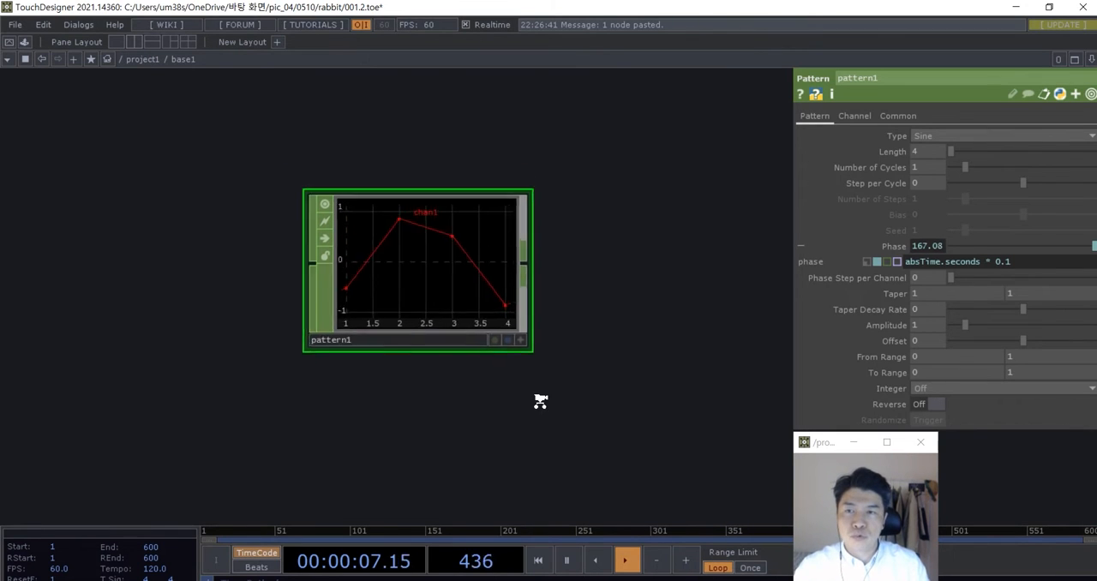
left_click_drag(546, 384, 439, 300)
scroll(404, 264, "up", 3)
left_click_drag(403, 267, 370, 234)
left_click_drag(449, 290, 449, 356)
left_click_drag(334, 310, 336, 243)
scroll(397, 280, "down", 4)
scroll(441, 297, "up", 3)
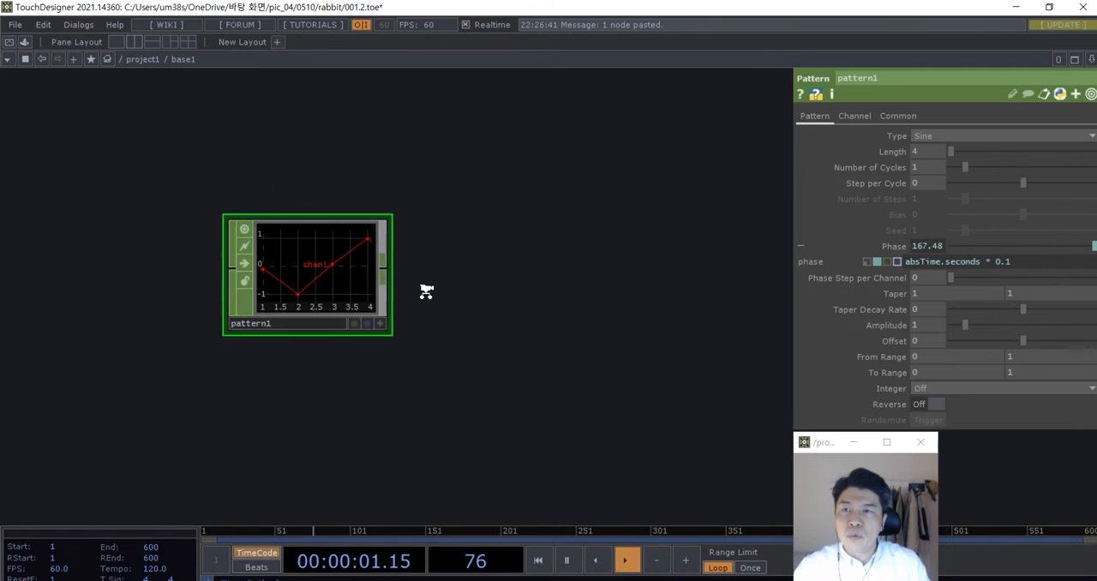
scroll(334, 286, "up", 2)
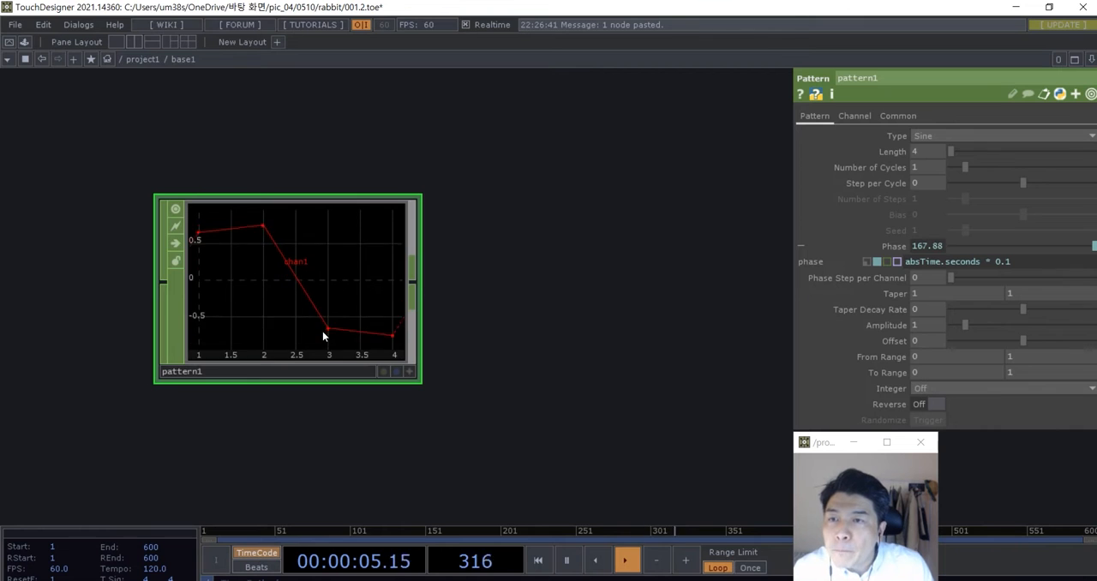
scroll(305, 285, "down", 2)
scroll(305, 272, "up", 2)
scroll(519, 303, "down", 4)
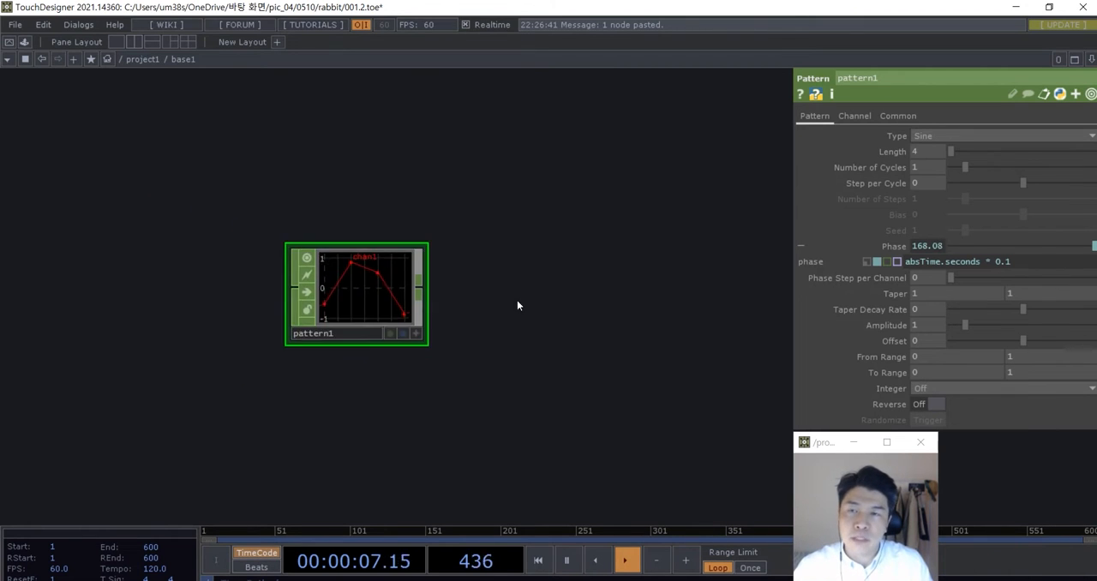
left_click_drag(554, 335, 457, 359)
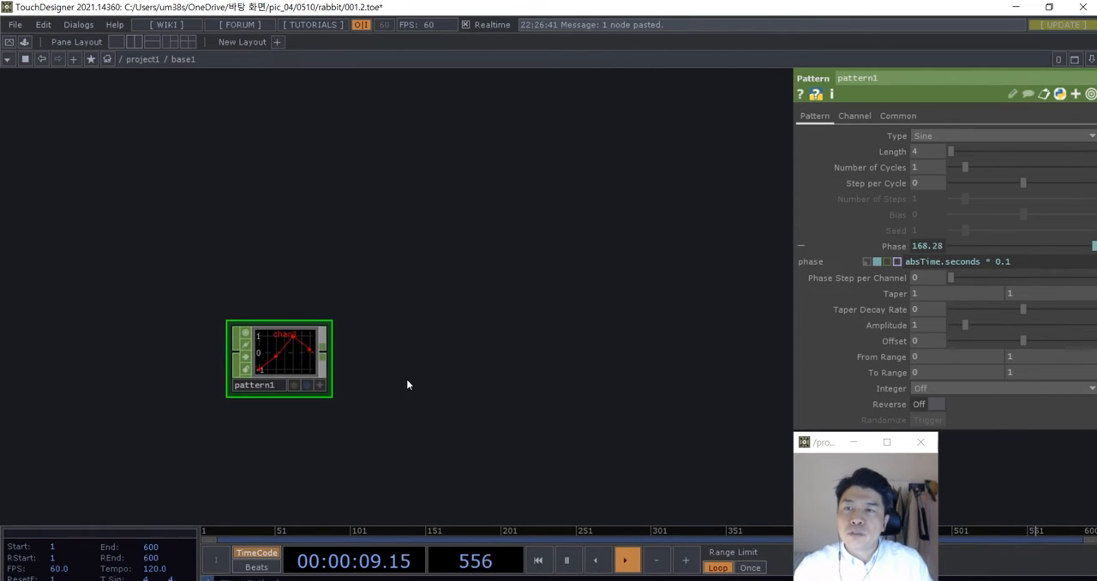
left_click_drag(189, 394, 223, 357)
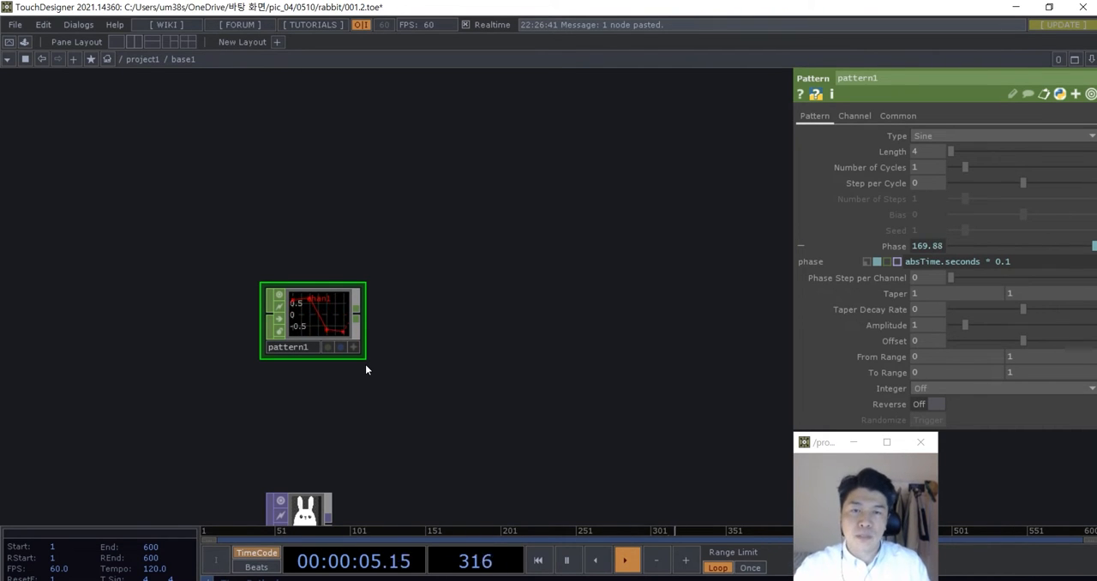
scroll(404, 354, "down", 1)
left_click_drag(430, 364, 403, 361)
scroll(362, 346, "up", 2)
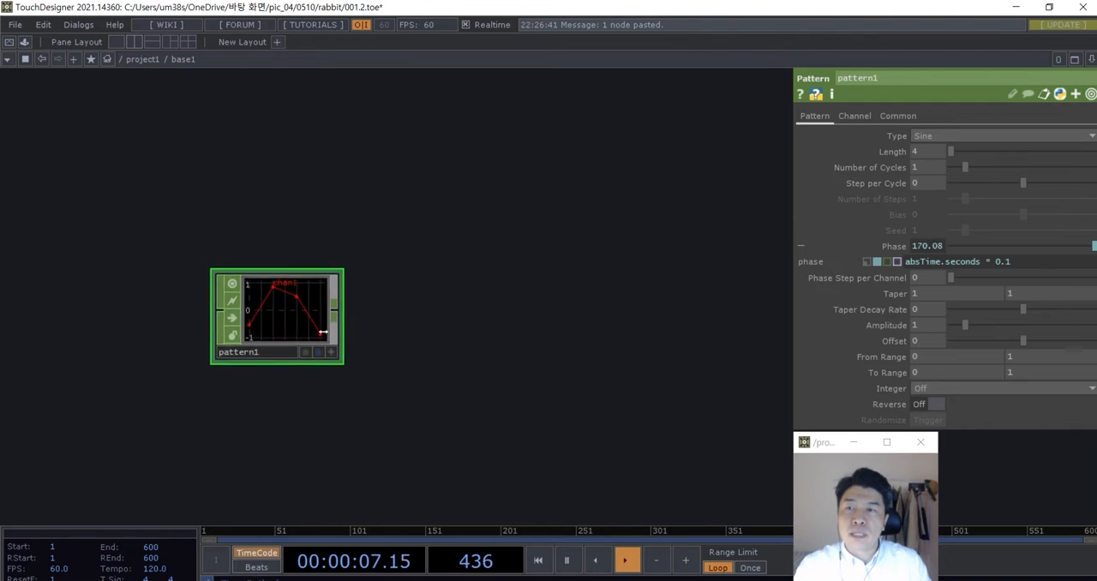
scroll(323, 332, "up", 1)
left_click_drag(282, 318, 283, 344)
scroll(377, 367, "down", 2)
- Move the Pattern CHOP node farther up and to the right of the rabbit image node to free space around it
left_click_drag(379, 368, 346, 356)
scroll(328, 354, "down", 1)
left_click_drag(270, 342, 449, 251)
left_click_drag(424, 358, 401, 354)
left_click_drag(415, 245, 397, 246)
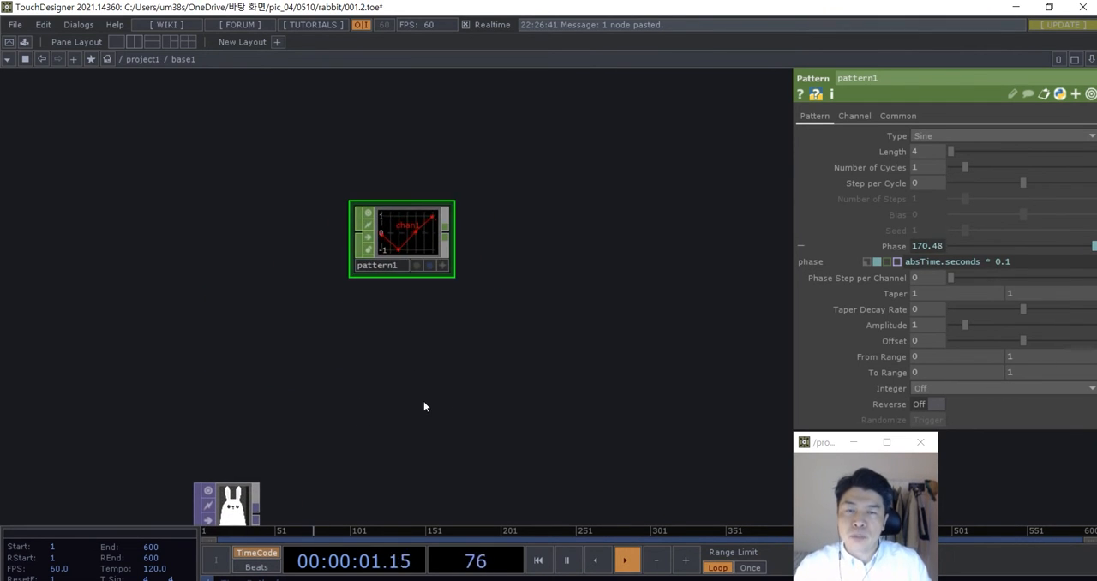
- Add a Line SOP and place it below the Pattern CHOP in the network
key("Tab")
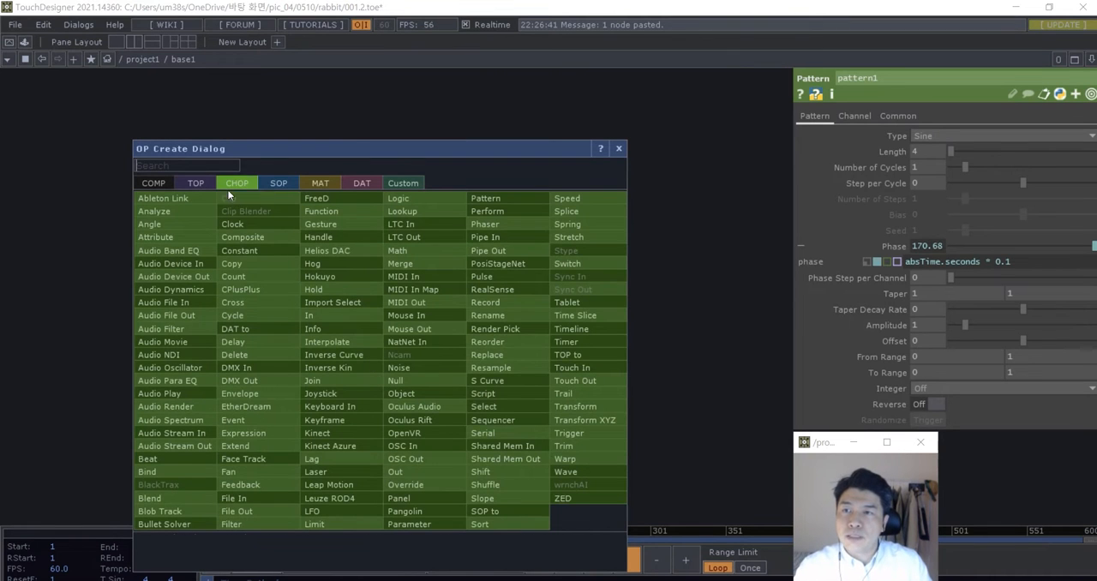
left_click(279, 183)
type("linr")
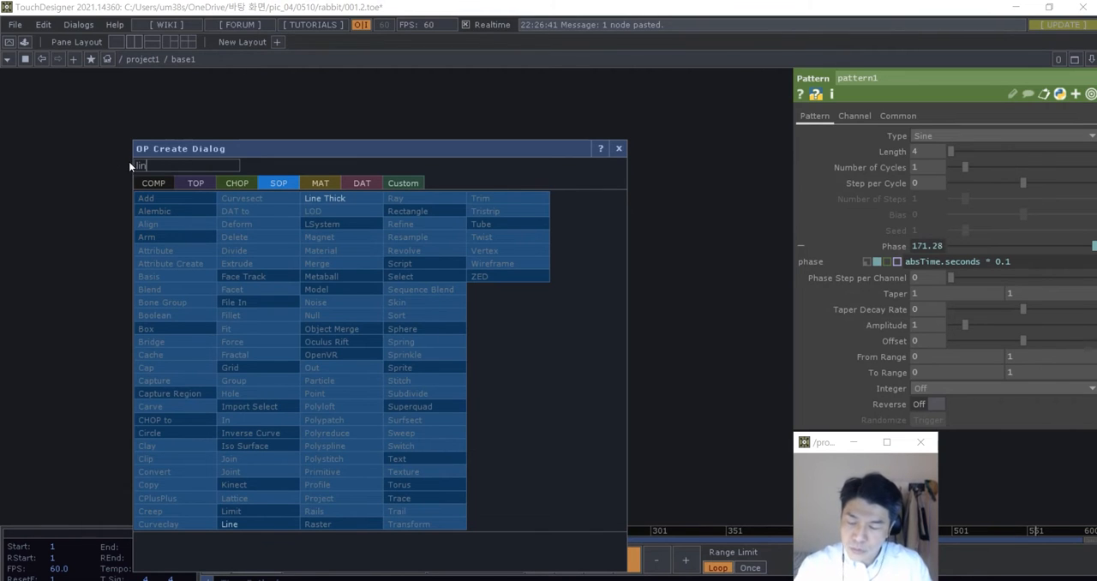
left_click(264, 524)
left_click(347, 393)
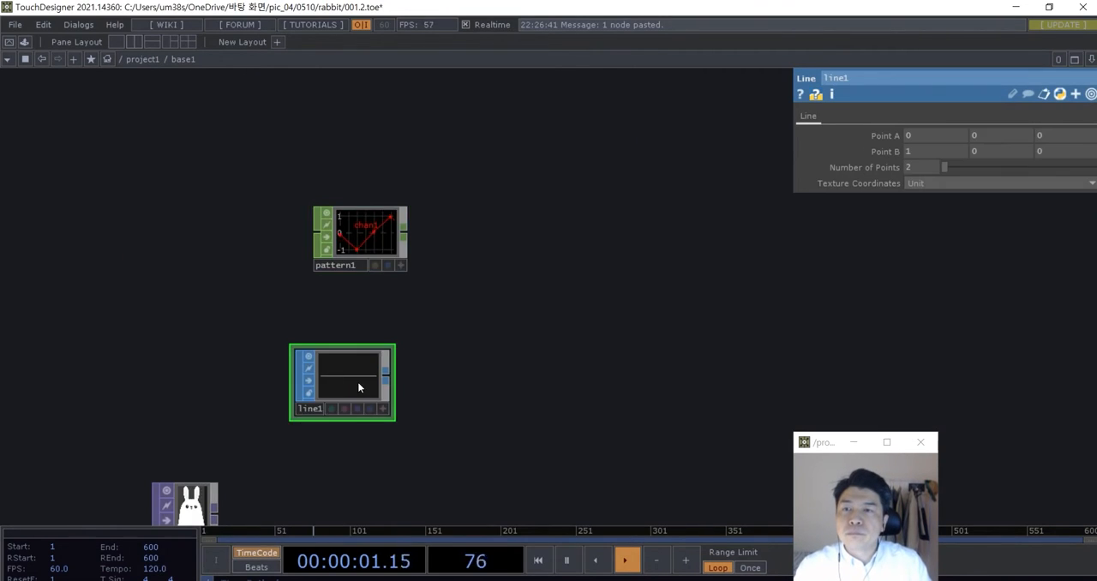
- Show point markers and point numbers in the Line SOP's viewer through its Display Options, and leave the viewer inactive
scroll(395, 386, "up", 4)
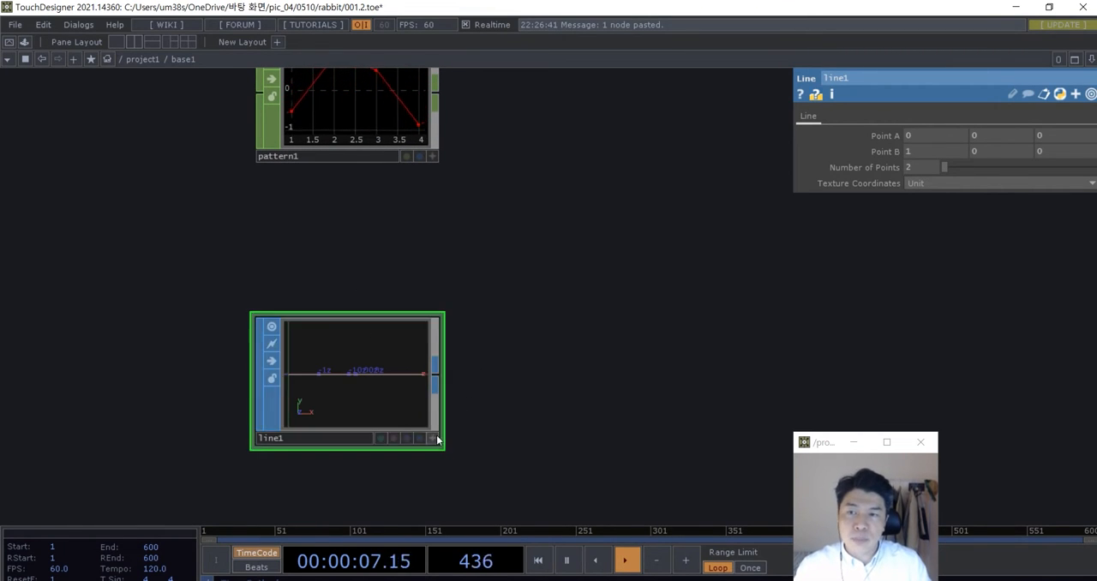
right_click(389, 402)
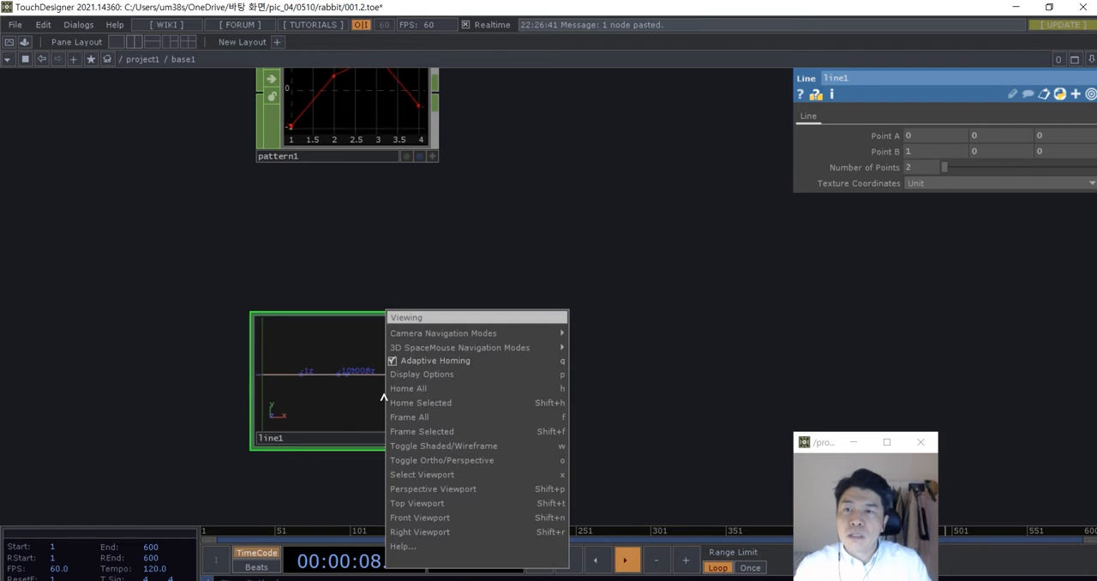
left_click(422, 375)
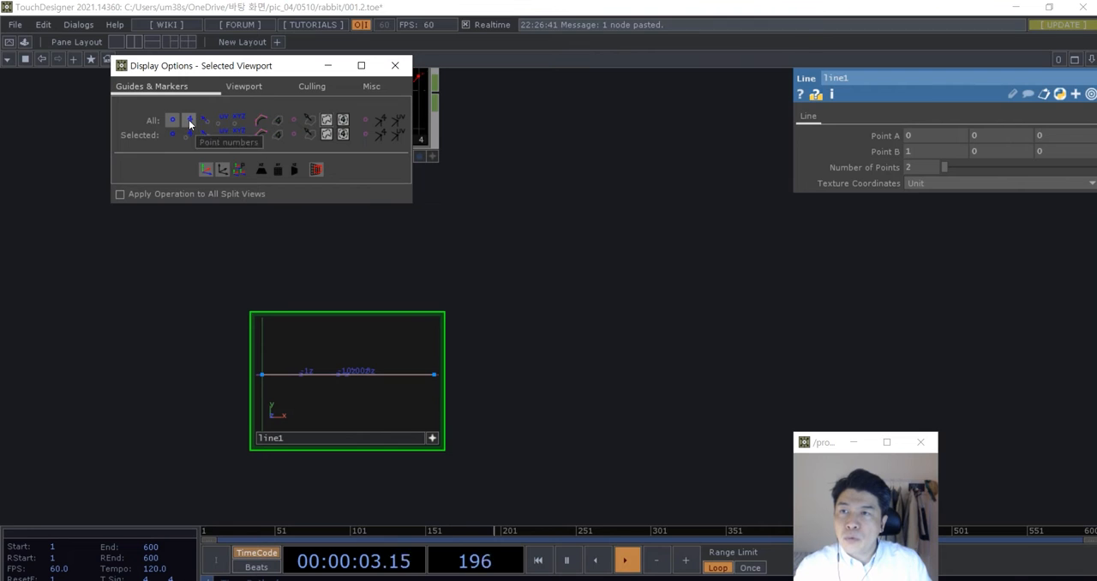
left_click(394, 66)
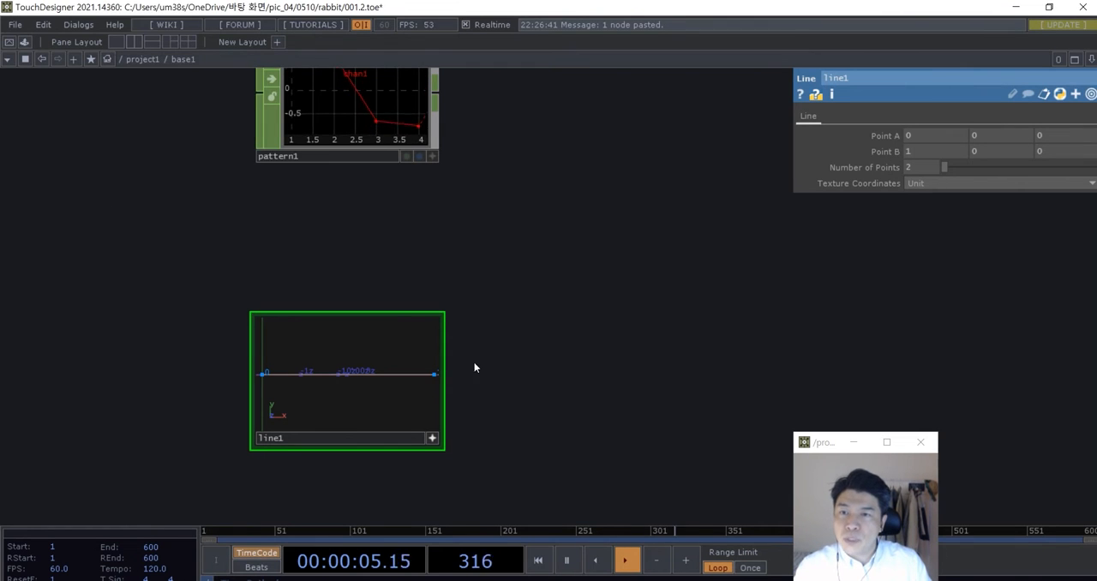
scroll(522, 334, "up", 2)
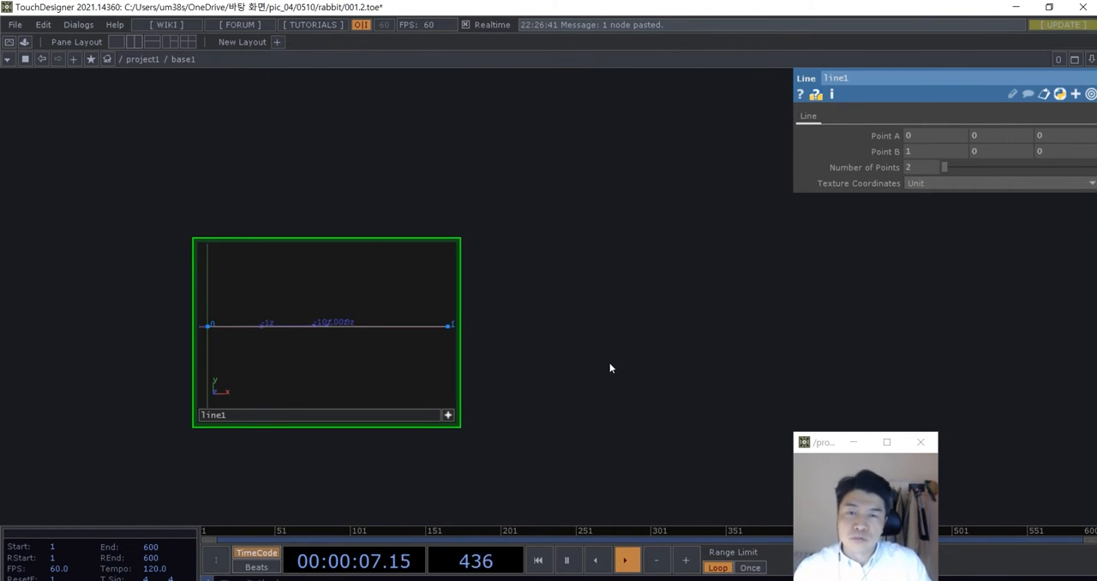
scroll(609, 362, "down", 2)
left_click_drag(624, 392, 603, 419)
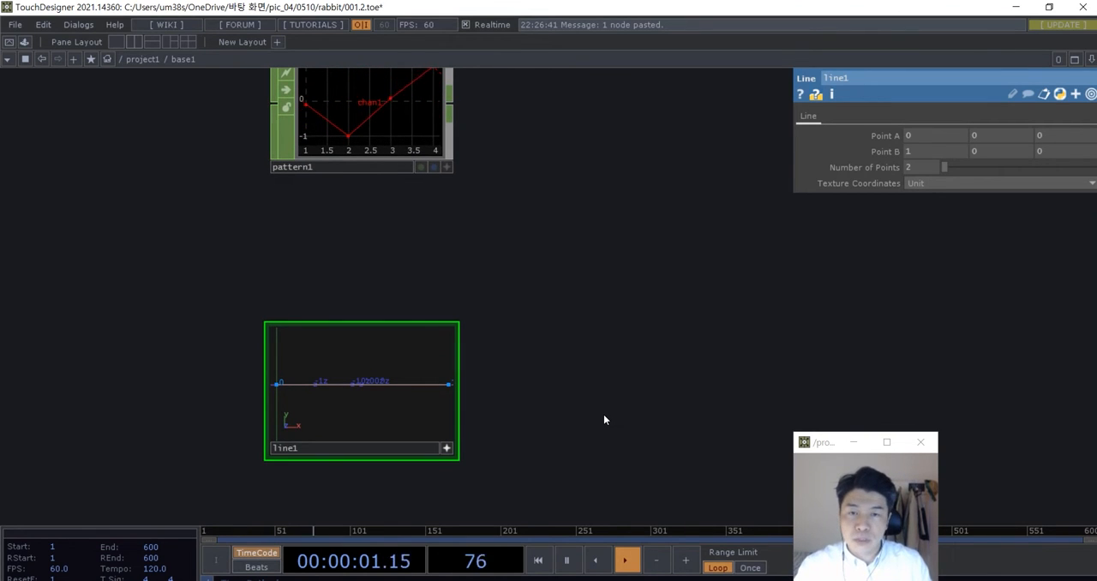
left_click_drag(590, 420, 612, 416)
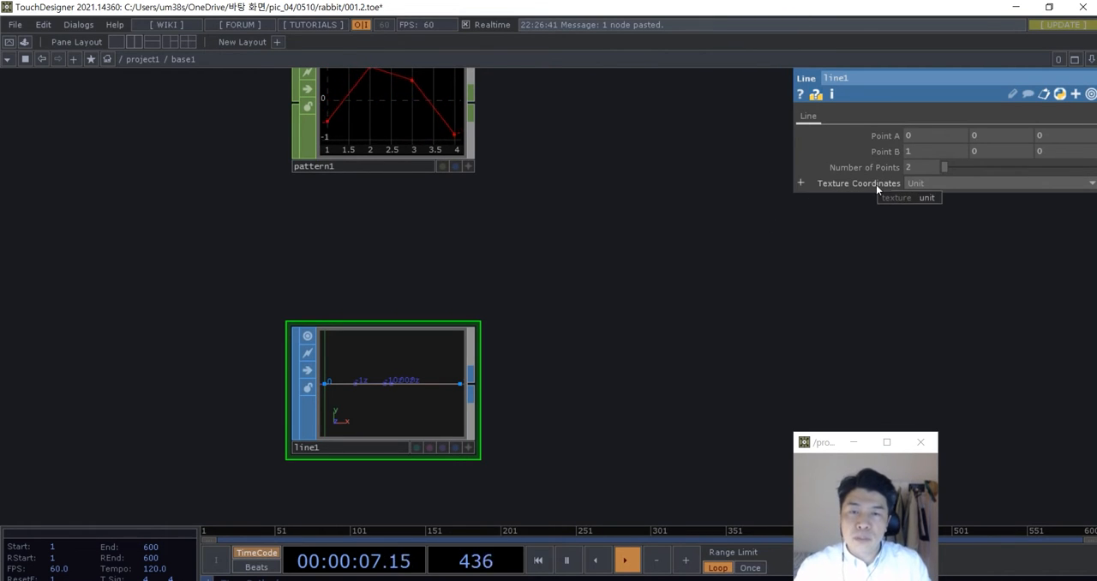
- Set the Line SOP's Number of Points to 4 to match the Pattern CHOP's samples
left_click_drag(913, 165, 899, 168)
type("4")
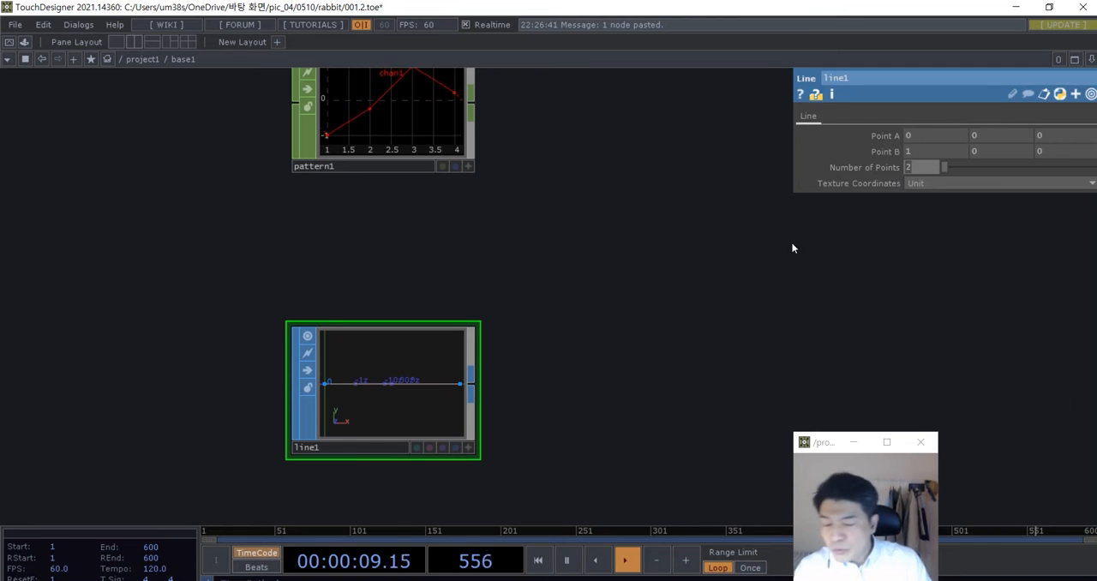
left_click(642, 359)
- Compare the Line SOP's numbered points with the Pattern CHOP's sample points to see how they correspond
left_click_drag(590, 360, 601, 411)
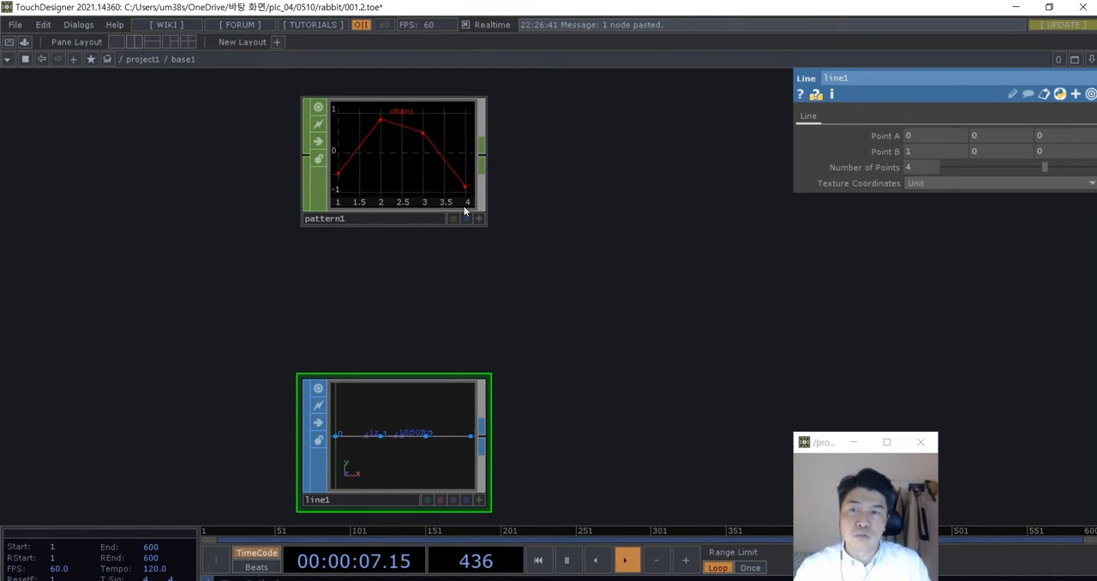
left_click_drag(517, 264, 515, 282)
left_click_drag(537, 318, 522, 294)
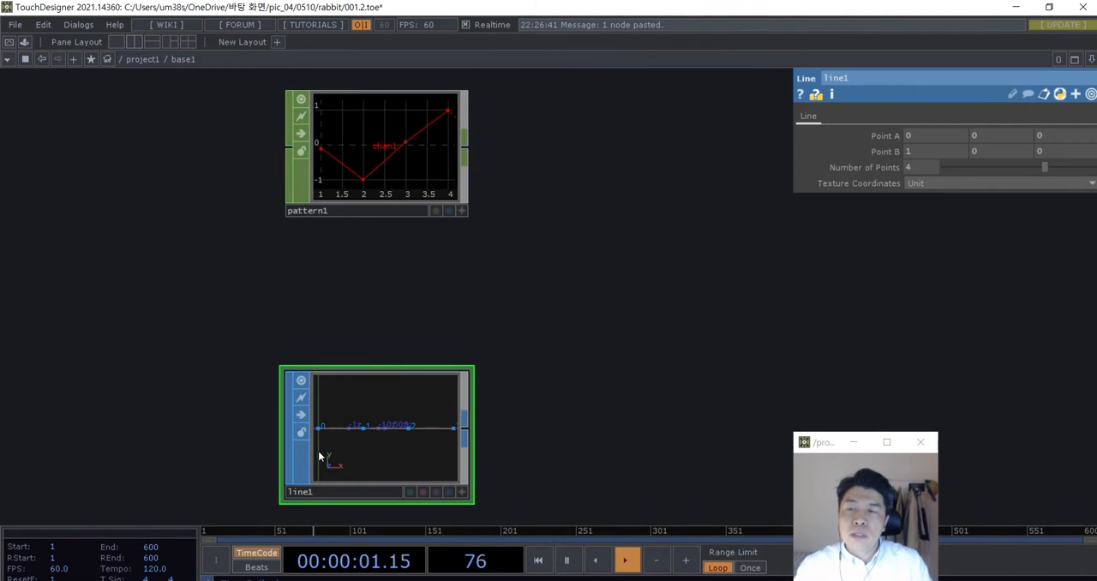
scroll(318, 451, "up", 2)
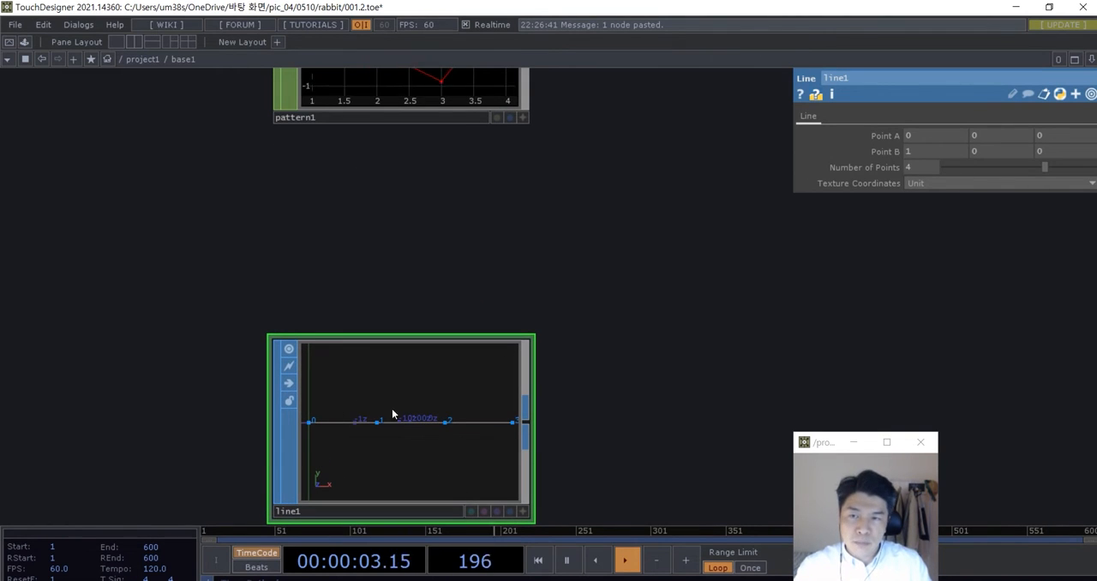
scroll(393, 425, "down", 2)
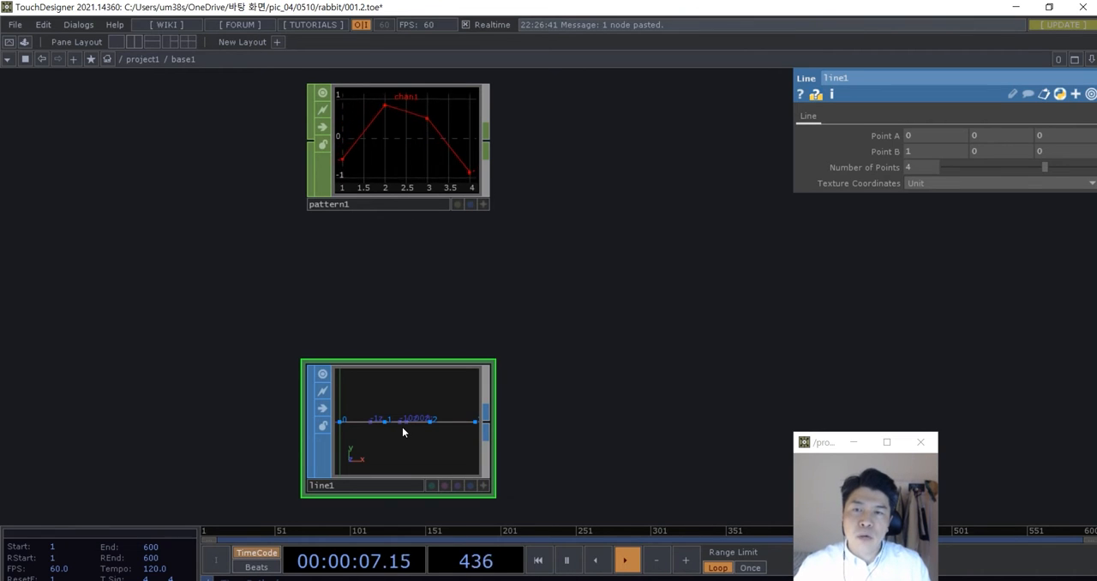
scroll(402, 427, "up", 2)
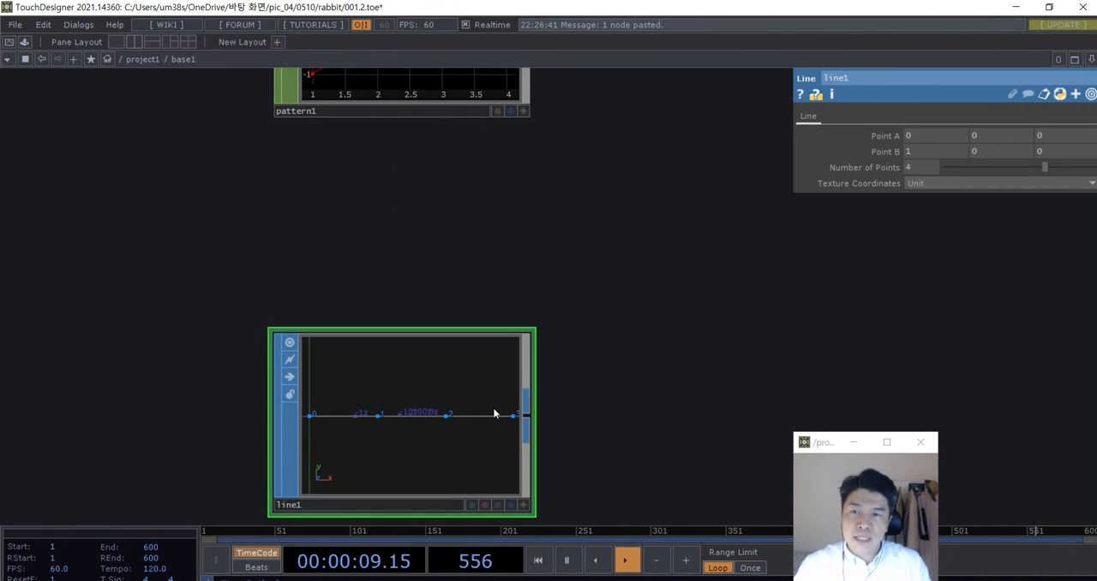
scroll(494, 411, "down", 3)
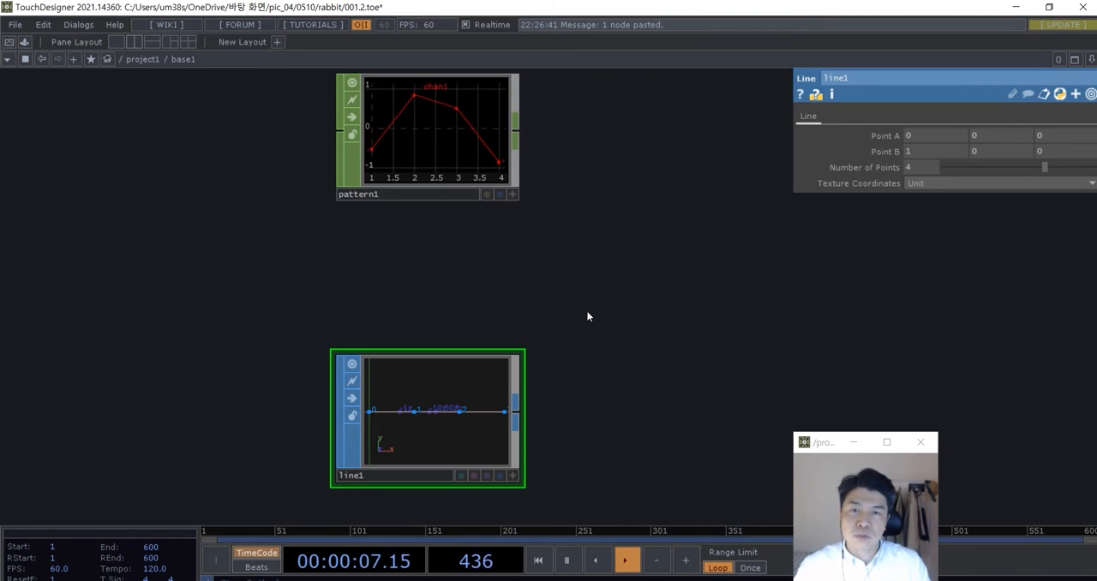
scroll(600, 319, "down", 2)
left_click_drag(516, 313, 427, 319)
middle_click_drag(382, 381, 415, 391)
scroll(415, 391, "up", 2)
mouse_move(473, 399)
left_mouse_down()
mouse_move(456, 400)
mouse_move(474, 396)
left_mouse_up()
scroll(456, 401, "down", 4)
scroll(346, 393, "up", 2)
scroll(322, 399, "up", 2)
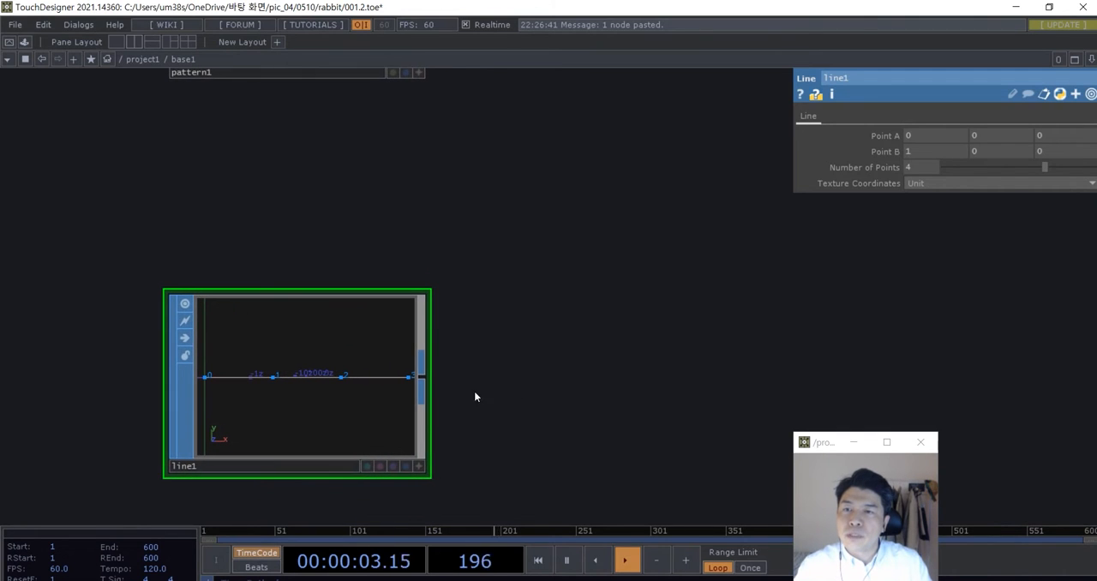
scroll(418, 375, "down", 3)
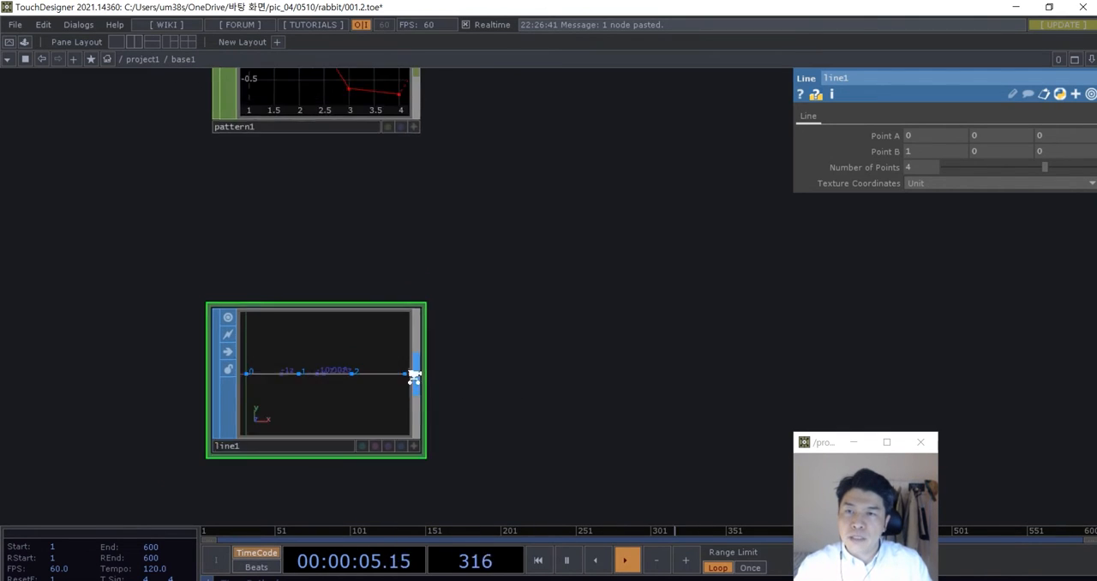
scroll(414, 374, "up", 2)
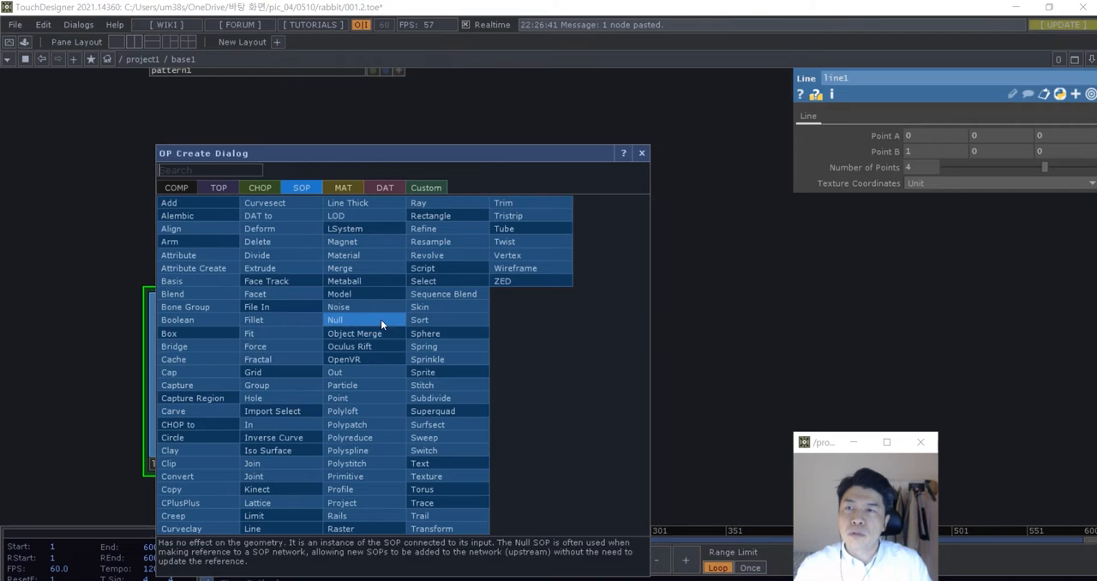
left_click(260, 187)
type("s")
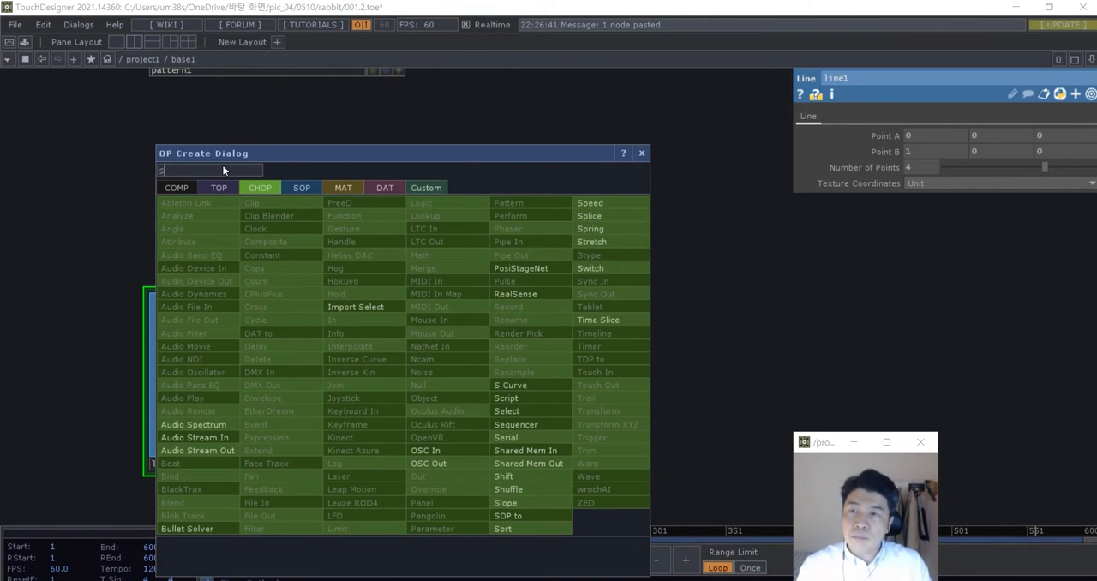
key("Escape")
- Add a SOP to CHOP fed by the Line SOP, place it beside that node, and inspect its position channels
right_click(403, 363)
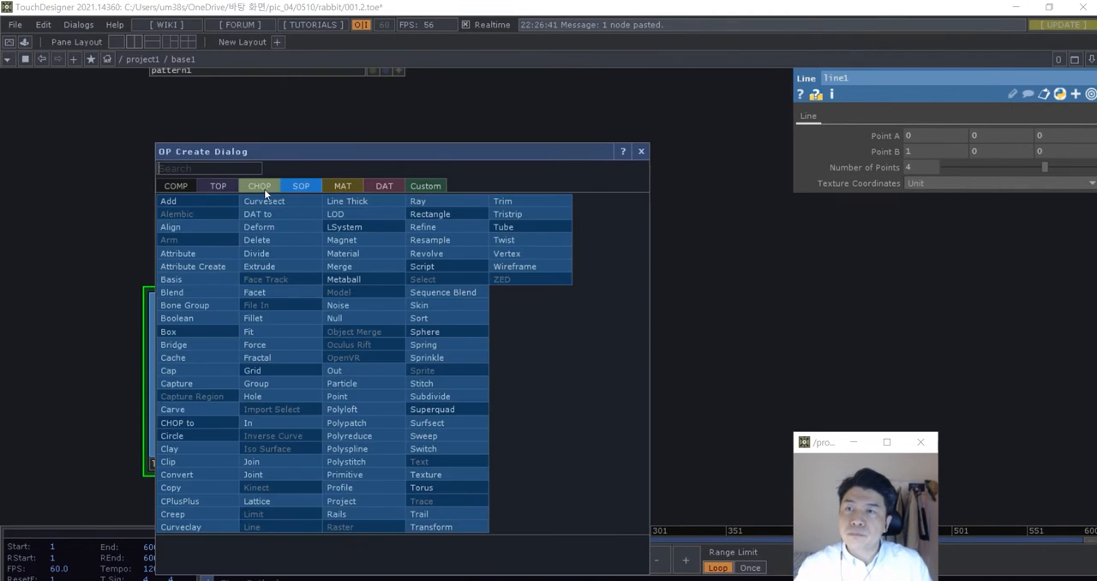
left_click(264, 189)
left_click(194, 201)
left_click(606, 372)
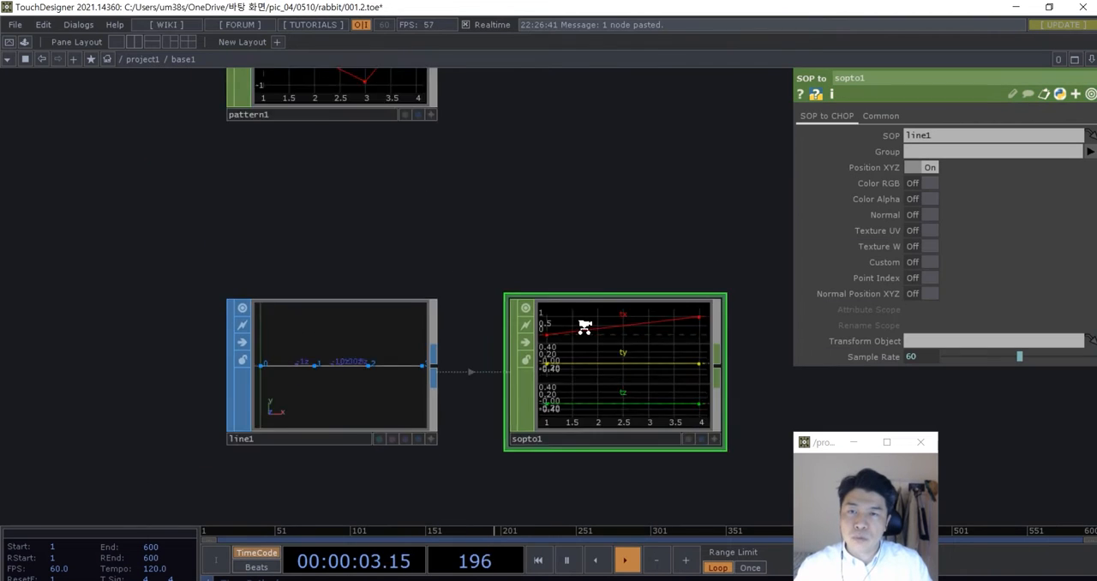
scroll(585, 327, "down", 4)
left_click_drag(584, 329, 492, 323)
scroll(492, 324, "up", 3)
scroll(463, 329, "up", 5)
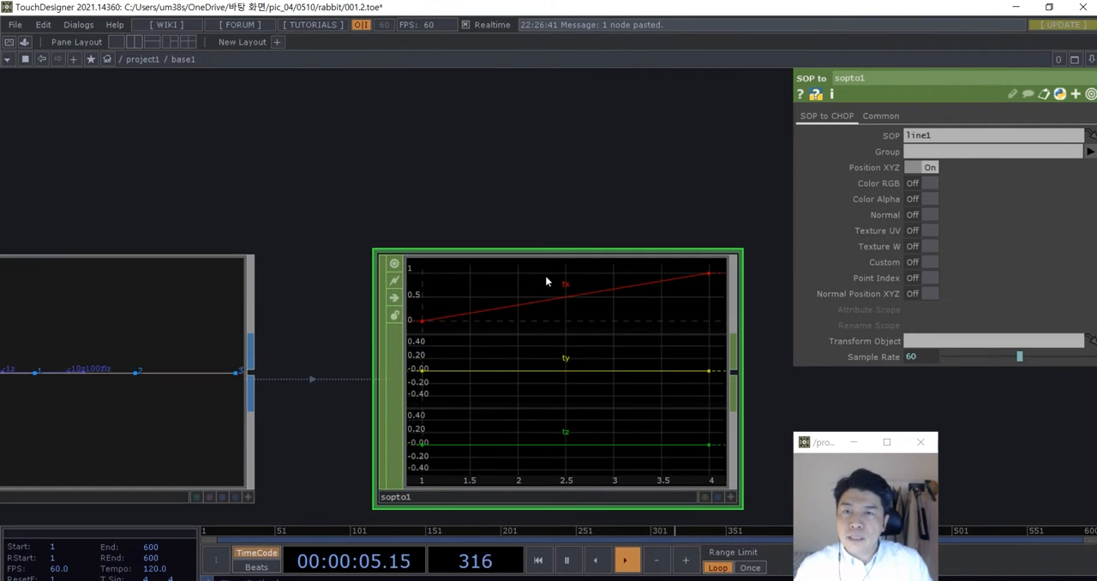
scroll(558, 399, "down", 4)
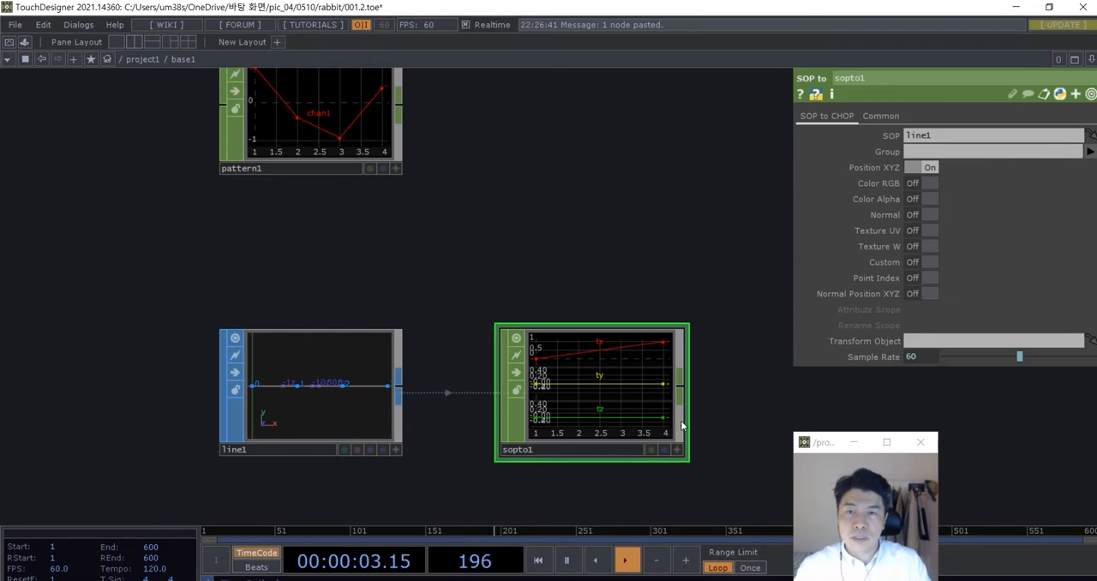
- Move the Pattern CHOP directly above the SOP to CHOP and compare the node information of both
scroll(540, 283, "down", 3)
left_click_drag(321, 198, 520, 225)
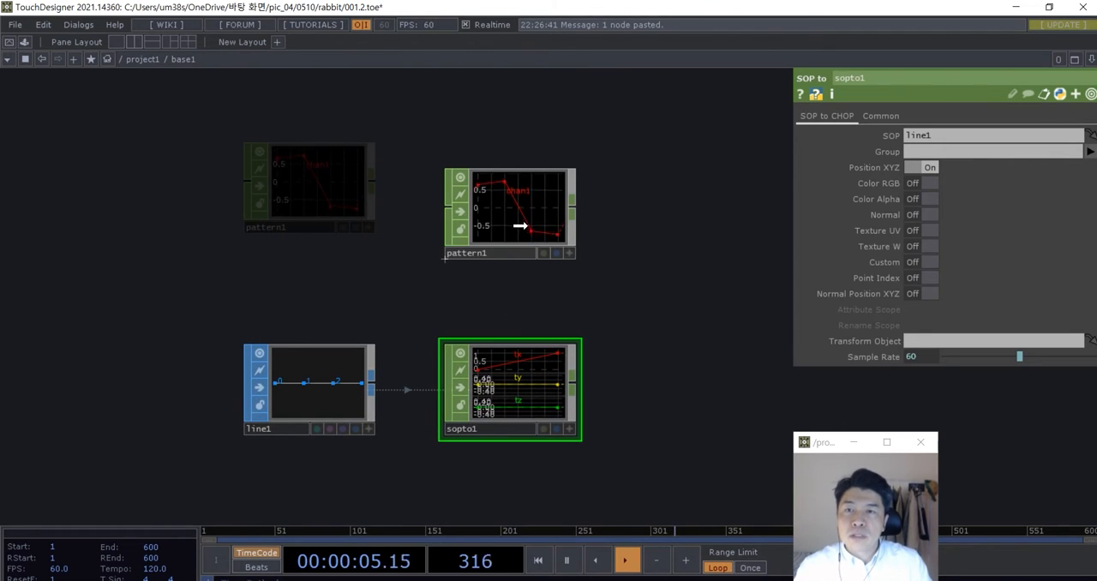
scroll(523, 390, "up", 2)
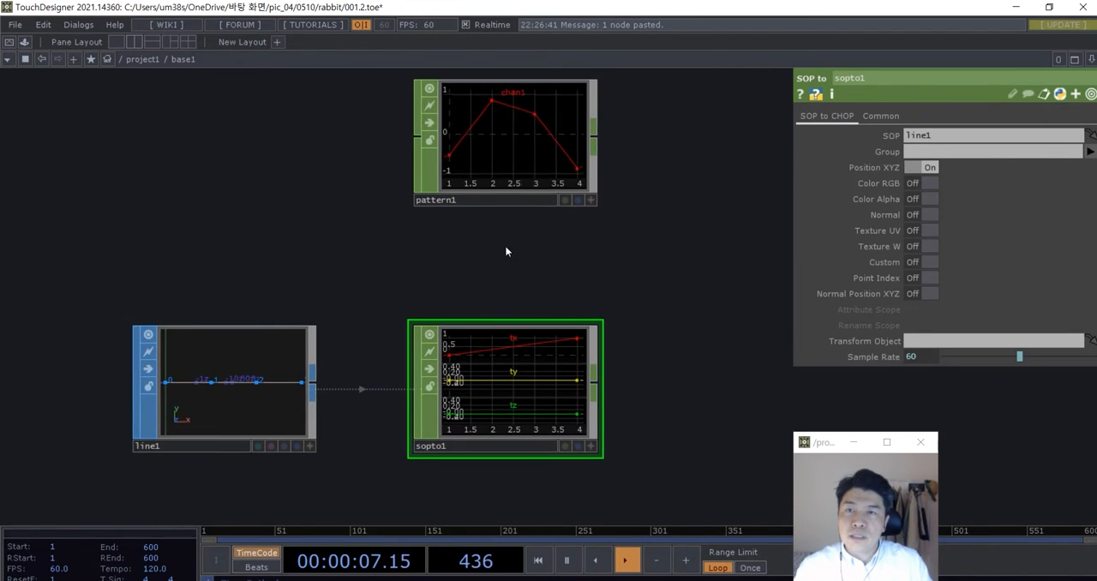
left_click_drag(544, 267, 511, 276)
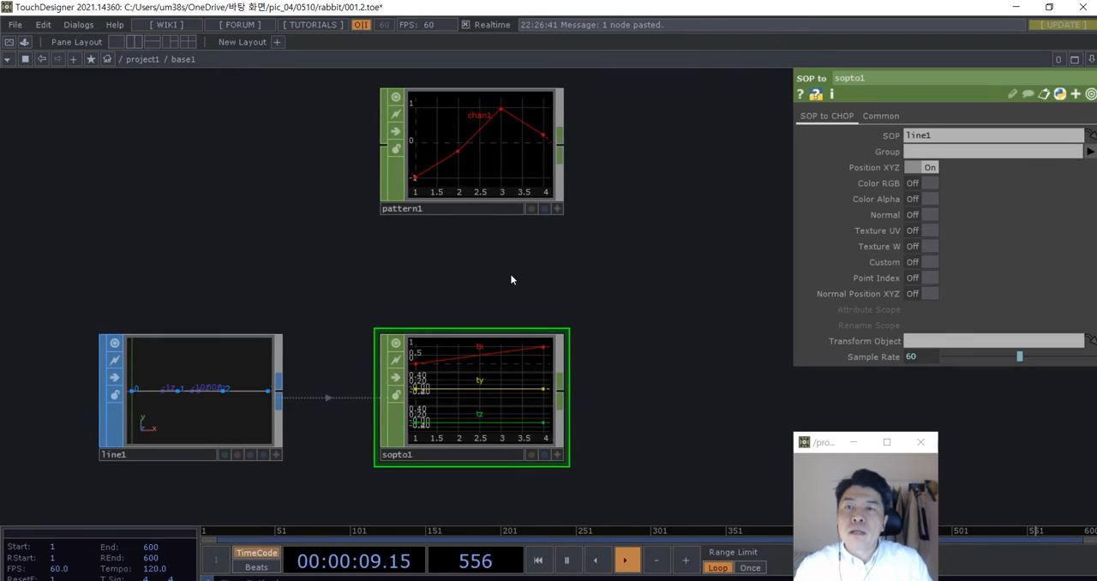
middle_click(451, 374)
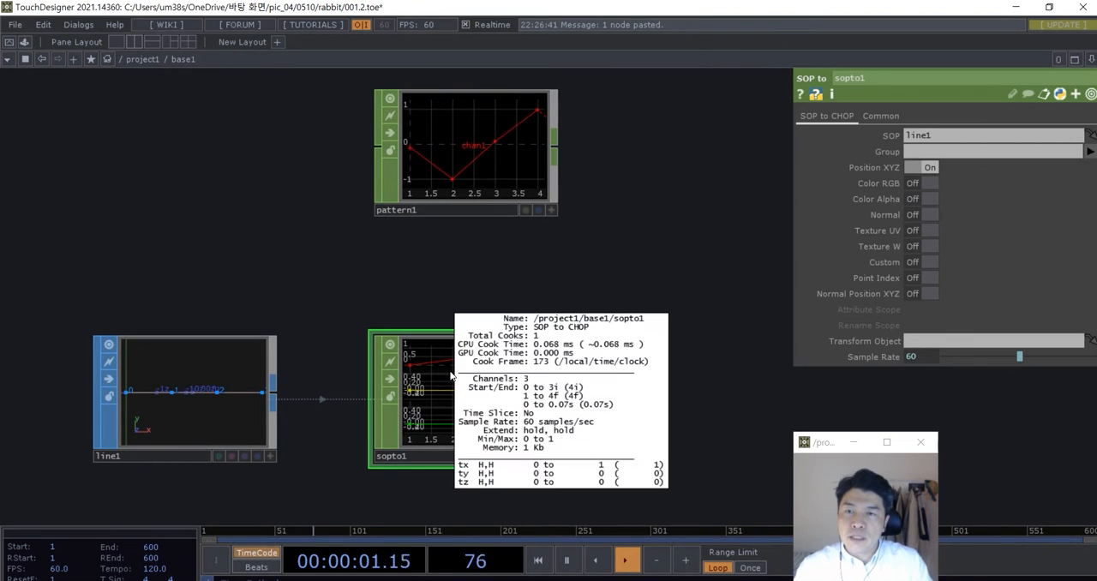
middle_click(467, 150)
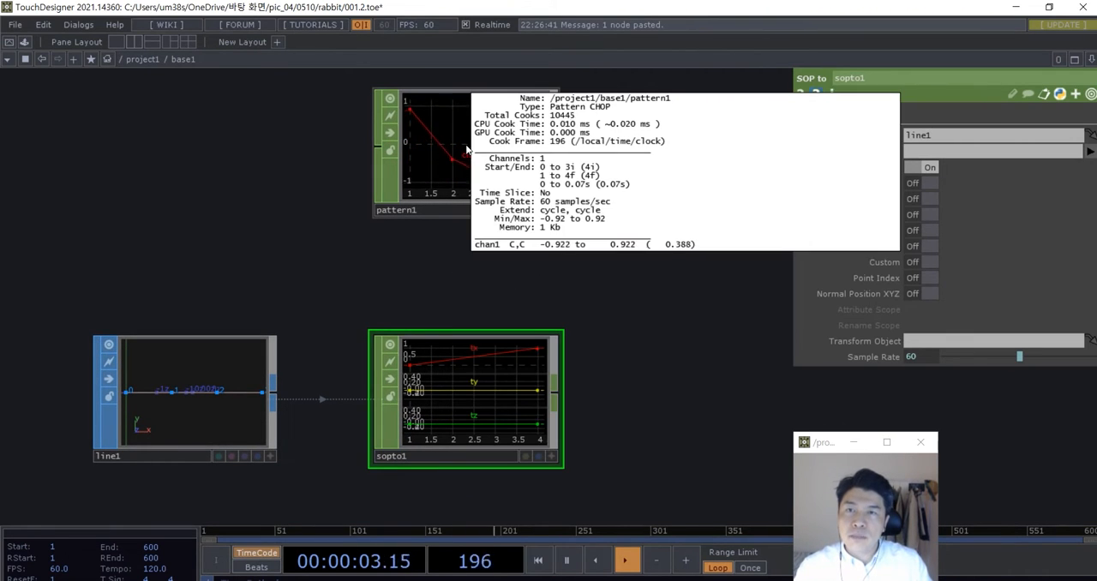
left_click_drag(481, 285, 461, 280)
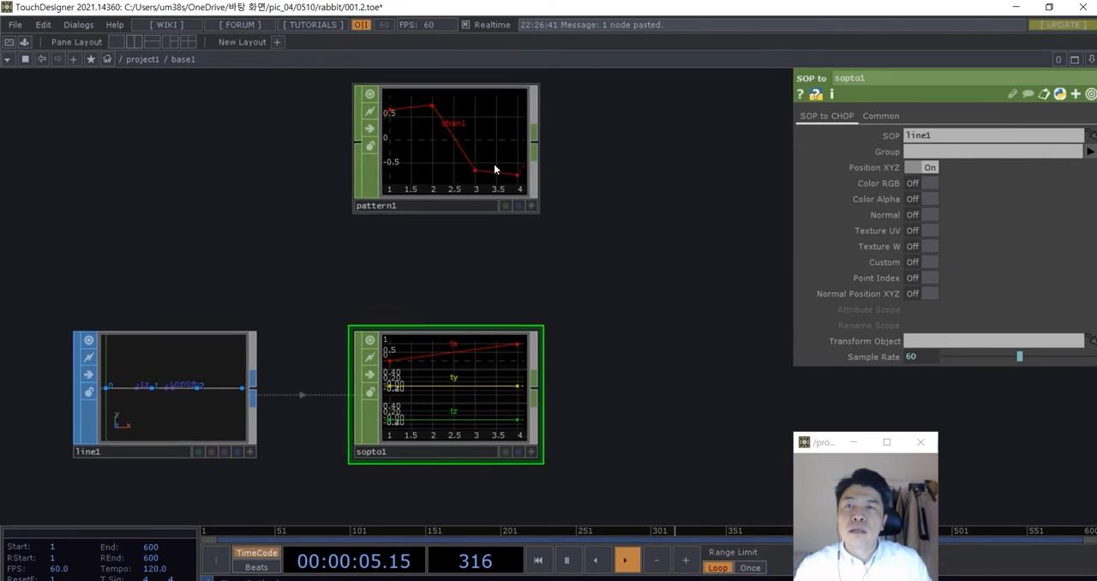
left_click_drag(494, 164, 493, 200)
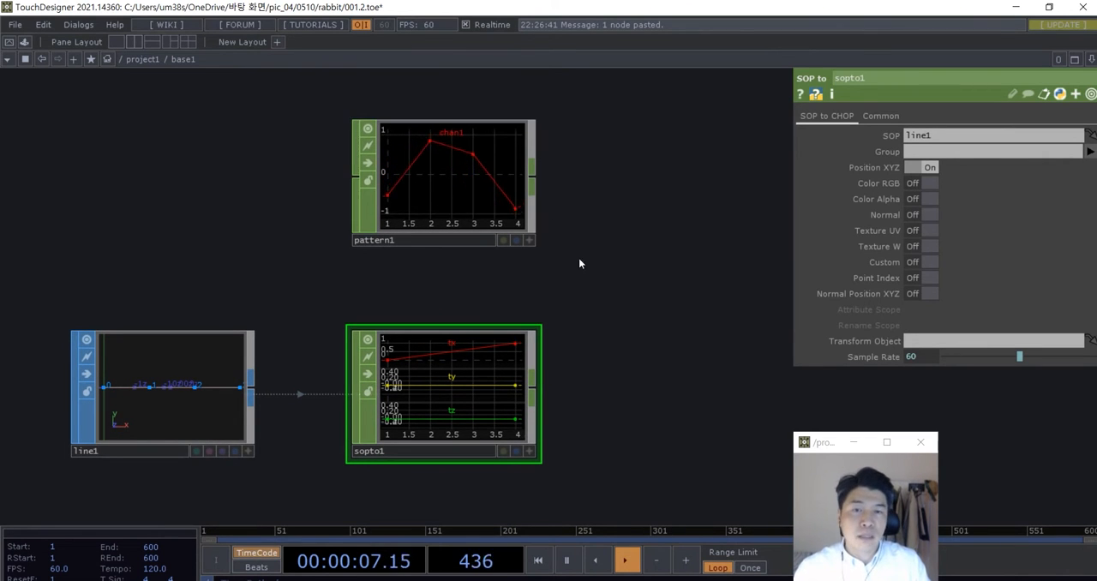
- Add a Rename CHOP beside the Pattern CHOP and wire the Pattern CHOP's output into its input
left_click_drag(572, 302, 466, 331)
scroll(366, 211, "up", 3)
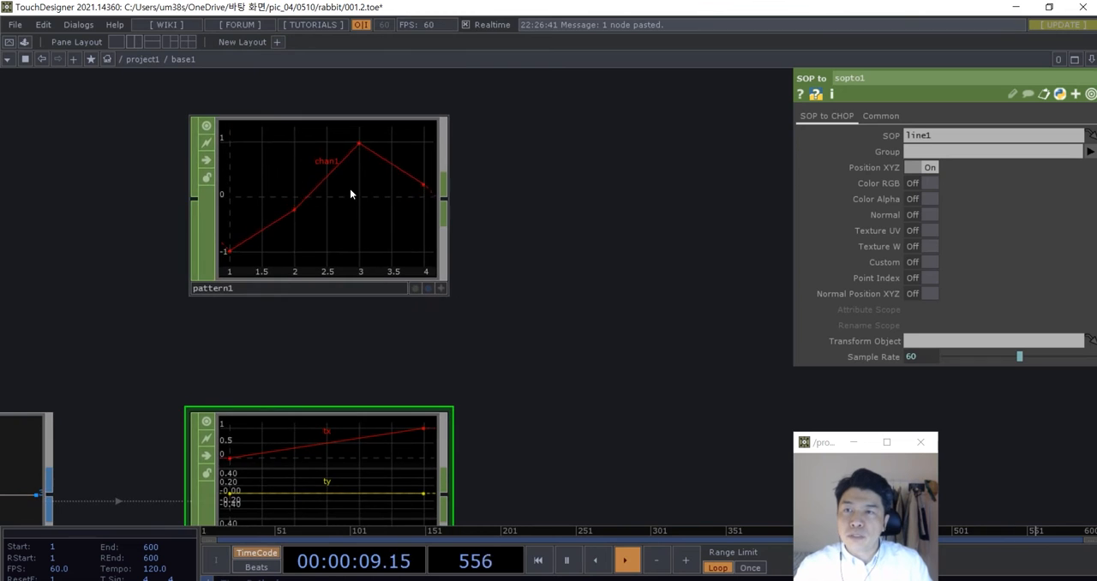
scroll(350, 193, "down", 3)
key("Tab")
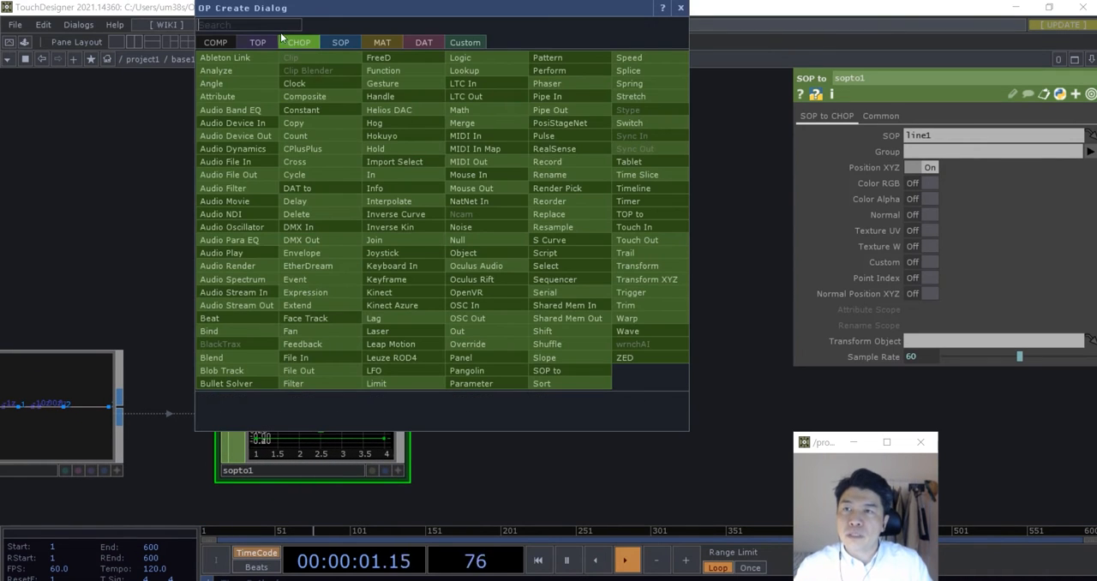
type("rena")
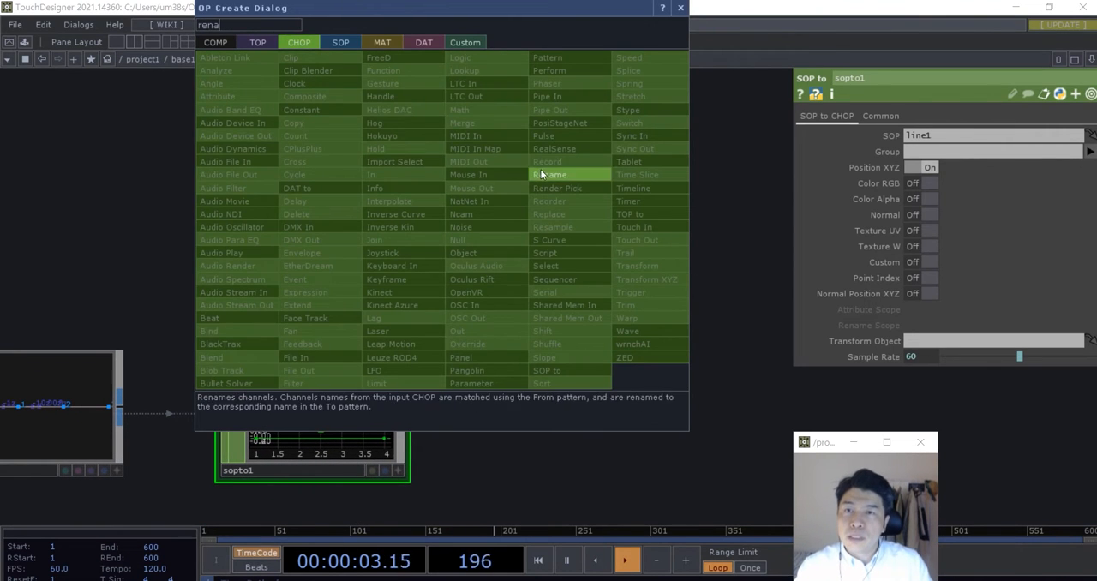
left_click(540, 174)
left_click(536, 196)
left_click_drag(409, 186, 472, 183)
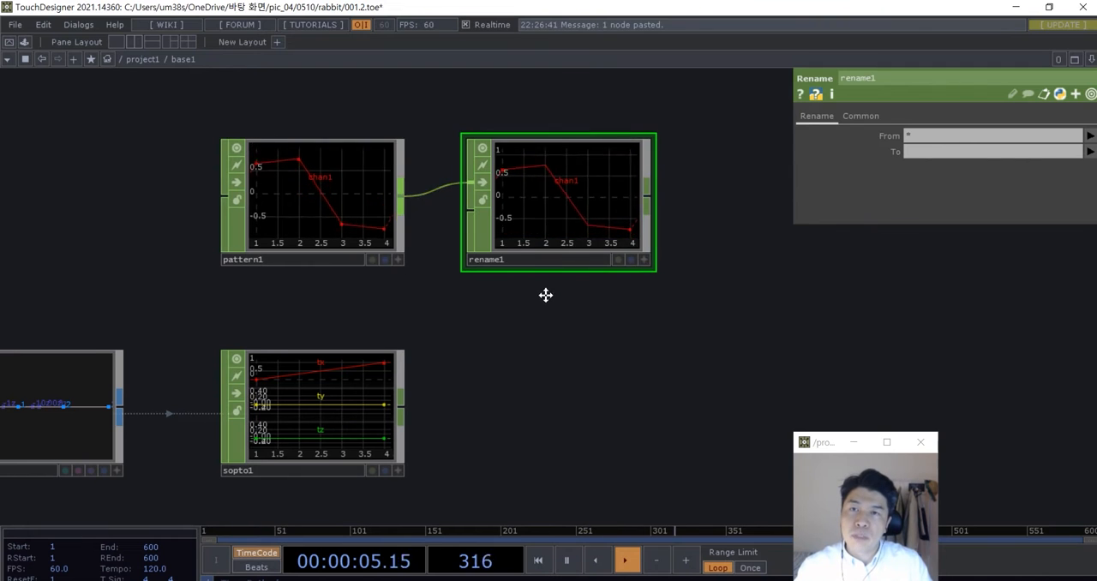
left_click_drag(546, 295, 529, 264)
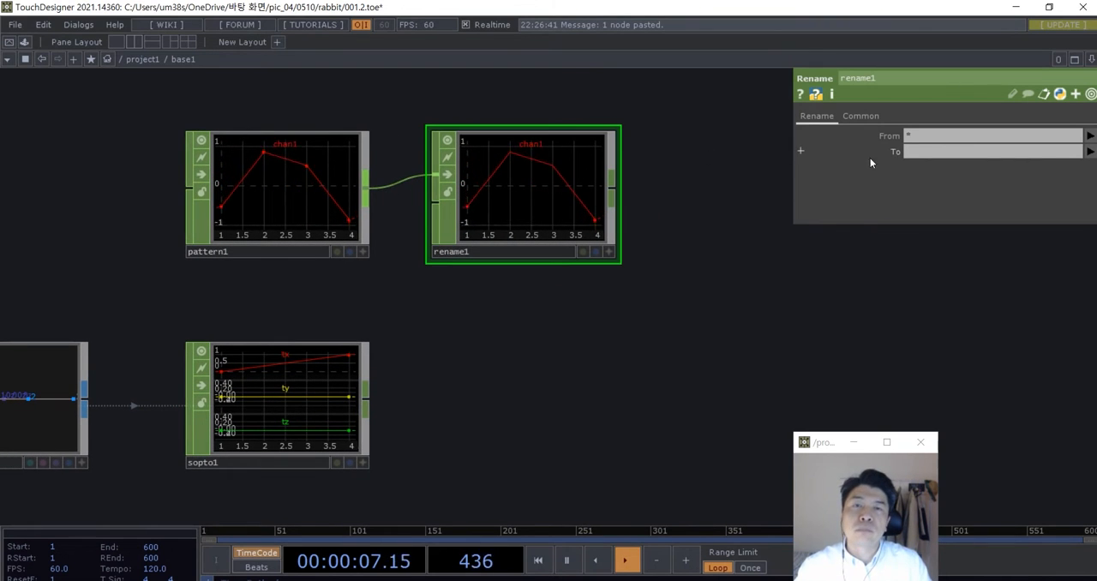
- Set the Rename CHOP to rename the pattern's channel to ty, matching the SOP to CHOP's channel name
left_click(915, 151)
type("ty")
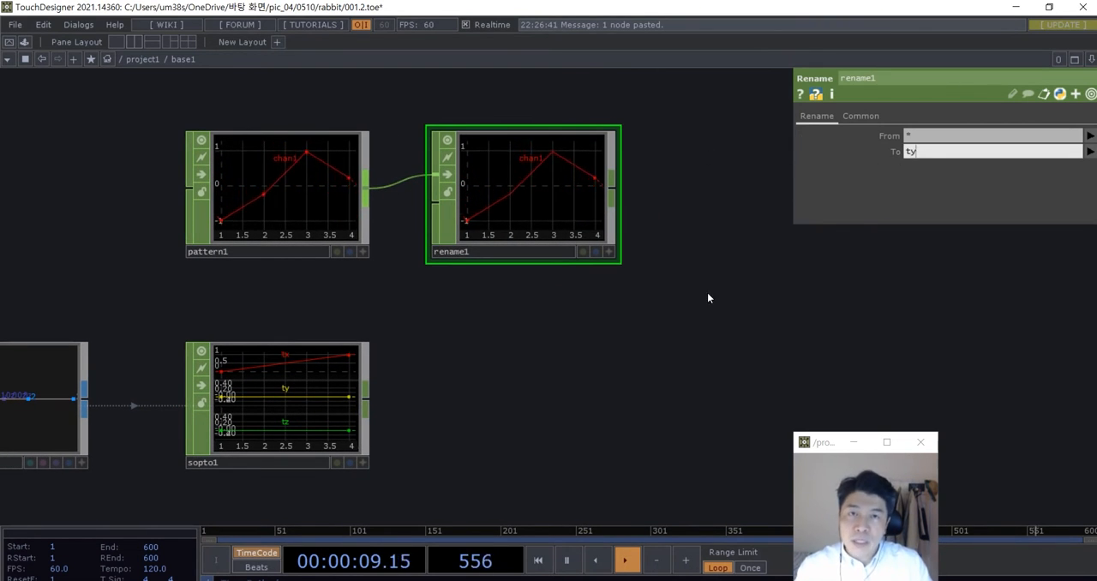
left_click(708, 298)
middle_click_drag(512, 177, 512, 300)
left_click_drag(539, 350, 608, 230)
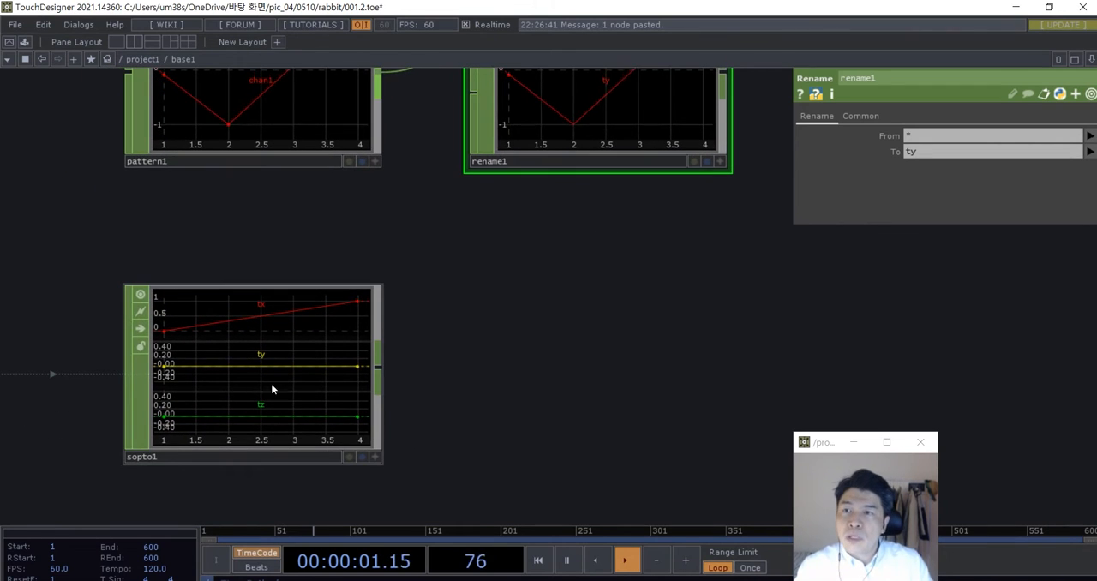
scroll(288, 366, "down", 2)
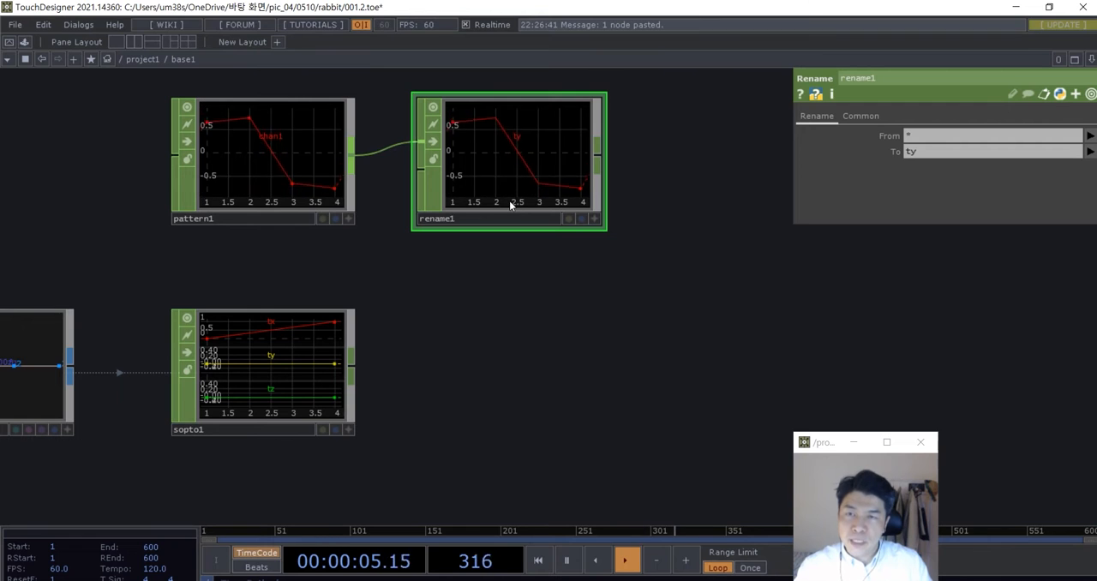
- Move the SOP to CHOP below the Rename CHOP and add a Replace CHOP beside the two nodes
left_click_drag(305, 370, 549, 406)
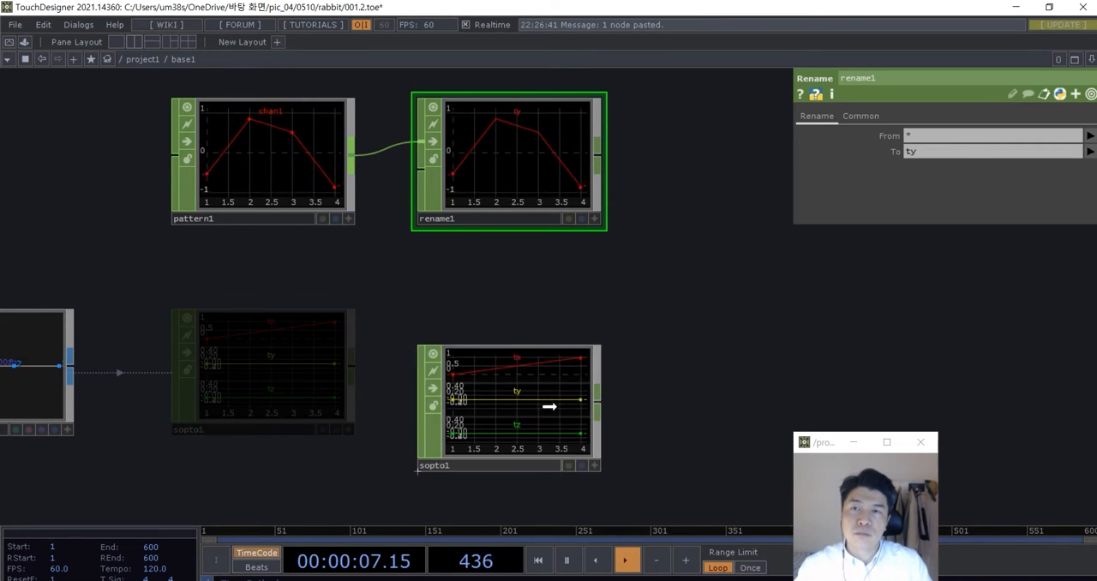
key("Tab")
type("re")
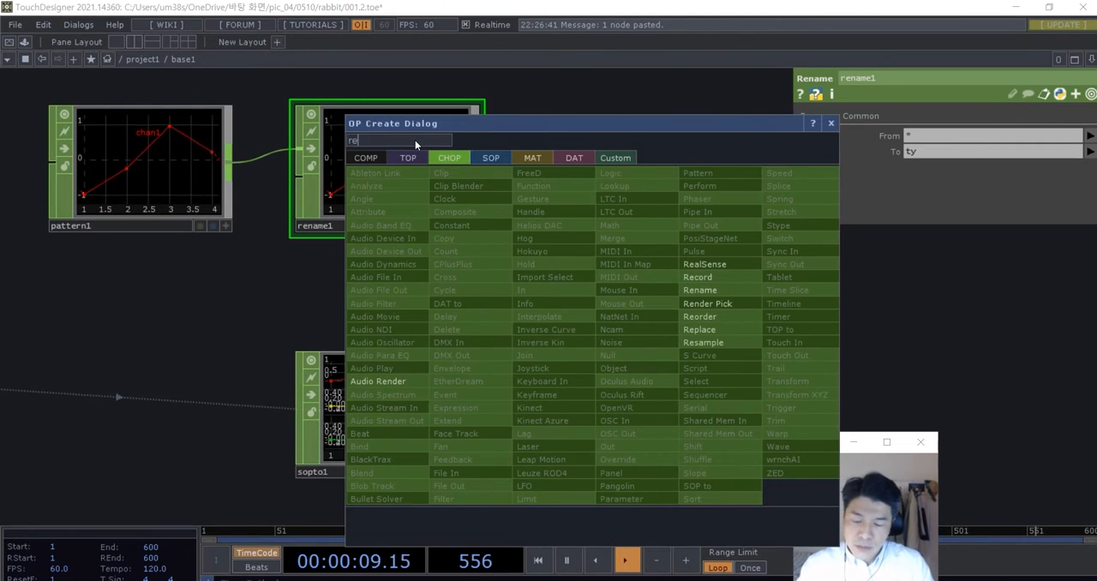
type("pla")
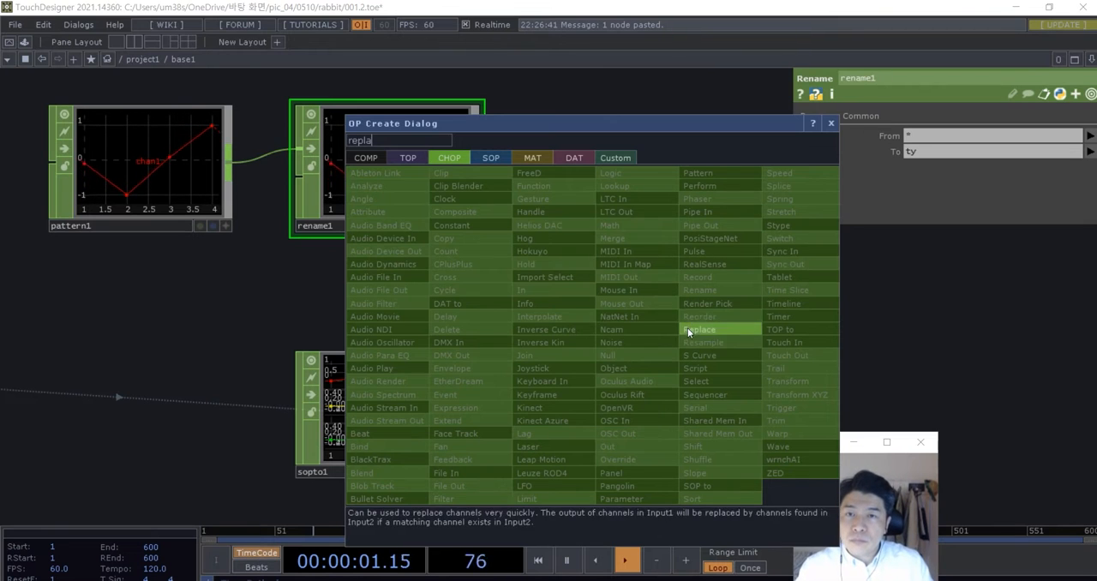
left_click(687, 329)
left_click(711, 307)
scroll(549, 310, "down", 3)
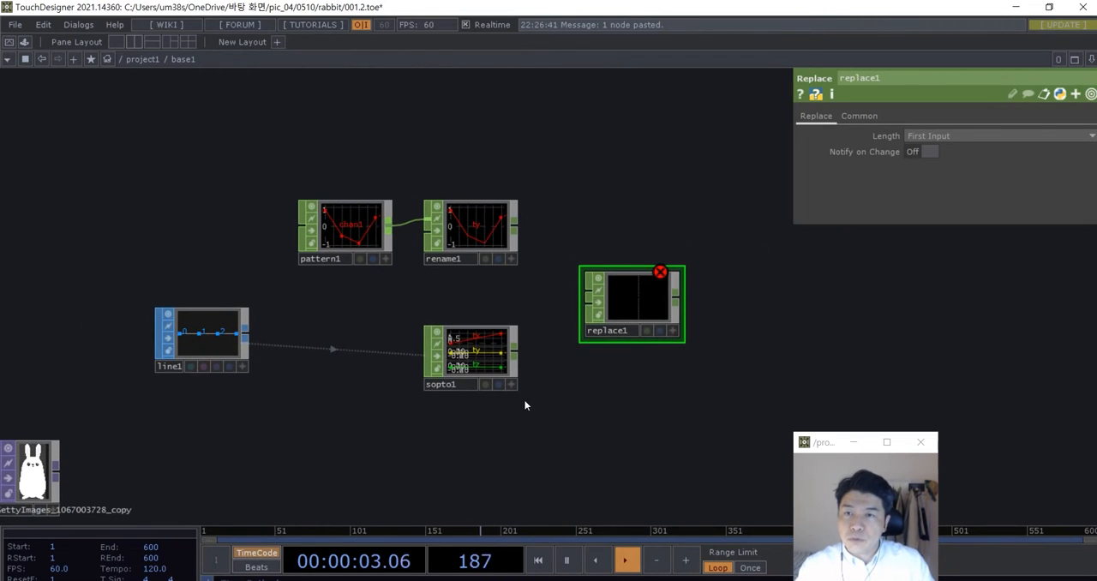
- Rearrange the network with the Line SOP, SOP to and Replace CHOPs in an upper row and the Pattern and Rename CHOPs below
right_click_drag(524, 400, 217, 337)
left_click_drag(218, 338, 217, 122)
left_click_drag(399, 354, 399, 417)
right_click_drag(471, 360, 371, 292)
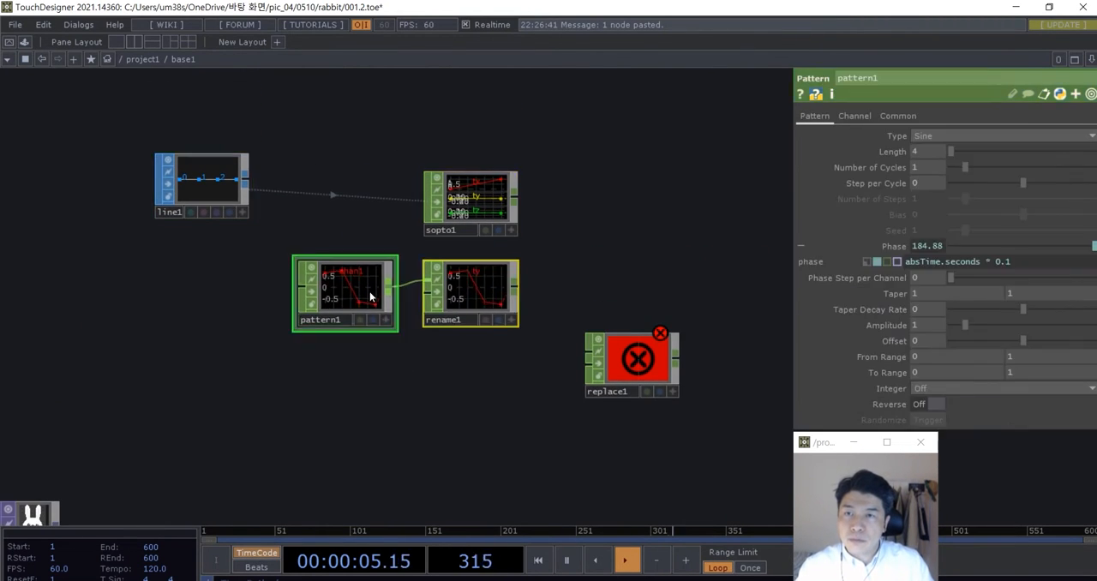
left_click_drag(371, 297, 370, 372)
left_click_drag(600, 364, 596, 158)
scroll(532, 214, "up", 2)
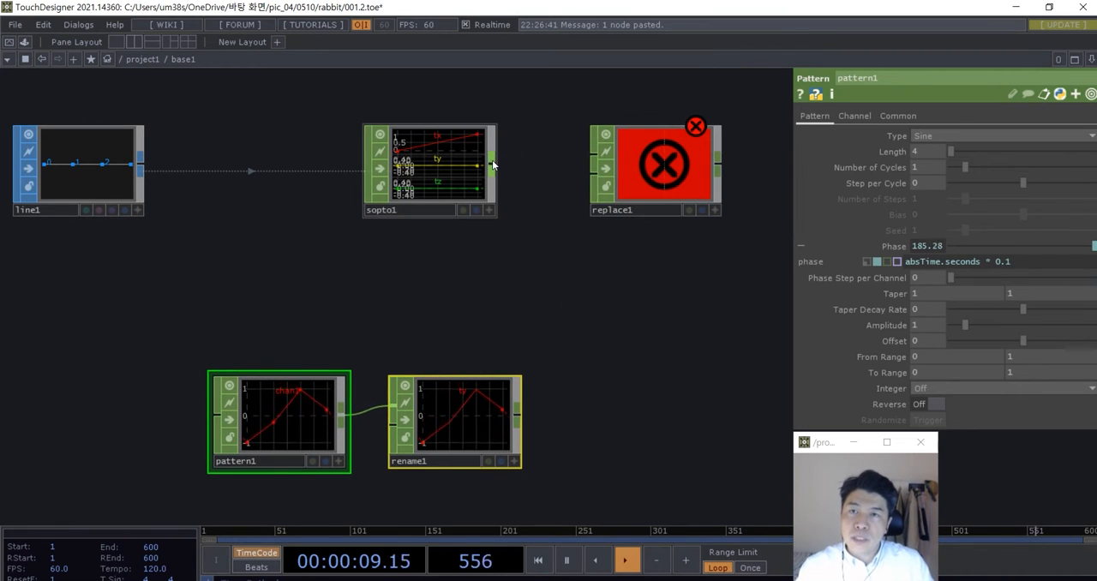
- Wire the SOP to CHOP into the Replace CHOP's first input and the Rename CHOP into its second input
left_click_drag(493, 164, 593, 154)
left_click_drag(643, 168, 669, 169)
mouse_move(450, 170)
left_mouse_down()
mouse_move(402, 167)
mouse_move(435, 182)
left_mouse_up()
left_click_drag(516, 284, 501, 288)
right_click_drag(546, 471, 267, 410)
left_click_drag(427, 440, 402, 392)
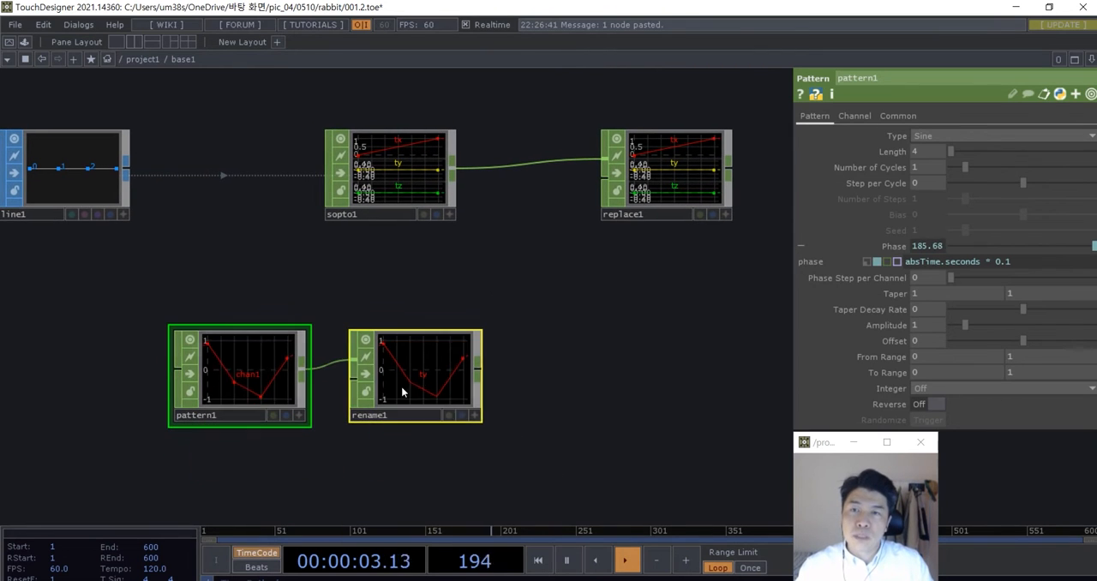
left_click_drag(478, 369, 603, 180)
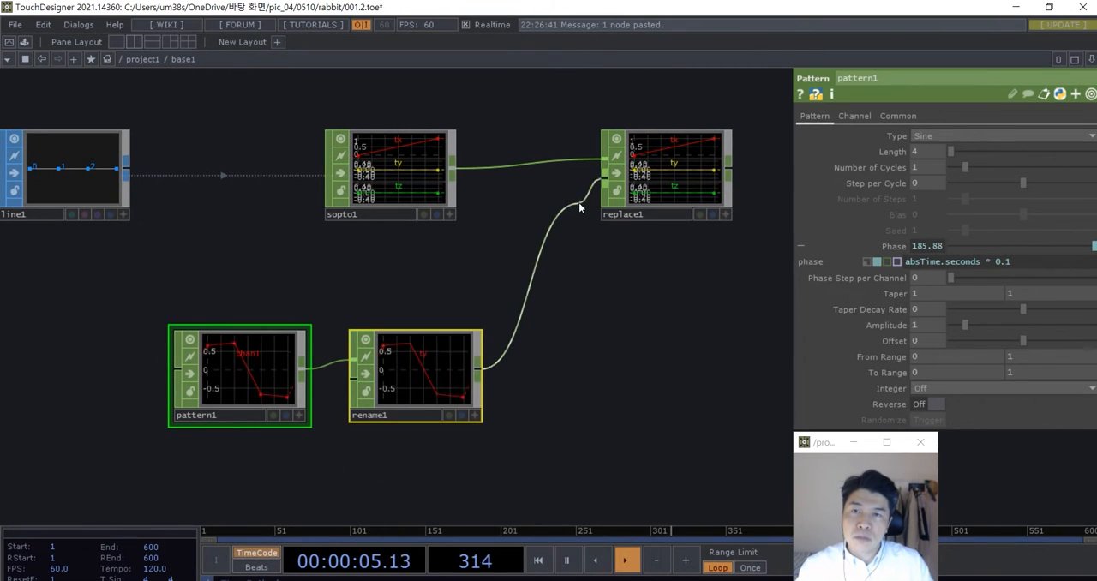
scroll(635, 214, "up", 5)
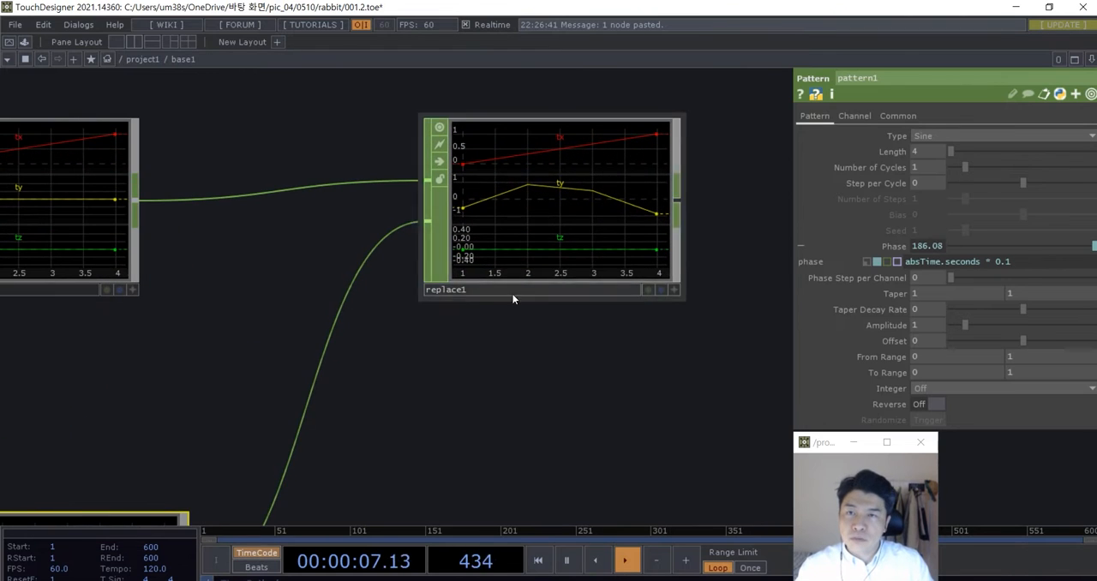
scroll(563, 237, "down", 7)
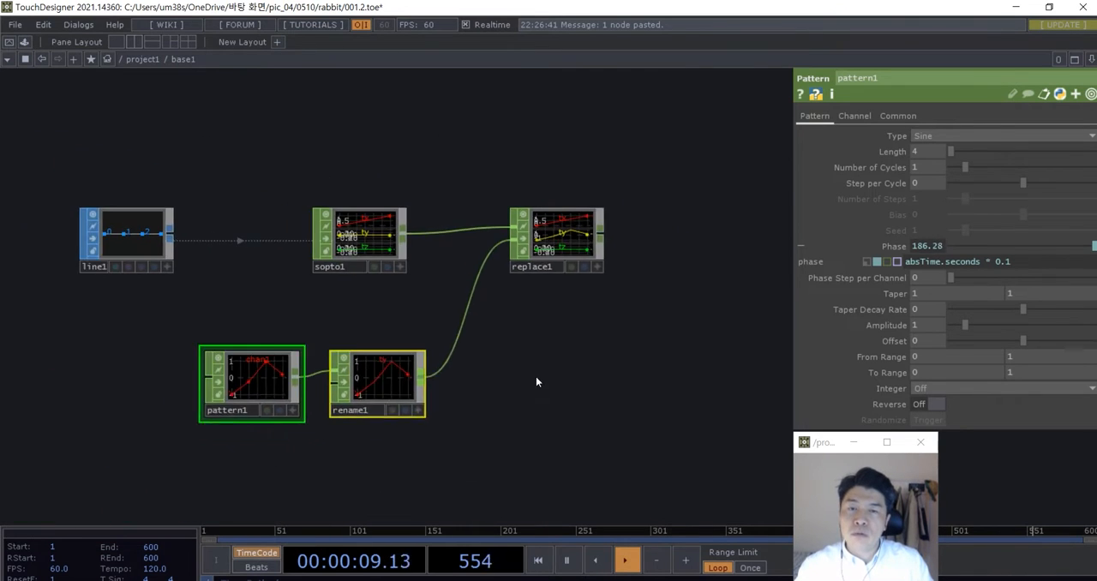
- Move the Replace CHOP down between the two input rows and examine how its ty channel follows the renamed pattern
left_click_drag(537, 377, 589, 355)
scroll(194, 225, "up", 3)
left_click_drag(360, 300, 271, 302)
scroll(463, 424, "up", 3)
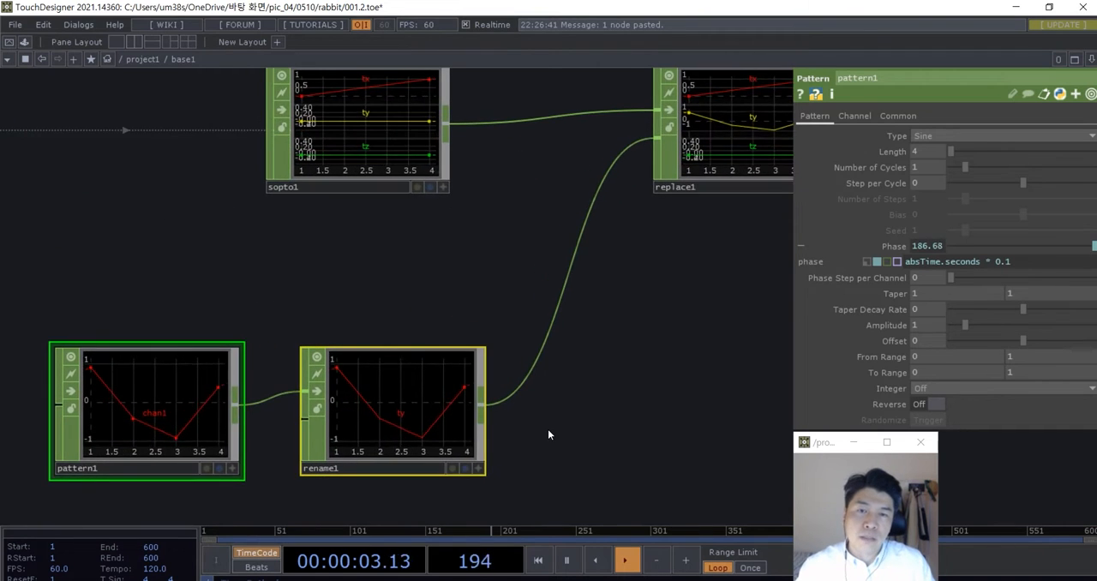
scroll(548, 429, "down", 3)
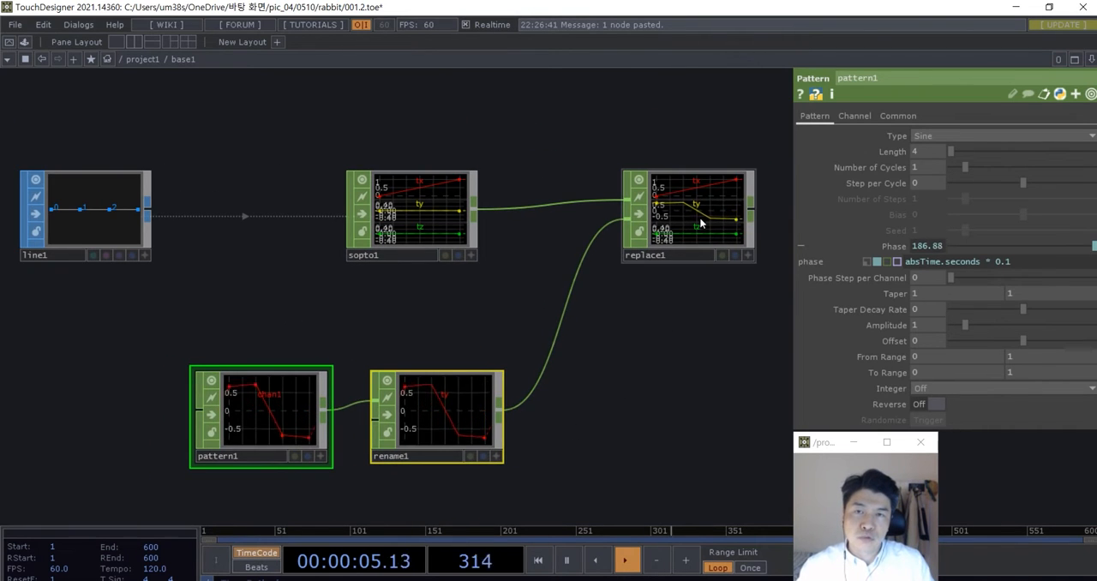
left_click_drag(700, 217, 650, 319)
scroll(651, 362, "up", 3)
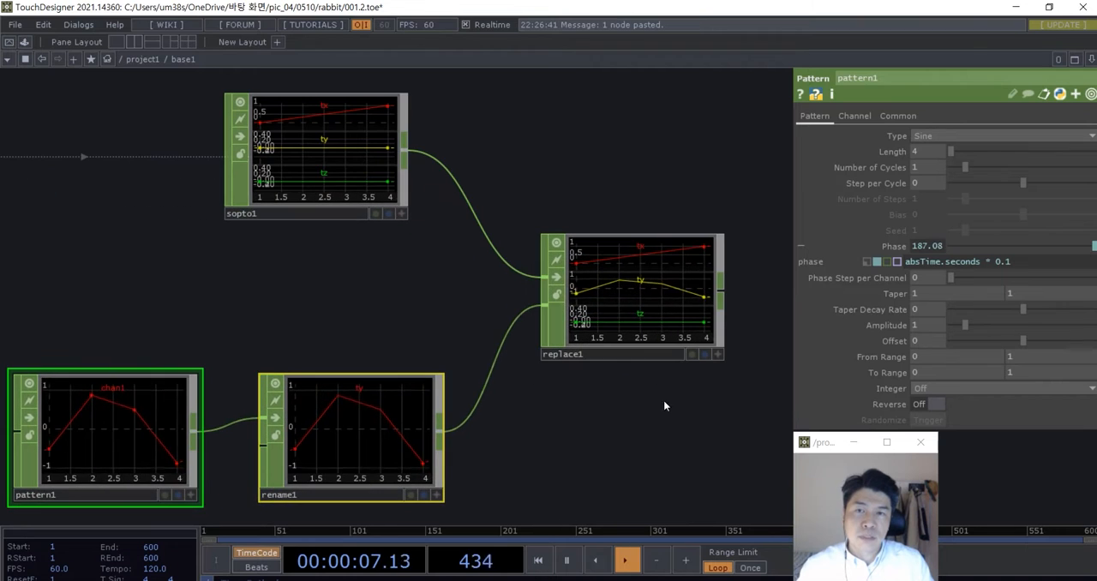
scroll(670, 433, "down", 3)
scroll(671, 433, "up", 5)
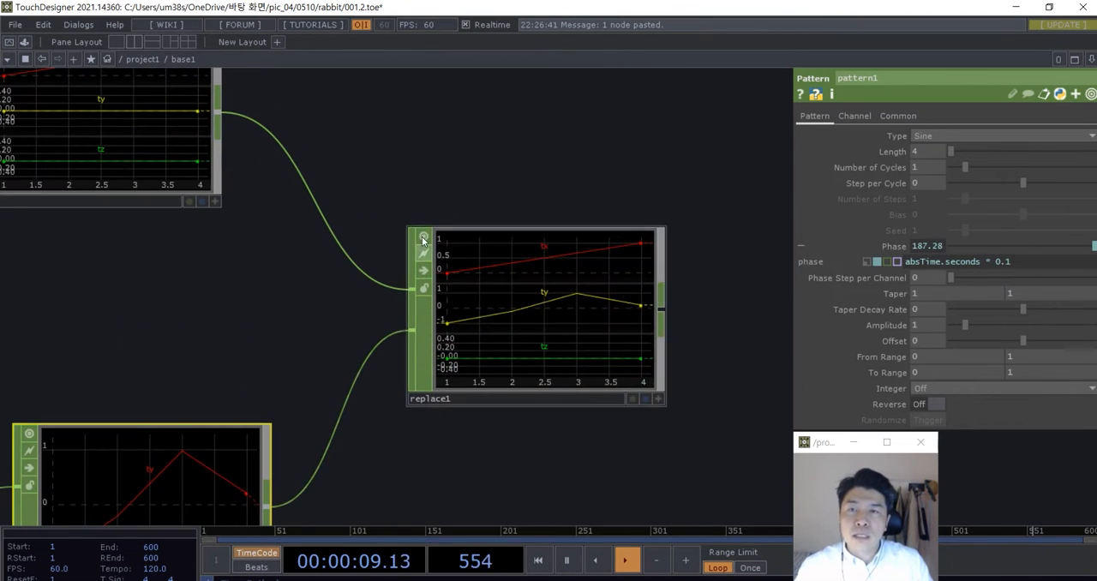
scroll(570, 385, "down", 6)
scroll(583, 394, "up", 2)
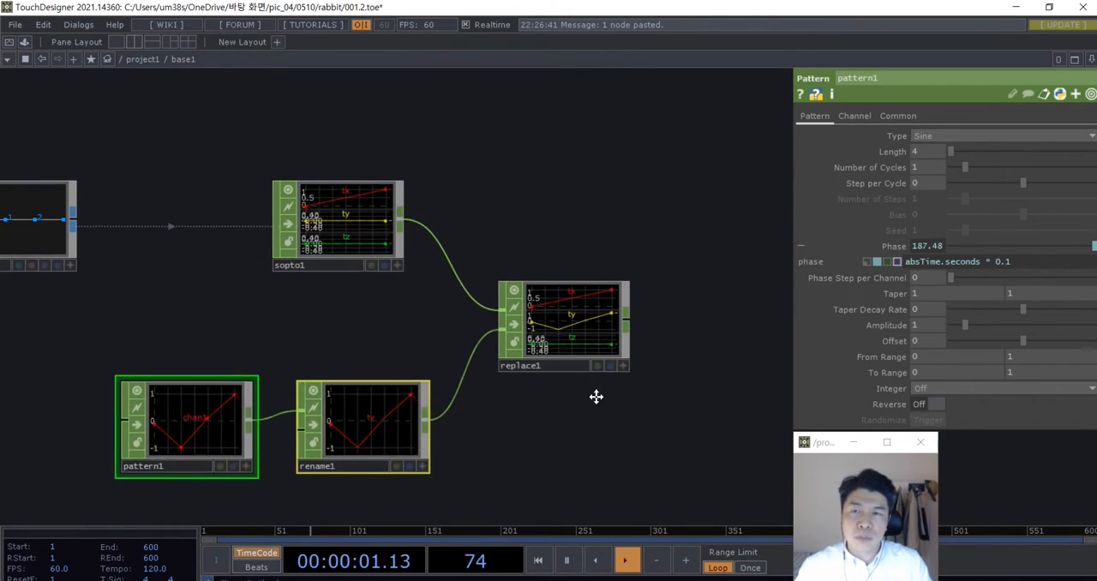
- Examine the line and pattern branches feeding the Replace CHOP, along with the rabbit image node lower in the network
left_click_drag(597, 397, 624, 355)
scroll(592, 395, "down", 1)
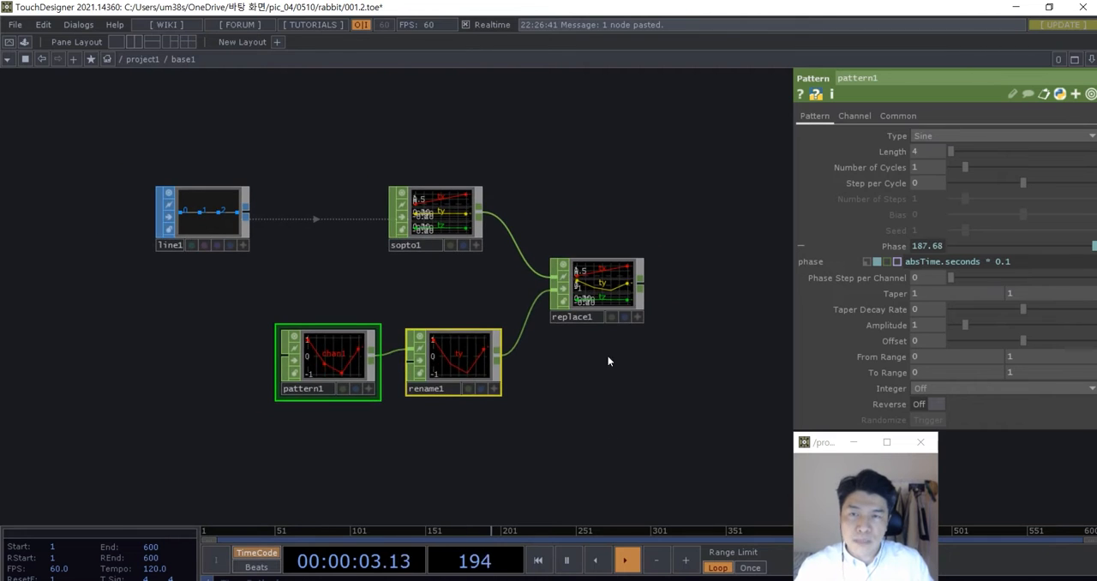
scroll(608, 361, "down", 3)
right_click_drag(518, 431, 326, 251)
left_click_drag(480, 259, 441, 259)
scroll(583, 303, "up", 3)
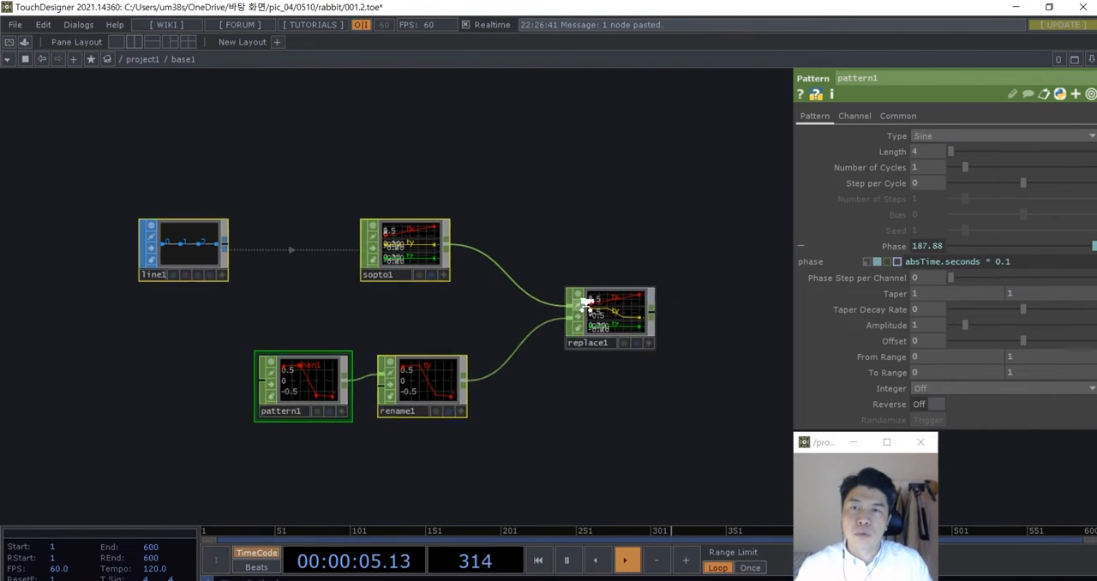
scroll(586, 304, "up", 1)
left_click_drag(620, 321, 568, 320)
scroll(568, 323, "down", 3)
left_click_drag(601, 373, 555, 361)
scroll(561, 356, "up", 3)
left_click_drag(492, 289, 621, 241)
scroll(509, 318, "down", 3)
left_click_drag(524, 390, 430, 424)
scroll(169, 395, "up", 2)
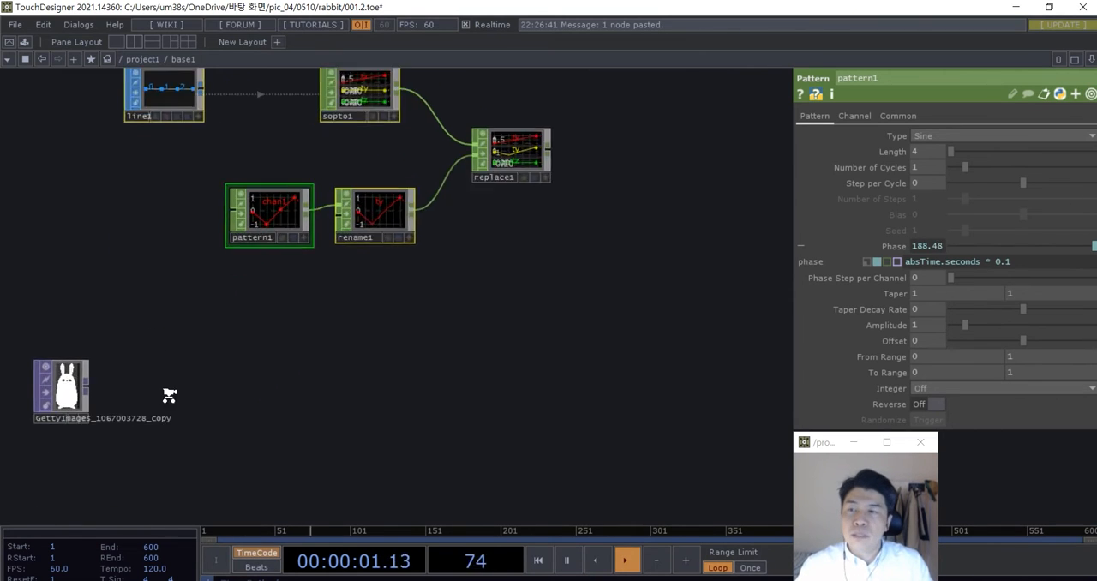
scroll(168, 396, "up", 1)
left_click_drag(169, 375, 269, 393)
scroll(191, 393, "down", 2)
left_click_drag(388, 412, 346, 436)
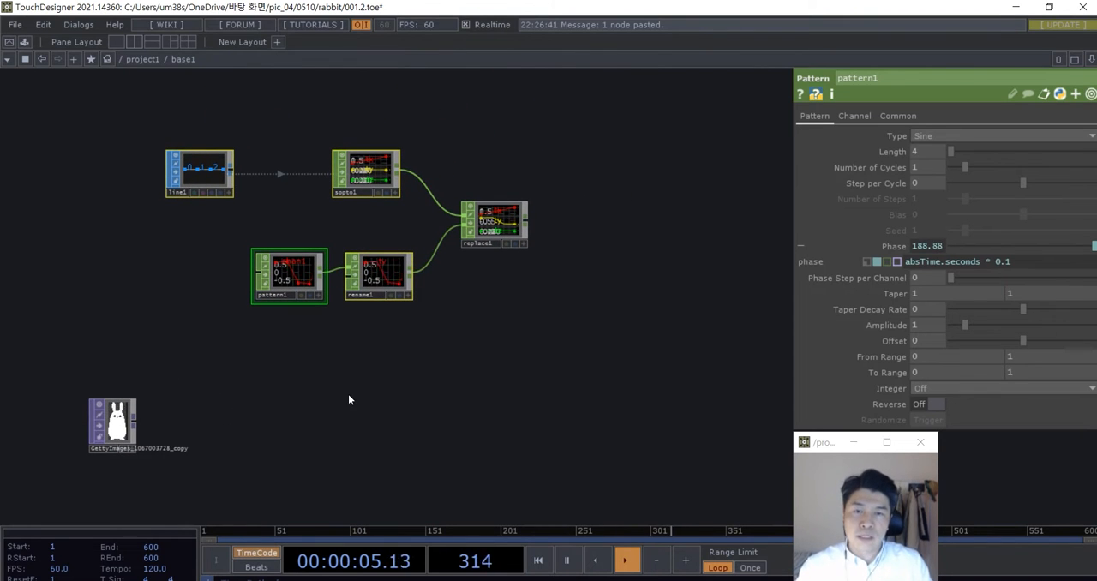
scroll(441, 338, "up", 2)
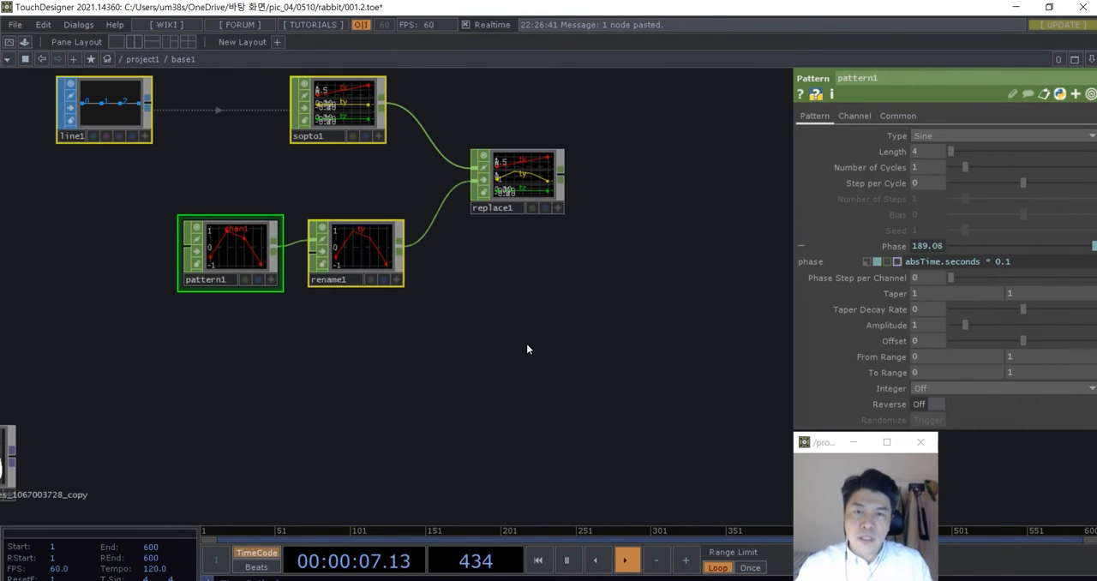
left_click_drag(526, 342, 512, 368)
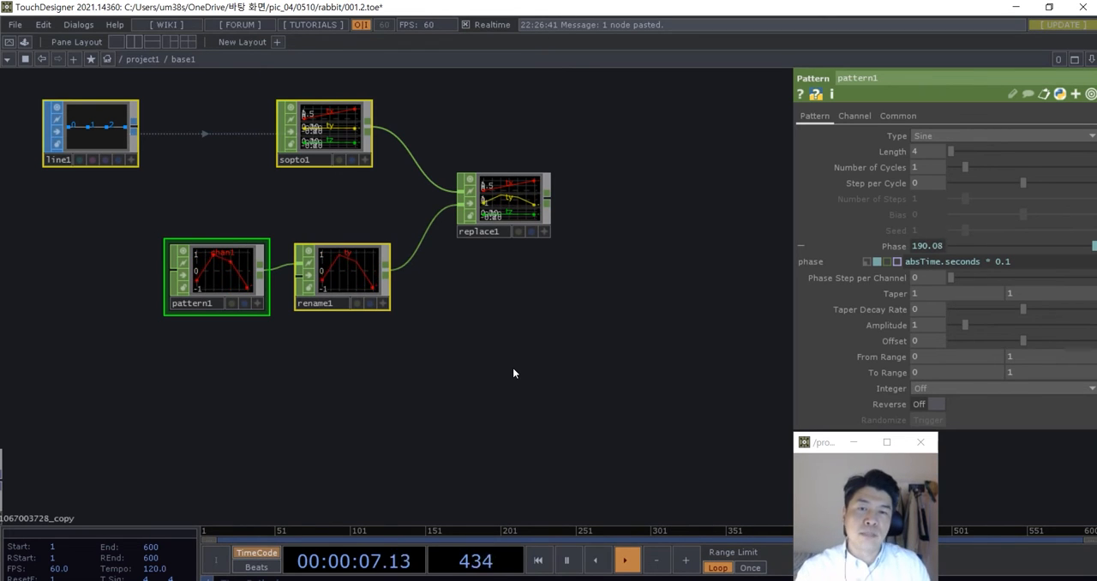
- Add a Rectangle SOP in the empty area below and beside the Replace CHOP
left_click_drag(523, 361, 347, 353)
key("Tab")
left_click(335, 166)
type("rec")
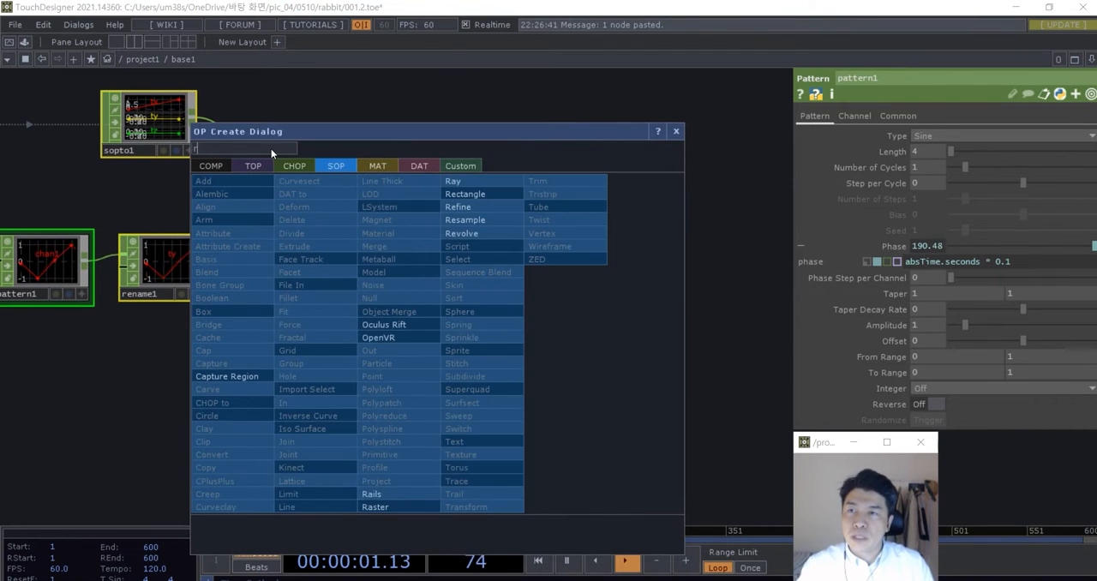
left_click(460, 196)
left_click(455, 335)
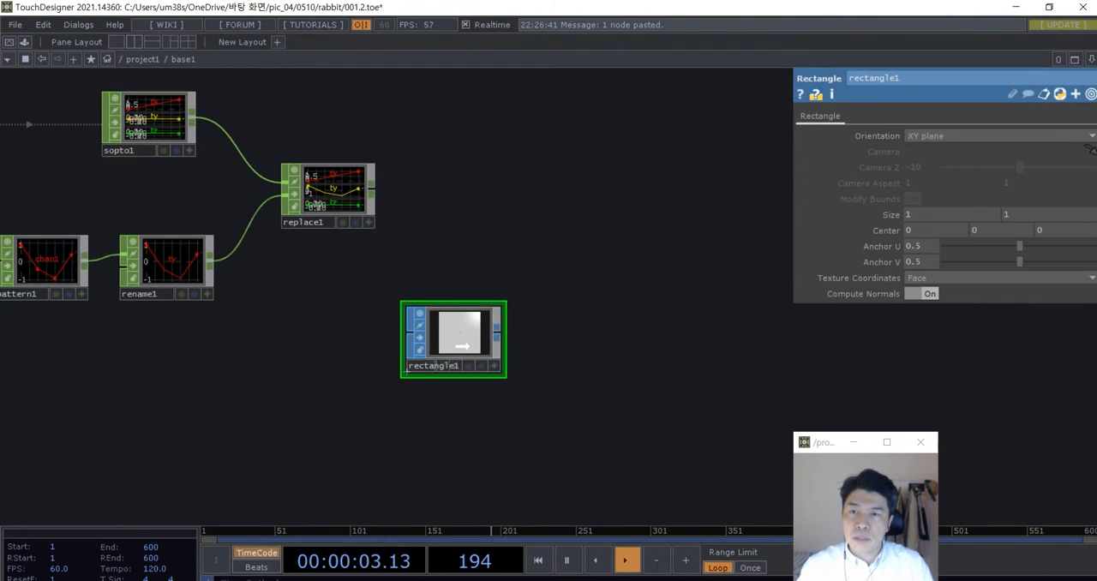
- Add a Transform SOP beside the Rectangle SOP and wire the rectangle into its input
scroll(557, 378, "up", 3)
key("Tab")
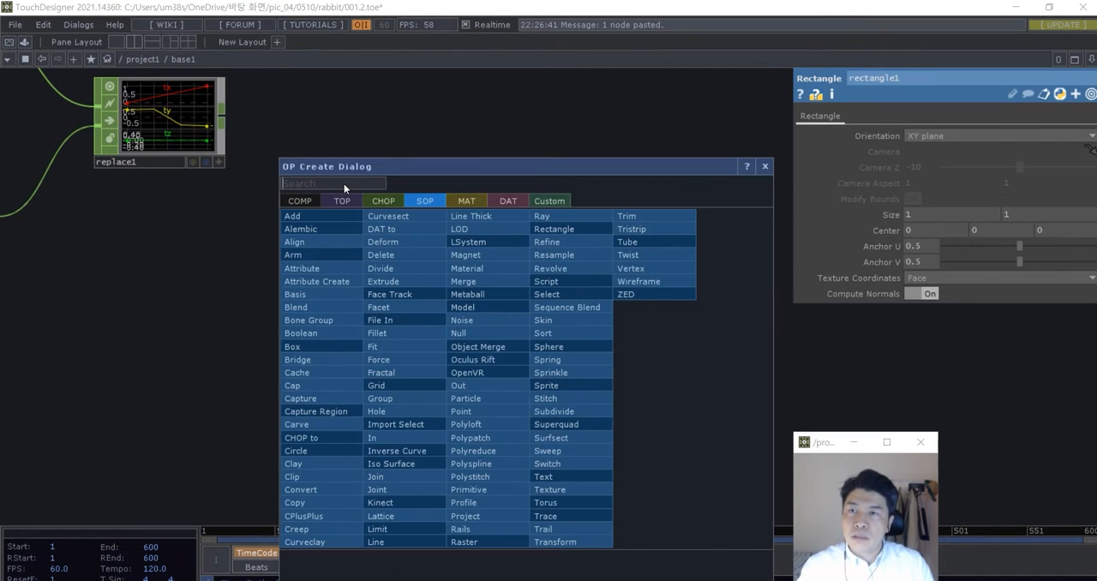
type("tra")
left_click(548, 542)
left_click(537, 374)
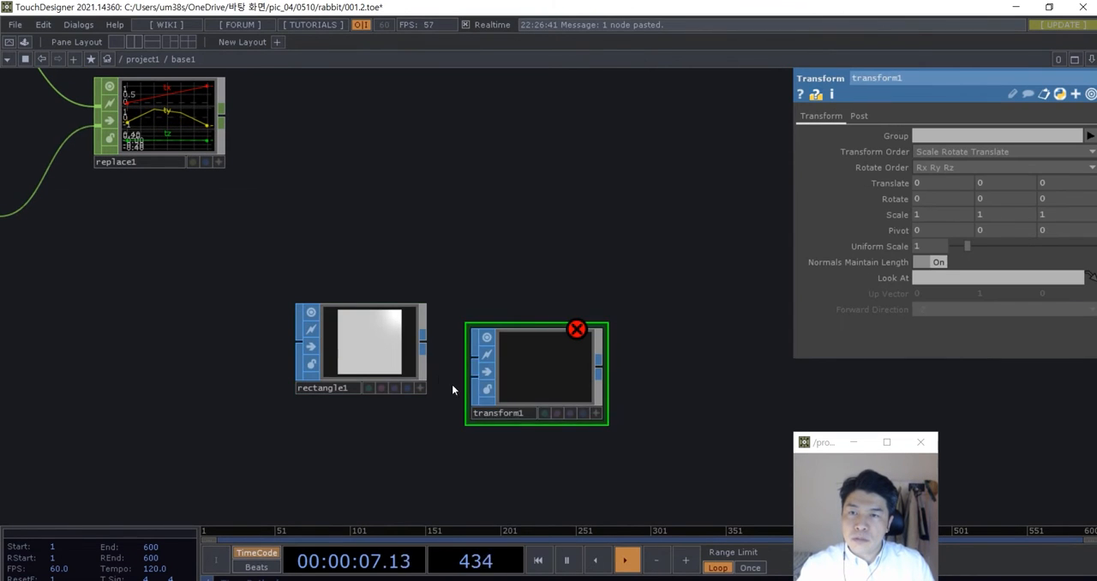
left_click_drag(493, 381, 493, 356)
left_click_drag(429, 342, 467, 397)
scroll(525, 360, "down", 2)
left_click_drag(520, 317, 465, 311)
left_click_drag(639, 441, 585, 429)
scroll(585, 428, "up", 3)
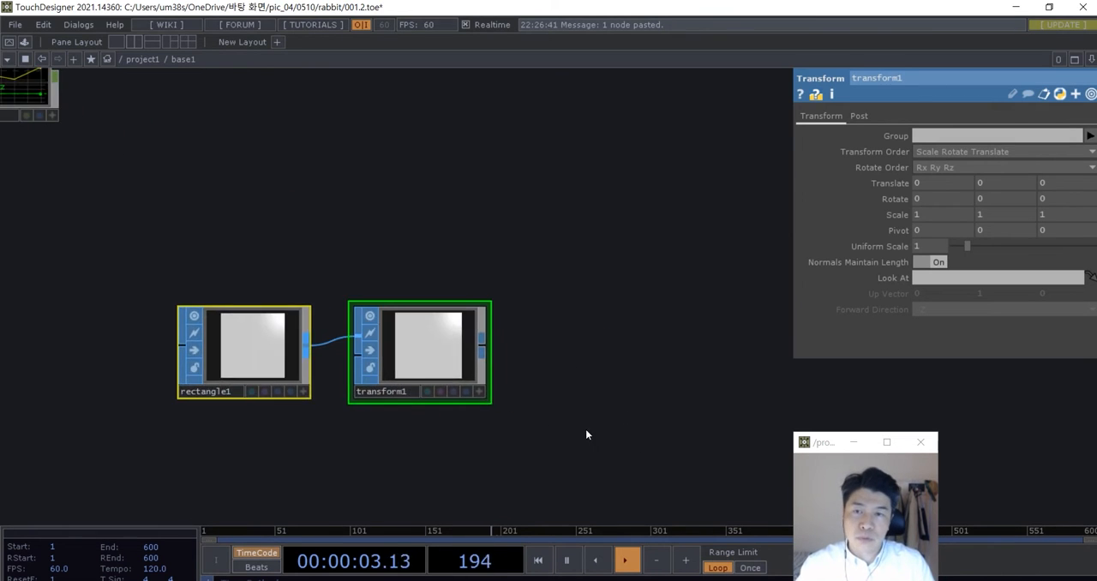
- Add a Geometry COMP beside the Transform SOP
left_click_drag(526, 397, 438, 384)
double_click(439, 385)
left_click(276, 201)
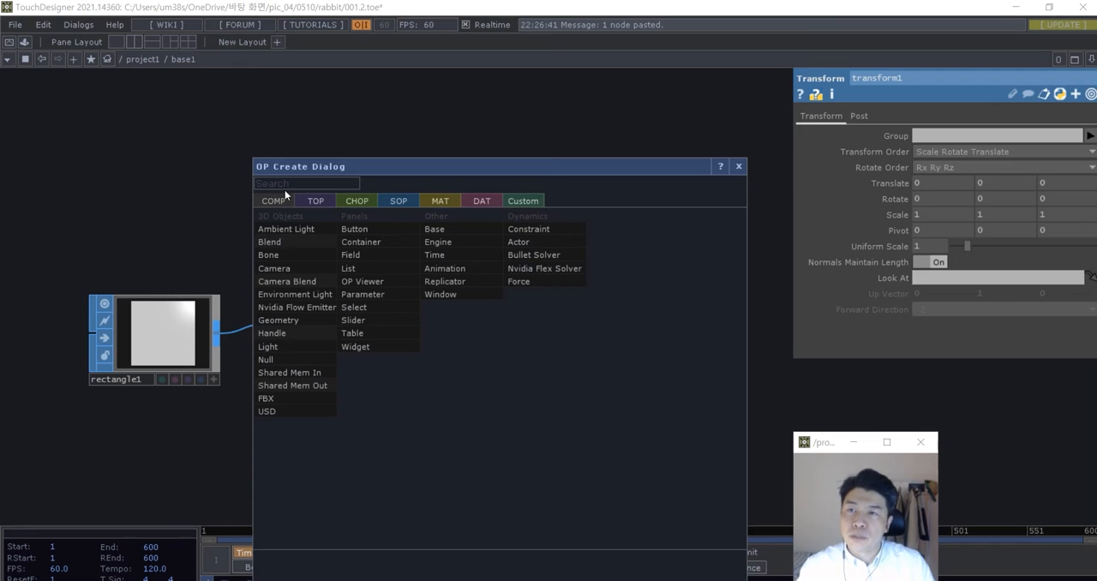
left_click(285, 182)
type("ge")
left_click(292, 321)
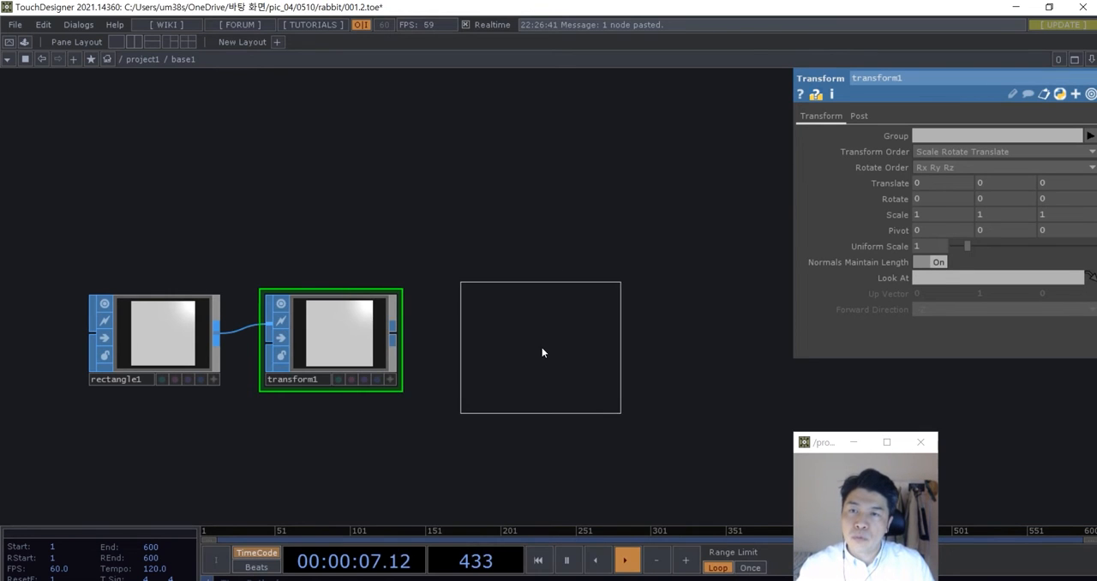
left_click(541, 348)
- Add a Camera COMP and line it up directly above the Geometry COMP
scroll(520, 267, "down", 3)
left_click_drag(552, 226, 483, 279)
double_click(483, 278)
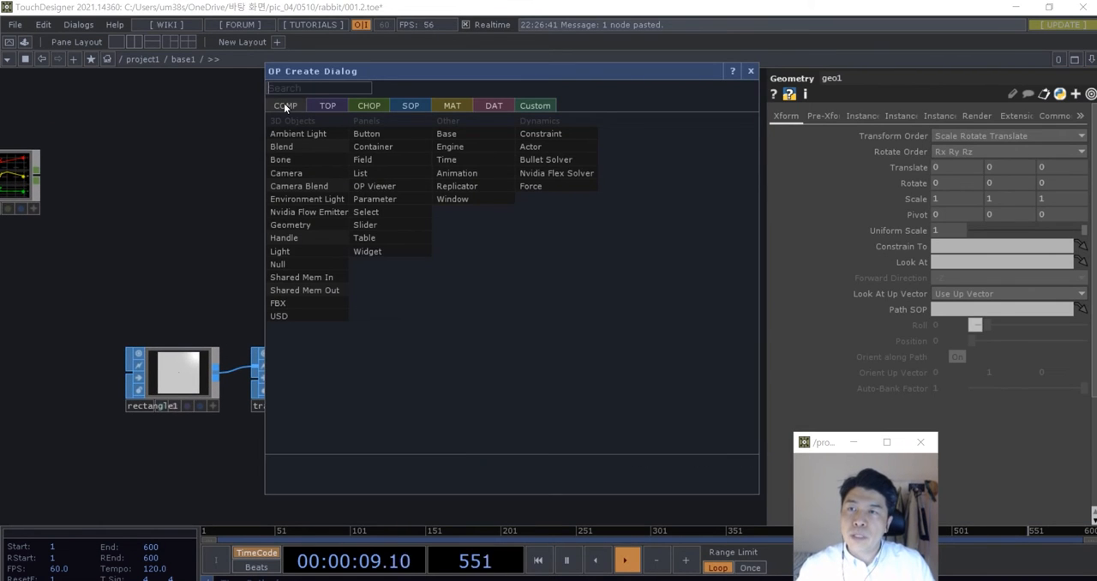
left_click(291, 173)
left_click(438, 176)
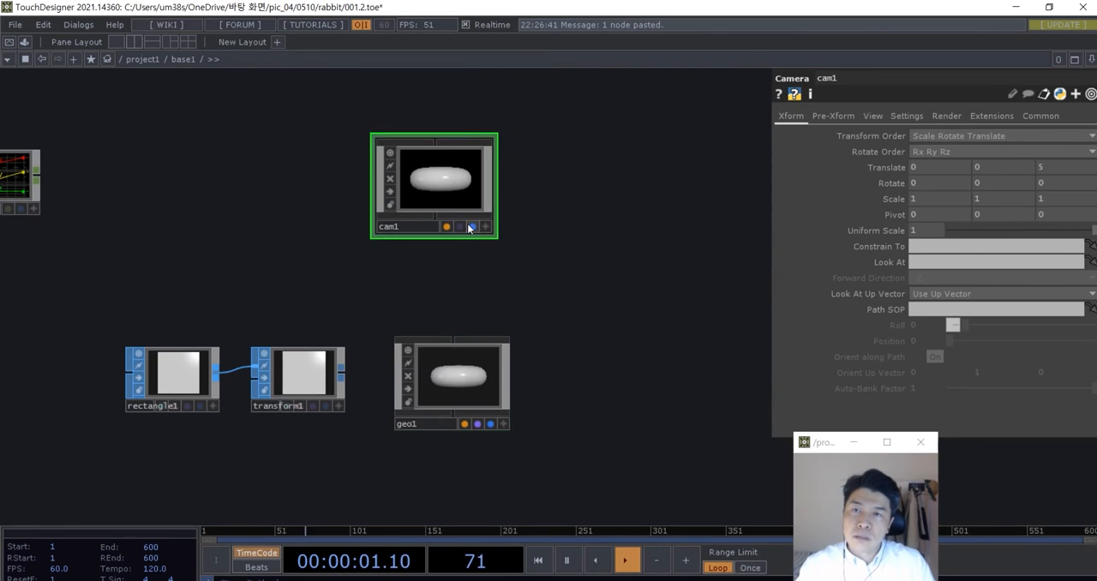
left_click_drag(469, 228, 487, 227)
key("Tab")
left_click_drag(580, 282, 553, 280)
key("Escape")
left_click_drag(422, 182, 423, 201)
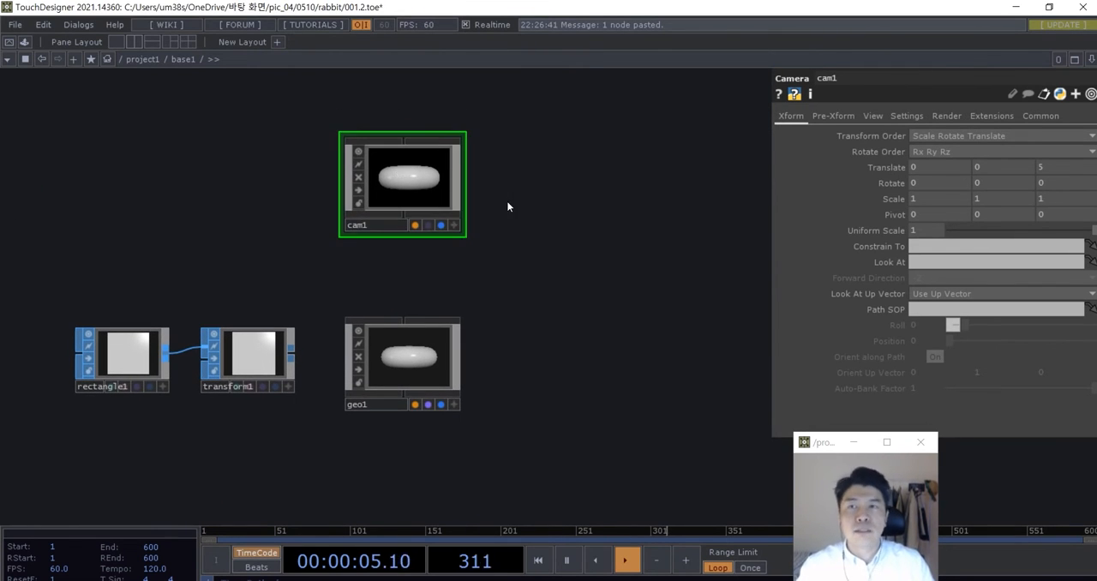
- Add a Light COMP beside the Camera COMP
key("Tab")
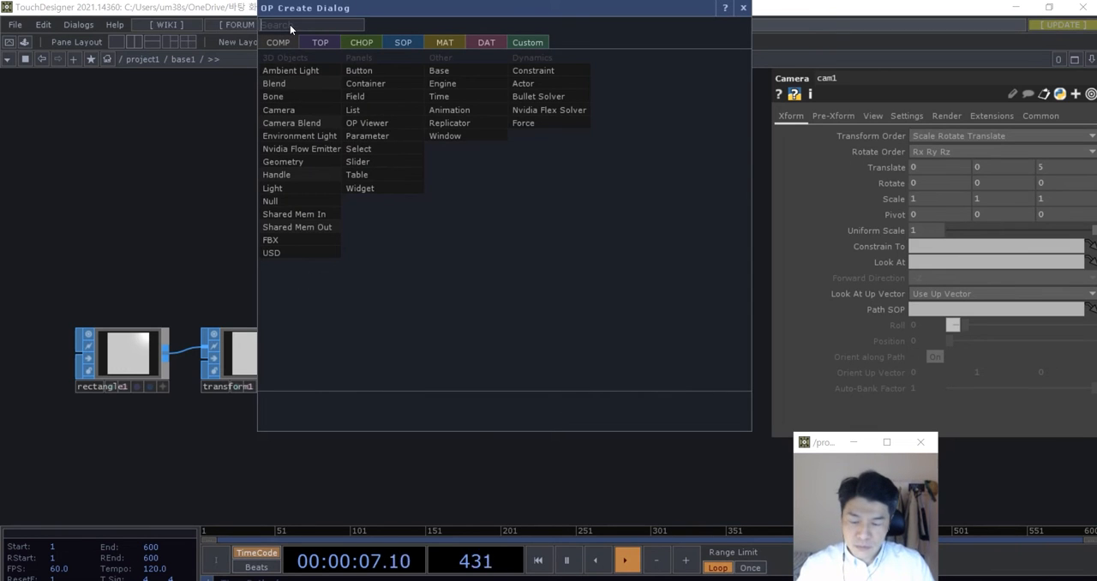
left_click(290, 188)
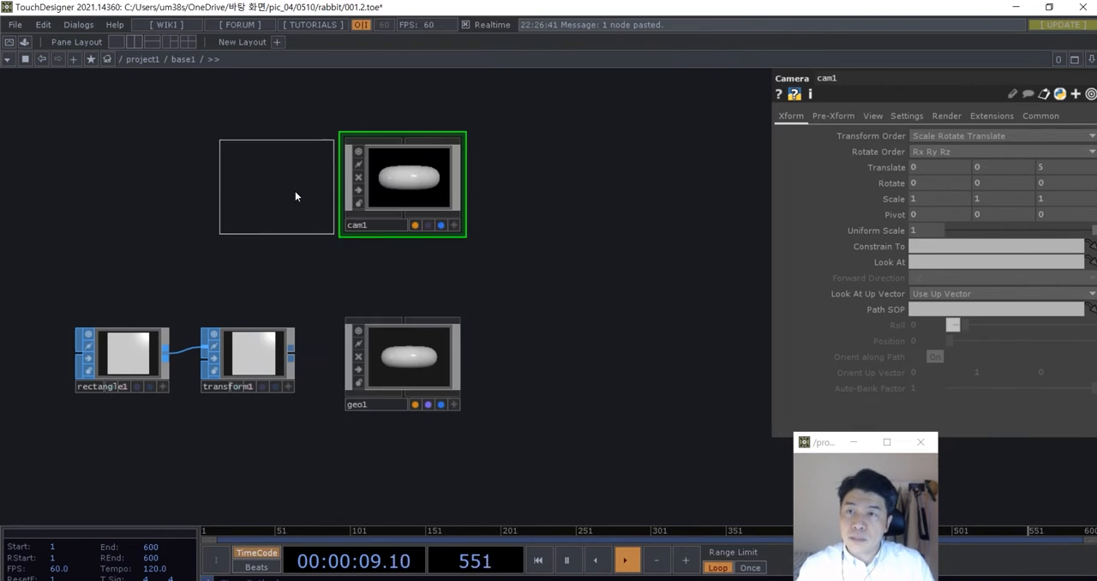
left_click(595, 181)
scroll(605, 299, "down", 3)
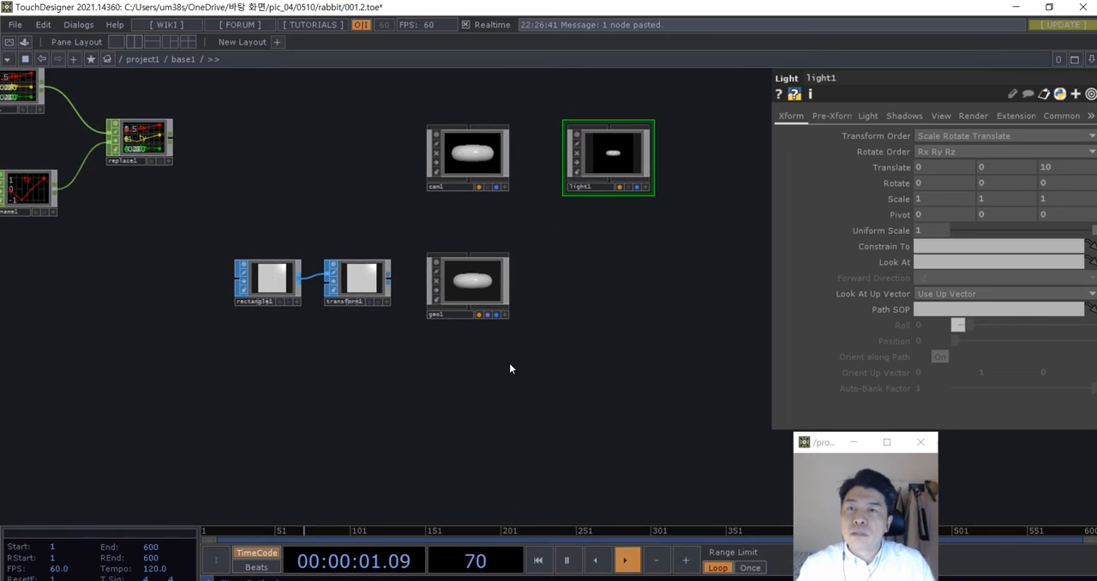
- Inside the Geometry COMP, delete the default torus and add an In SOP in its place
scroll(468, 296, "up", 5)
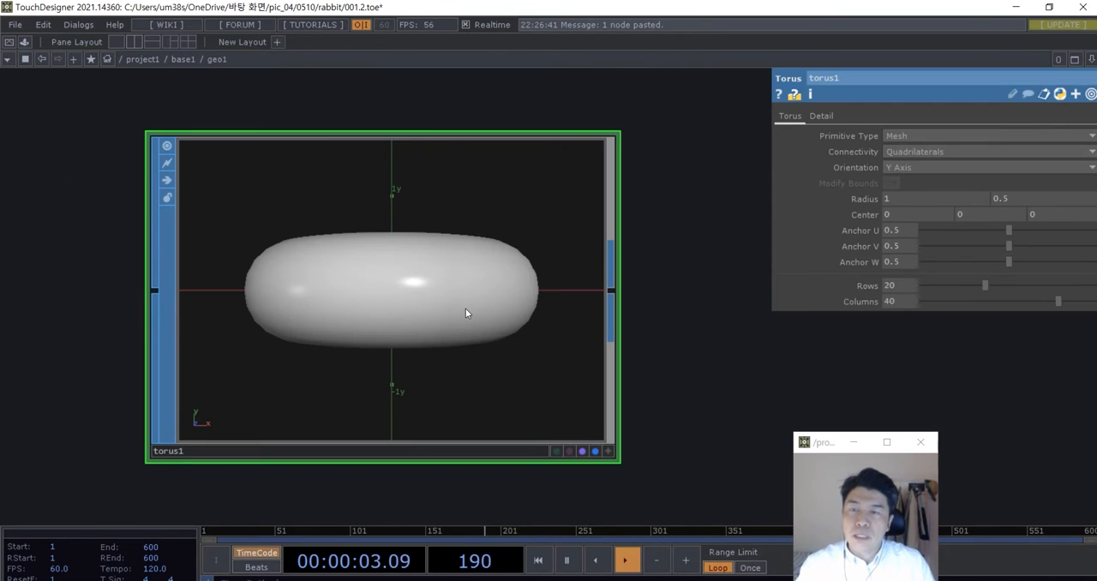
key("Delete")
key("Tab")
left_click(334, 152)
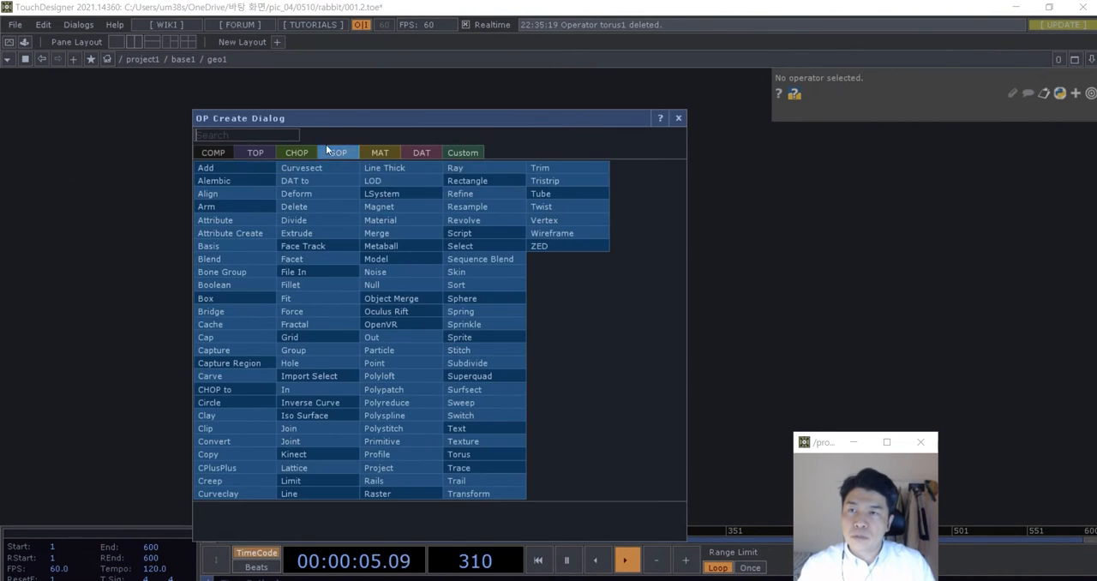
type("in")
left_click(289, 389)
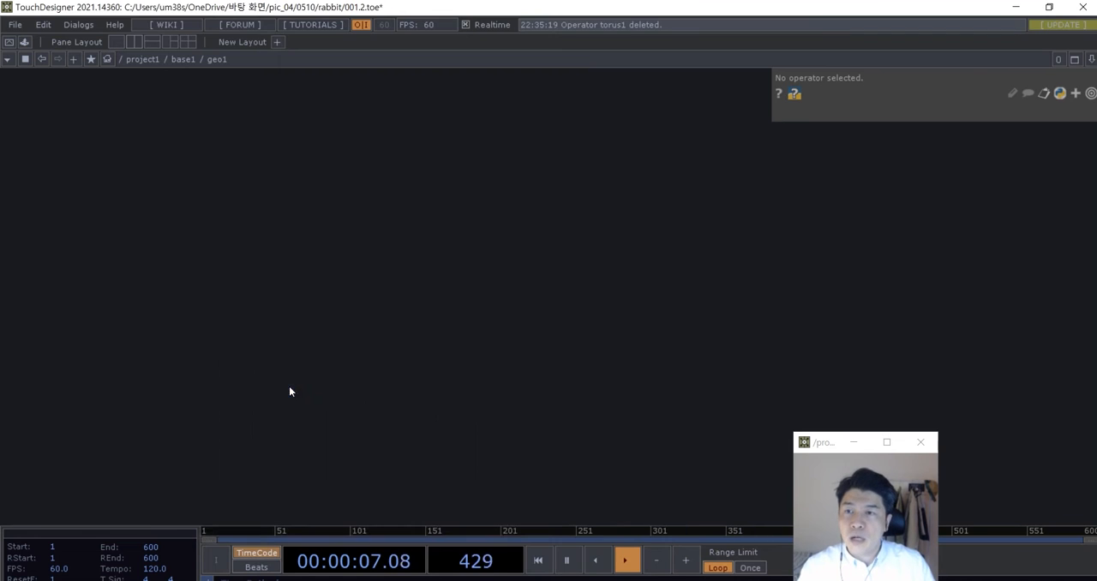
left_click(364, 317)
- Add an Out SOP beside the In SOP and wire the In SOP into it
left_click_drag(673, 322, 419, 314)
scroll(419, 314, "down", 2)
key("Tab")
left_click(259, 128)
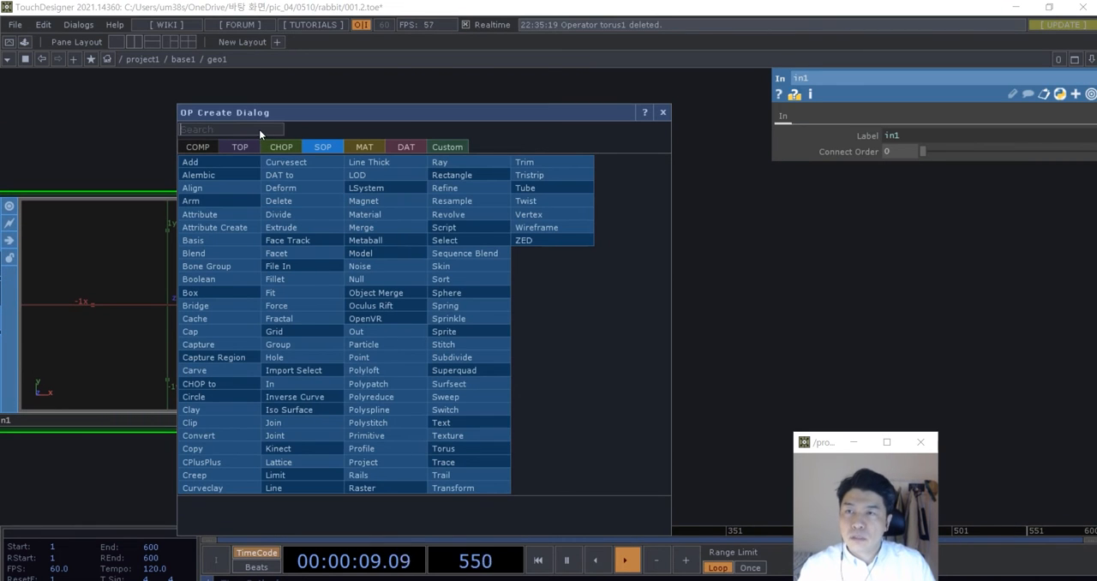
type("out")
left_click(356, 330)
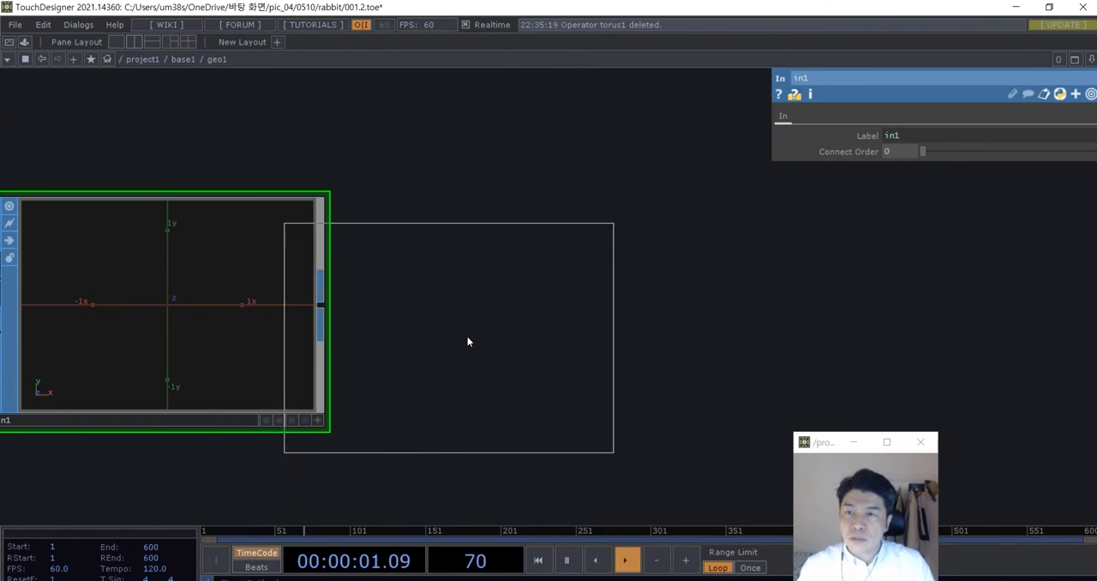
left_click(604, 309)
left_click_drag(321, 306, 443, 305)
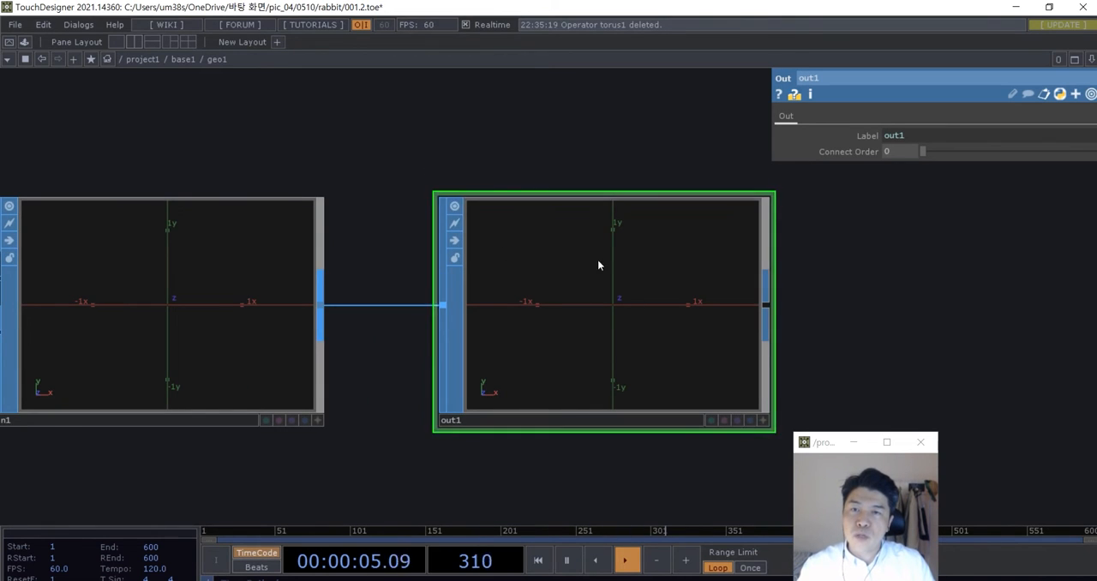
- Turn on the Out SOP's render and display flags and return to the base1 network
left_click_drag(596, 457, 424, 443)
left_click(575, 409)
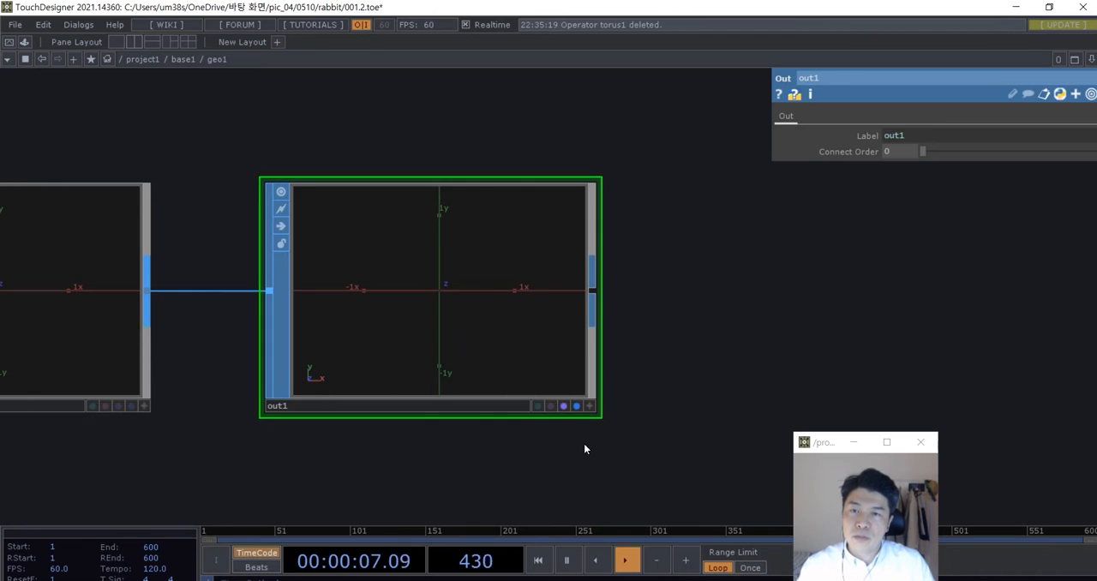
left_click_drag(616, 450, 610, 456)
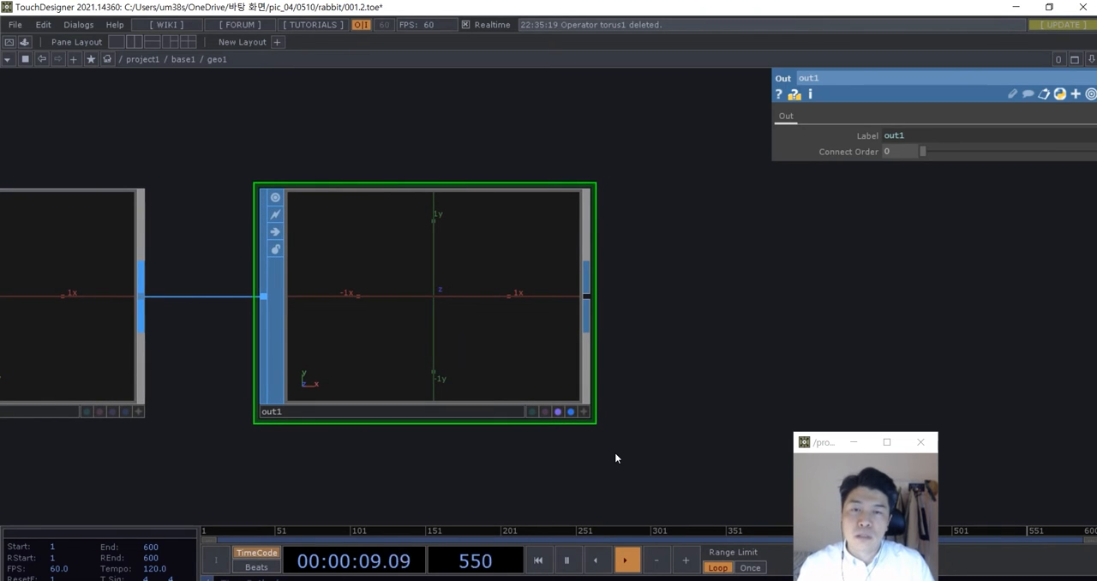
key("u")
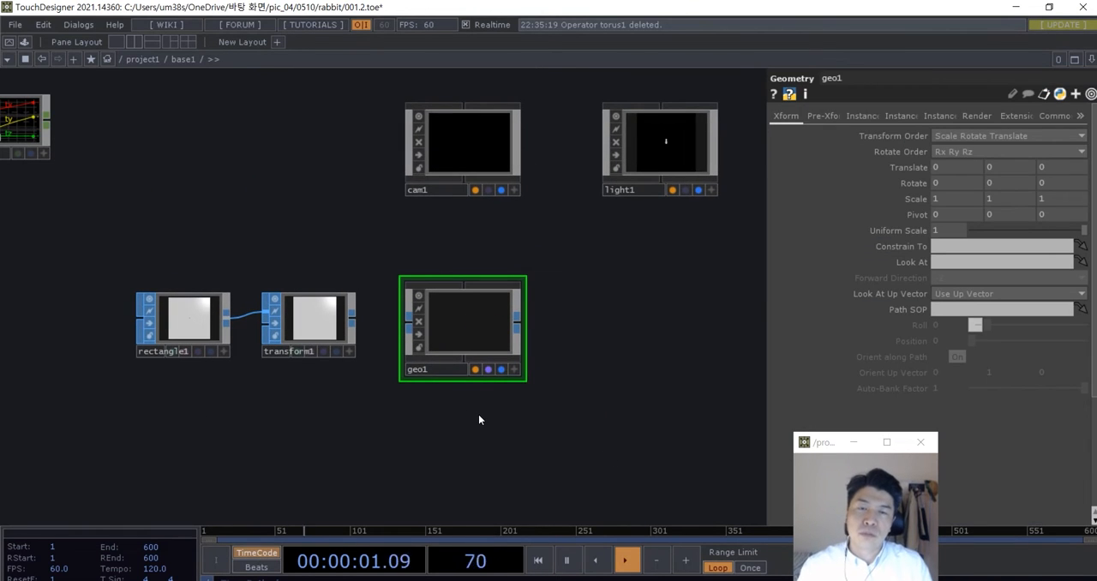
- Wire the Transform SOP's output into the Geometry COMP's input
scroll(402, 355, "up", 5)
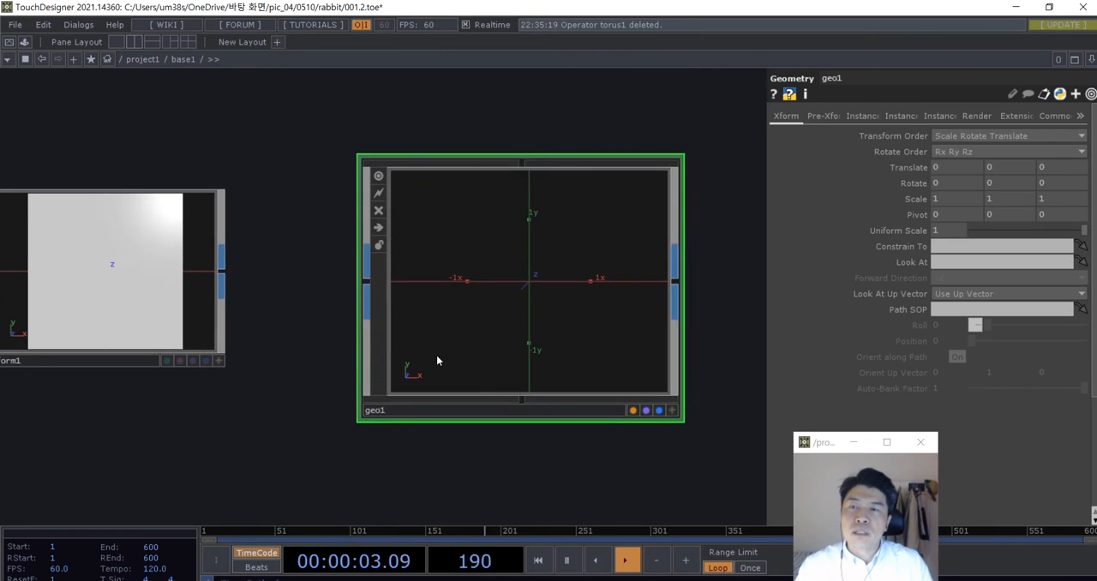
scroll(662, 284, "down", 2)
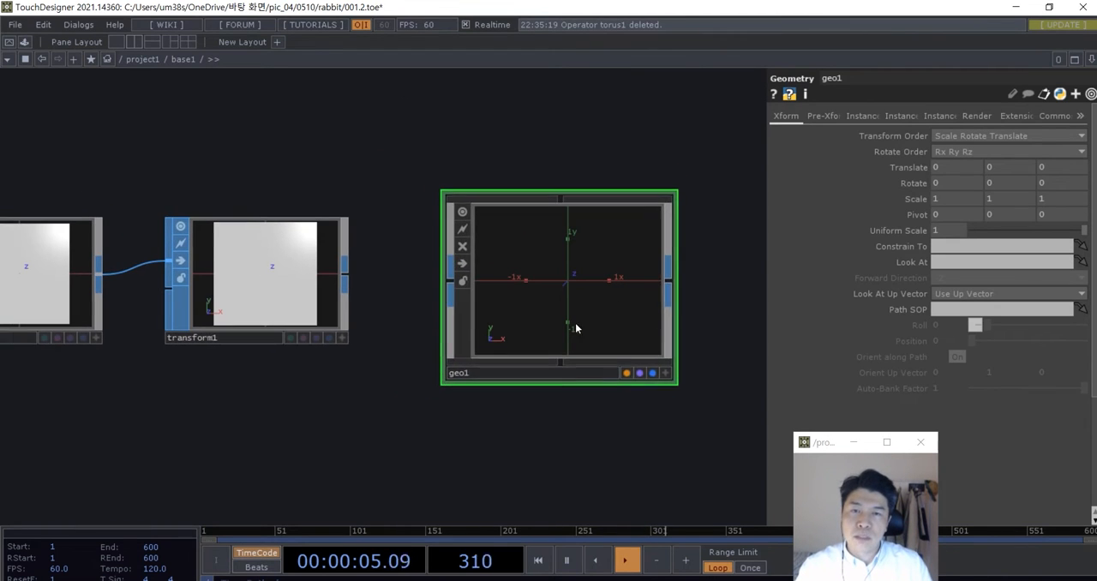
left_click_drag(400, 385, 69, 294)
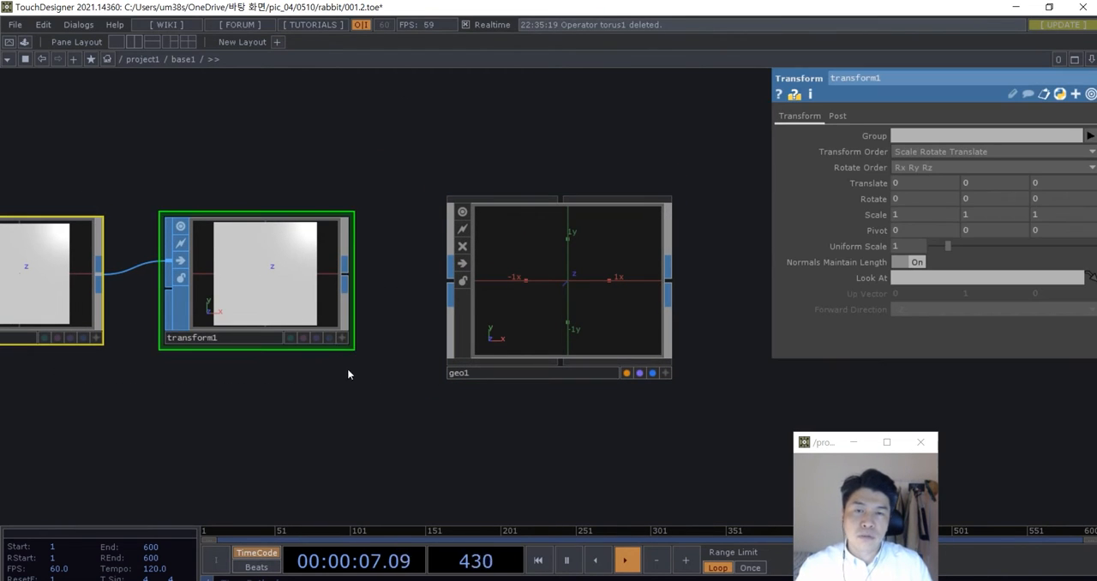
left_click_drag(348, 375, 333, 380)
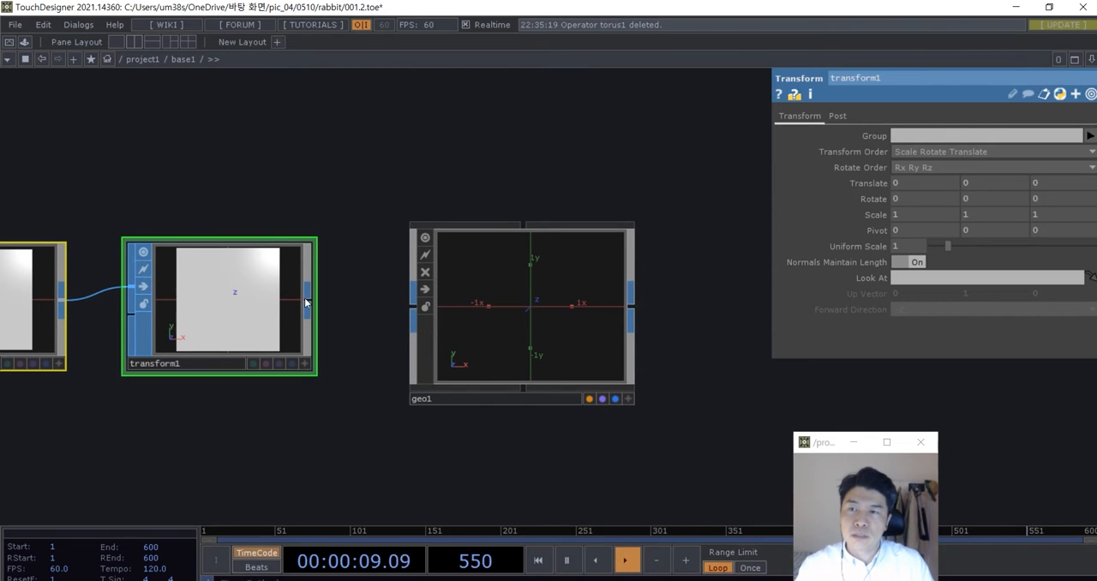
left_click_drag(308, 300, 396, 307)
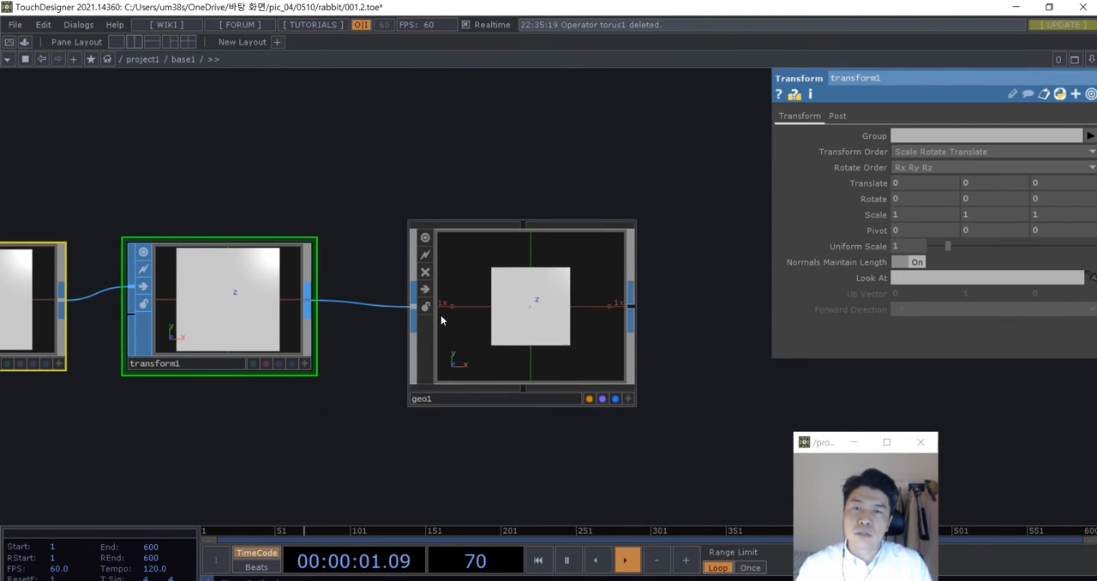
scroll(441, 313, "down", 3)
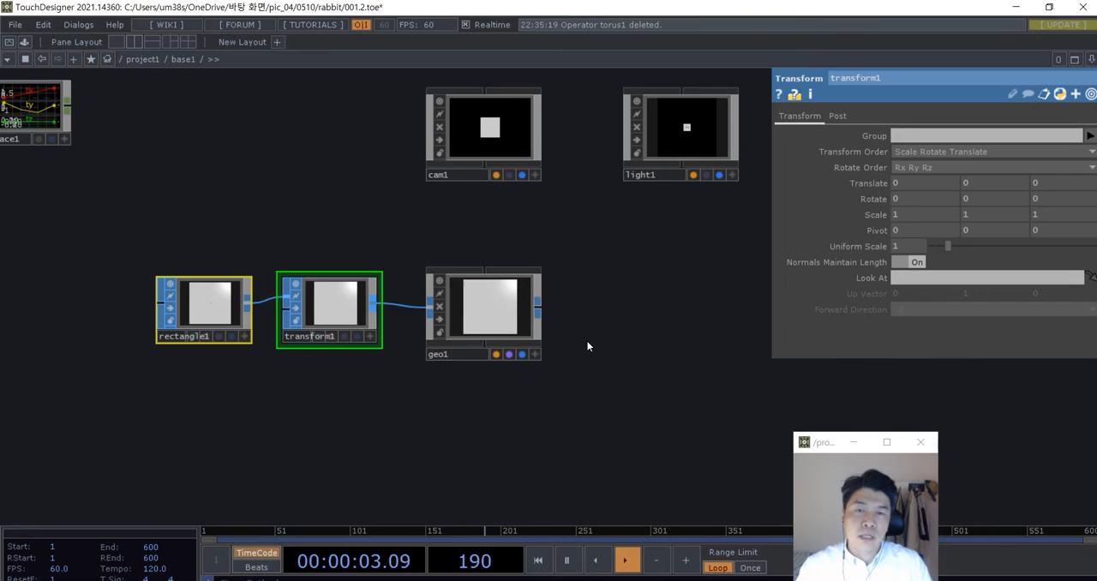
left_click_drag(590, 342, 583, 371)
scroll(402, 360, "up", 2)
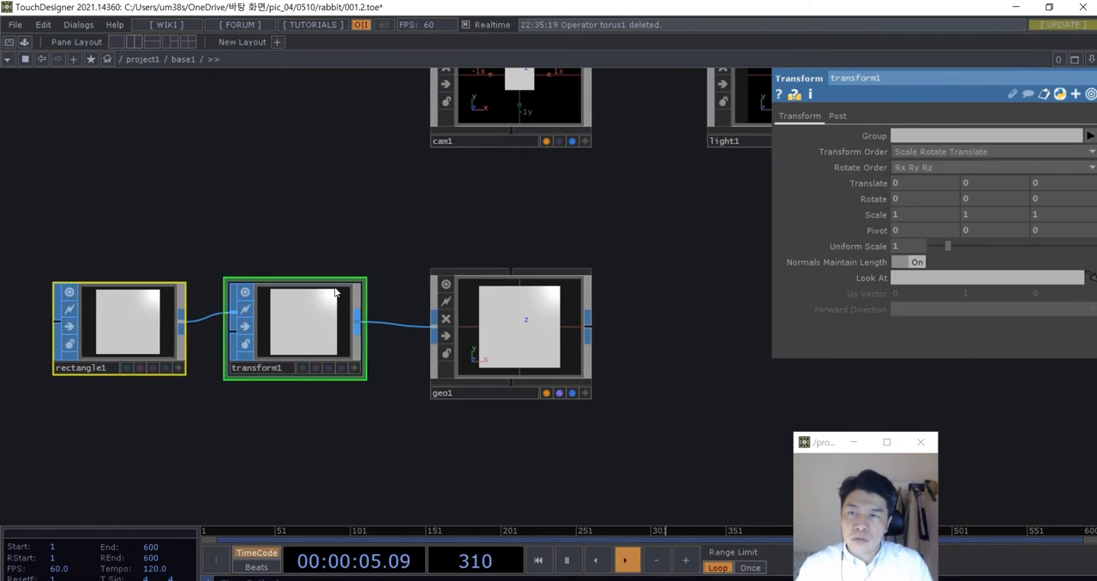
- Add a Render TOP beside the Geometry COMP so it picks up the camera, light and geometry
scroll(342, 334, "down", 2)
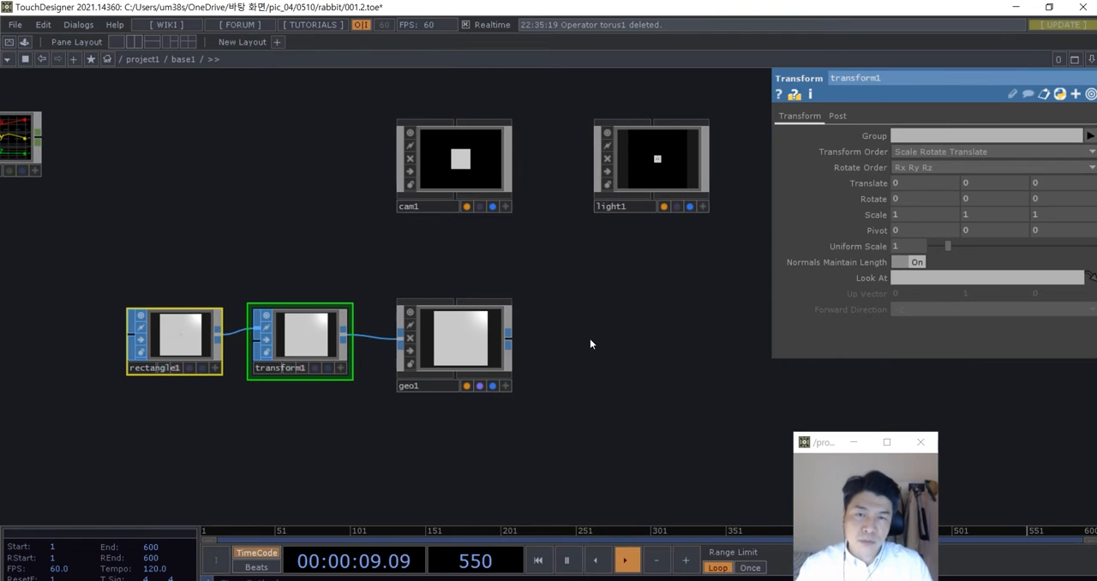
left_click_drag(606, 345, 543, 338)
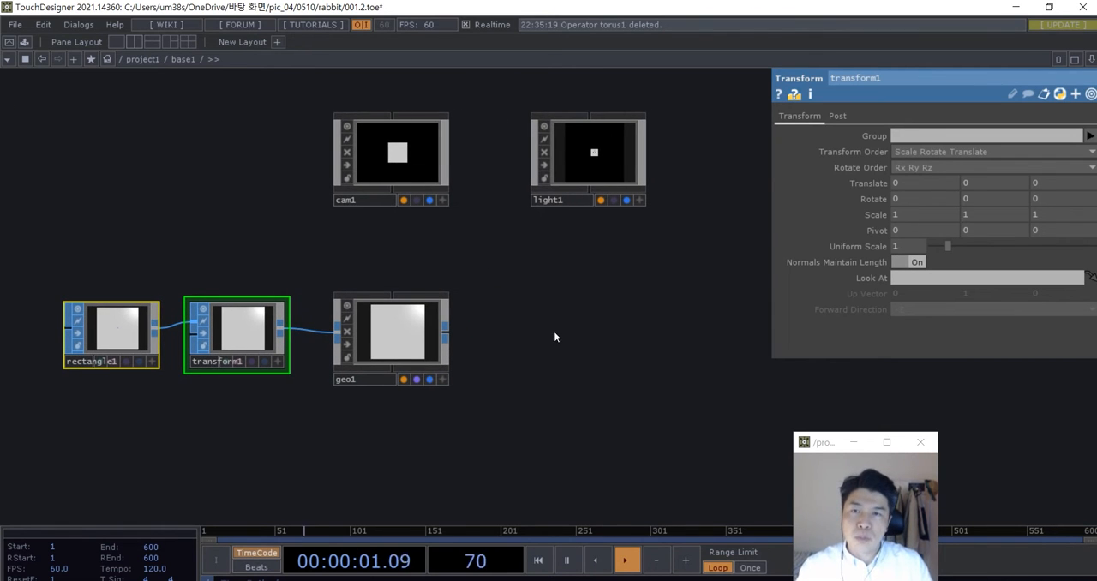
key("Tab")
left_click(371, 163)
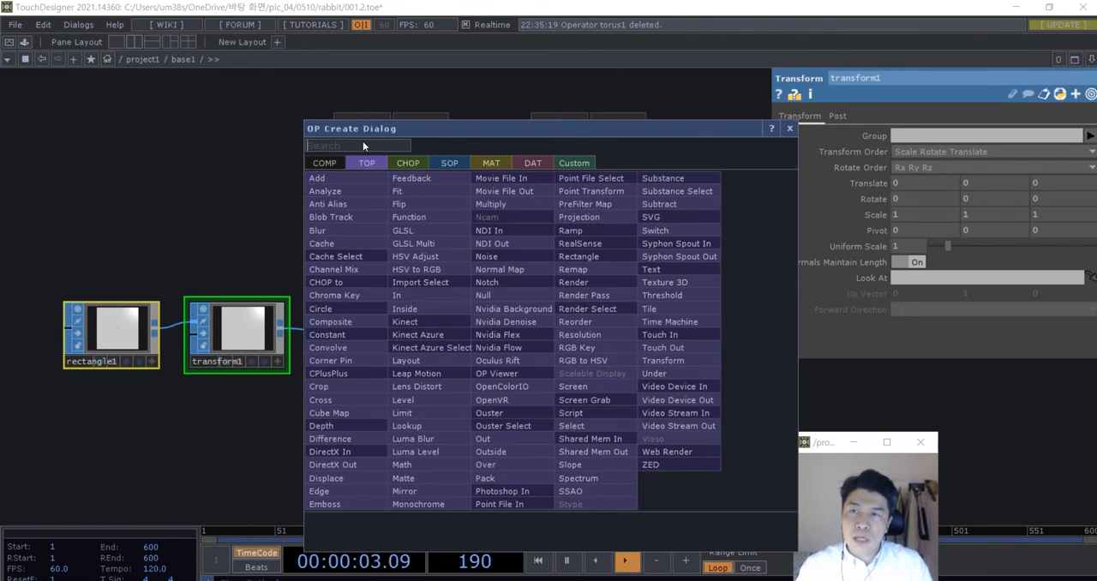
type("render")
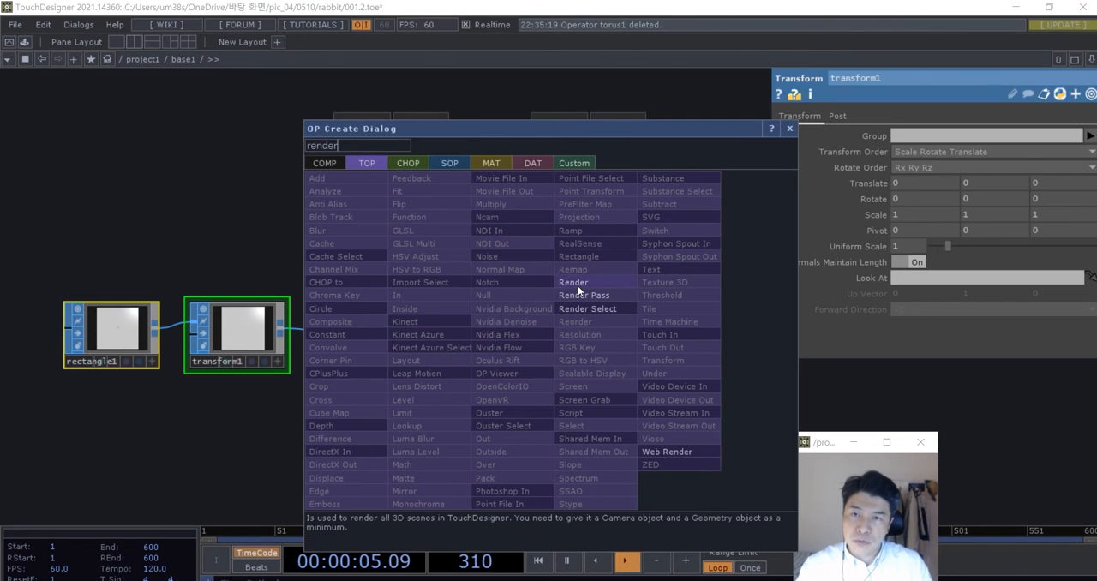
left_click(578, 288)
left_click(578, 334)
mouse_move(578, 336)
left_mouse_down()
mouse_move(611, 335)
mouse_move(586, 325)
mouse_move(574, 345)
left_mouse_up()
scroll(574, 345, "down", 2)
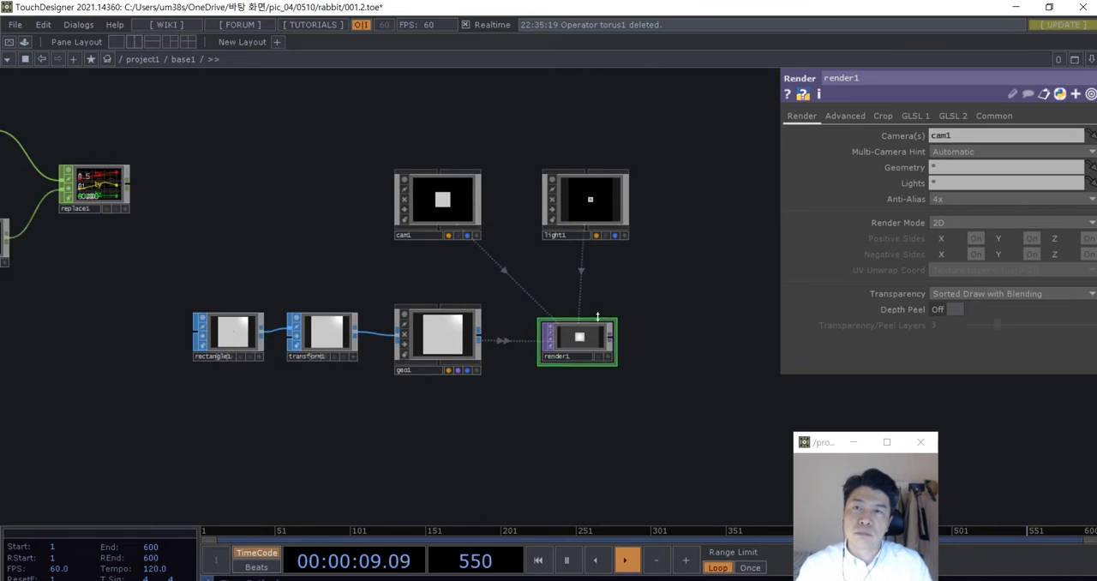
- Select the Camera and Light COMPs together and shift them slightly up above the Geometry and Render operators
left_click_drag(655, 275, 452, 209)
right_click_drag(453, 209, 449, 207)
left_click_drag(448, 208, 446, 195)
scroll(456, 283, "up", 3)
left_click_drag(444, 298, 457, 293)
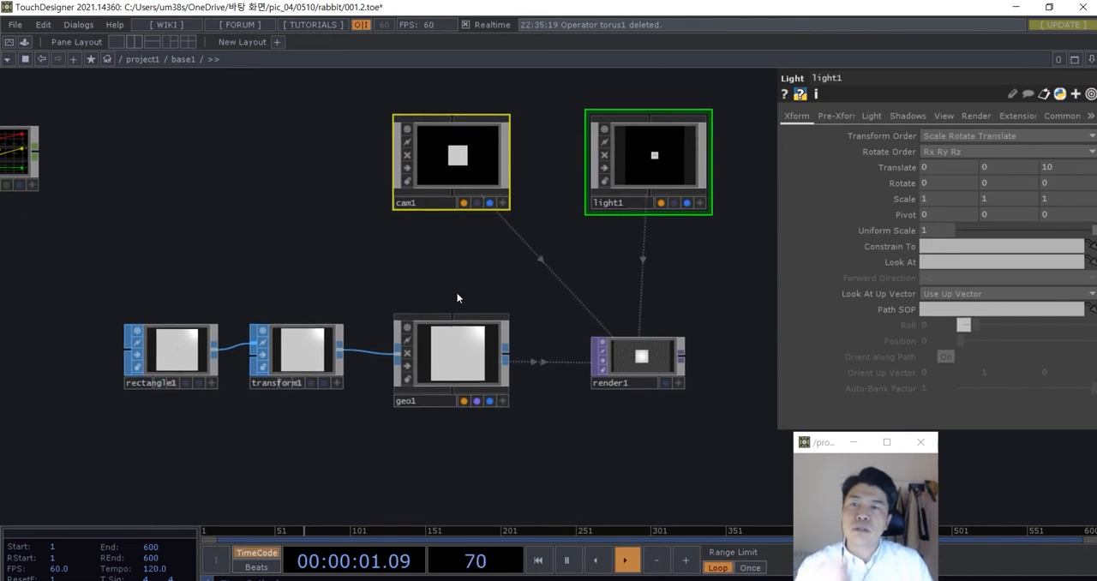
- Move the rabbit Movie File In TOP next to the Rectangle SOP and nudge the Rectangle SOP away from the Transform SOP
left_click_drag(409, 414, 490, 403)
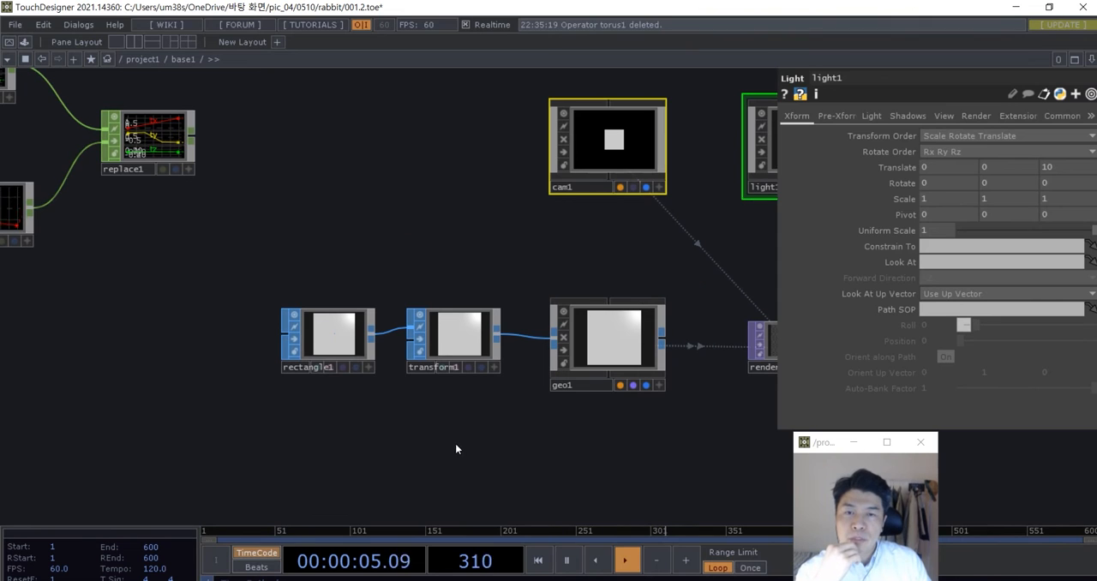
scroll(360, 343, "up", 2)
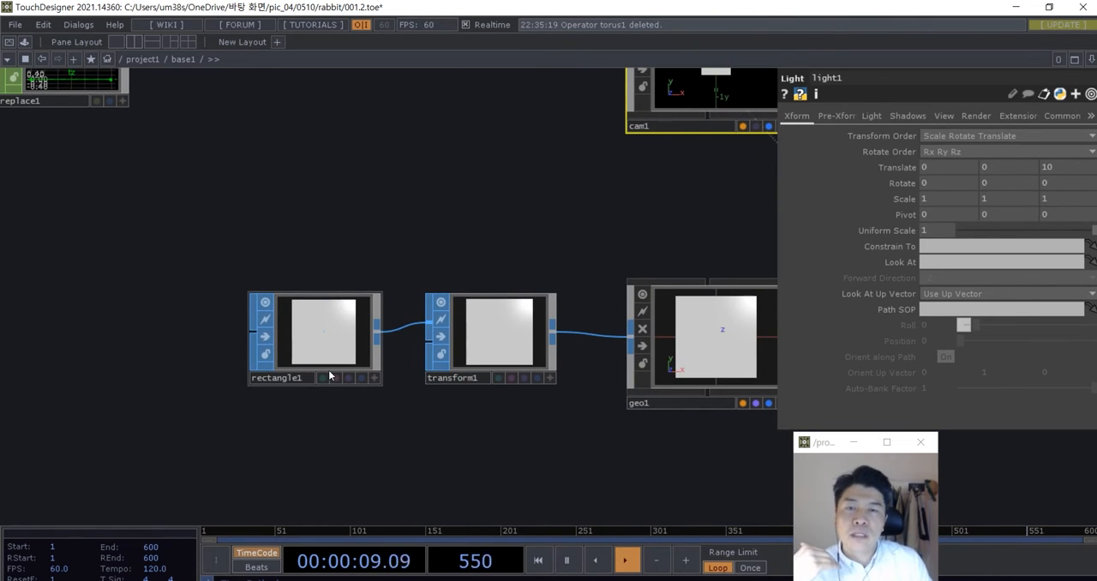
scroll(328, 370, "down", 10)
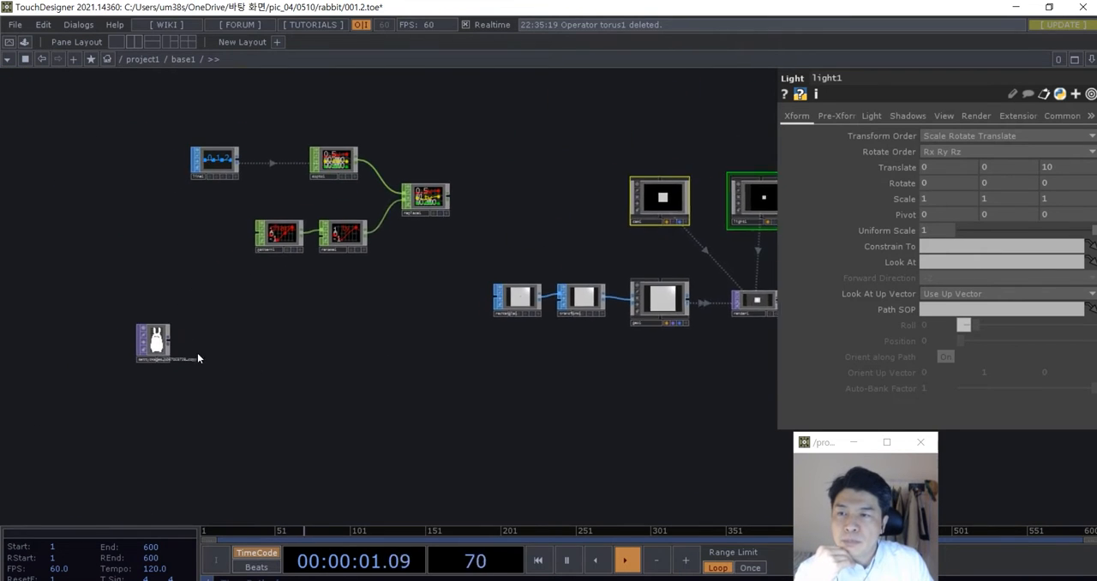
scroll(190, 350, "up", 3)
left_click_drag(150, 344, 523, 293)
scroll(548, 304, "up", 5)
left_click_drag(684, 367, 519, 373)
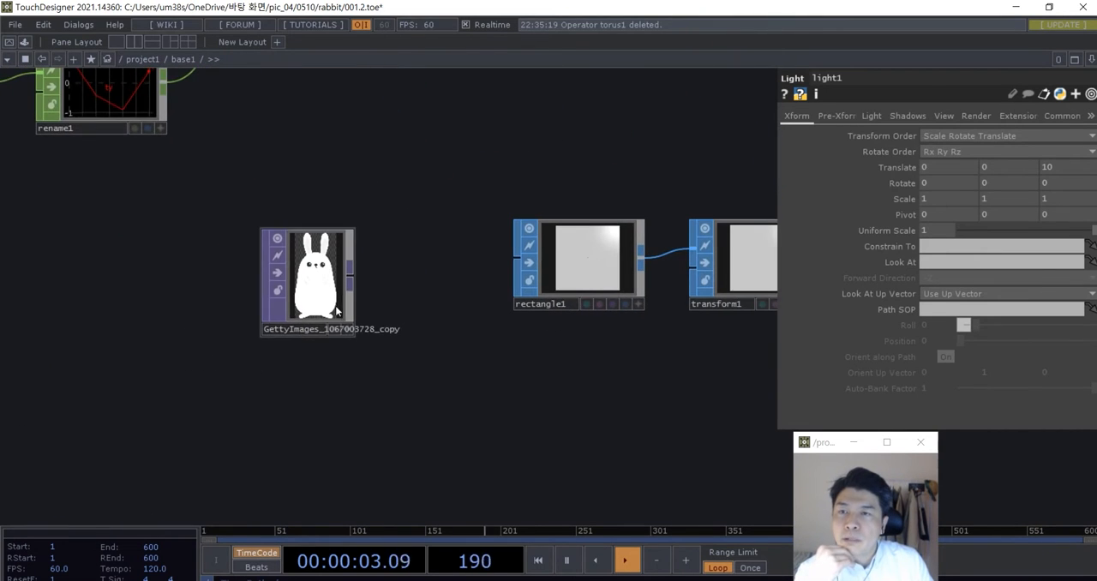
left_click_drag(337, 311, 300, 290)
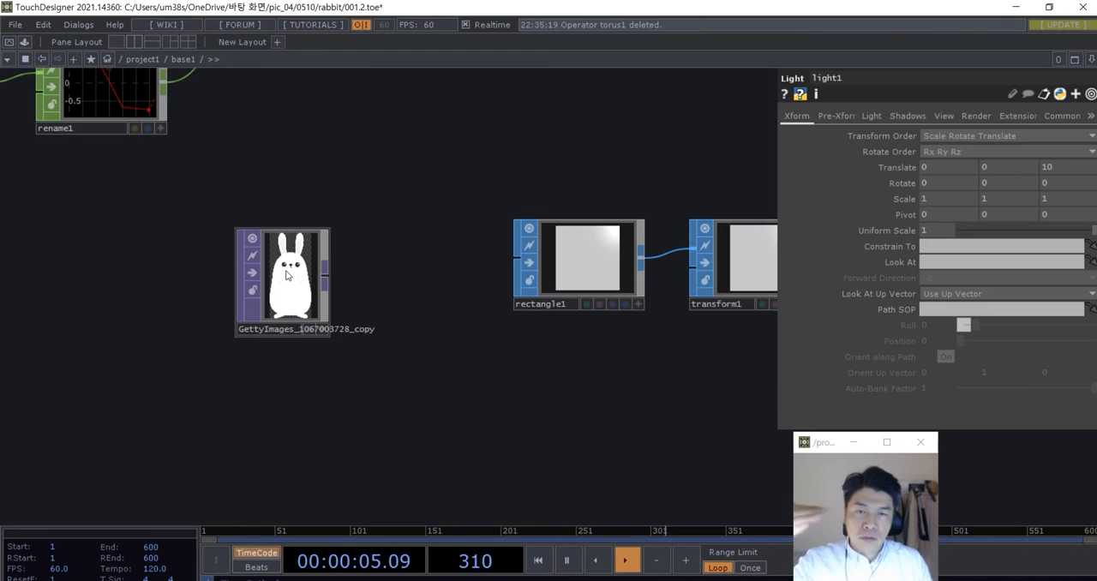
scroll(287, 274, "down", 2)
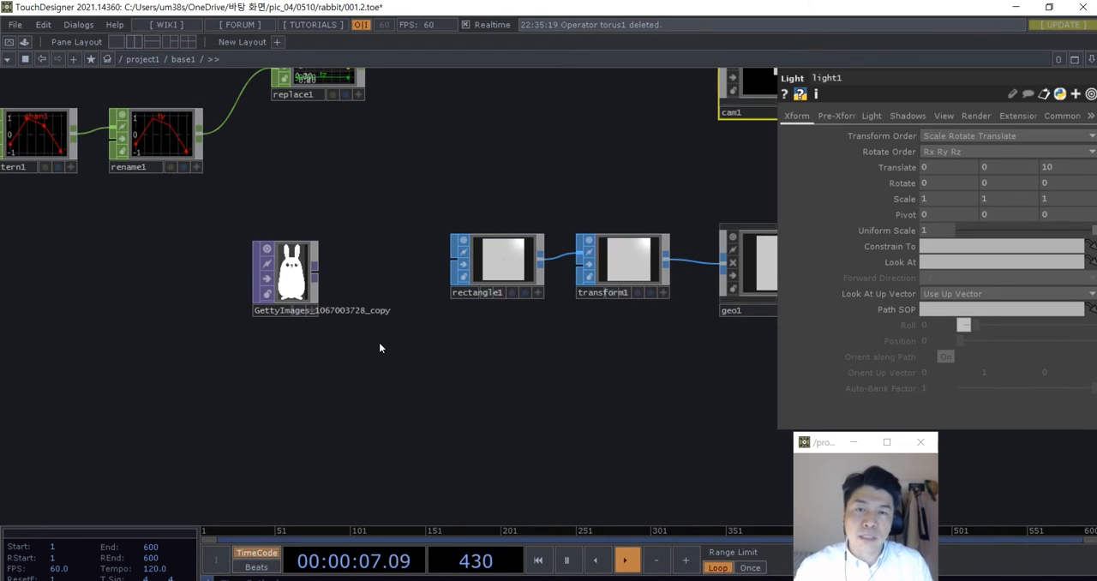
left_click_drag(447, 370, 483, 348)
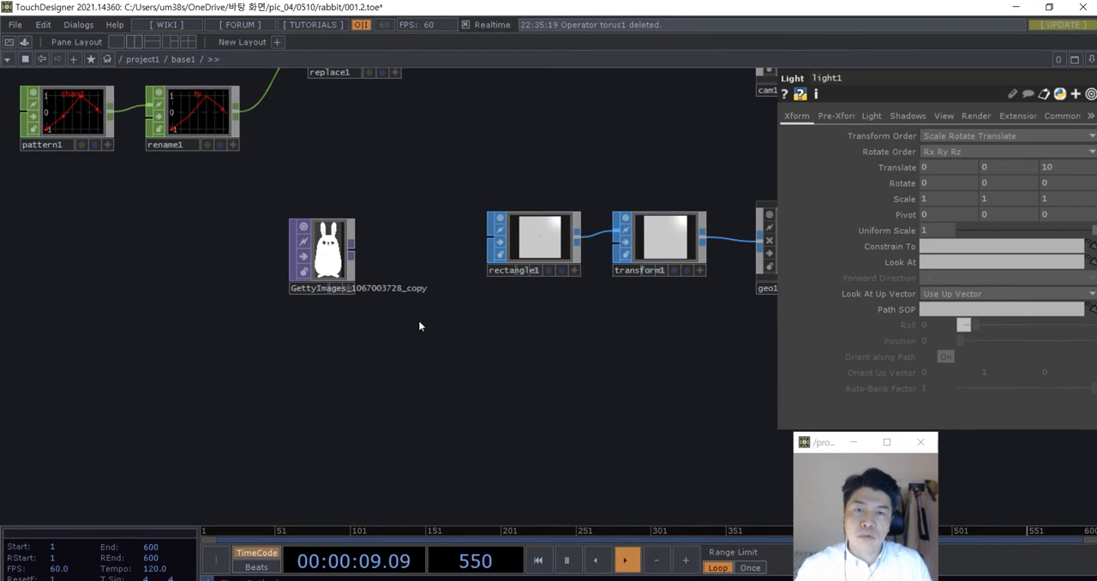
left_click_drag(528, 263, 539, 258)
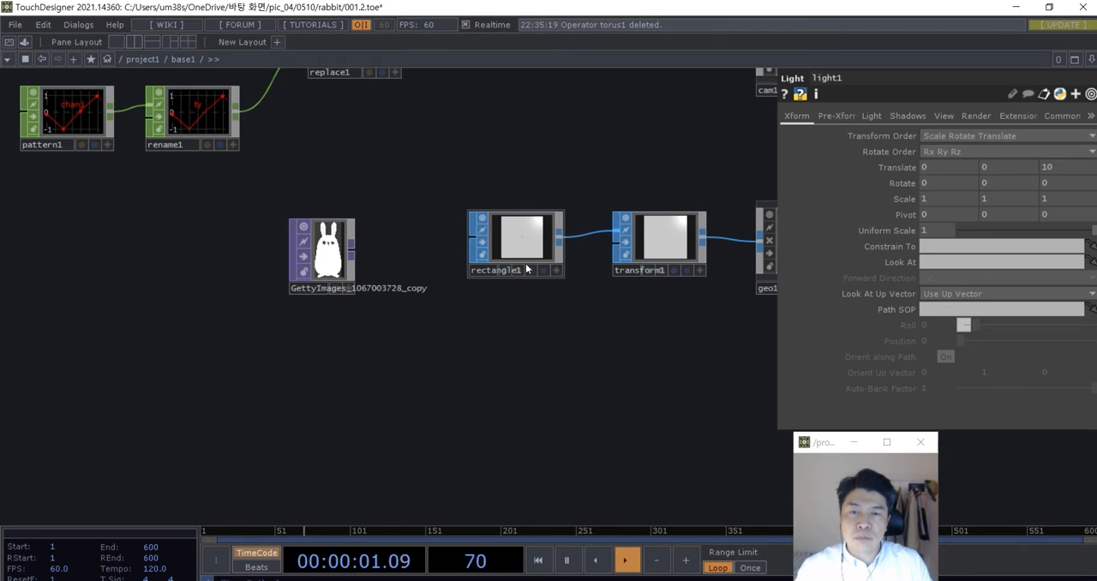
left_click_drag(385, 287, 429, 298)
- Check the rabbit Movie File In TOP's operator information for the image's pixel size
scroll(429, 297, "up", 3)
left_click(365, 279)
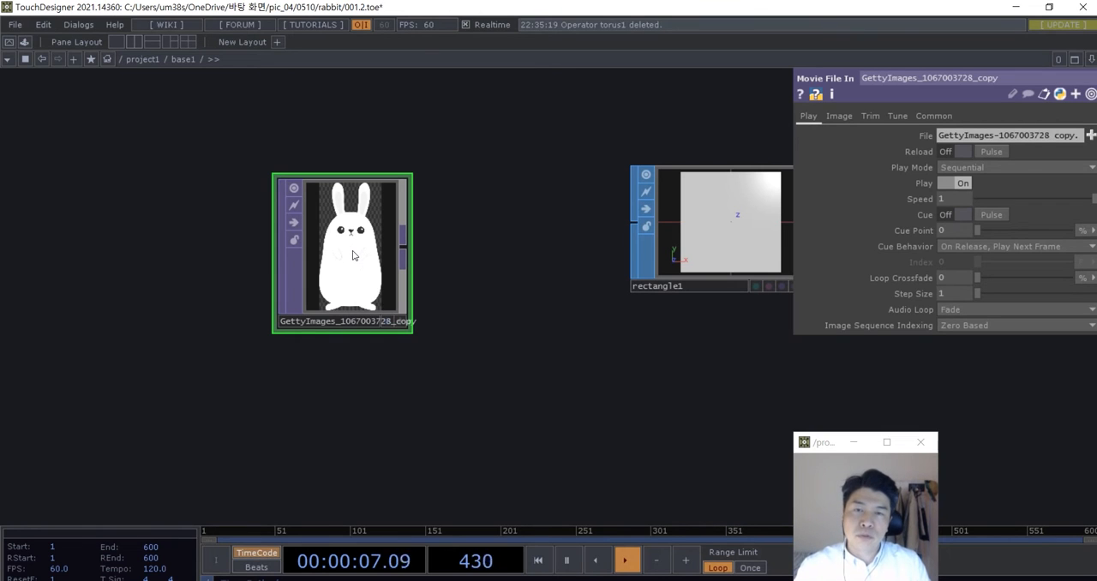
middle_click(350, 238)
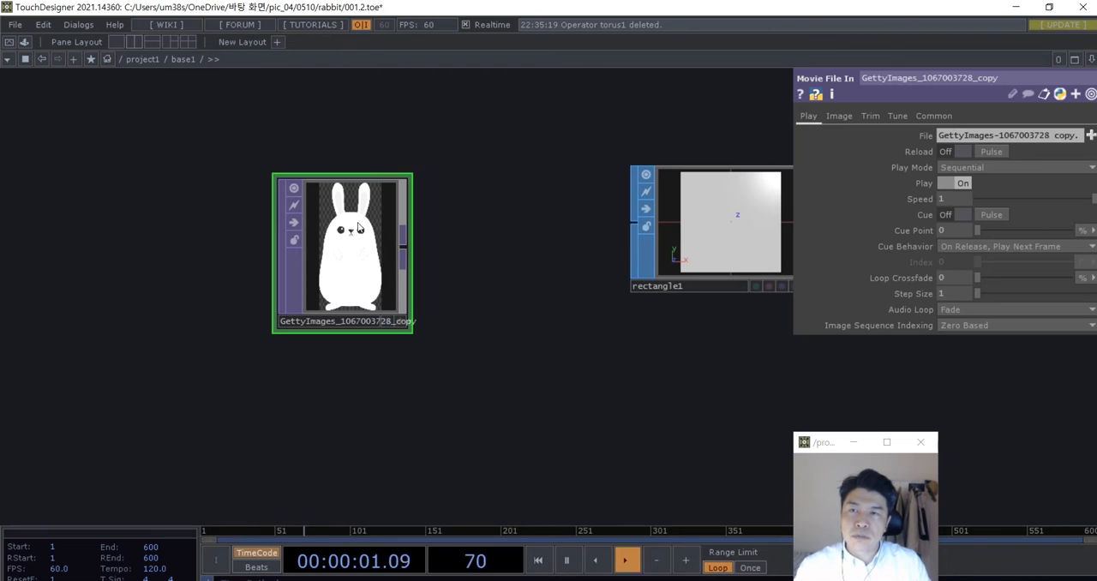
middle_click(355, 250)
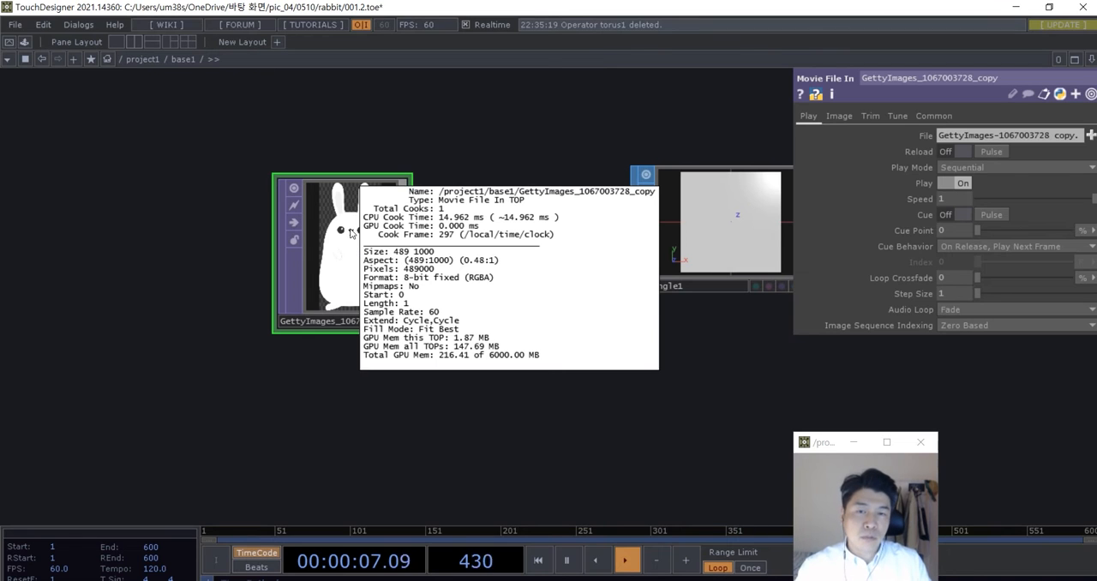
- Add a Constant CHOP below the rabbit Movie File In TOP
left_click_drag(334, 380, 255, 308)
scroll(255, 308, "down", 3)
left_click_drag(330, 358, 364, 356)
left_click_drag(311, 263, 311, 239)
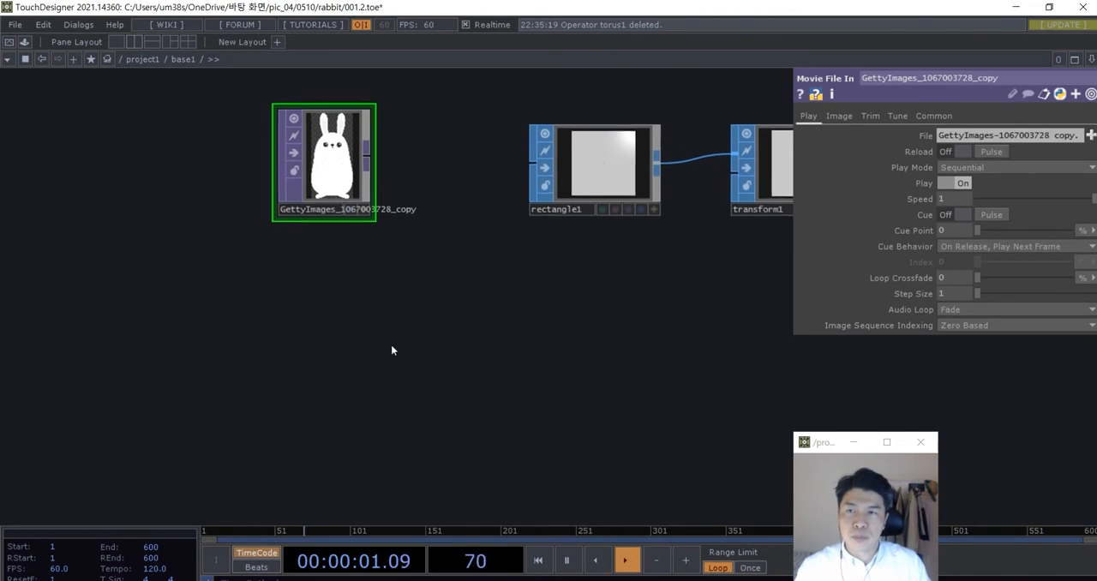
key("Tab")
left_click(248, 181)
type("con")
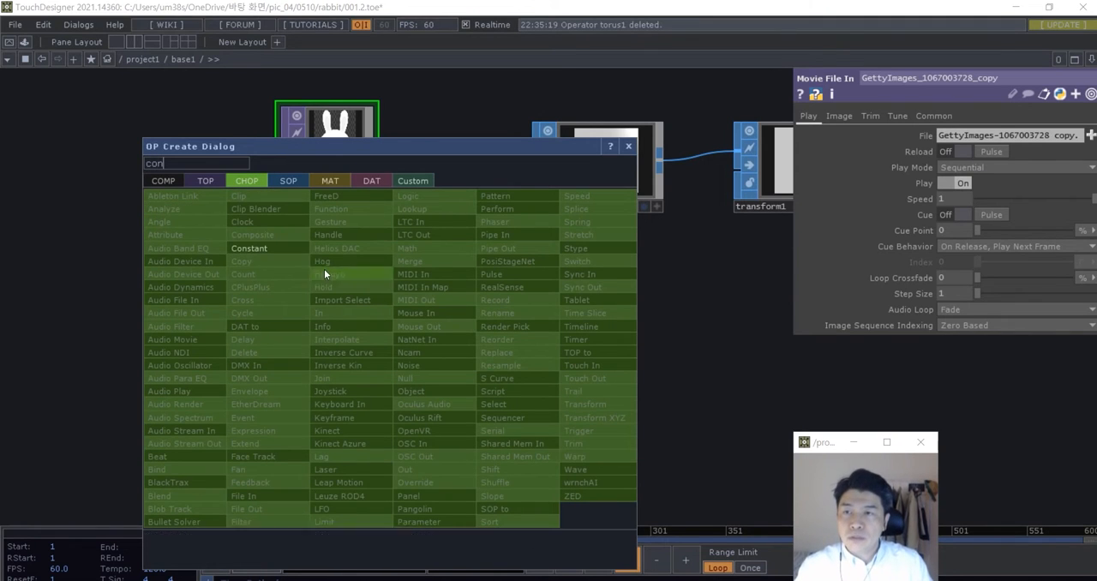
left_click(283, 248)
left_click(344, 360)
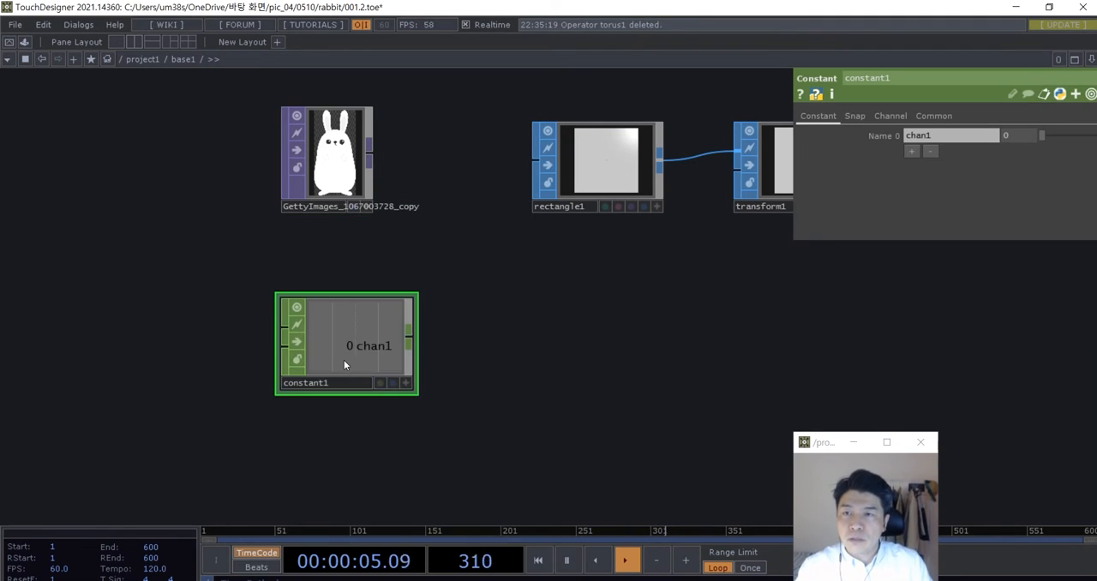
- Add a second channel to the Constant CHOP and name the two channels x and y
left_click(914, 154)
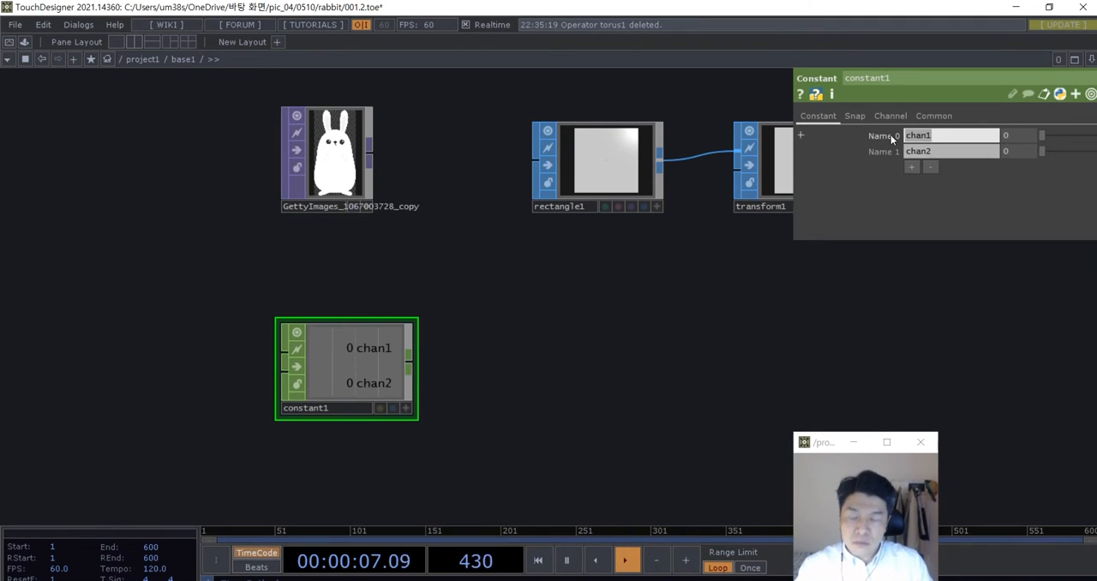
left_click(910, 137)
type("x")
key("Return")
left_click(932, 154)
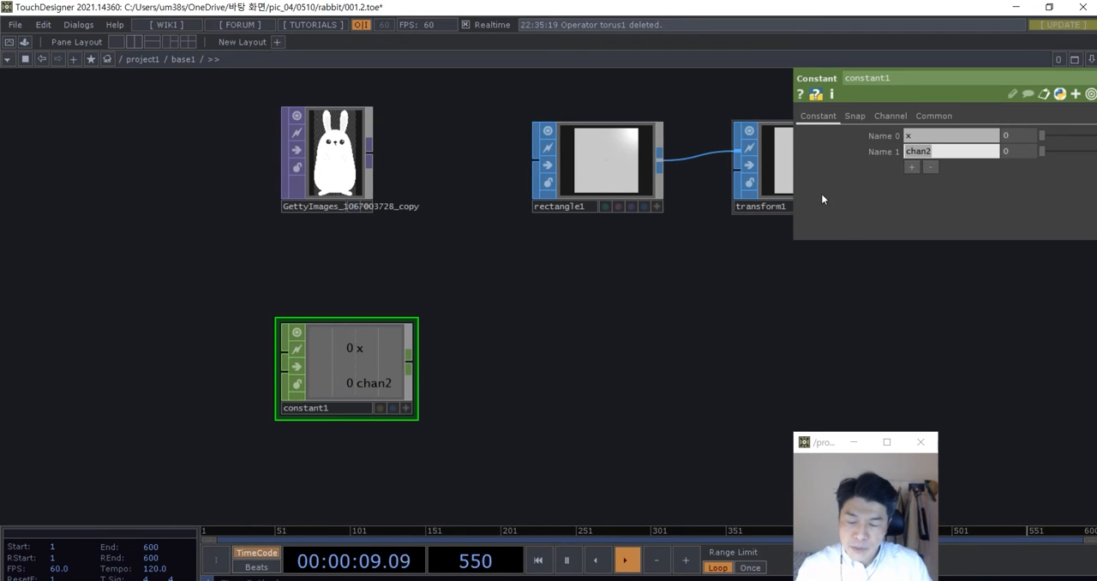
type("y")
key("Return")
middle_click_drag(507, 274, 500, 286)
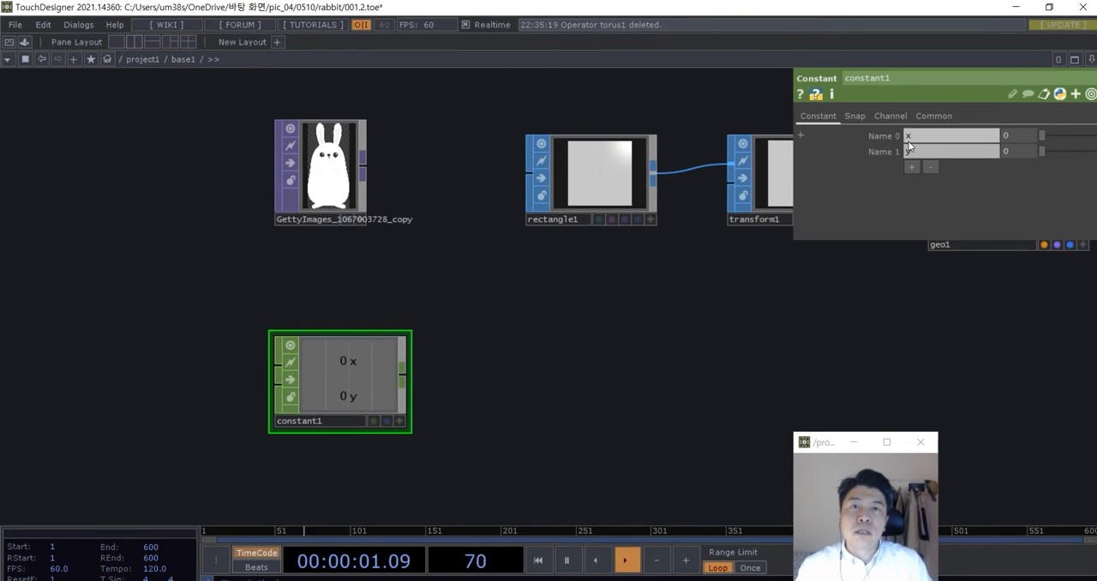
- Set the Constant CHOP's x channel to 489 and y channel to 1000, and move the node slightly down
type("489")
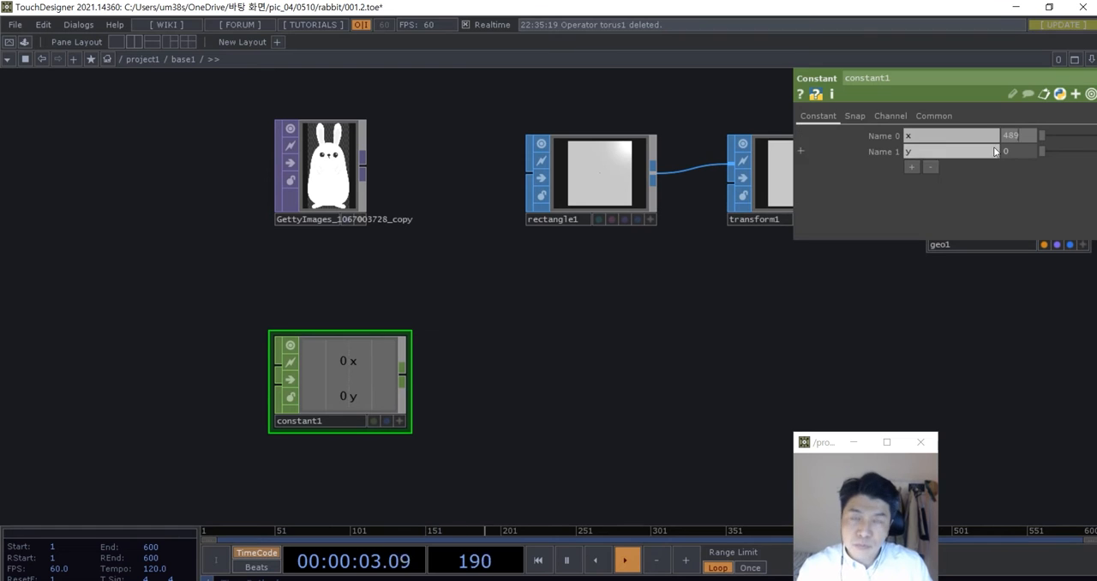
left_click(1015, 151)
type("1000")
left_click_drag(747, 309, 744, 311)
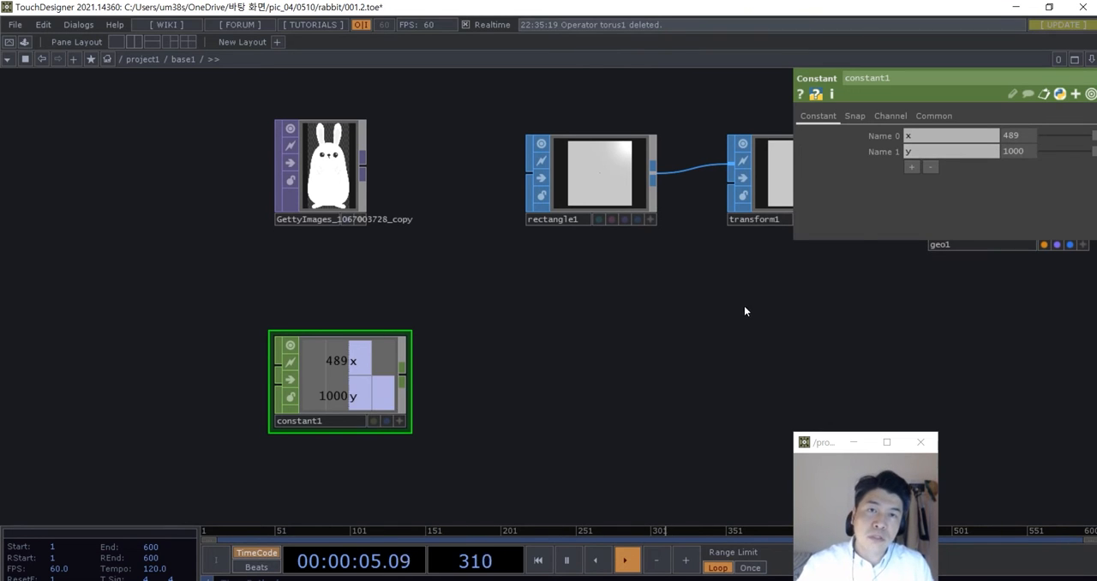
left_click_drag(365, 383, 364, 409)
- Add a Math CHOP beside the Constant CHOP and wire the Constant CHOP into it
left_click_drag(502, 399, 479, 364)
key("Tab")
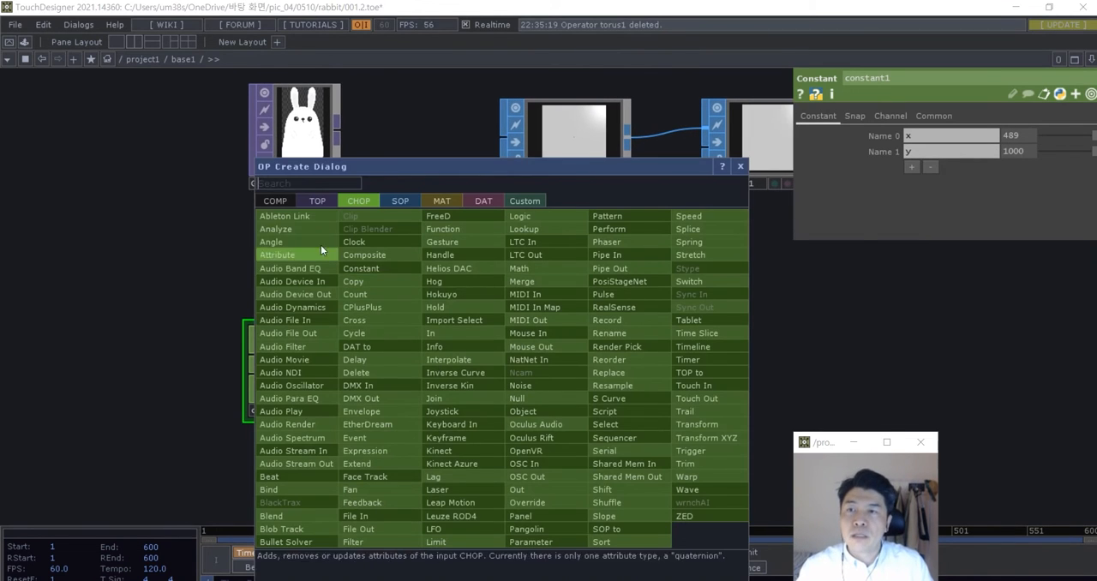
left_click(311, 179)
type("math")
left_click(550, 272)
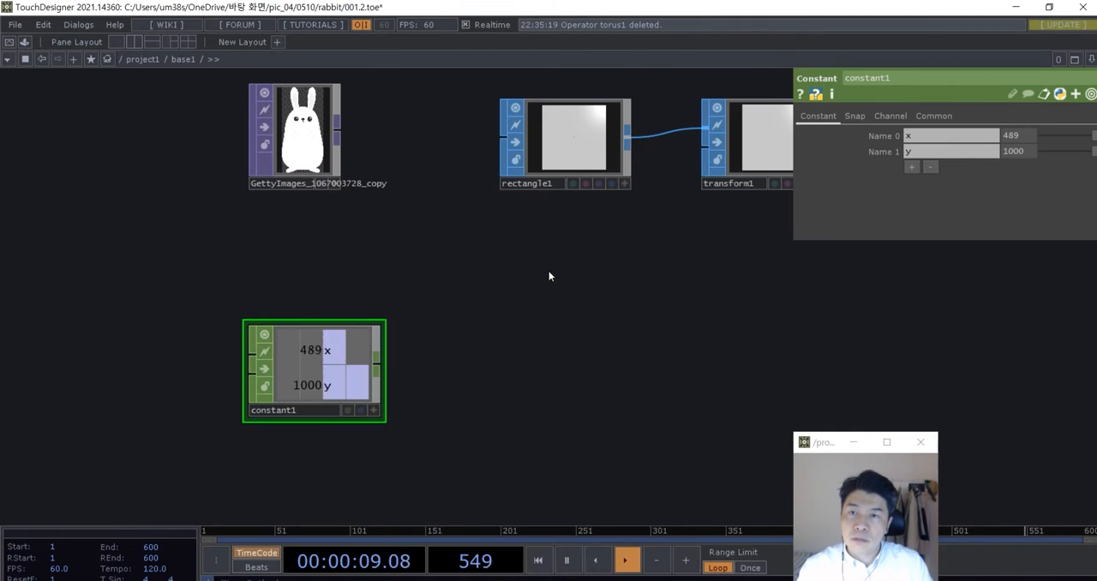
left_click(513, 359)
left_click_drag(383, 364, 483, 381)
- Set the Math CHOP's Combine Channels to Divide and shift the Constant and Math CHOPs together to the left
left_click(949, 154)
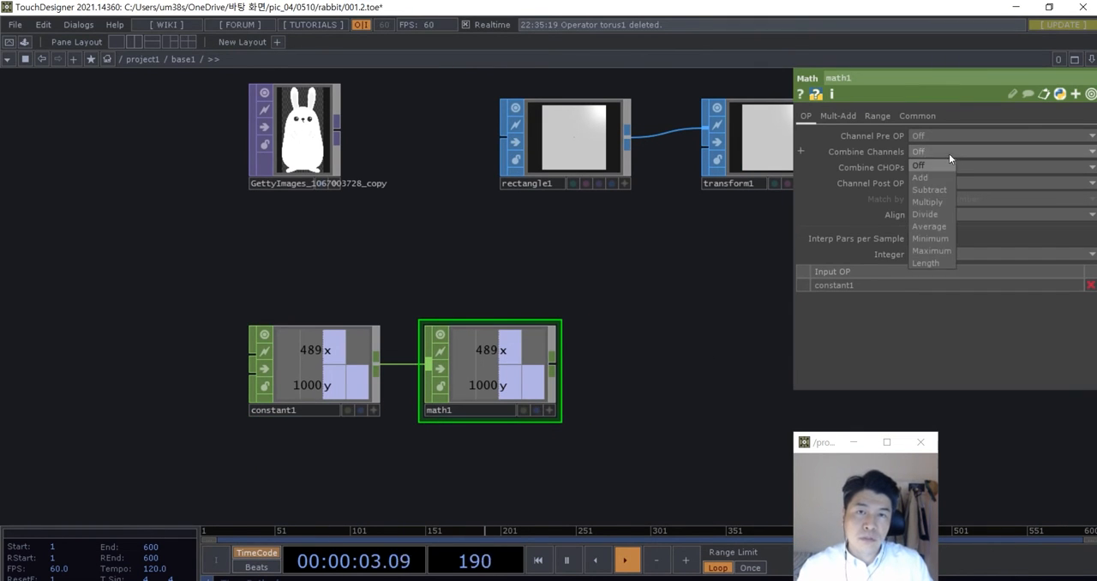
left_click(919, 213)
right_click_drag(540, 485, 347, 368)
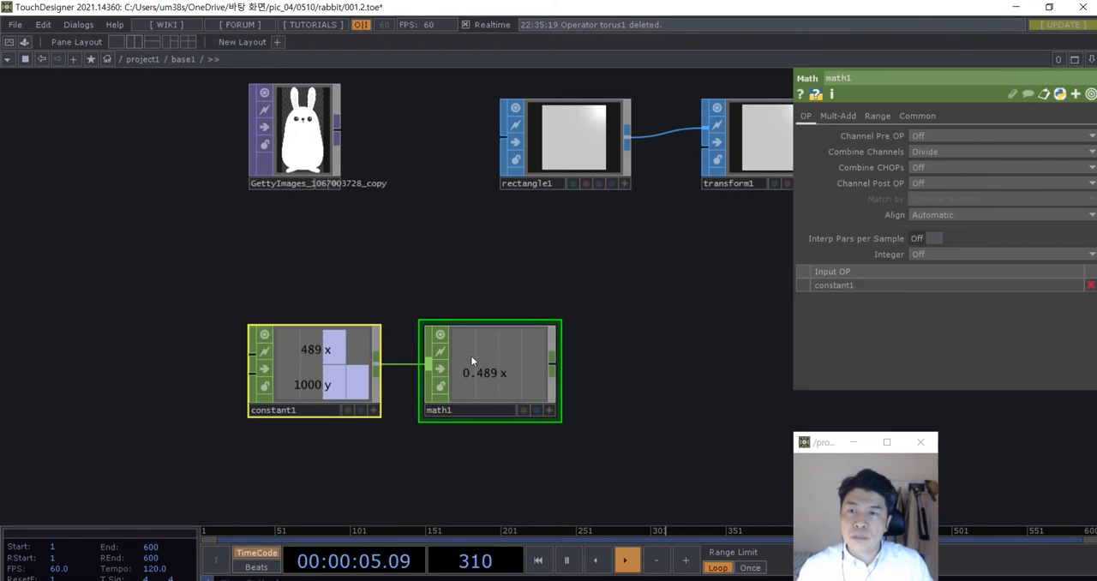
left_click_drag(501, 357, 451, 358)
left_click_drag(583, 368, 501, 383)
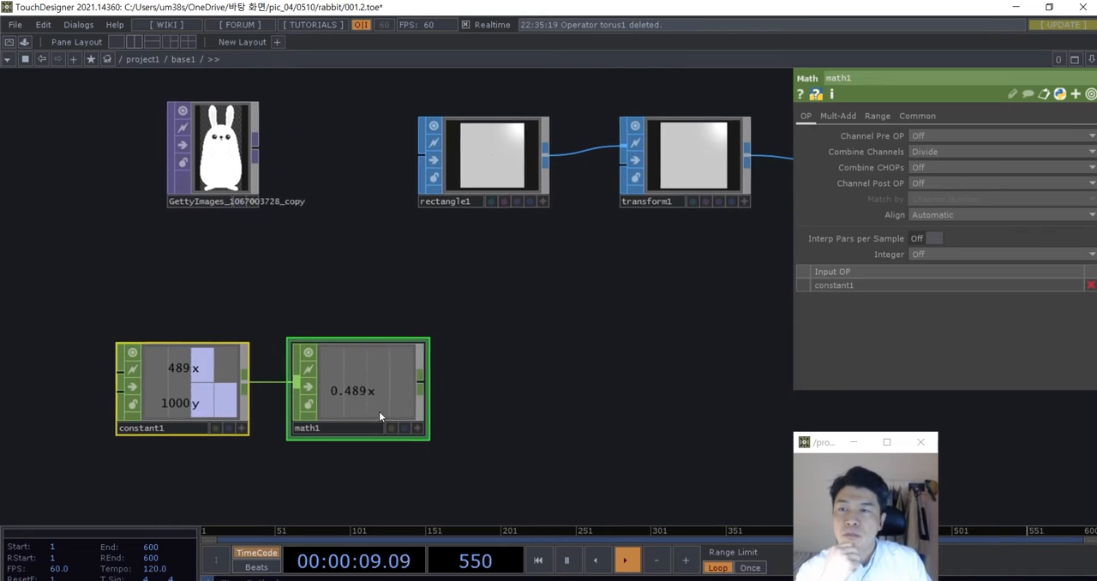
- Move the Math CHOP closer to the Constant CHOP
right_click_drag(477, 468, 215, 368)
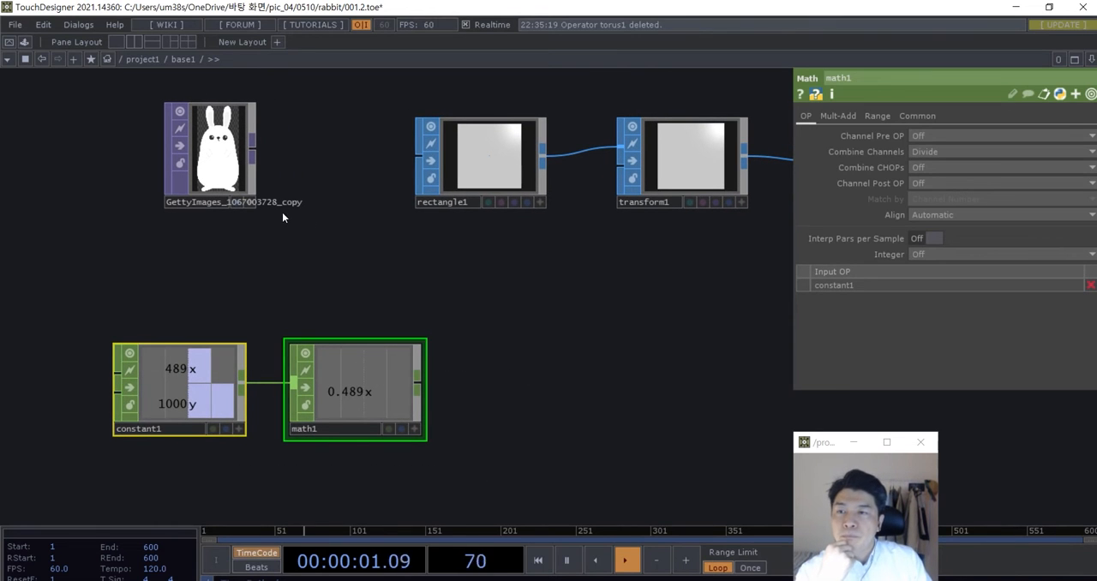
left_click_drag(282, 211, 294, 222)
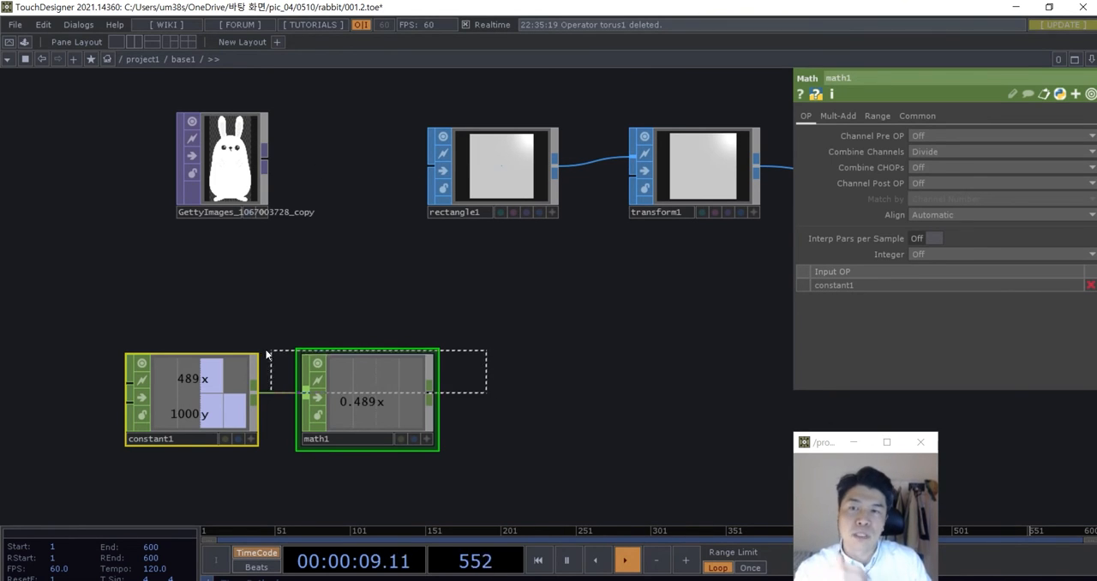
left_click_drag(267, 354, 283, 354)
left_click_drag(372, 410, 371, 433)
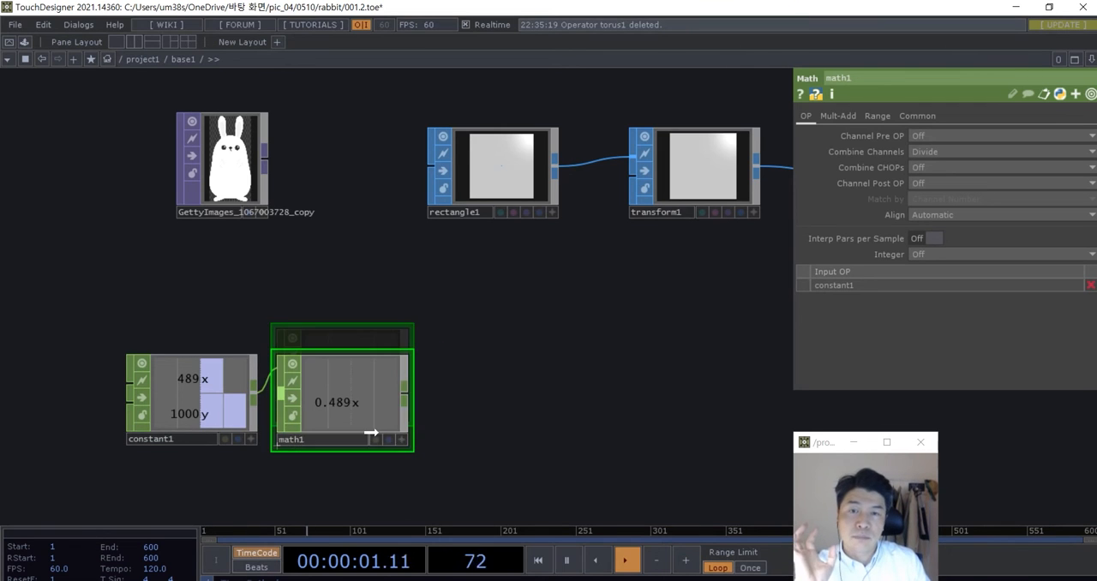
left_click_drag(539, 395, 515, 399)
- Link the Math CHOP's x channel to the Rectangle SOP's X size
left_click(485, 198)
left_click_drag(537, 331, 557, 302)
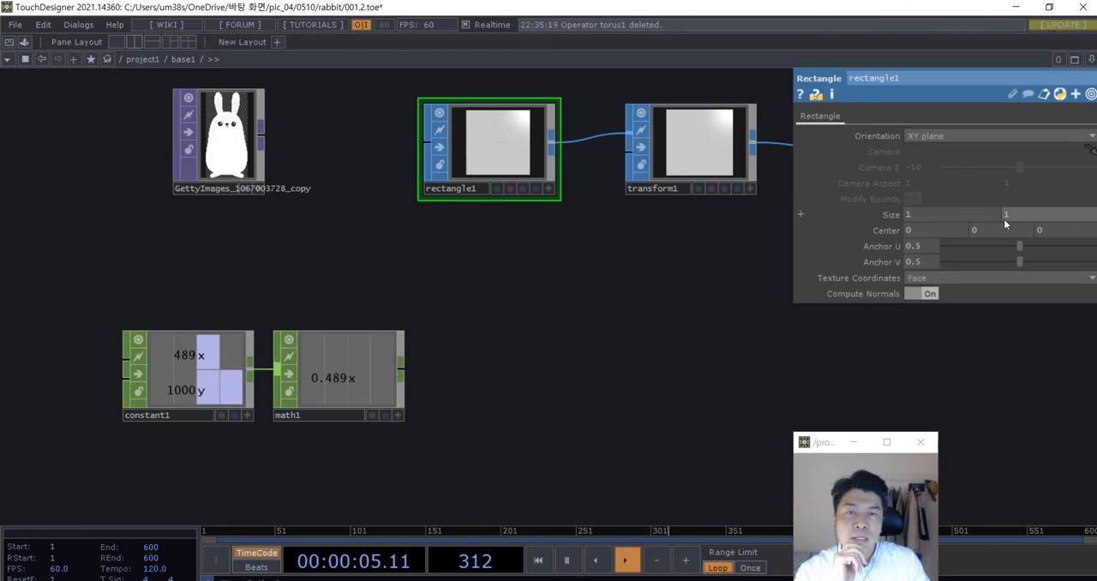
left_click(398, 415)
left_click_drag(347, 378, 917, 214)
left_click(921, 206)
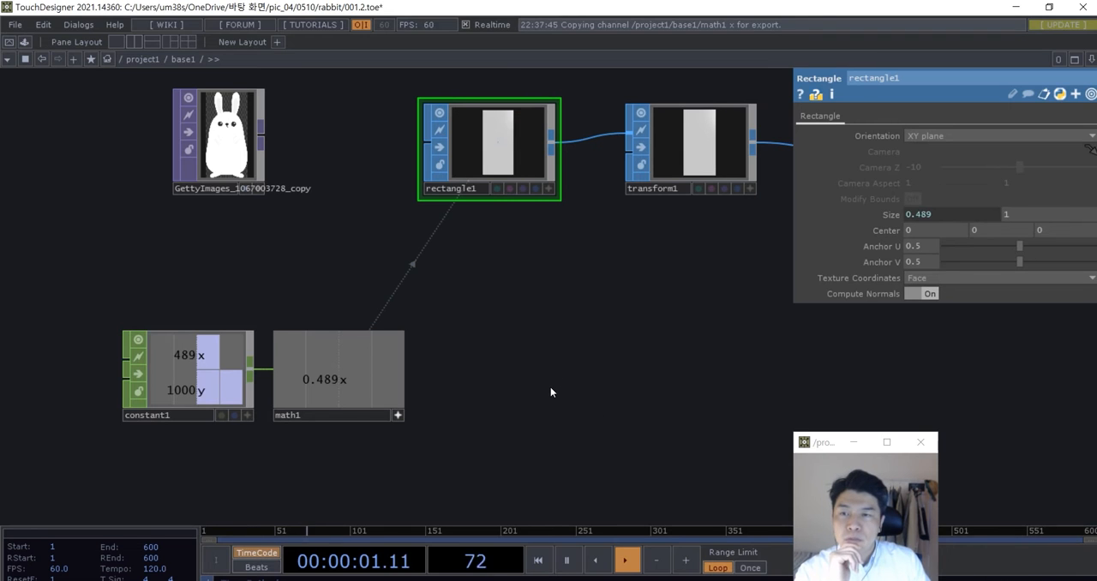
- Move the rabbit image TOP nearer the Rectangle SOP and shift the Constant and Math CHOPs together to the left
scroll(550, 392, "down", 3)
scroll(531, 236, "up", 6)
left_click_drag(151, 238, 295, 241)
scroll(408, 217, "down", 2)
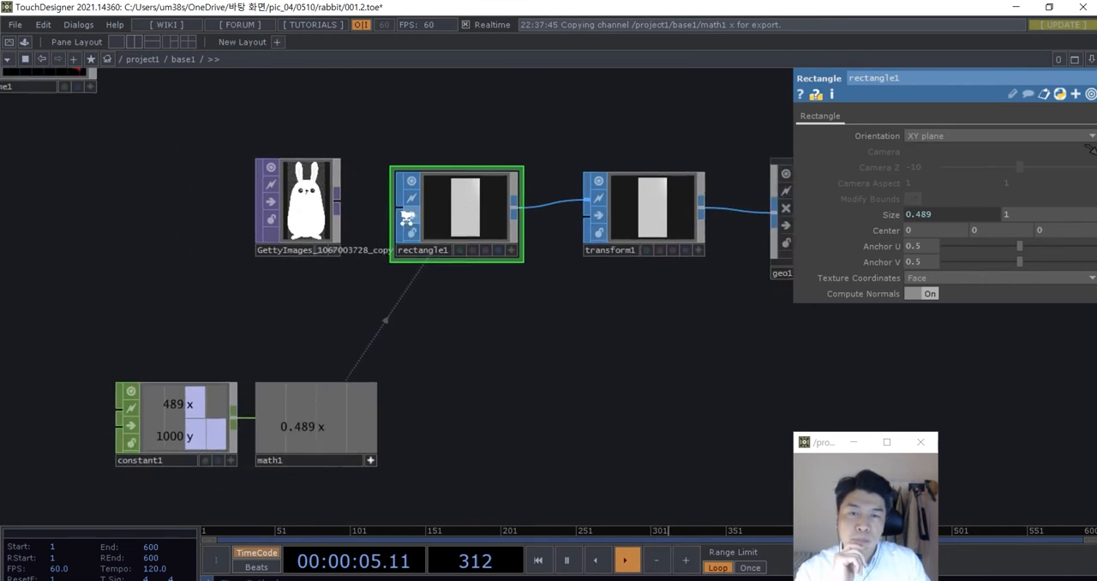
scroll(408, 217, "down", 2)
right_click_drag(438, 427, 240, 376)
left_click_drag(240, 376, 183, 395)
left_click_drag(523, 420, 372, 447)
scroll(453, 312, "down", 3)
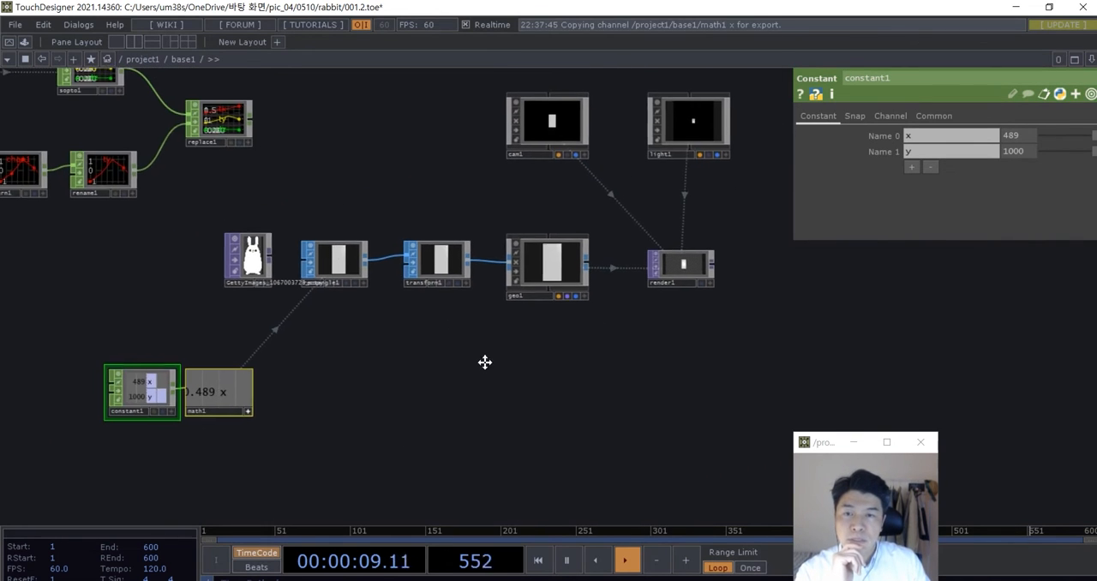
left_click_drag(781, 355, 717, 367)
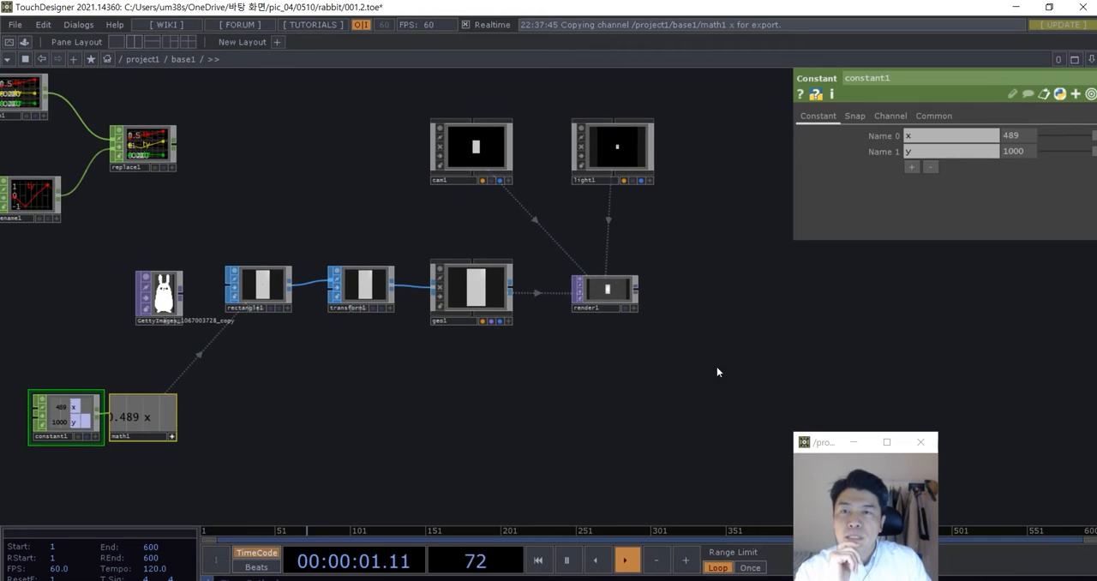
- Move the Camera and Light COMPs upward together, farther from the Geometry COMP and Render TOP
scroll(498, 156, "up", 3)
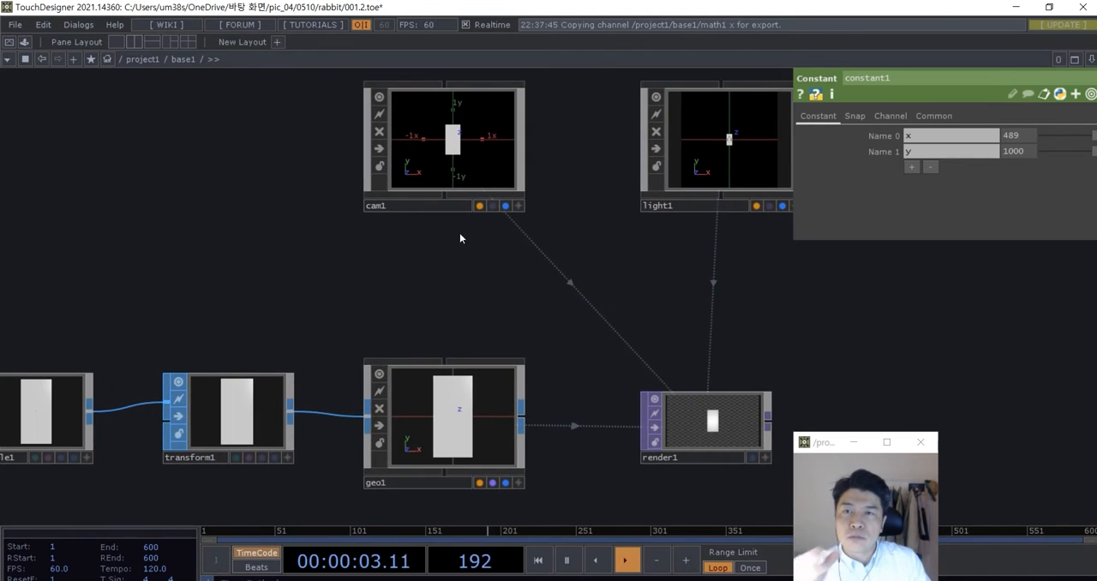
scroll(459, 233, "down", 2)
left_click_drag(461, 257, 608, 254)
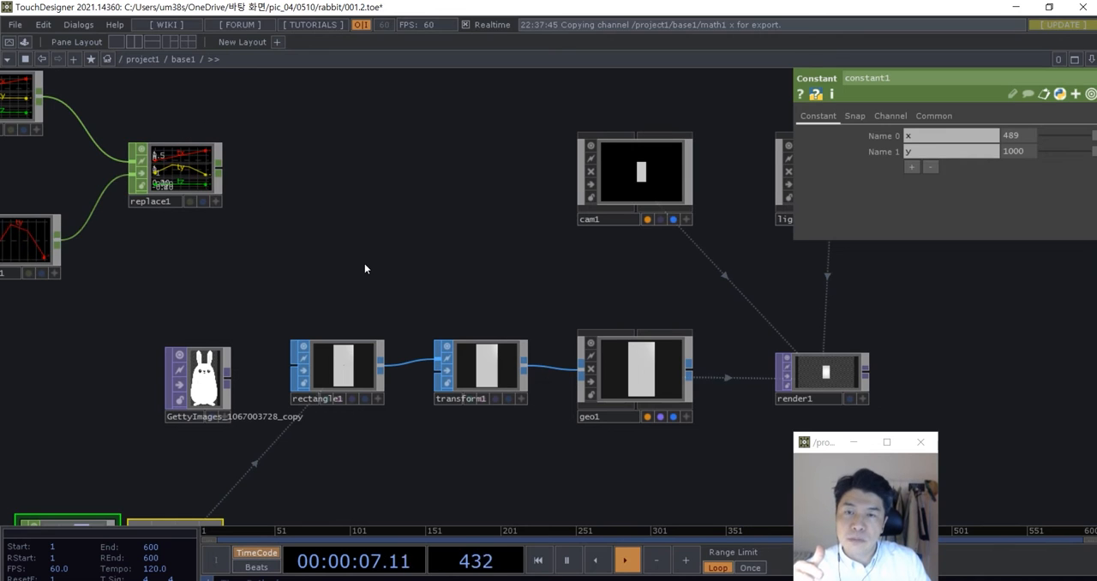
scroll(507, 365, "down", 2)
scroll(567, 318, "down", 1)
left_click_drag(567, 318, 455, 326)
right_click_drag(712, 317, 527, 235)
left_click_drag(495, 228, 499, 199)
scroll(506, 378, "up", 3)
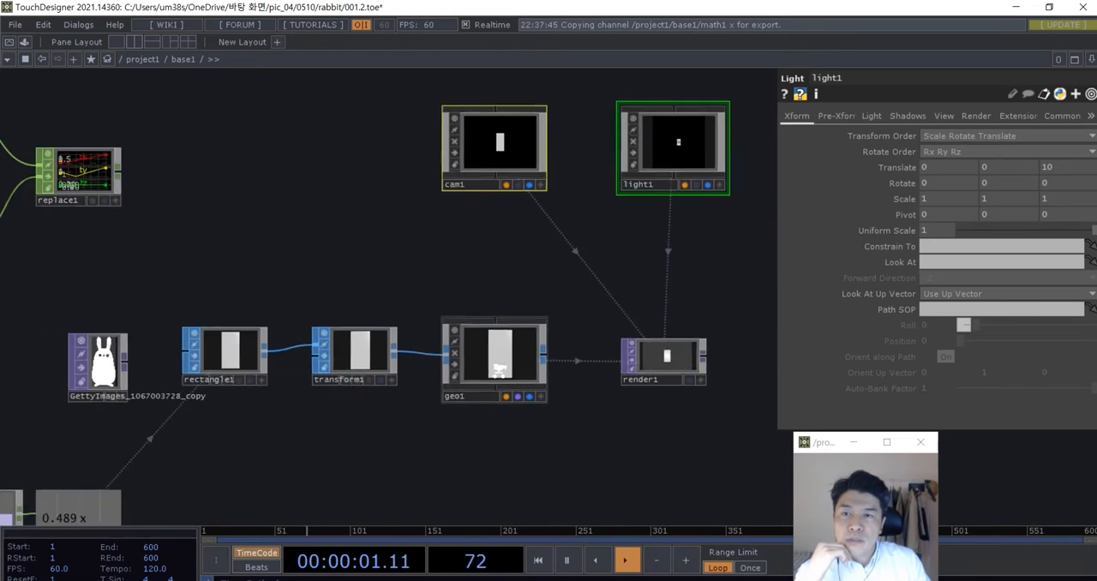
- Turn on Instancing for the Geometry COMP
left_click(498, 364)
left_click_drag(596, 245, 695, 231)
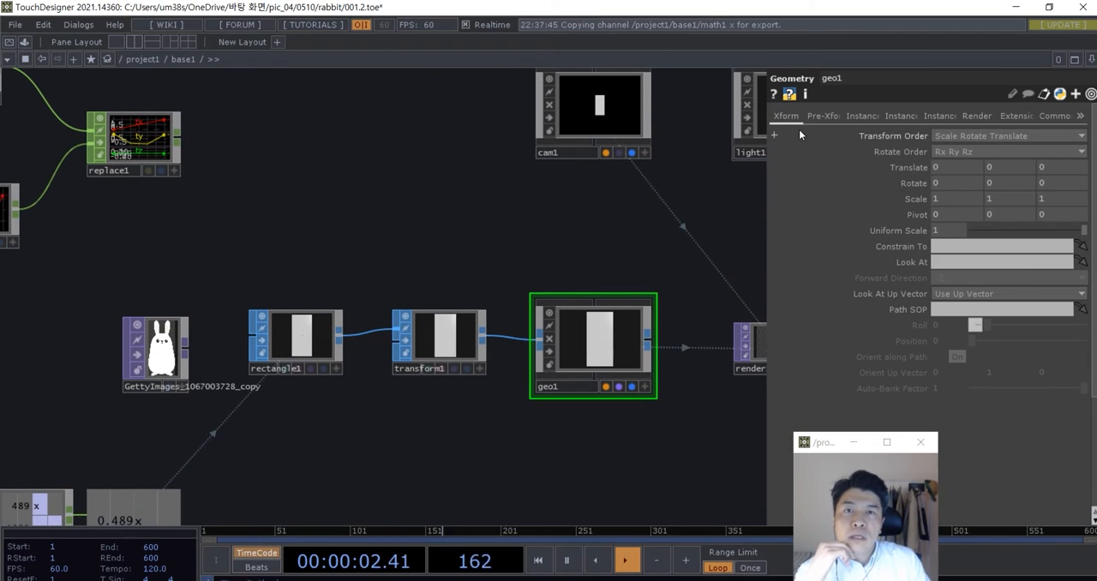
left_click(857, 120)
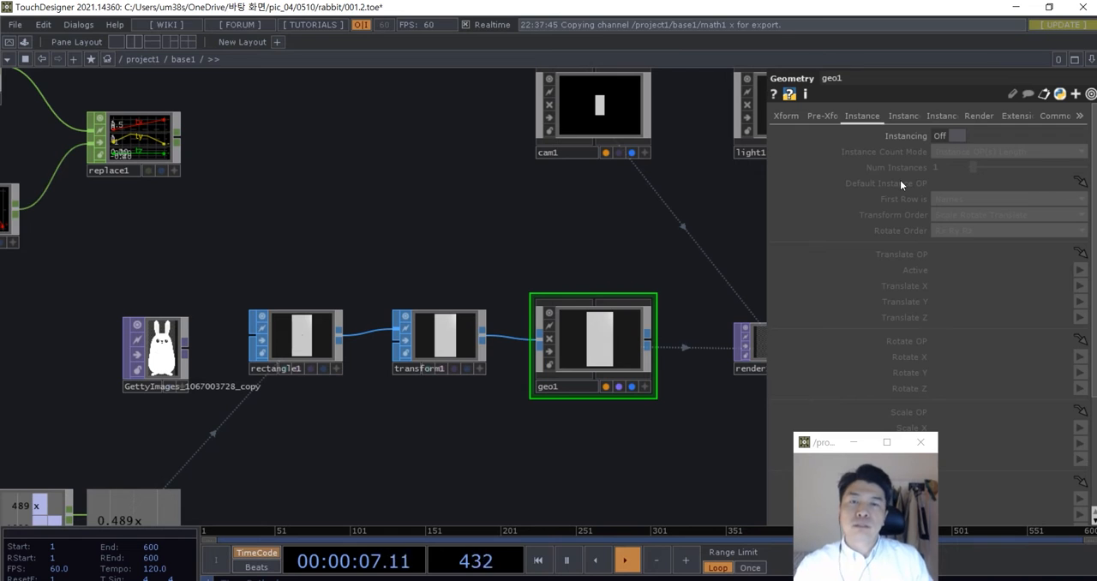
left_click(956, 137)
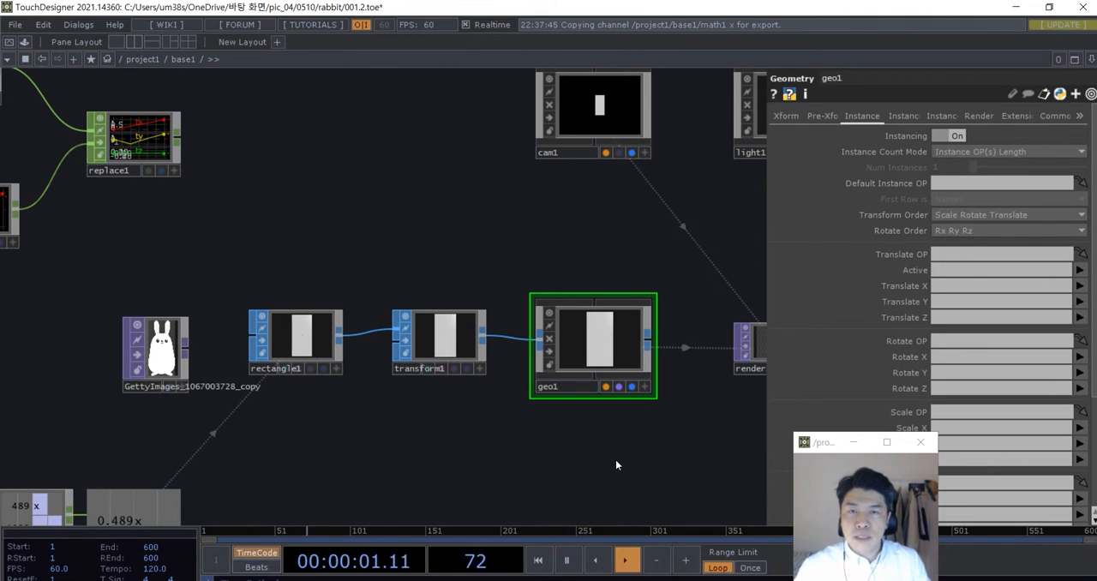
- Assign the Replace CHOP as the Geometry COMP's instance Translate OP
left_click_drag(616, 459, 619, 424)
left_click_drag(818, 450, 581, 515)
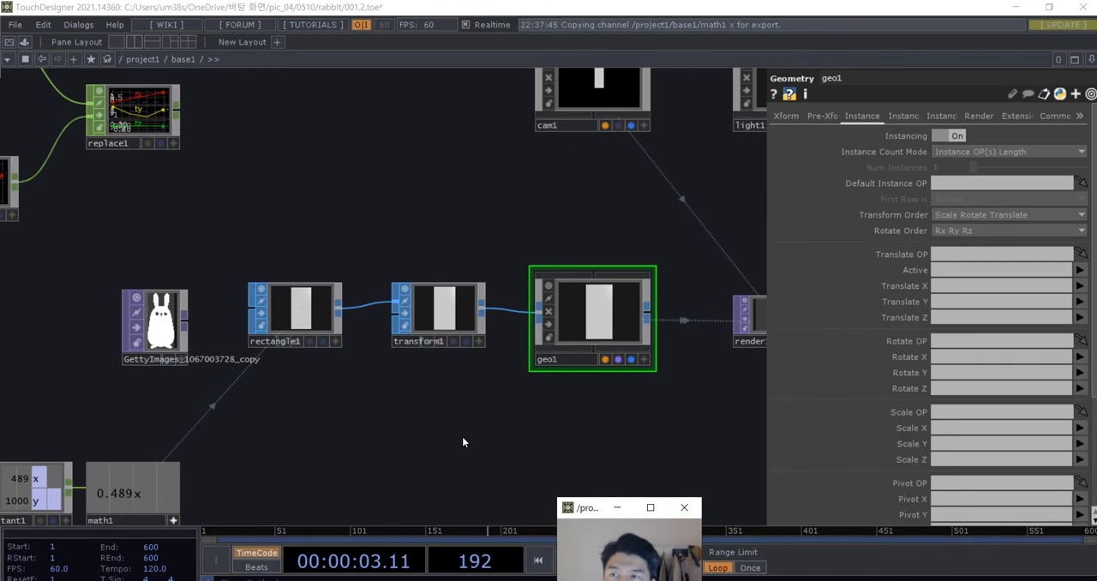
scroll(463, 439, "down", 3)
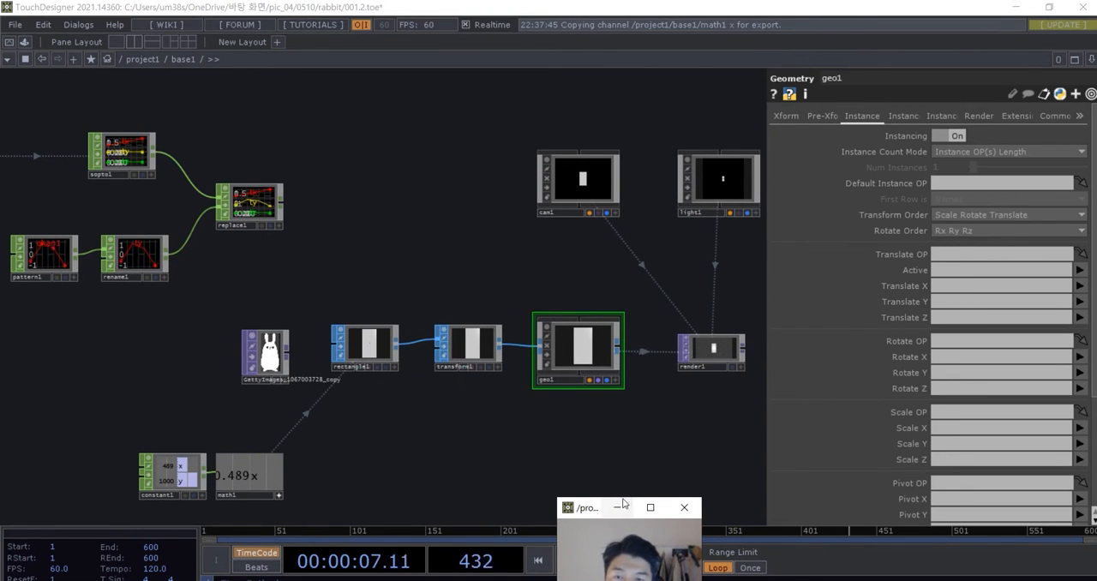
left_click_drag(580, 501, 545, 438)
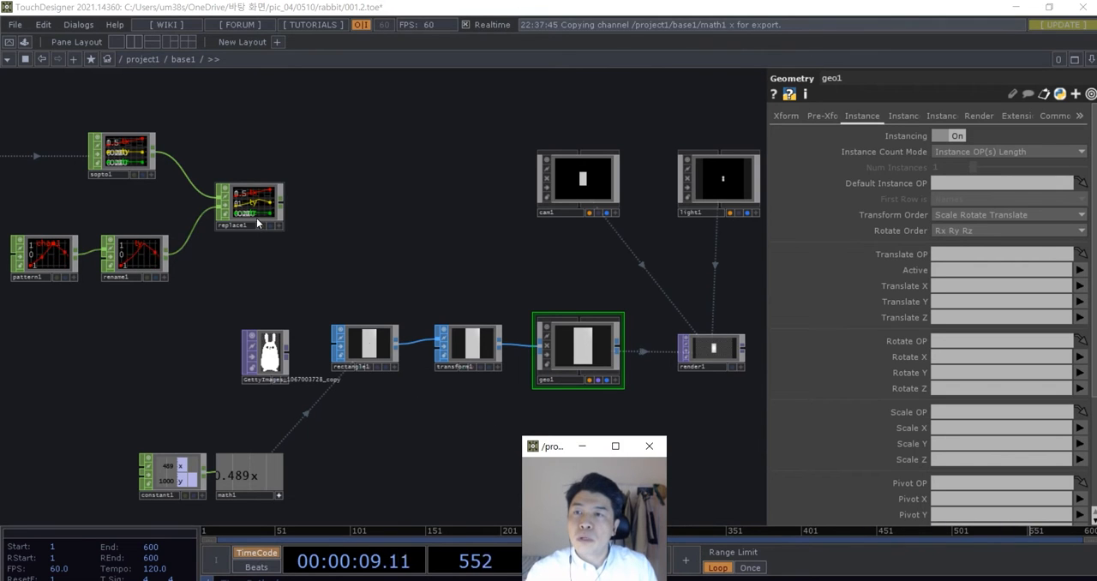
left_click_drag(259, 226, 987, 255)
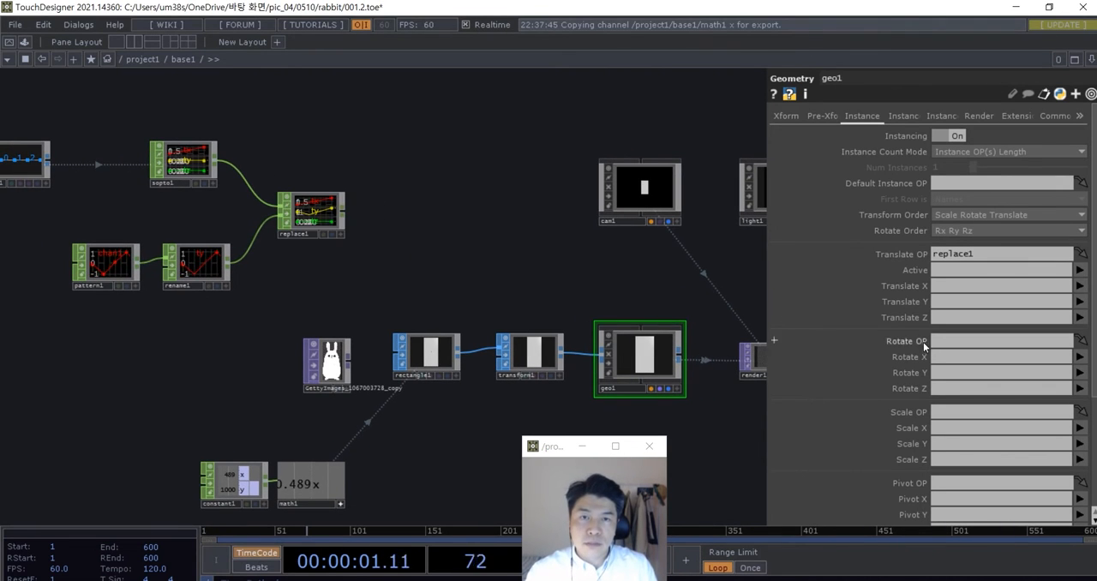
left_click_drag(711, 468, 693, 452)
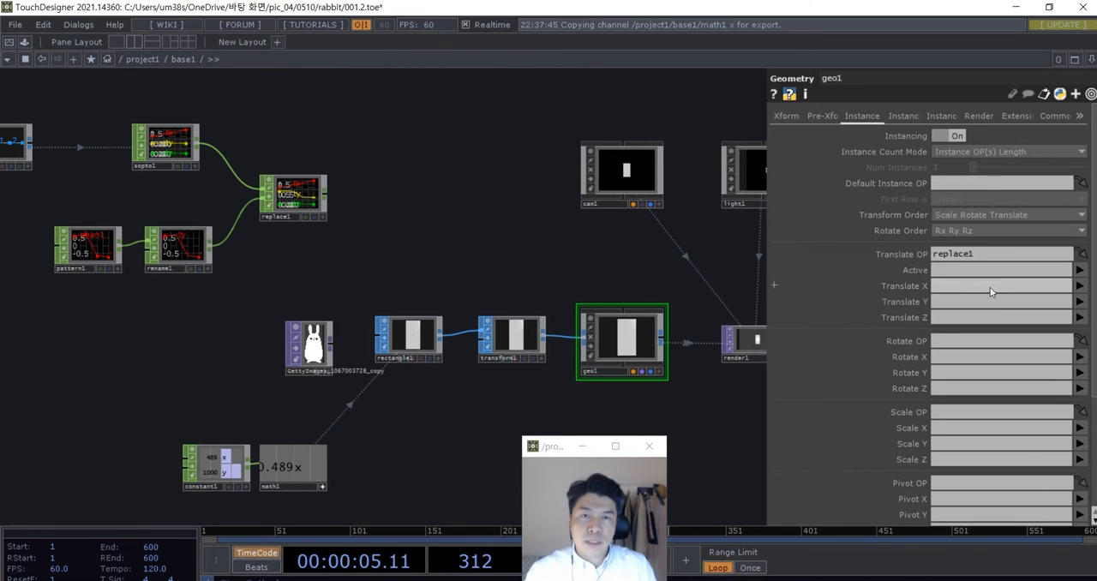
- Map the instance Translate X, Y and Z to the tx, ty and tz channels
left_click(1080, 287)
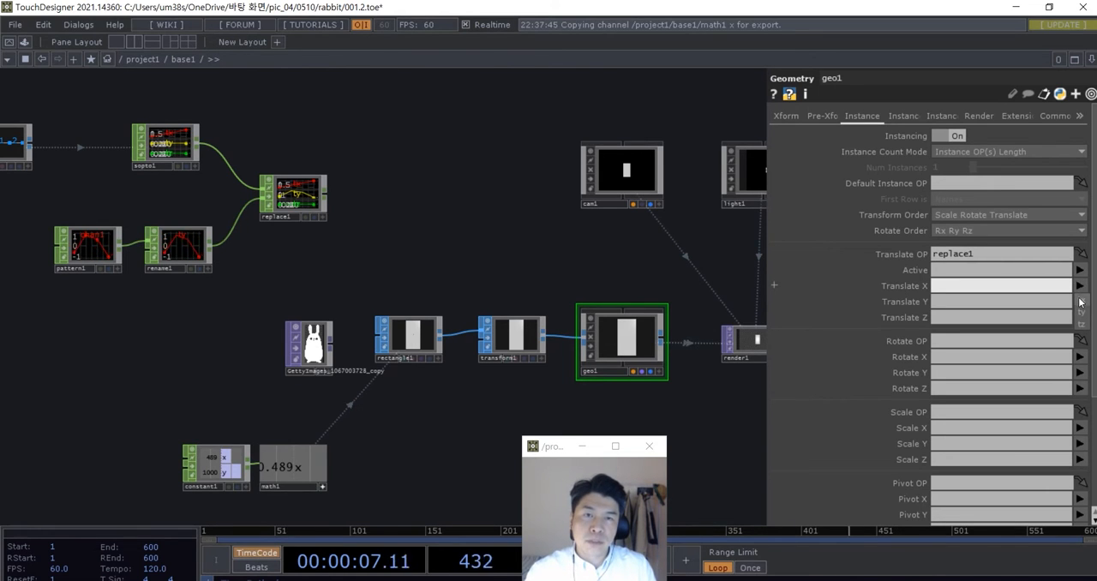
left_click(1081, 299)
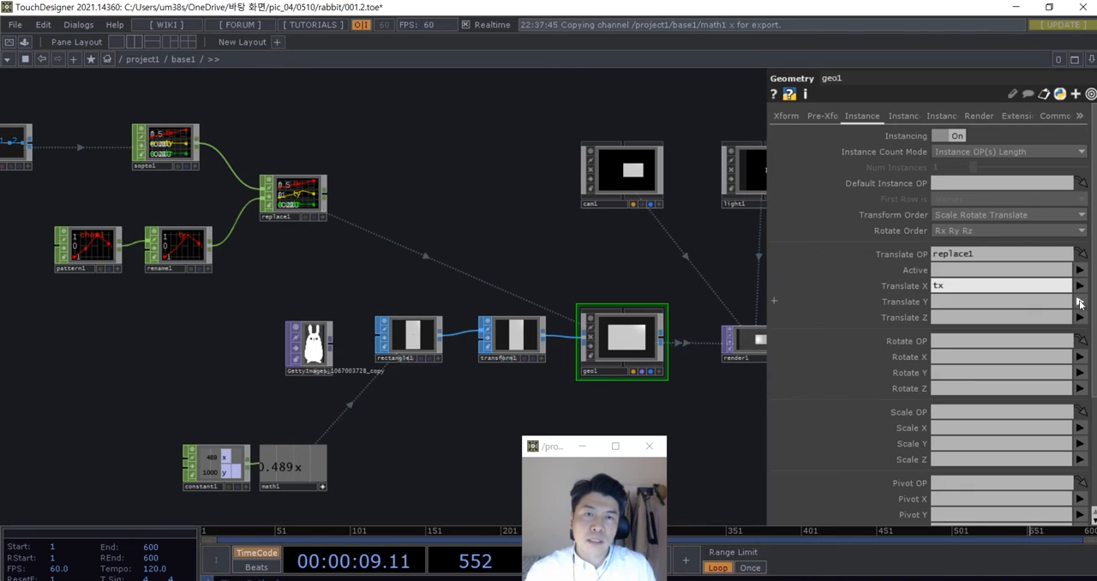
left_click(1080, 302)
left_click(1082, 332)
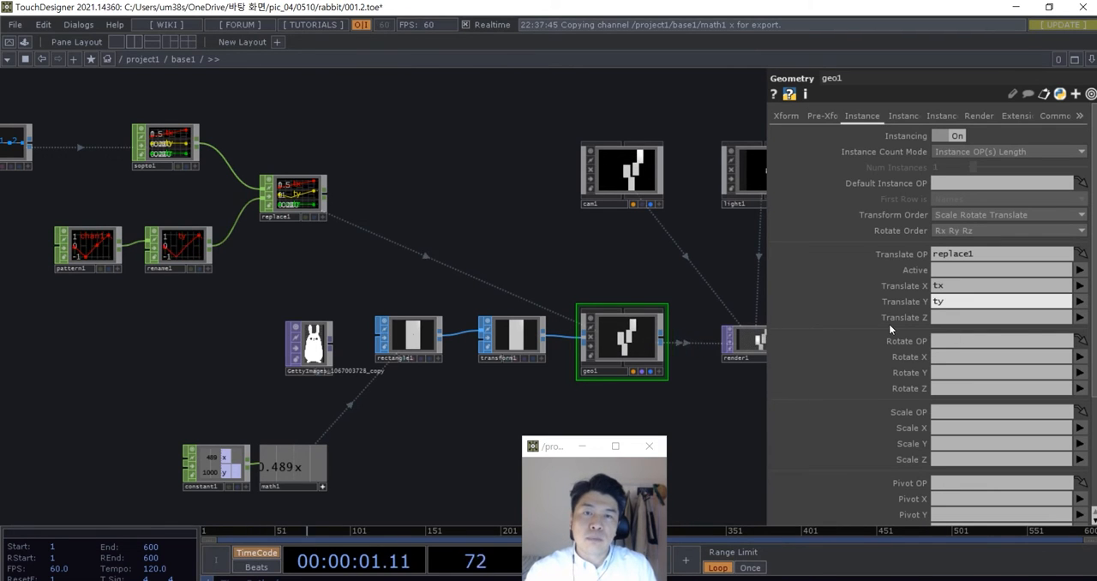
left_click(1080, 318)
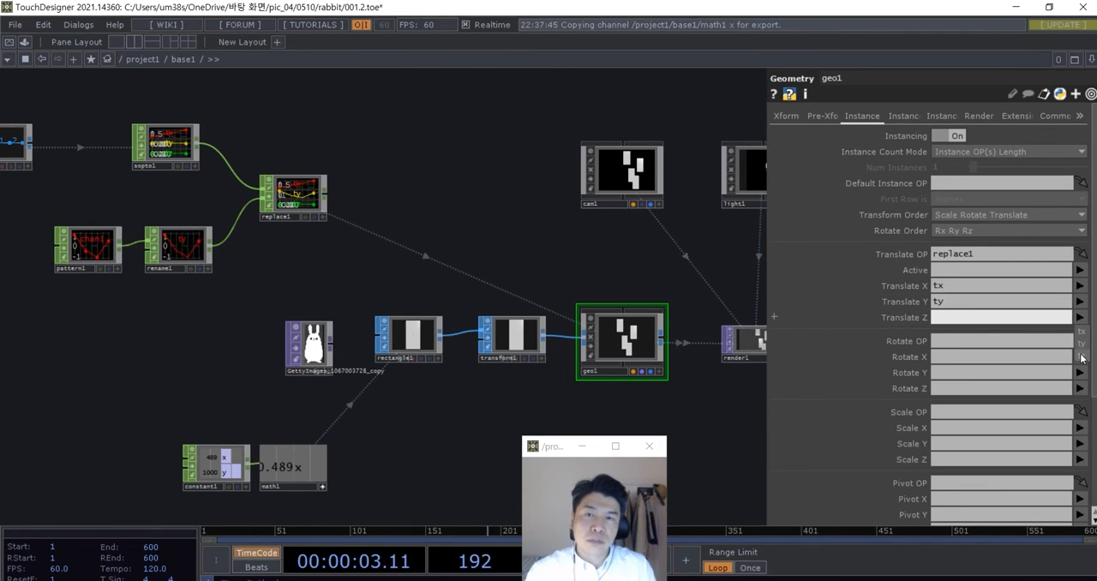
left_click(1082, 360)
- Examine the Geometry COMP's instanced rectangles and the Line, Pattern, Rename and Replace chain that positions them
scroll(621, 343, "up", 8)
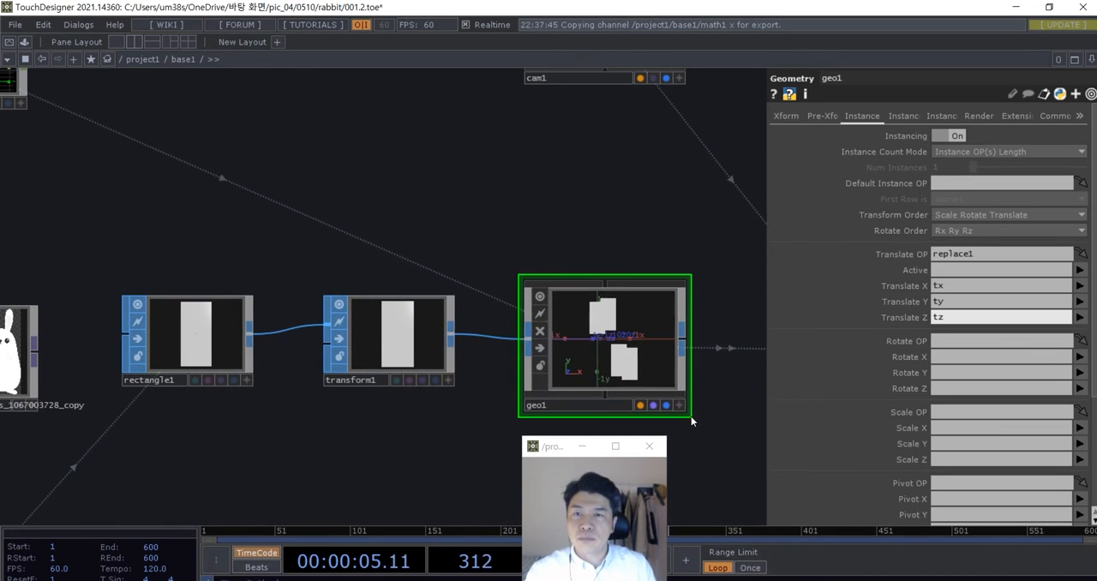
scroll(605, 349, "down", 10)
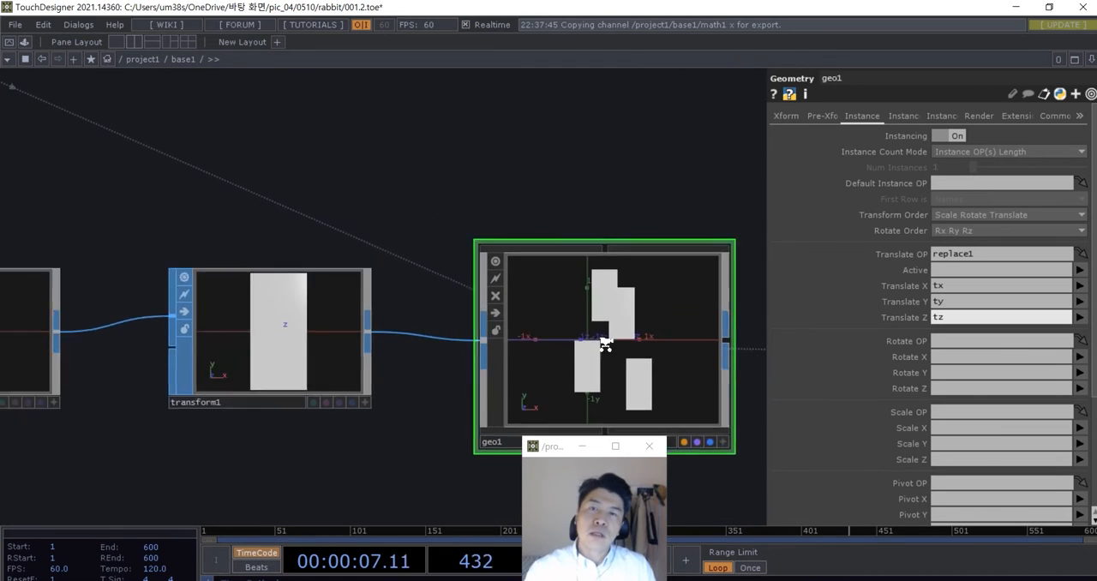
scroll(423, 383, "up", 5)
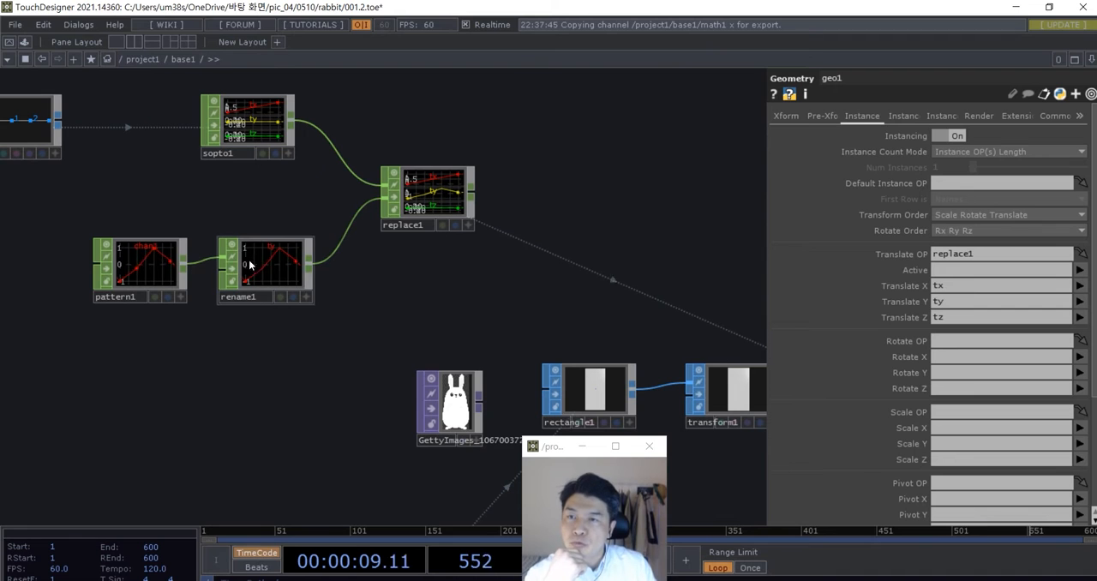
scroll(245, 257, "down", 5)
scroll(566, 363, "up", 6)
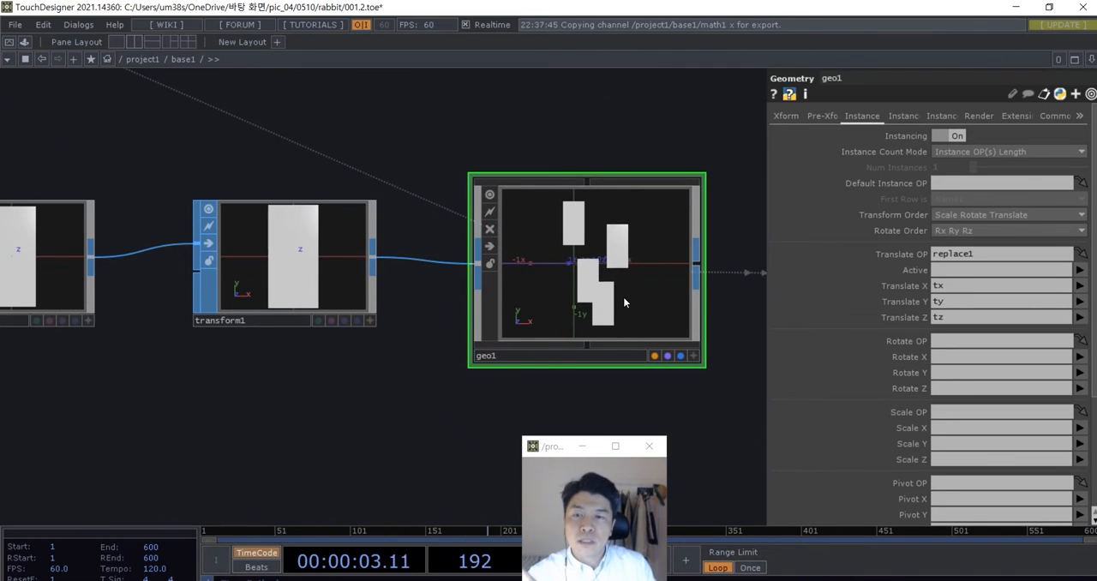
scroll(623, 296, "down", 4)
scroll(623, 296, "down", 3)
scroll(335, 311, "up", 4)
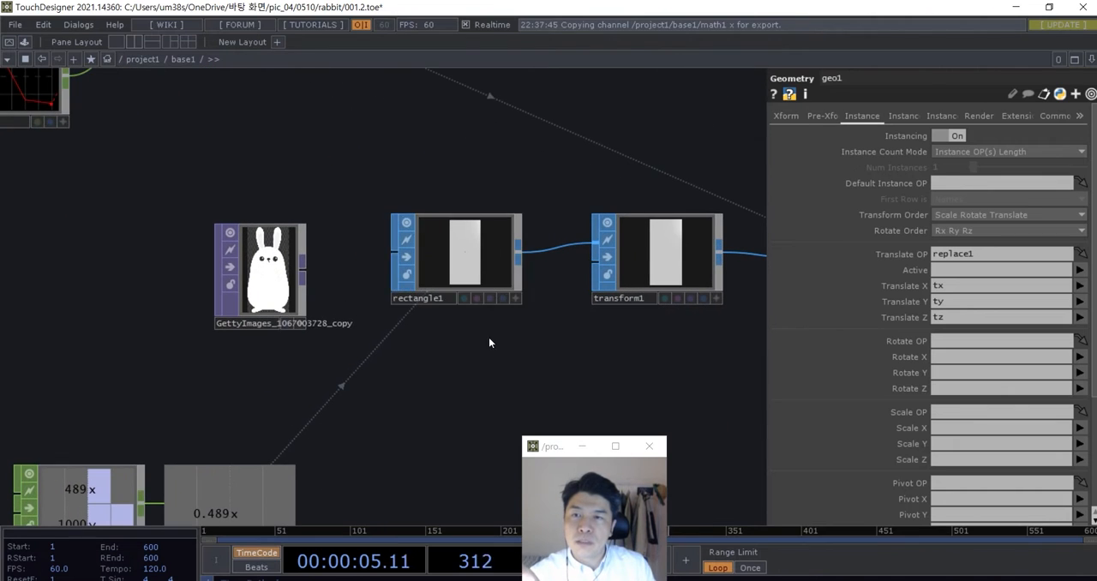
scroll(520, 273, "up", 1)
scroll(520, 272, "down", 3)
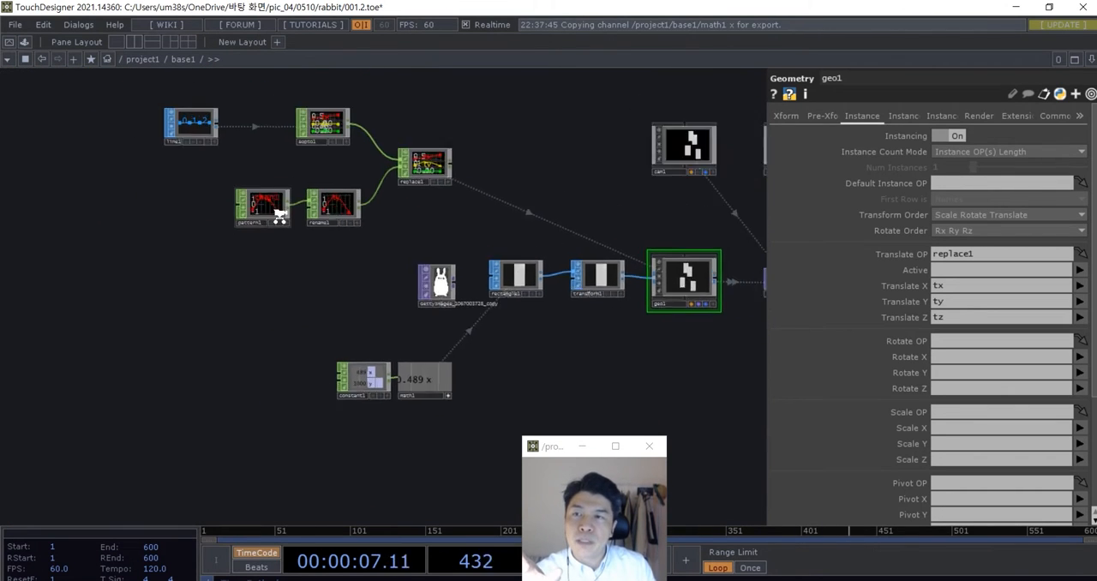
scroll(228, 206, "up", 5)
scroll(308, 320, "down", 4)
scroll(211, 155, "up", 5)
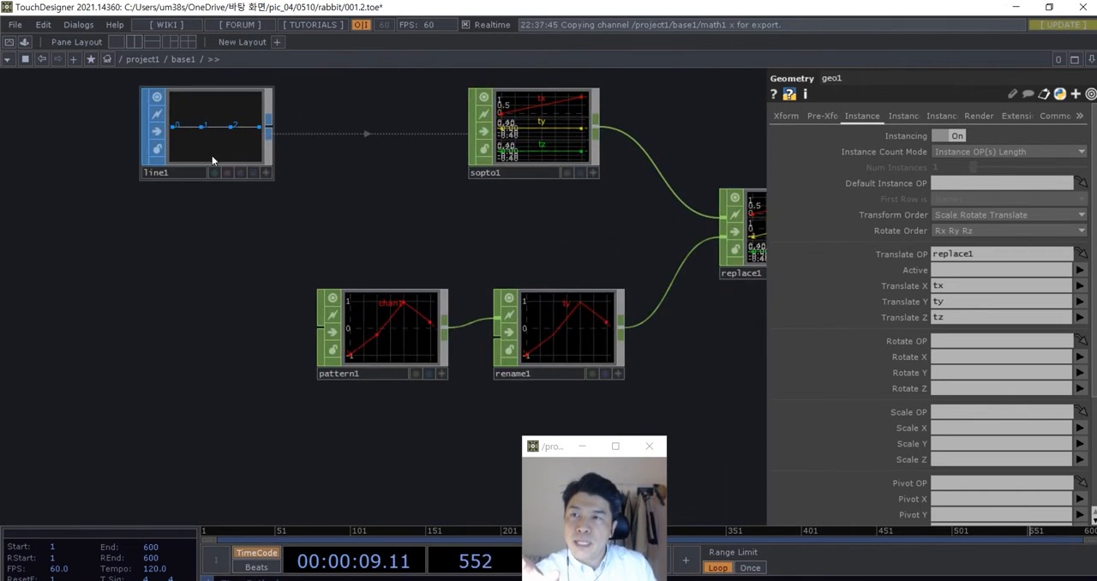
scroll(237, 181, "down", 4)
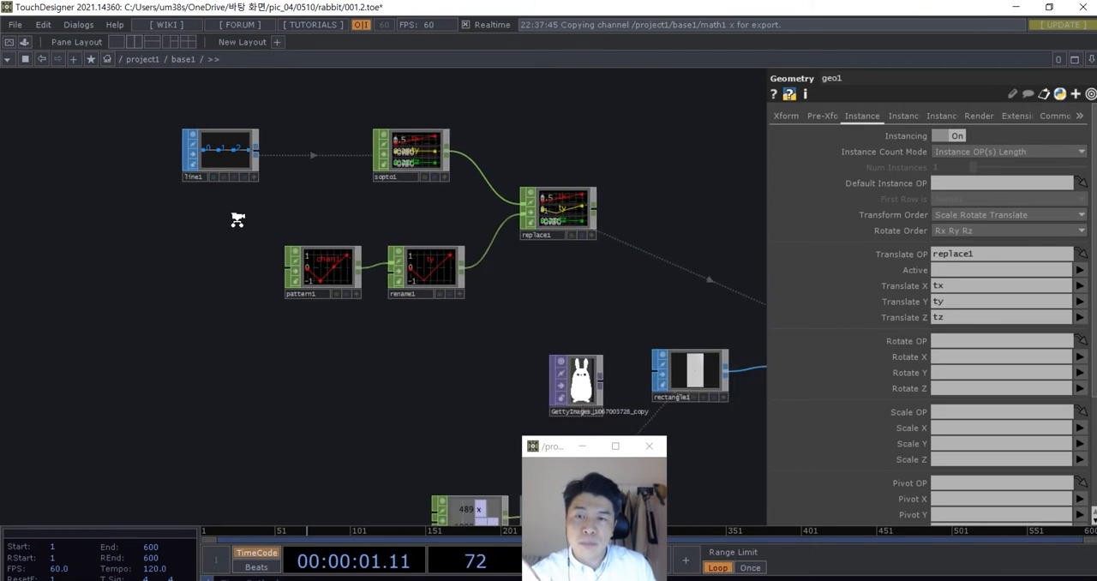
scroll(213, 206, "up", 5)
- Set the Line SOP's Point A X coordinate to -1
left_click(210, 152)
scroll(209, 153, "down", 4)
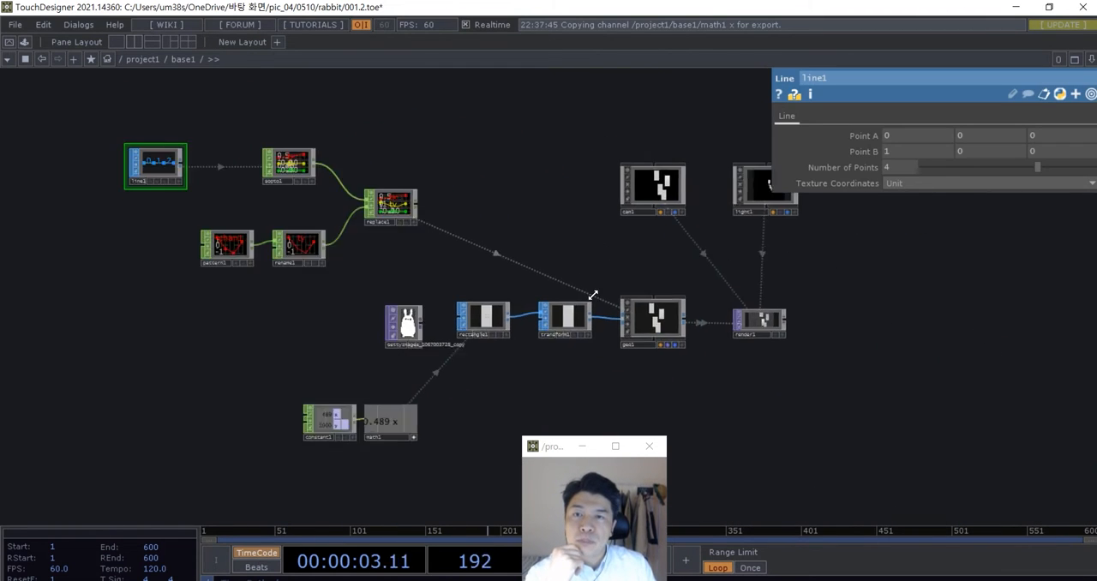
scroll(583, 218, "up", 5)
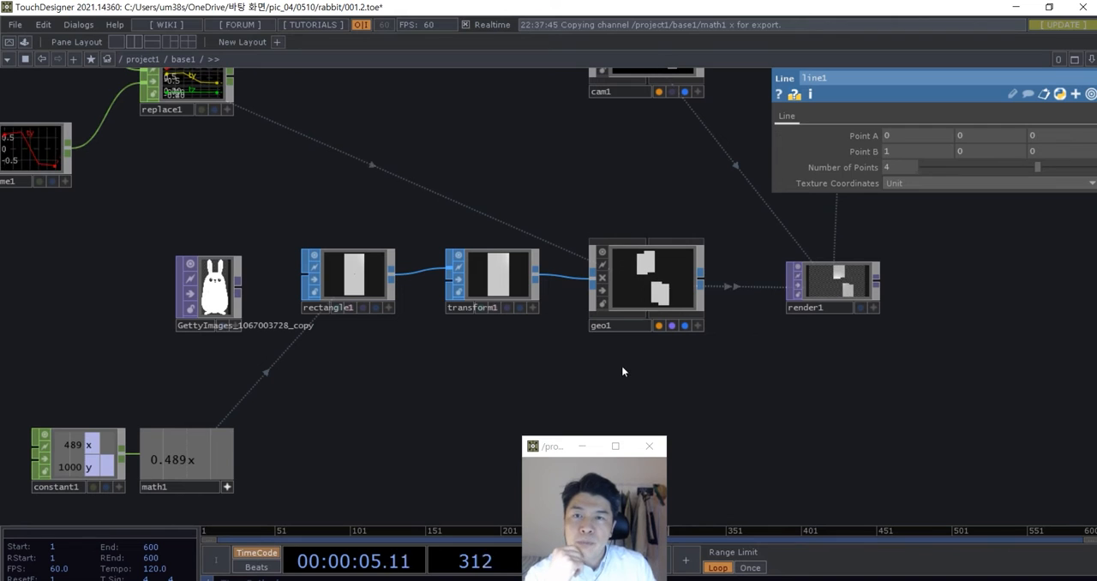
left_click_drag(663, 387, 637, 383)
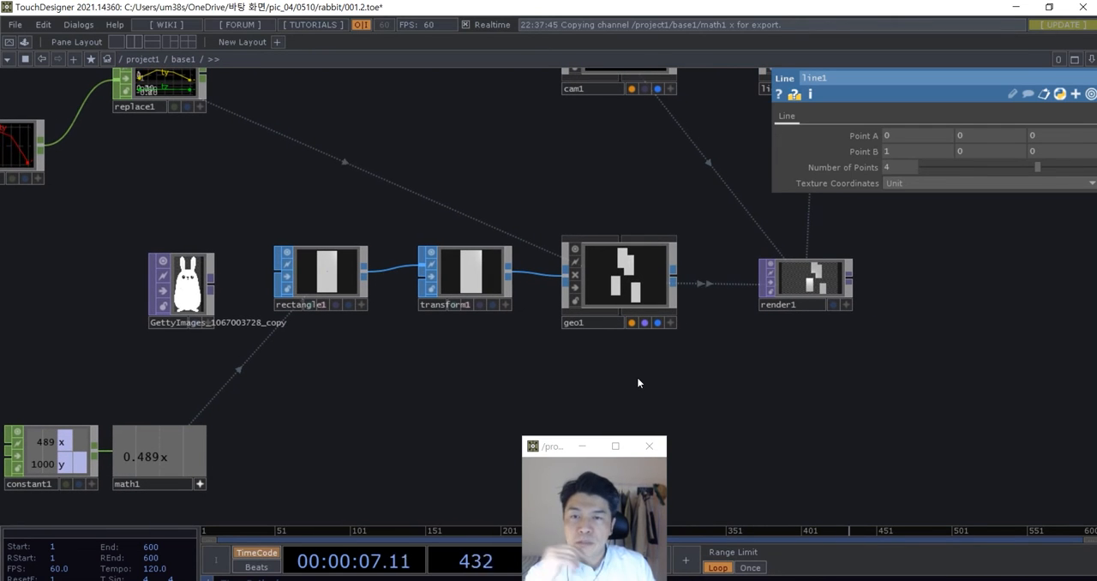
left_click(894, 137)
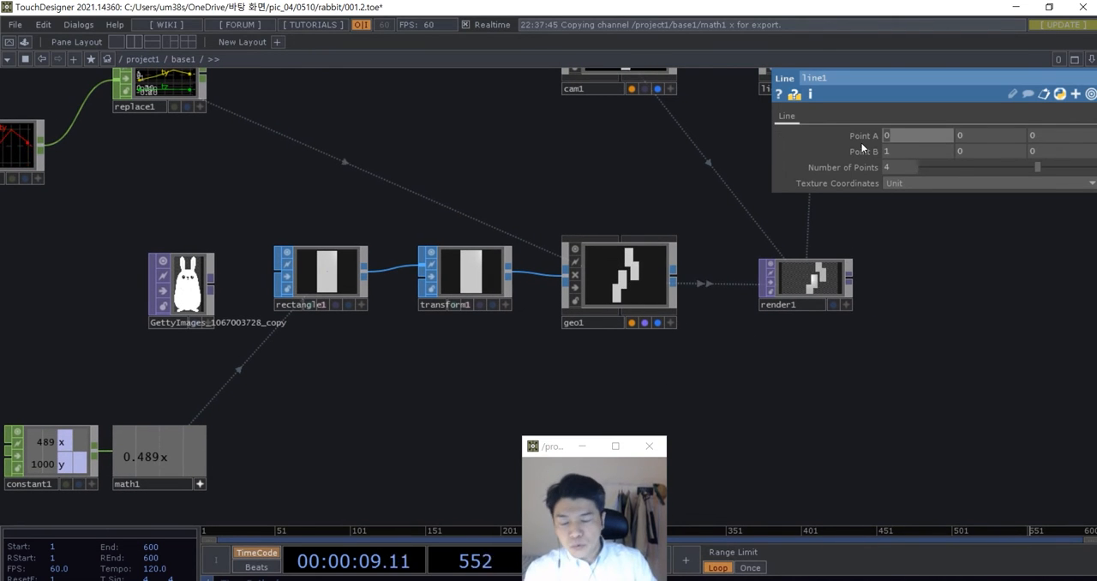
type("-1")
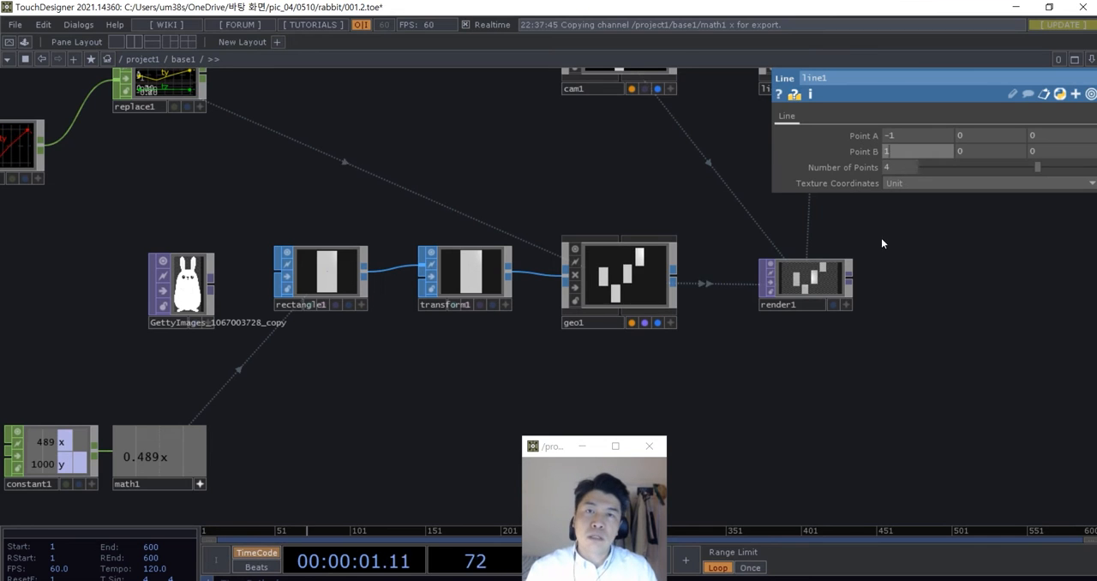
- Display the Render TOP's output as the network editor's background
scroll(651, 304, "up", 2)
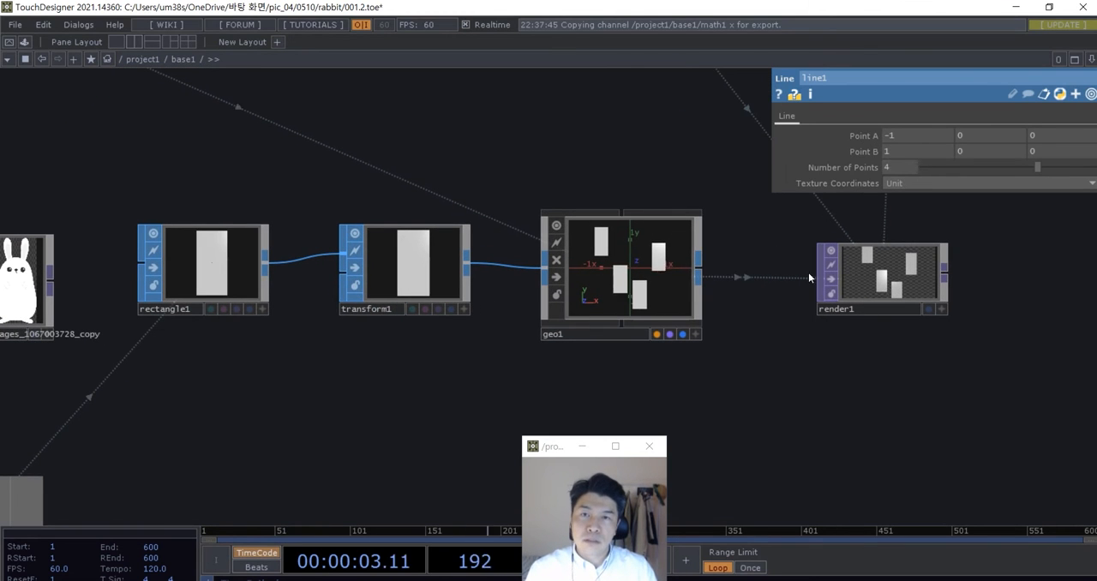
scroll(785, 386, "down", 3)
left_click_drag(785, 390, 586, 362)
scroll(687, 304, "up", 3)
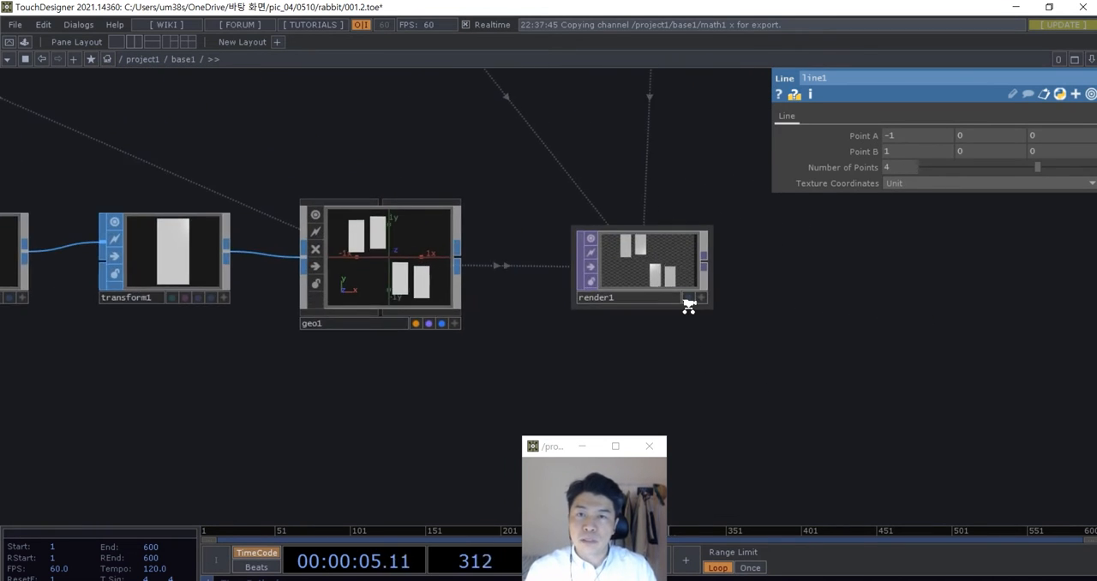
left_click(687, 297)
scroll(688, 330, "down", 5)
scroll(711, 383, "down", 1)
scroll(391, 363, "up", 3)
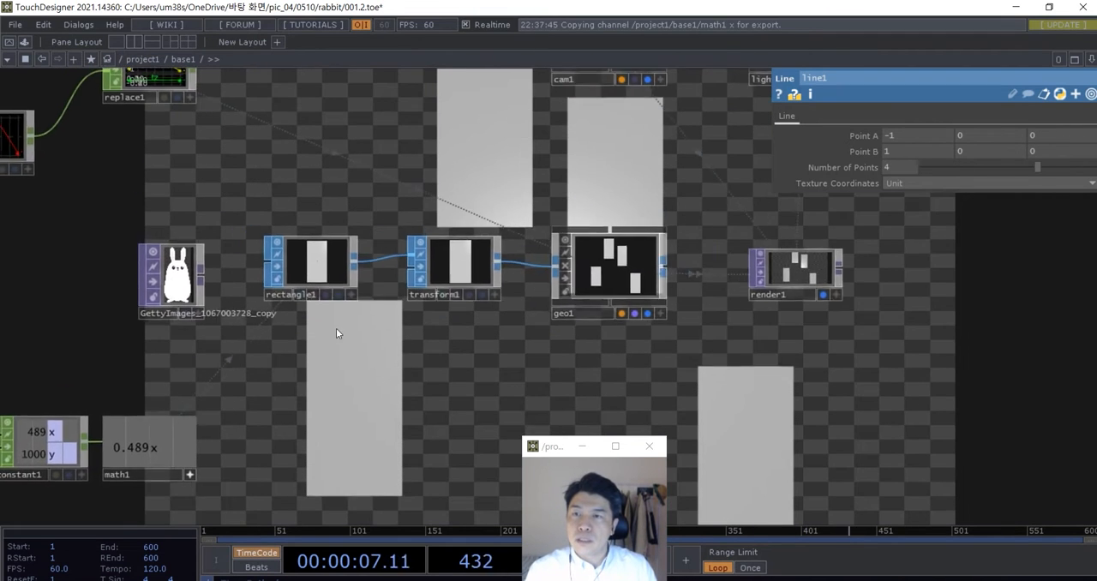
- Reduce the Transform SOP's Uniform Scale to 0.92 to shrink the instanced rectangles slightly
scroll(308, 283, "up", 5)
left_click_drag(580, 377, 382, 360)
left_click(420, 249)
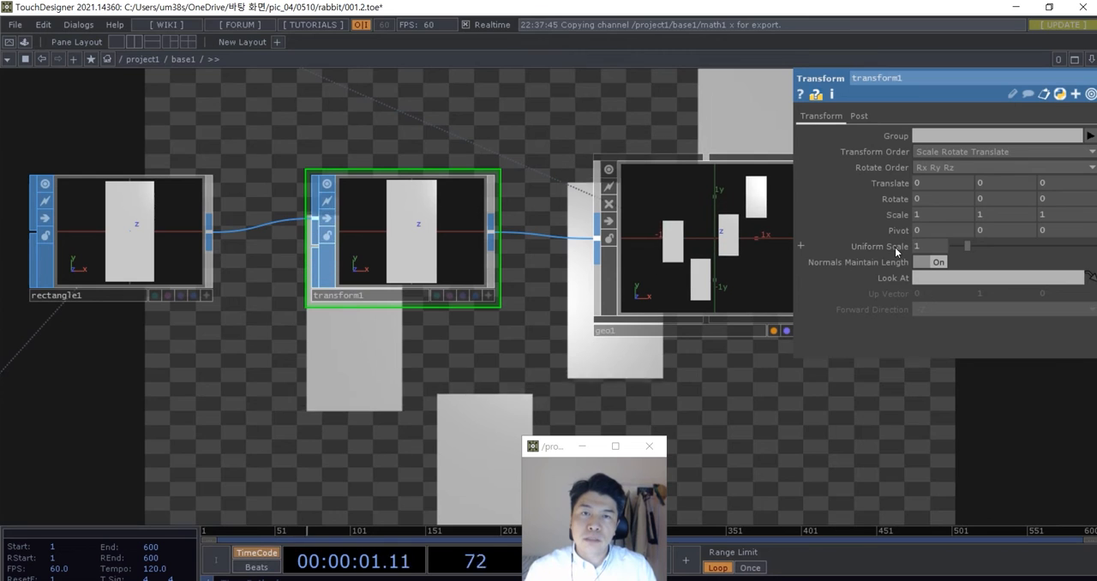
middle_click_drag(900, 247, 862, 261)
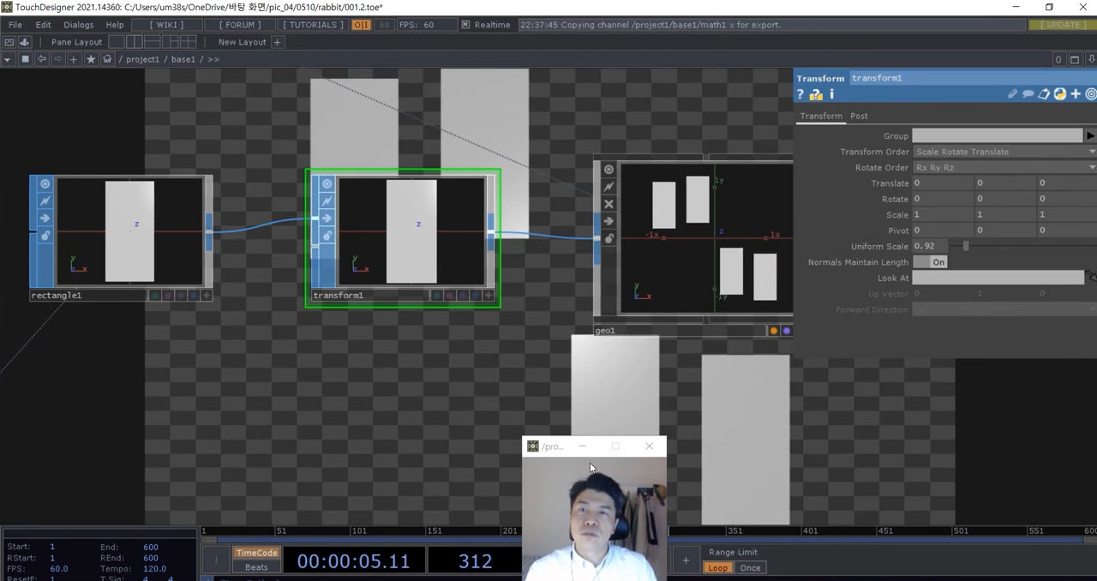
- Set the Line SOP's Point A X coordinate to -1.2 and its Point B X coordinate to 1.2
scroll(447, 389, "down", 5)
scroll(455, 215, "down", 2)
scroll(343, 237, "up", 6)
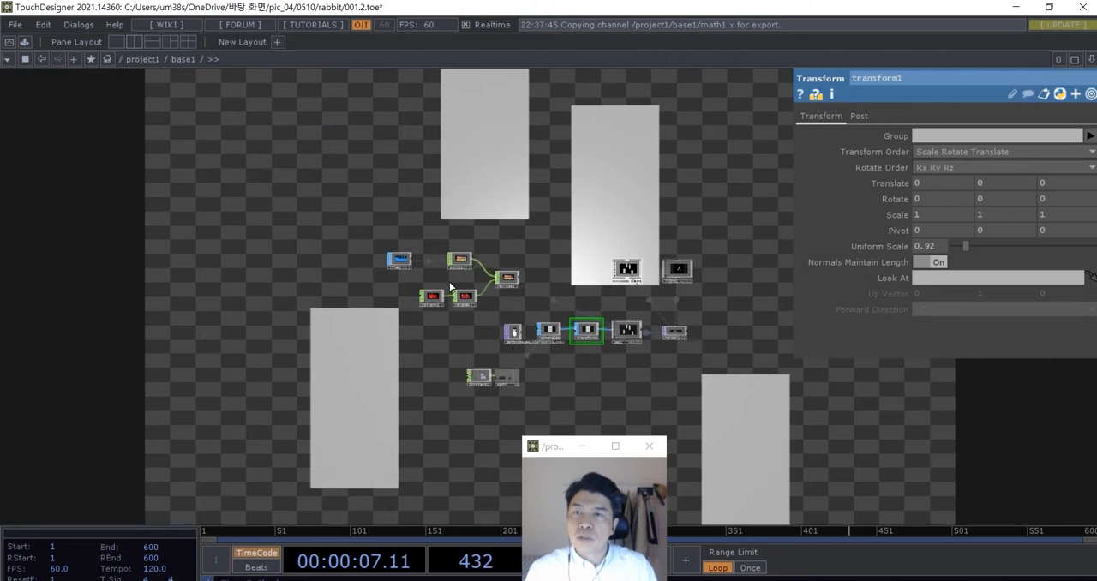
left_click(338, 237)
left_click_drag(395, 270, 316, 266)
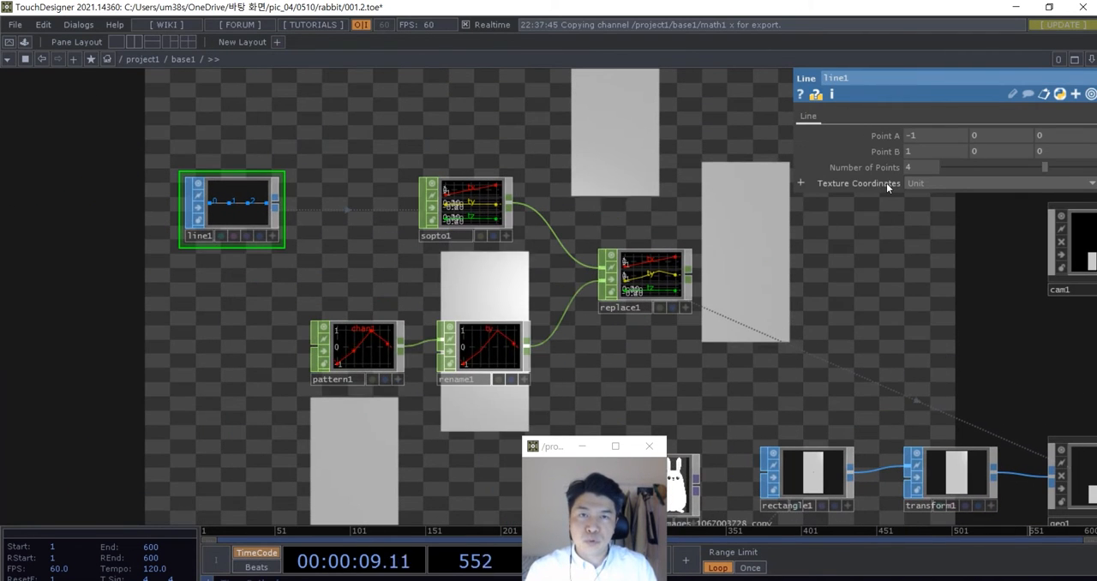
left_click(918, 137)
type(".2")
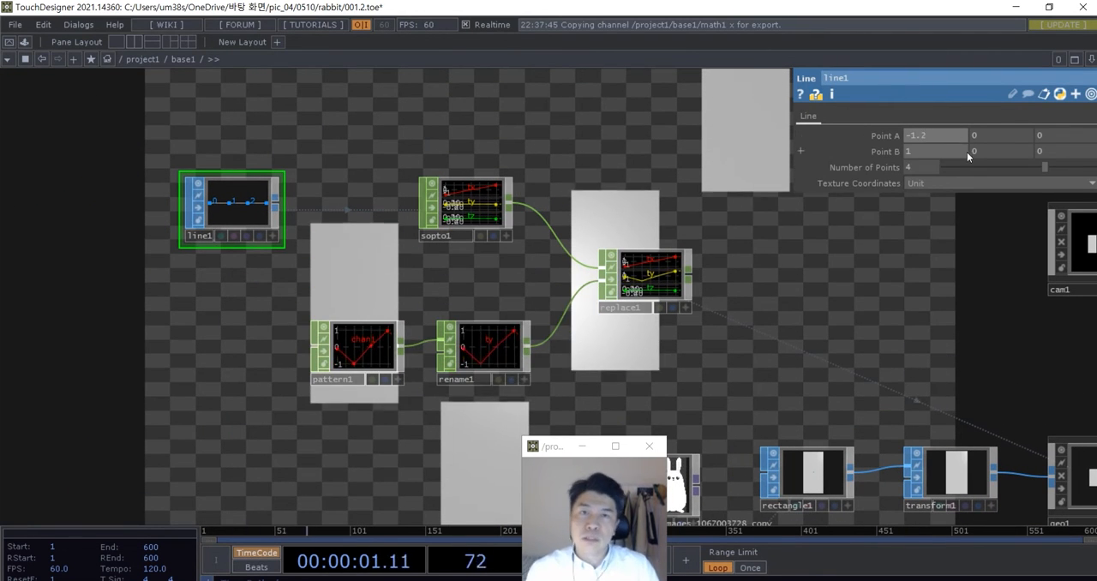
key("Return")
left_click(924, 153)
type(".2")
key("Return")
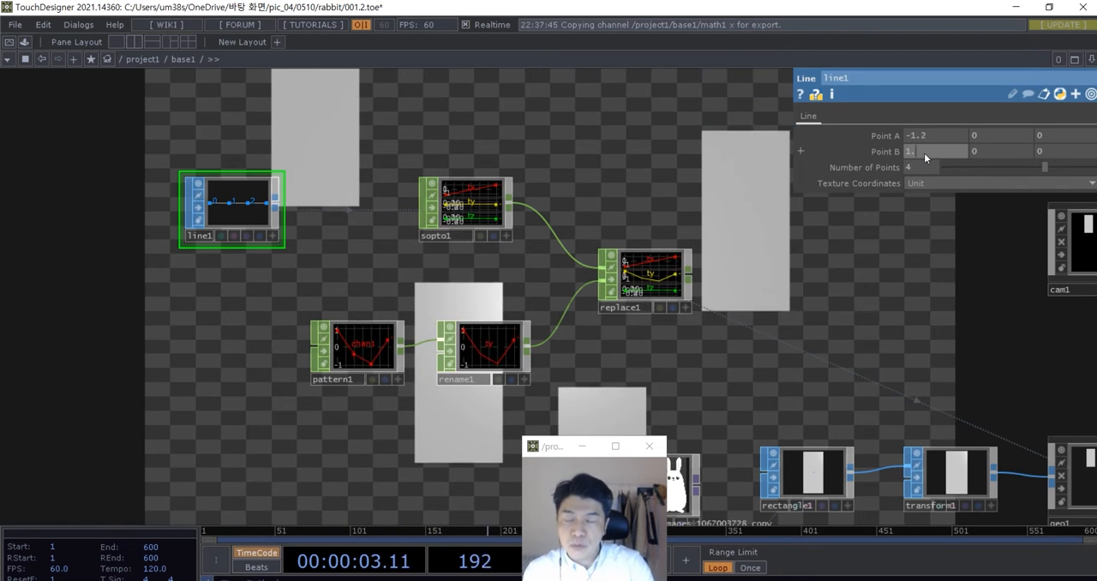
- Add a Phong MAT below the Geometry COMP and assign it as that geometry's material
scroll(638, 294, "down", 5)
left_click_drag(469, 180, 160, 175)
scroll(639, 352, "up", 3)
left_click_drag(728, 323, 729, 317)
scroll(467, 354, "up", 2)
left_click_drag(468, 354, 687, 346)
scroll(602, 336, "down", 2)
left_click_drag(602, 336, 655, 300)
right_click_drag(446, 424, 259, 349)
scroll(649, 346, "up", 2)
left_click_drag(648, 346, 574, 337)
scroll(574, 337, "up", 1)
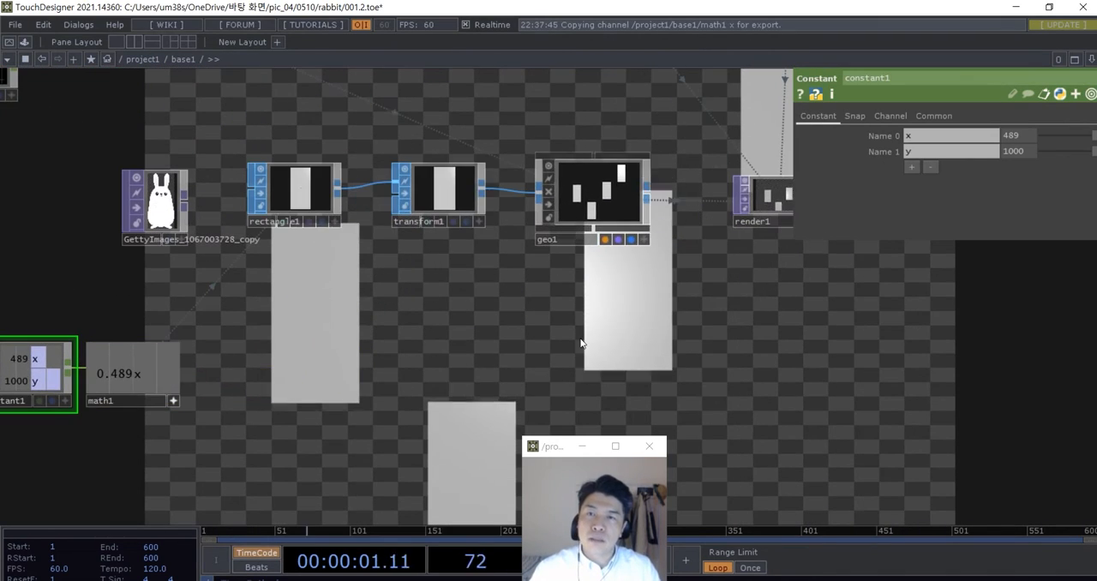
key("Tab")
left_click(519, 166)
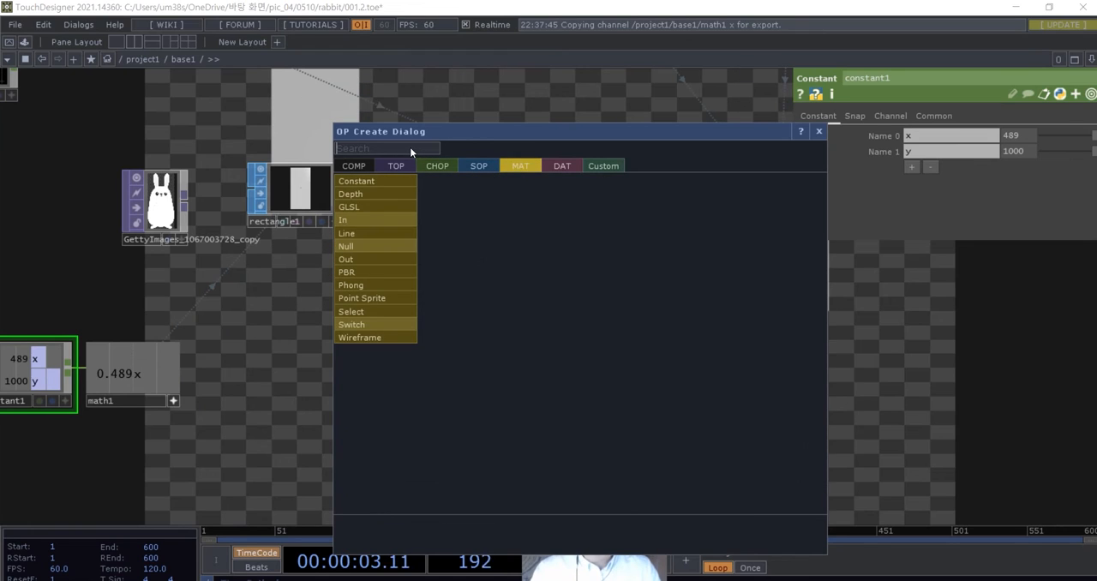
type("phong")
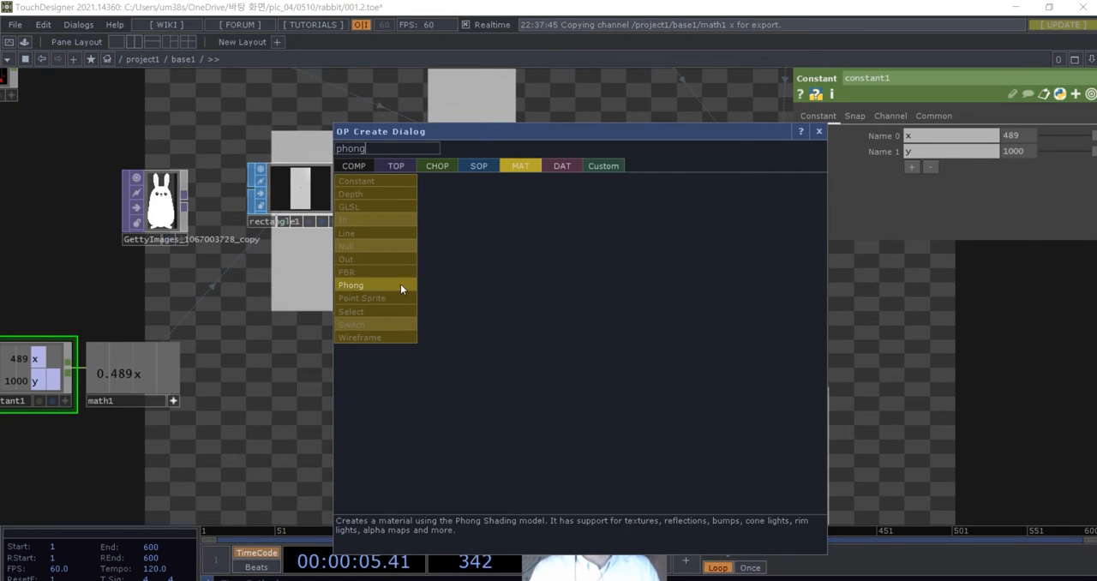
left_click(401, 284)
left_click(568, 331)
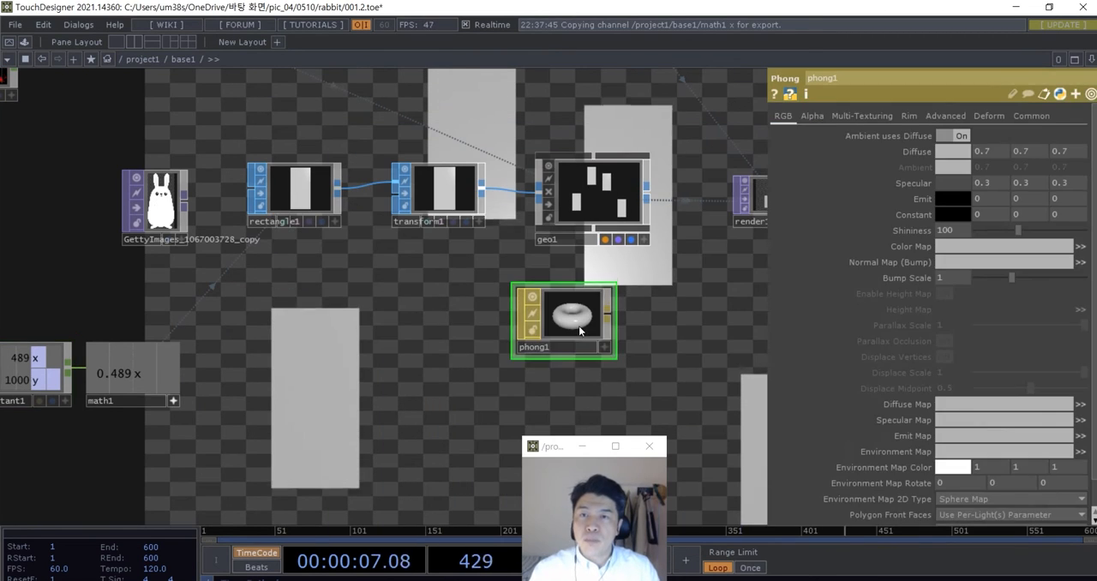
left_click_drag(579, 326, 601, 195)
left_click(601, 195)
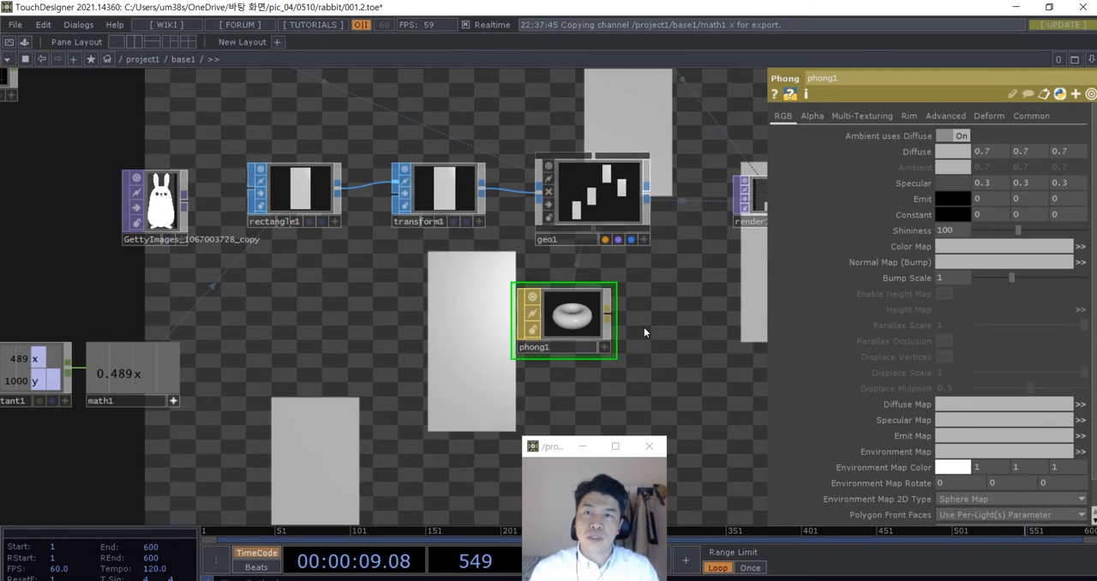
- Place the rabbit image TOP beside the Phong MAT and assign it as the material's Color Map
left_click_drag(440, 380, 512, 306)
right_click_drag(379, 345, 151, 291)
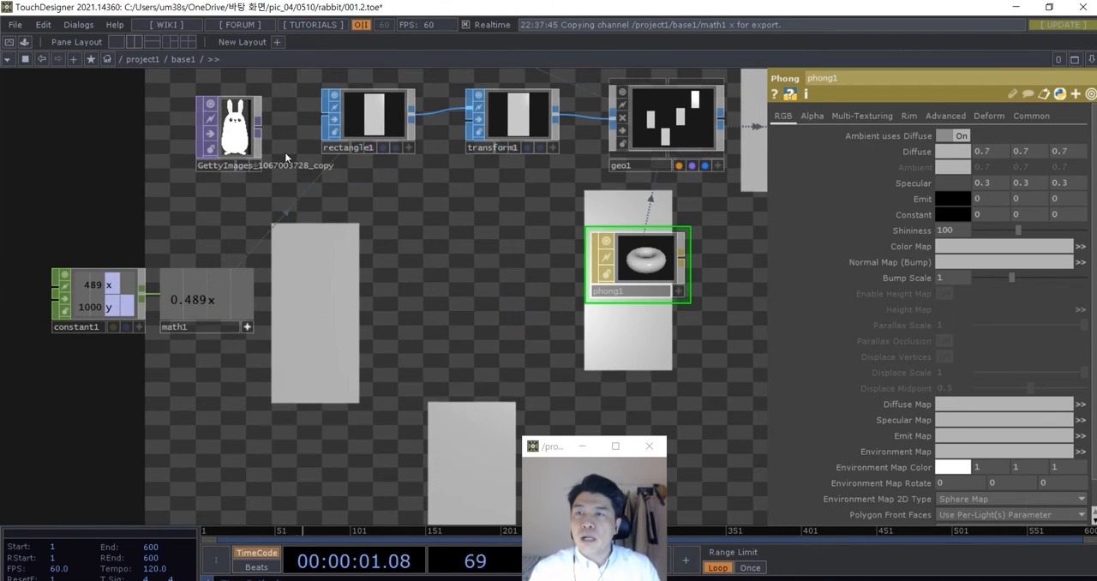
left_click_drag(234, 135, 504, 261)
left_click_drag(462, 340, 259, 334)
scroll(318, 258, "up", 3)
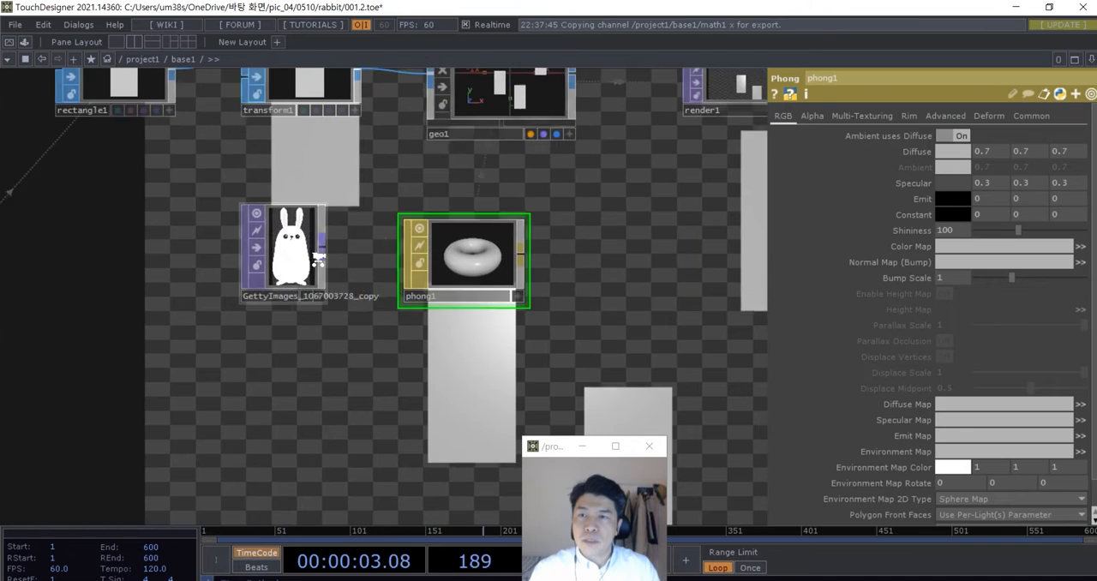
left_click_drag(292, 265, 491, 267)
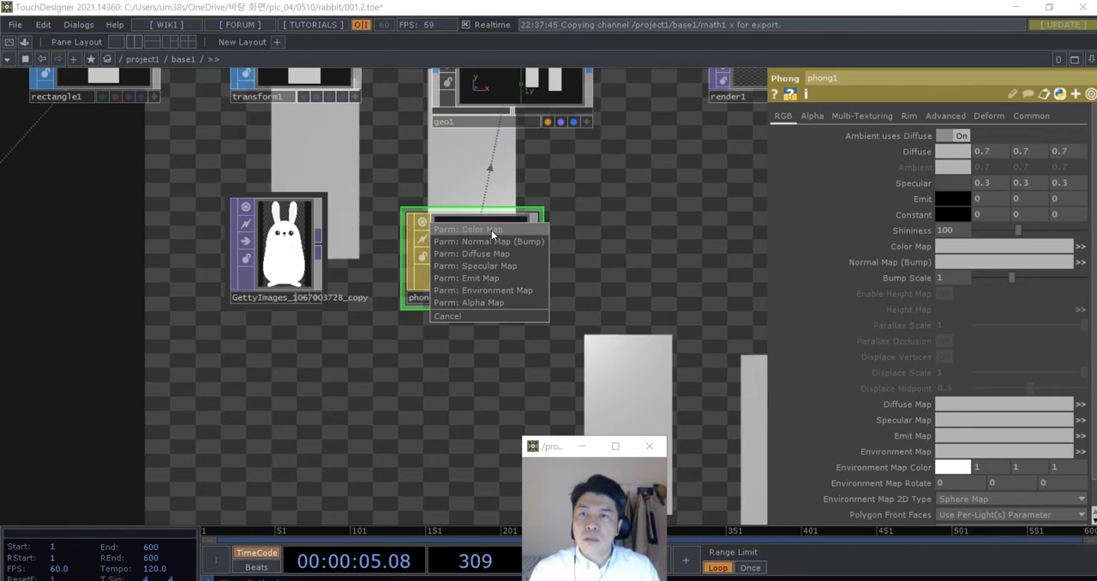
left_click(491, 230)
scroll(539, 339, "down", 3)
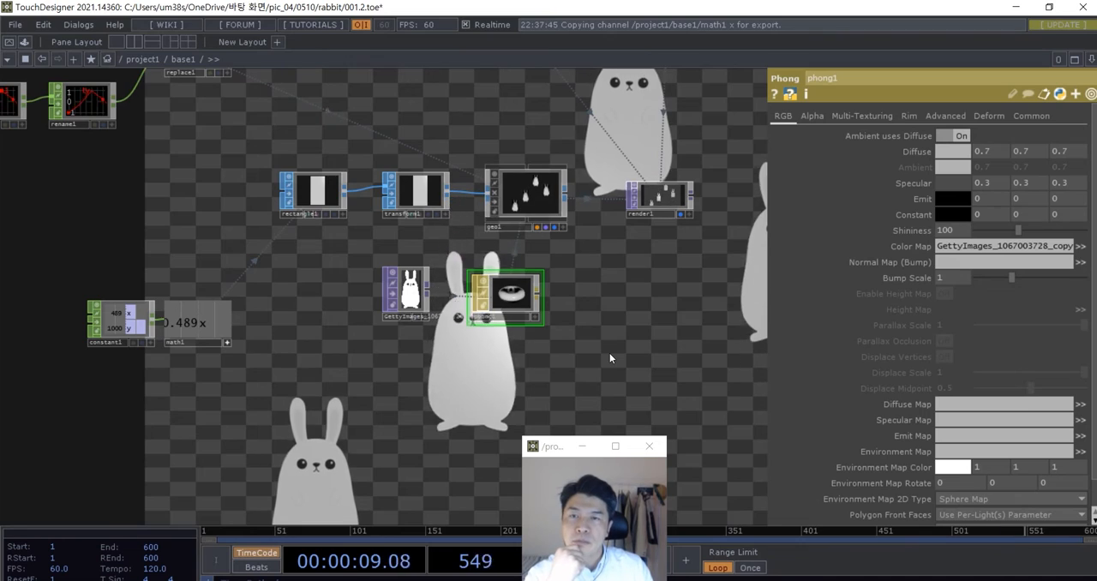
- Pull the Camera COMP back by setting its Translate Z to 6
scroll(610, 353, "down", 4)
scroll(559, 292, "up", 6)
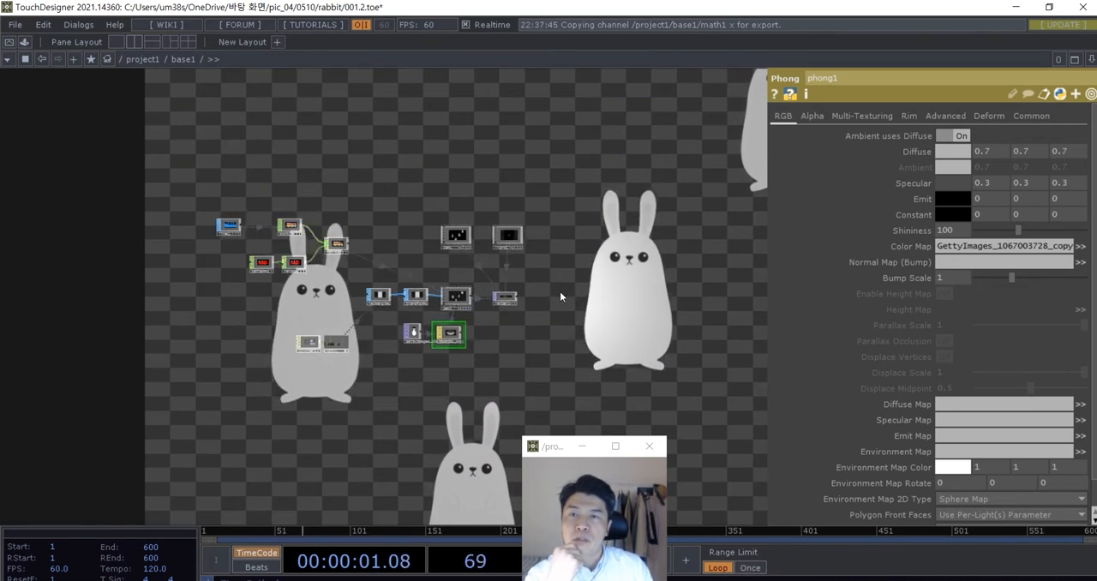
scroll(439, 323, "up", 1)
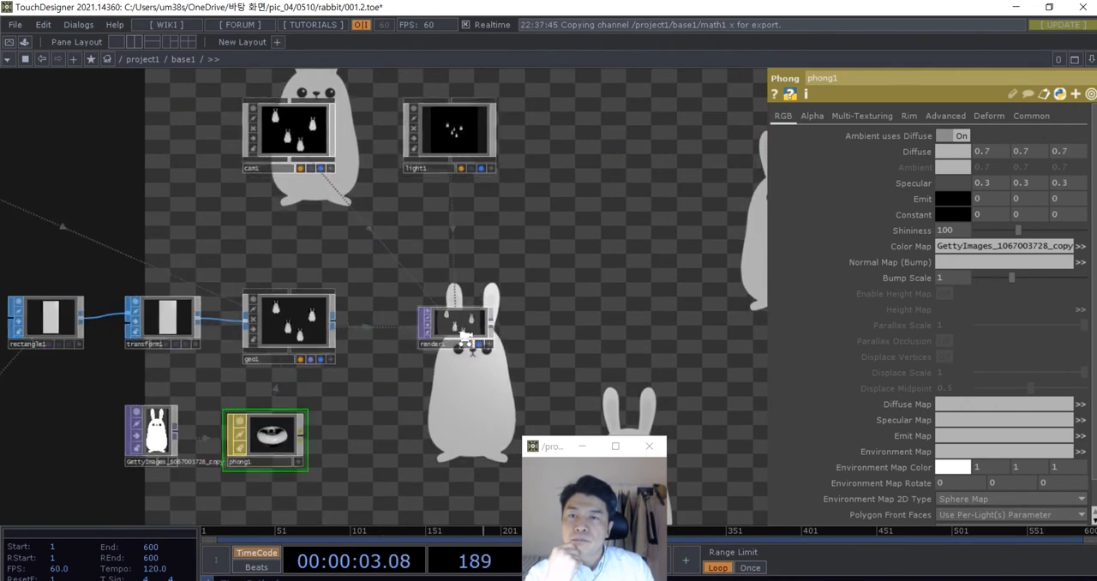
scroll(591, 254, "down", 3)
scroll(463, 191, "up", 2)
left_click_drag(459, 188, 333, 240)
scroll(336, 241, "up", 3)
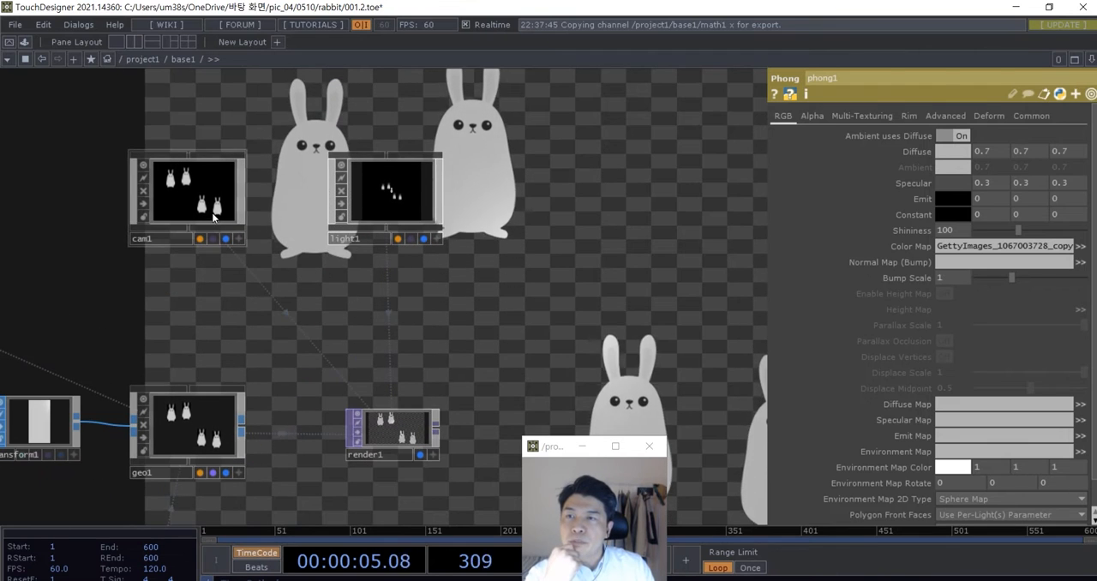
left_click(213, 205)
left_click_drag(471, 336, 480, 299)
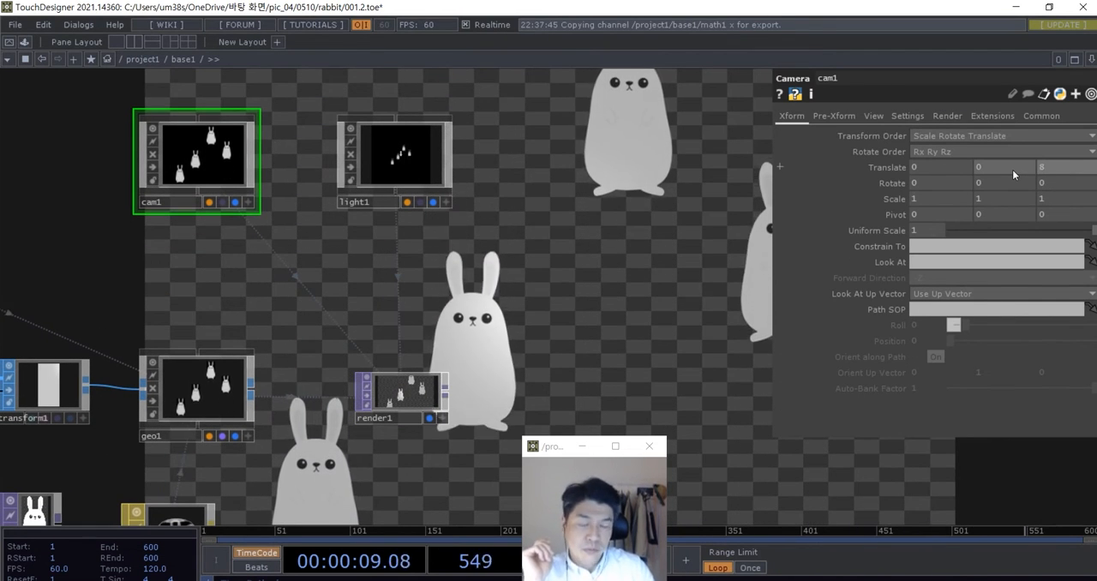
type("8")
key("Return")
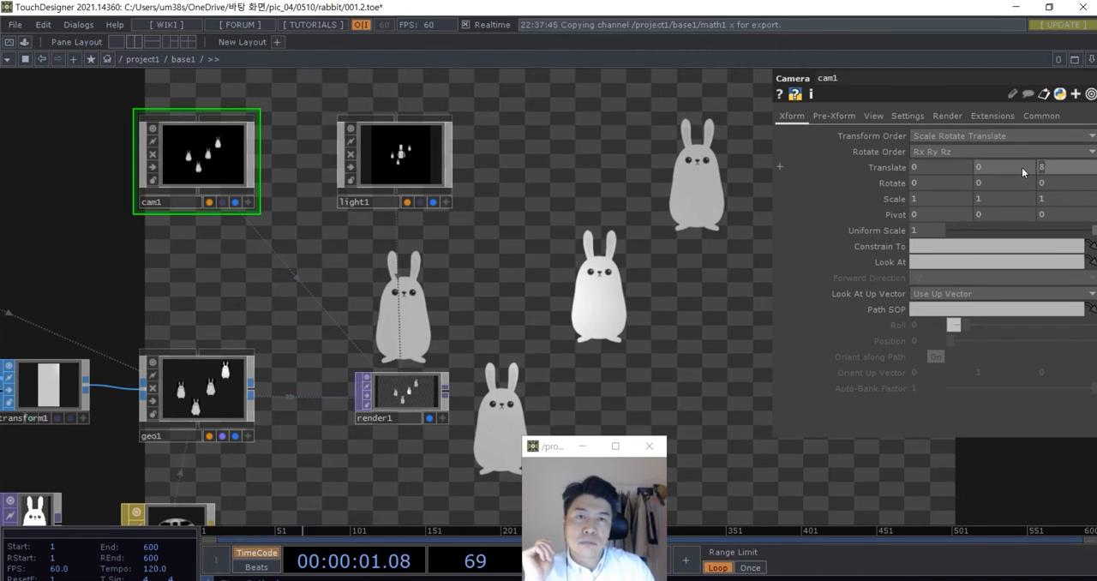
type("6")
key("Return")
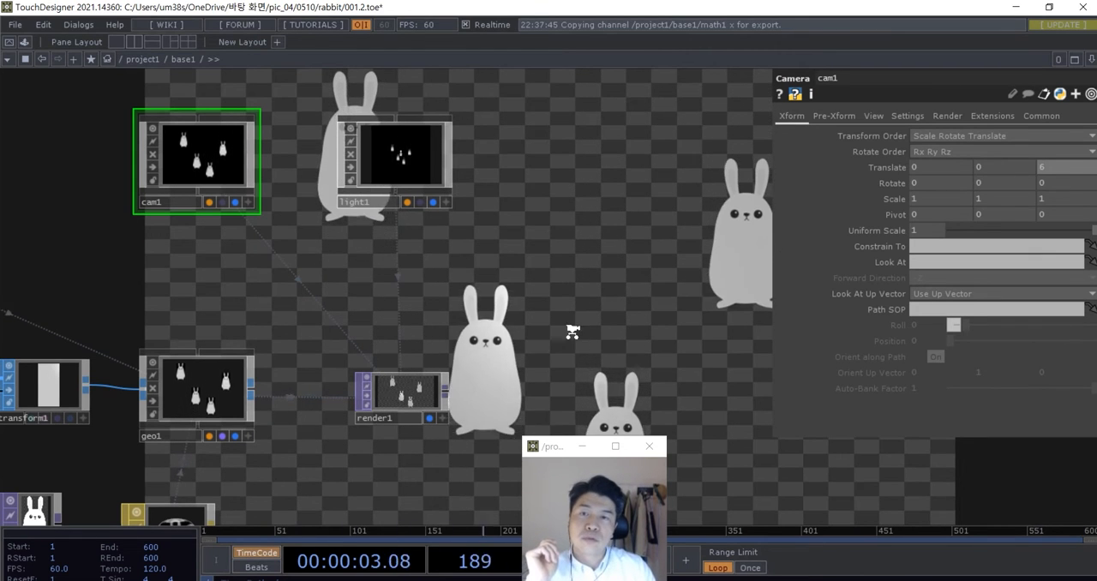
- Set the Render TOP's resolution to 1200 by 1000
scroll(518, 309, "down", 4)
scroll(519, 319, "up", 4)
scroll(435, 441, "up", 2)
left_click_drag(429, 455, 416, 387)
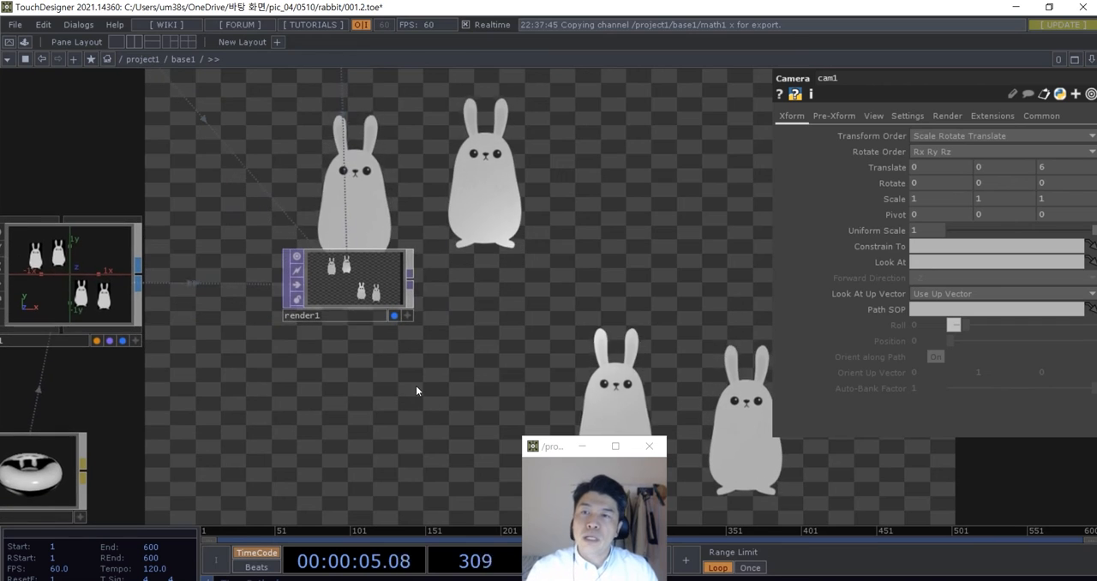
left_click(354, 299)
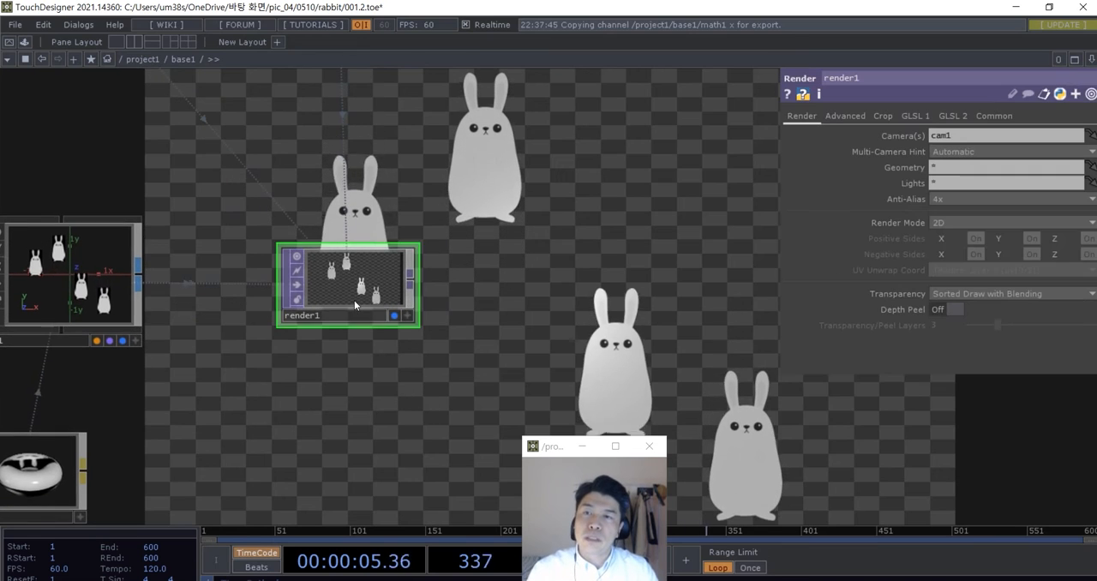
left_click(984, 116)
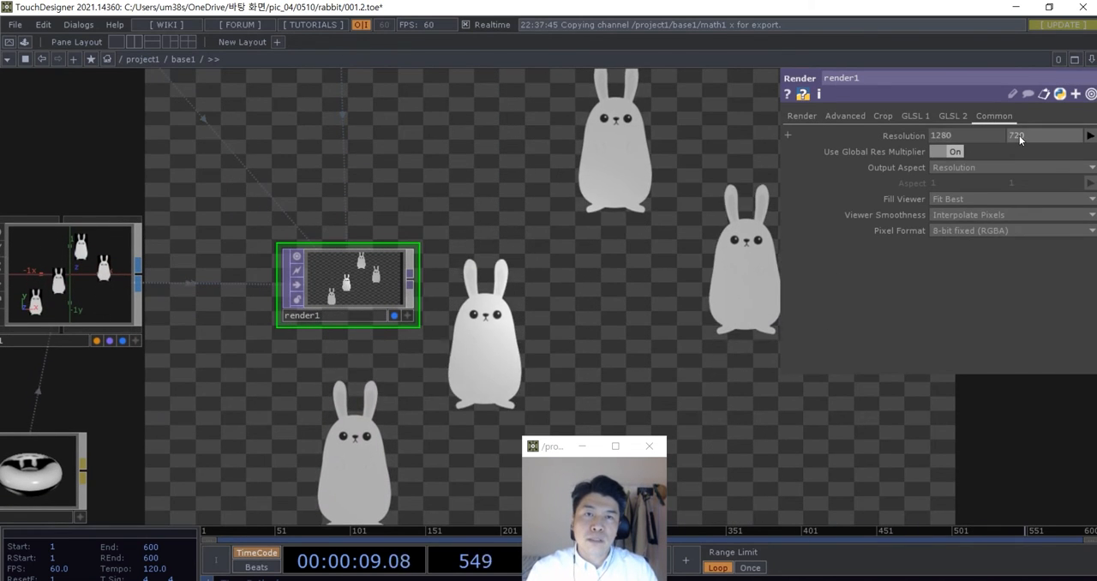
type("1200")
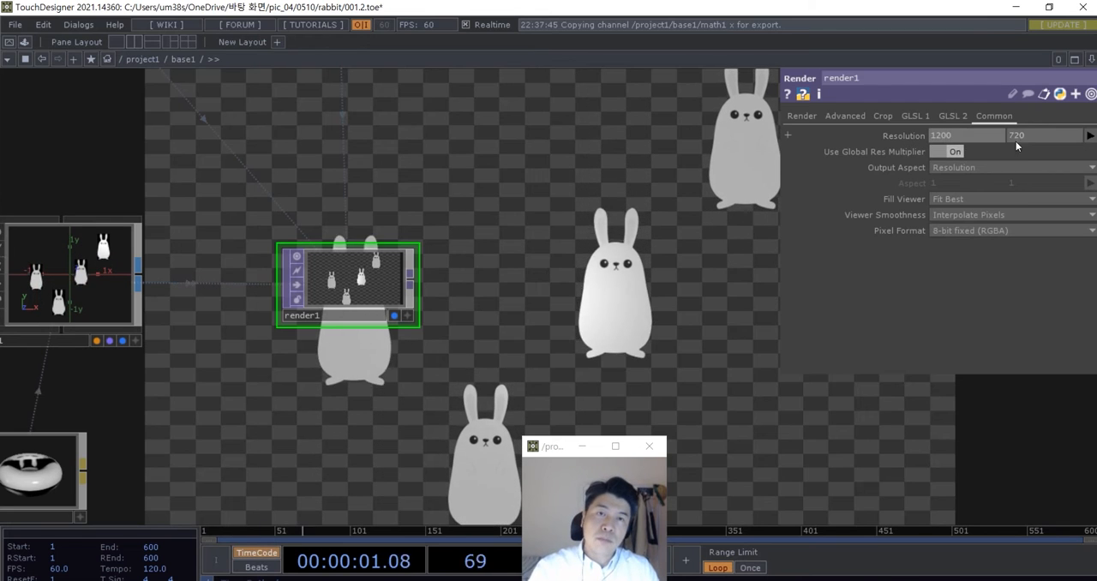
left_click_drag(1026, 138, 993, 138)
type("1000")
left_click(730, 366)
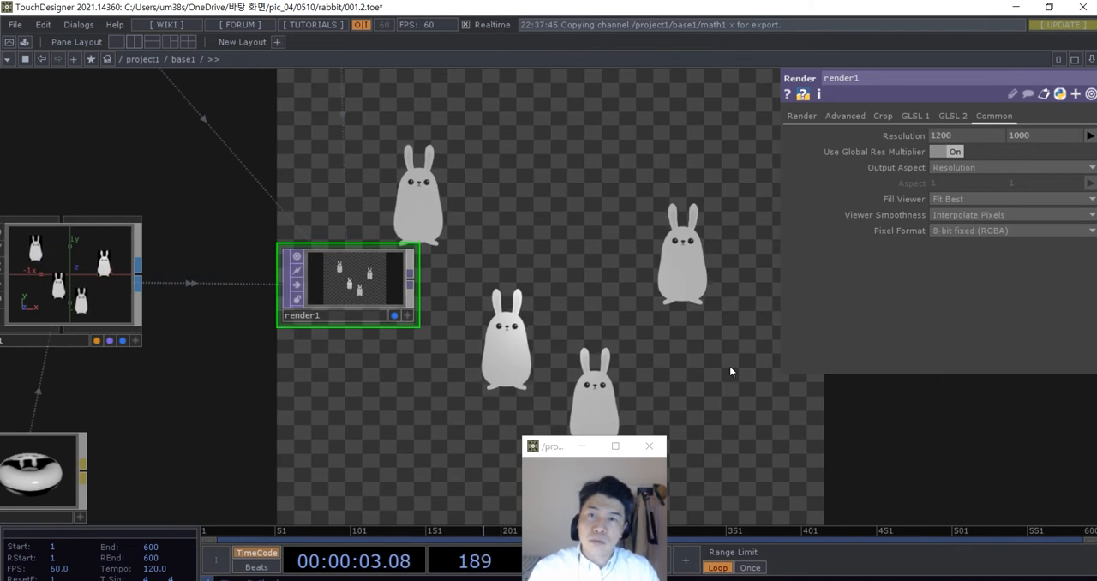
- Add a Constant TOP below the Render TOP
left_click_drag(664, 380, 632, 311)
scroll(453, 345, "up", 4)
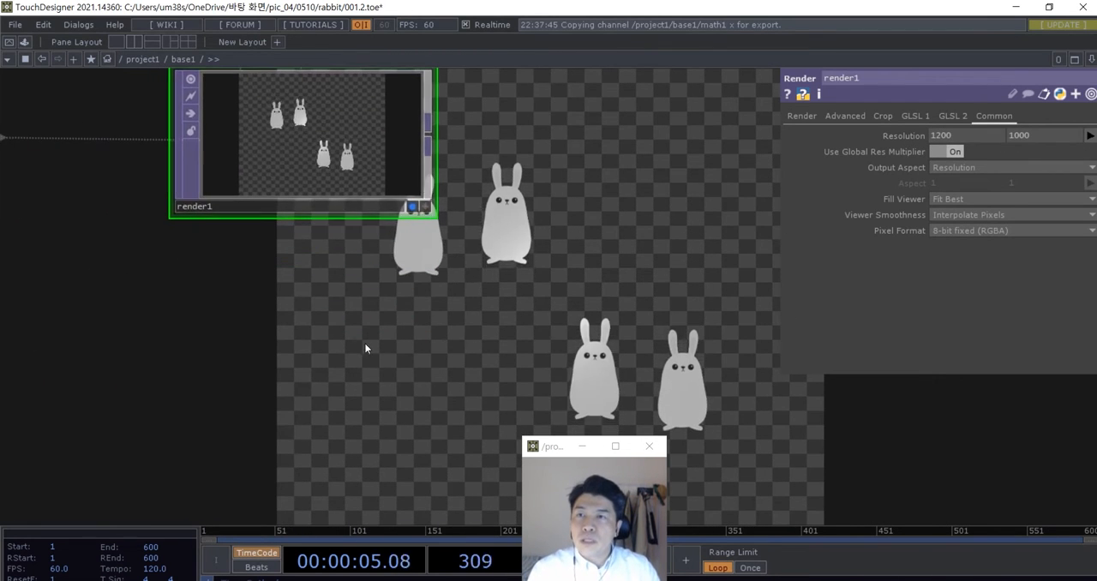
scroll(368, 330, "down", 2)
key("Tab")
left_click(186, 143)
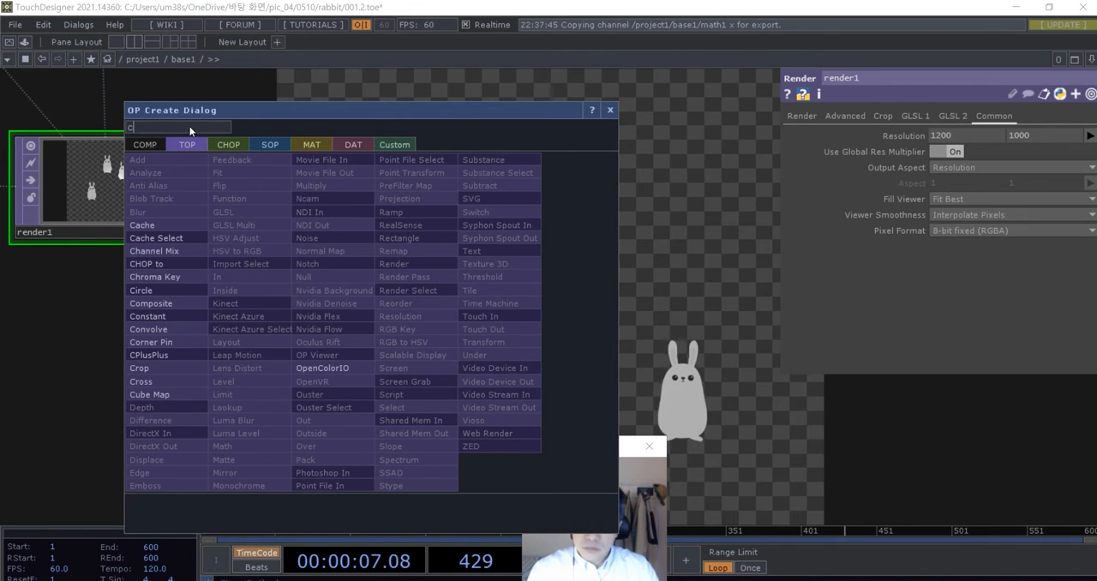
type("con")
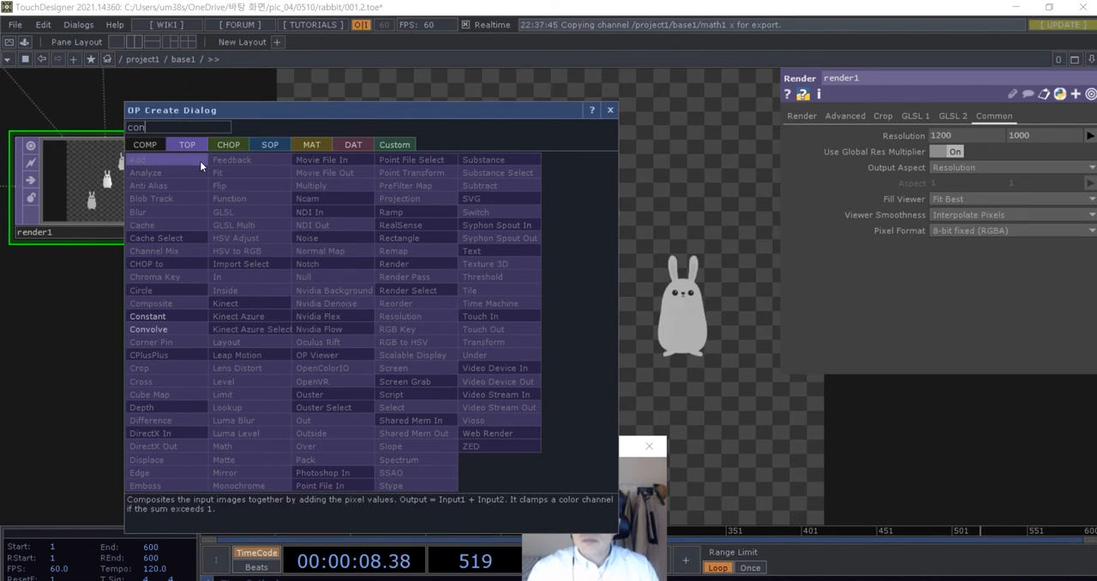
left_click(176, 316)
left_click(111, 360)
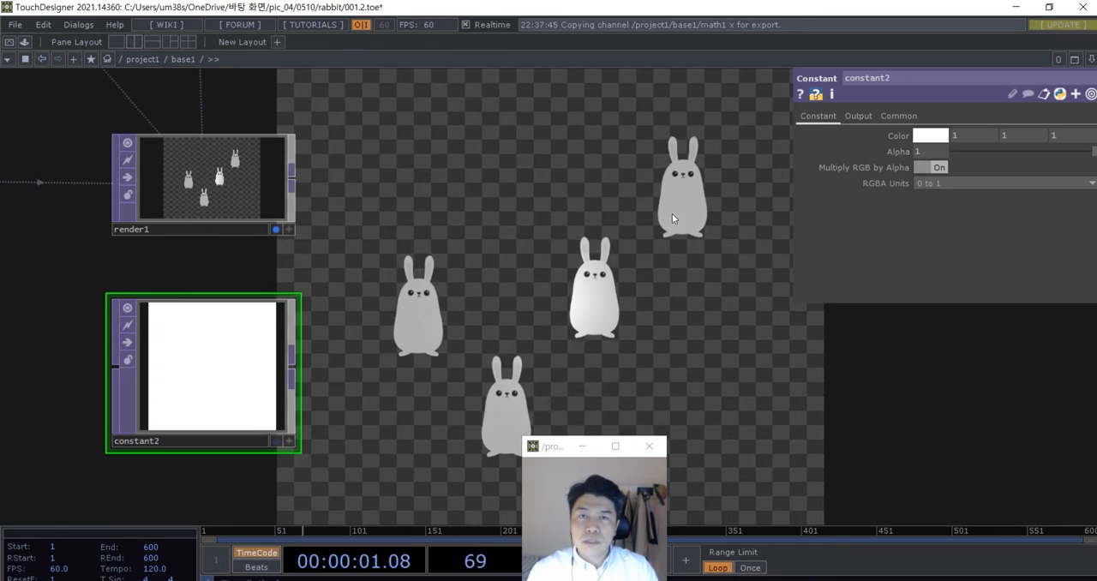
- Set the Constant TOP's resolution to 1200 by 1000
left_click(897, 115)
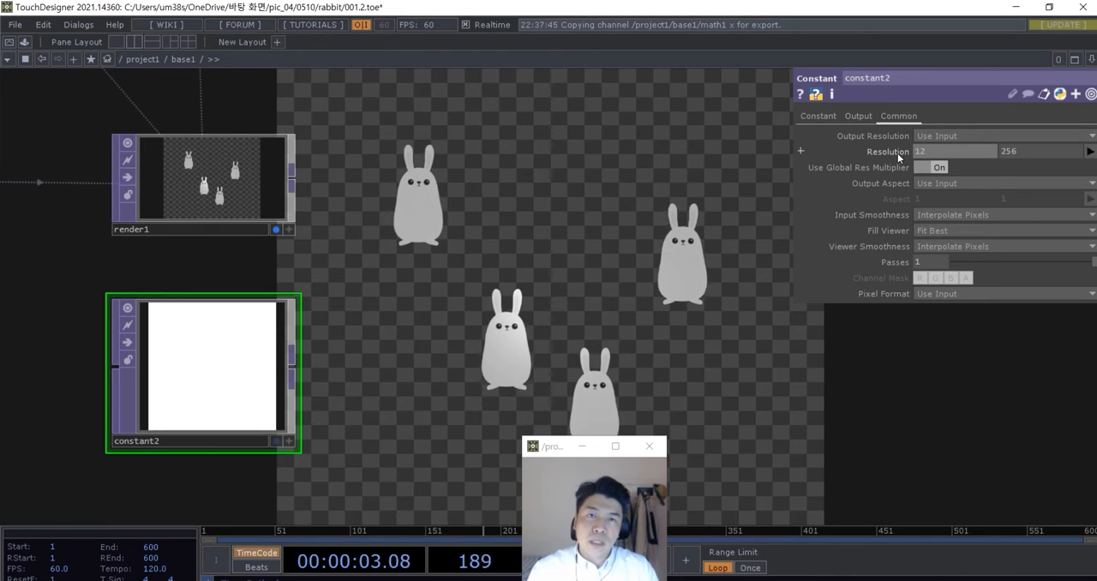
type("1200")
key("Tab")
type("1000")
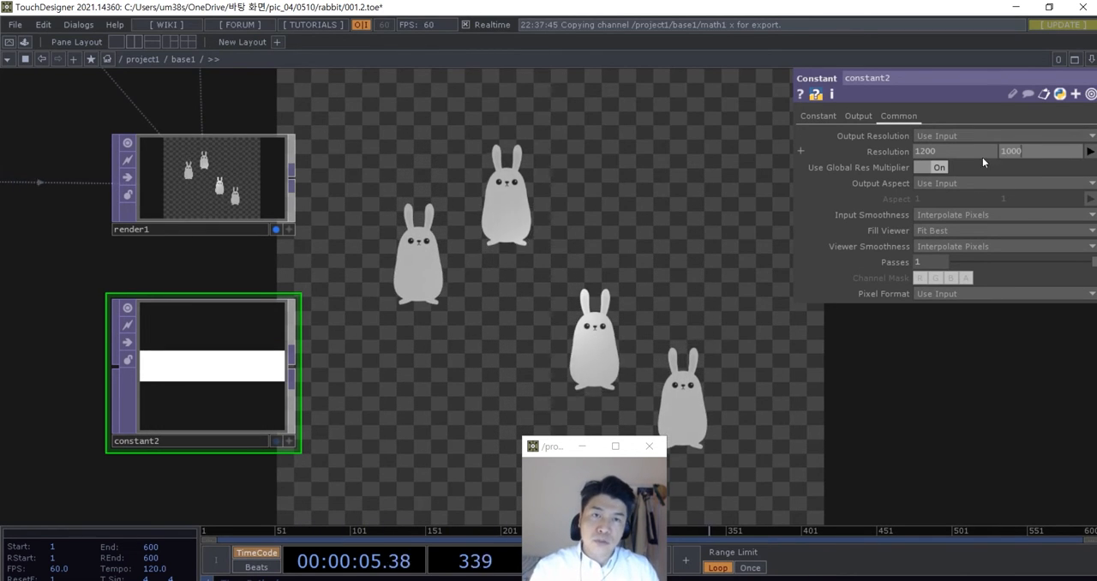
key("Return")
left_click_drag(417, 283, 441, 292)
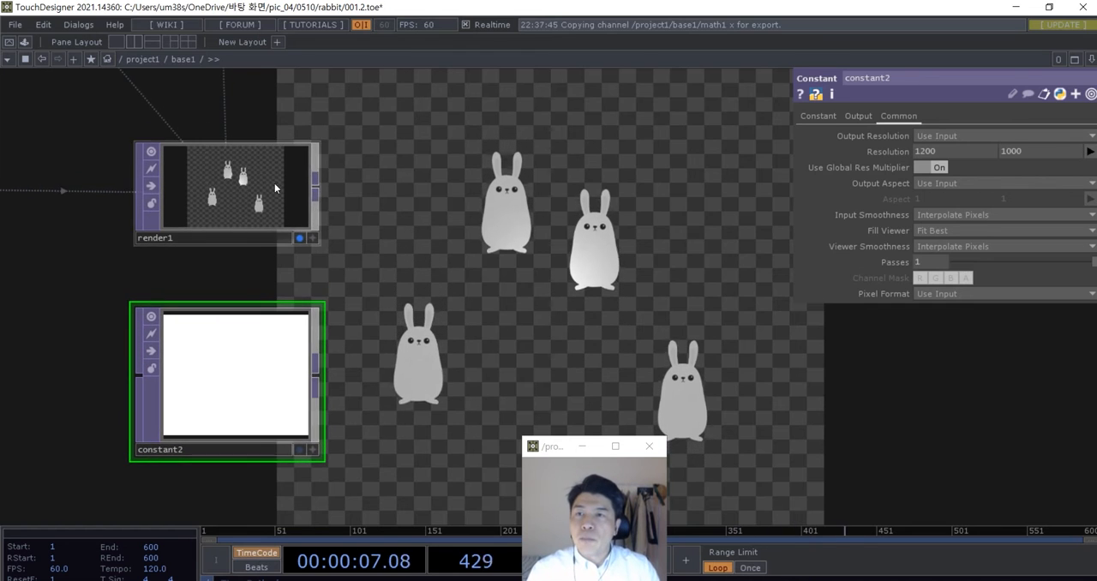
- Delete the Constant TOP below the Render TOP
left_click_drag(381, 251, 428, 223)
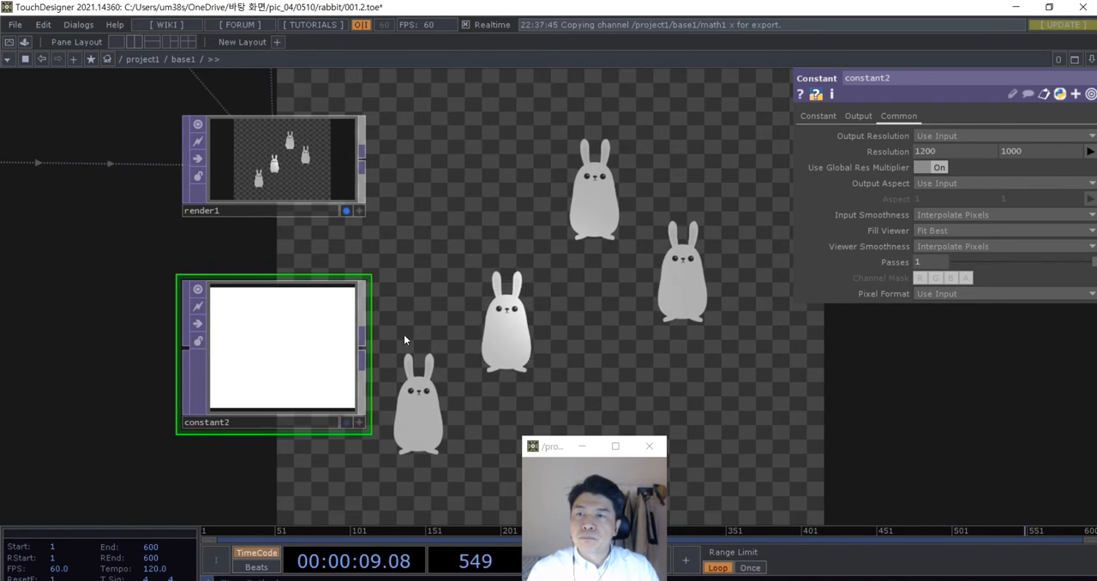
left_click_drag(404, 335, 420, 320)
key("Delete")
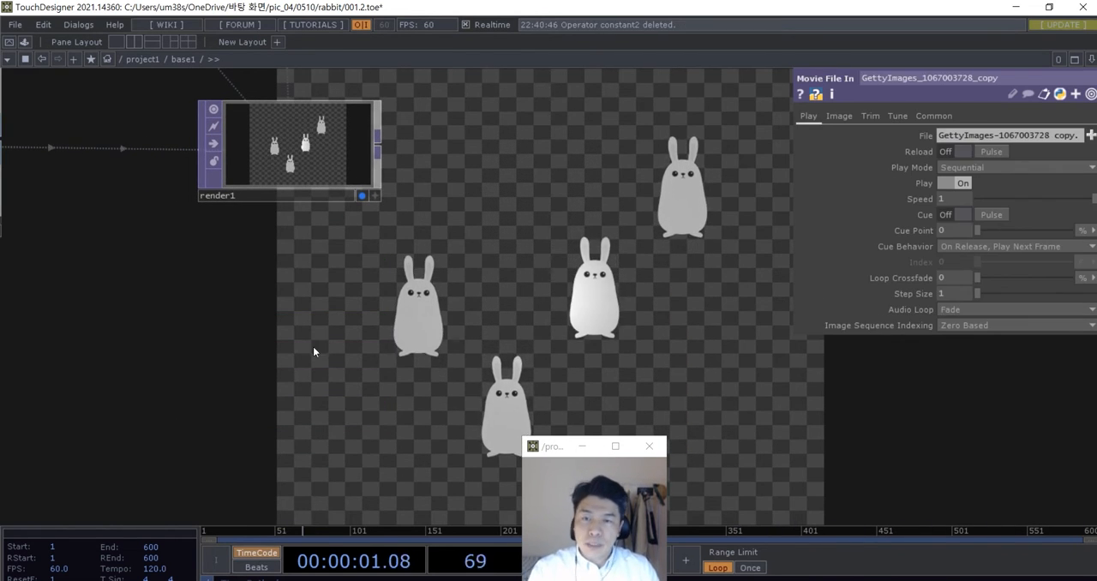
- Add a Ramp TOP below the Render TOP
key("Tab")
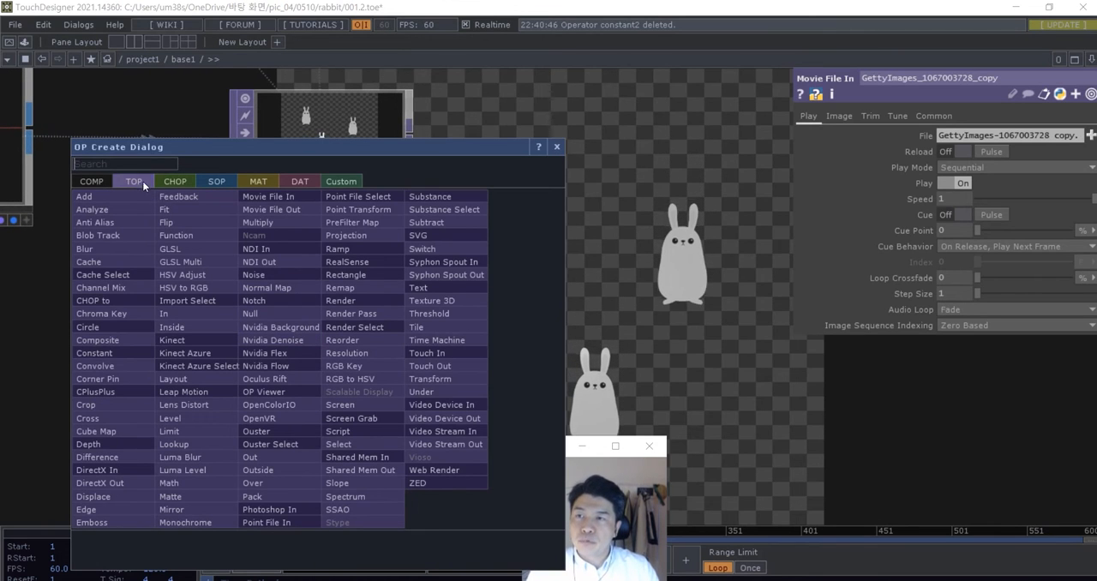
type("ramp")
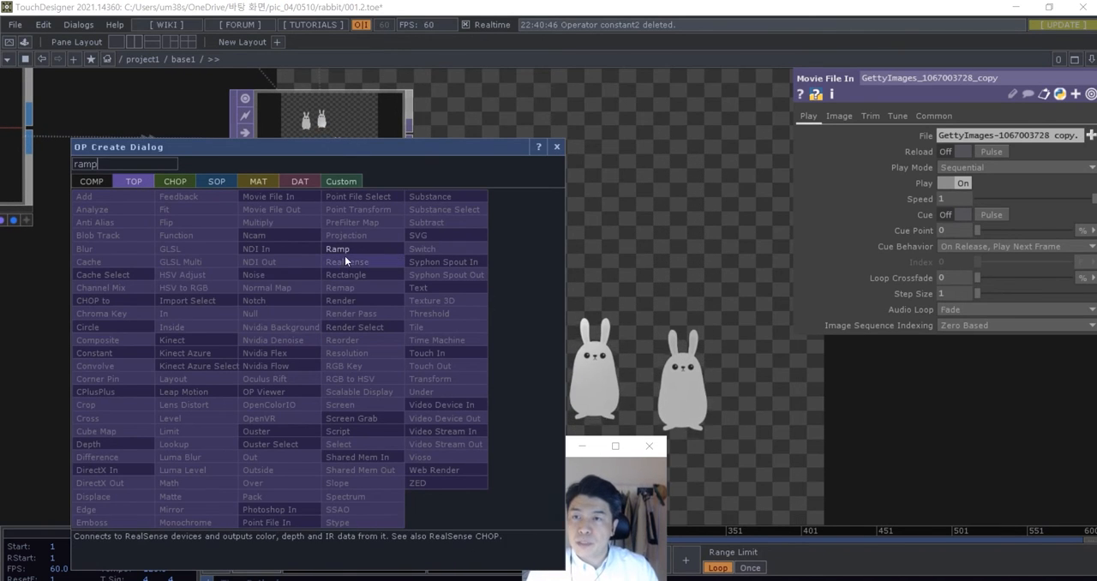
key("Return")
left_click(322, 321)
- Set the Ramp TOP's resolution to 1200 by 1000 and move the node slightly farther below the Render TOP
left_click(895, 115)
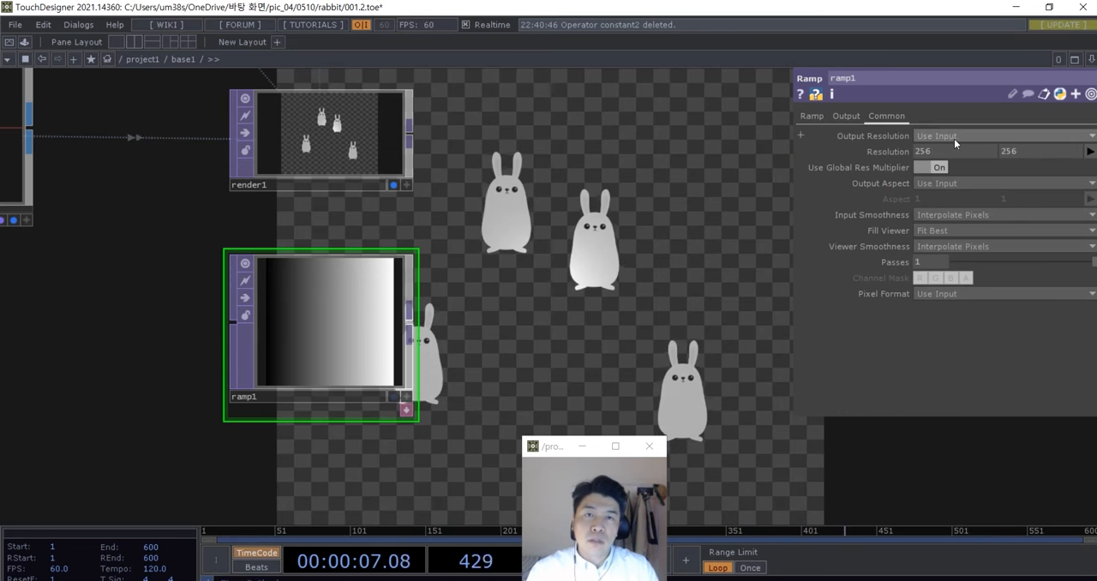
type("1200")
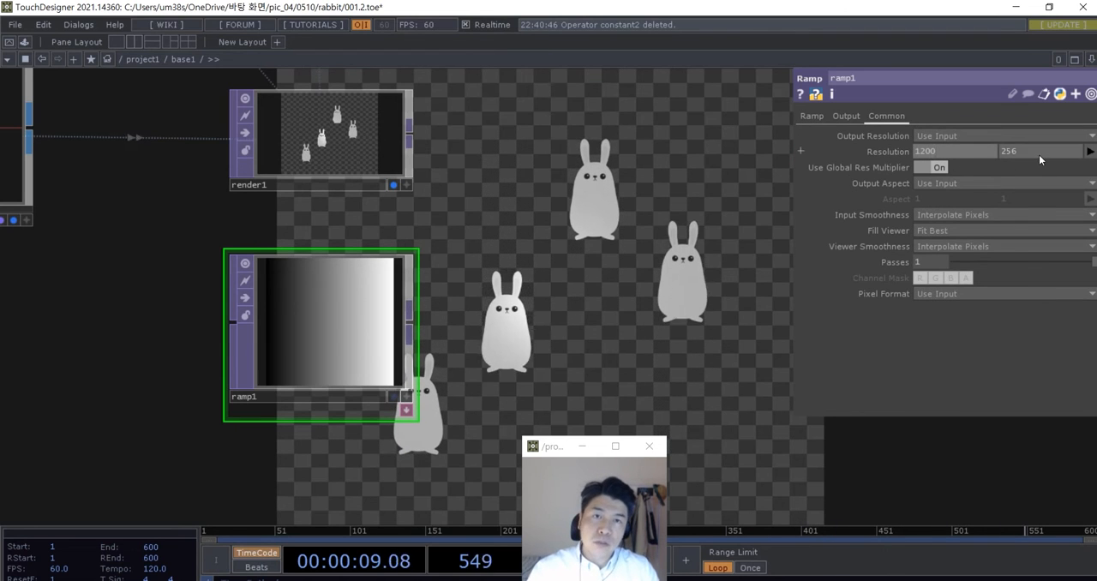
left_click_drag(1039, 154, 996, 153)
type("1000")
key("Return")
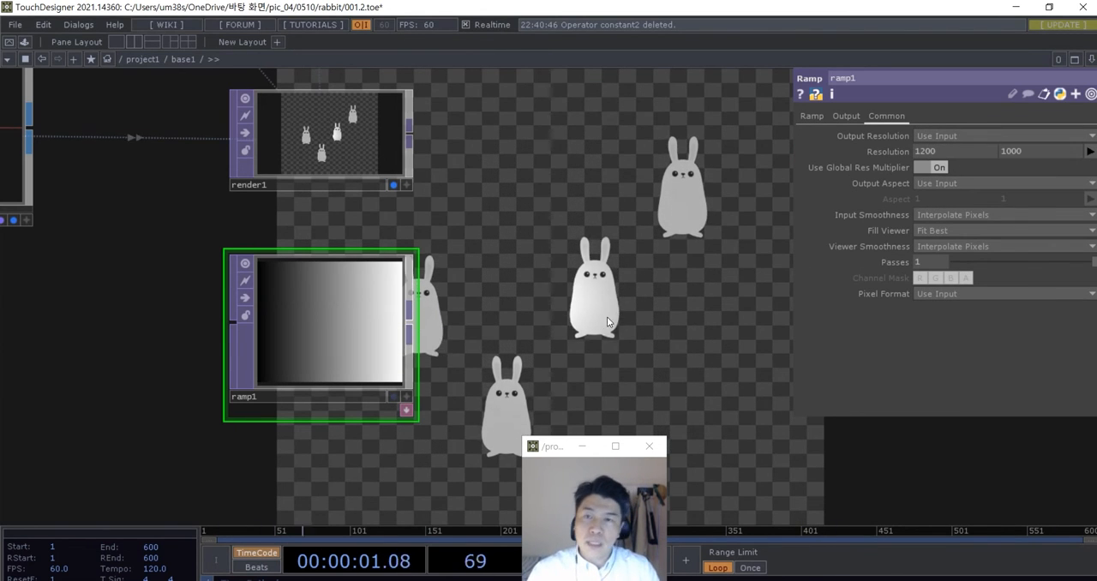
left_click_drag(345, 321, 345, 355)
- Add a Composite TOP beside the Render and Ramp TOPs and wire both into it, with the Render TOP as first input
left_click_drag(552, 312, 536, 316)
key("Tab")
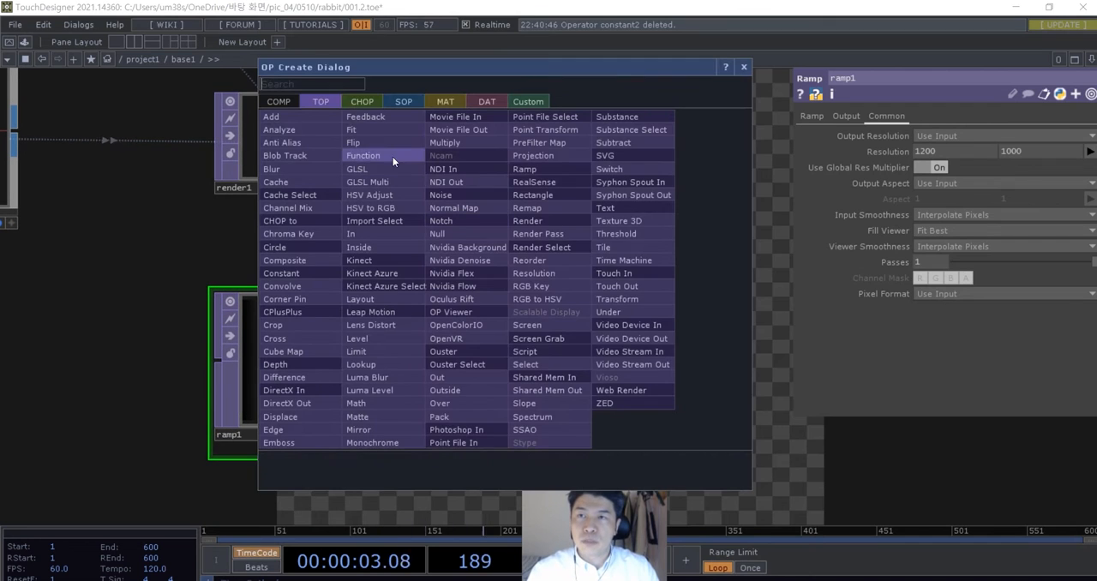
left_click(334, 87)
type("com")
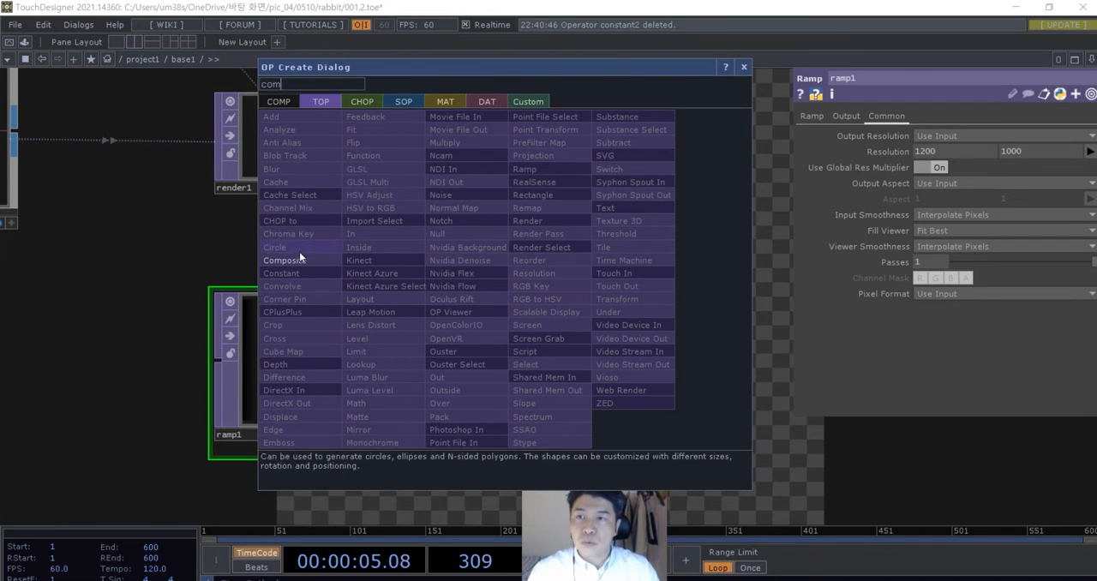
left_click(303, 262)
left_click(590, 251)
left_click_drag(380, 139, 494, 241)
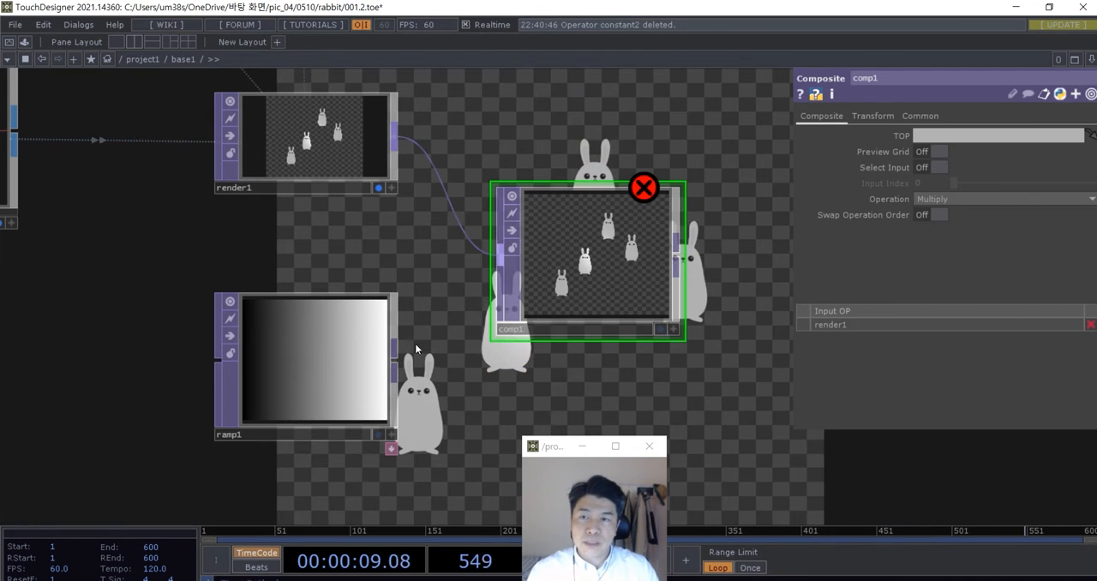
left_click_drag(395, 349, 500, 257)
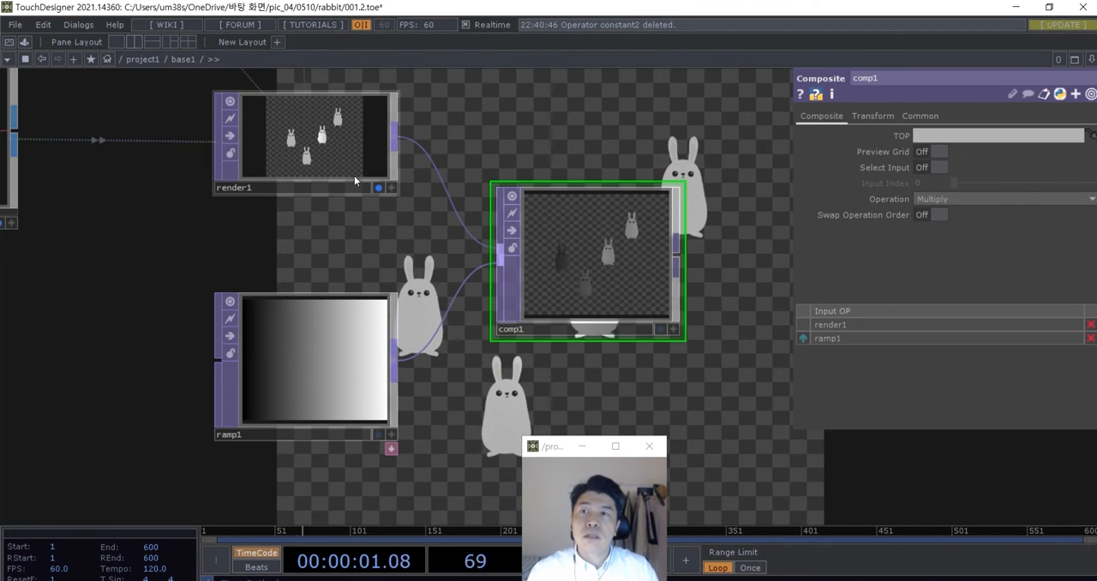
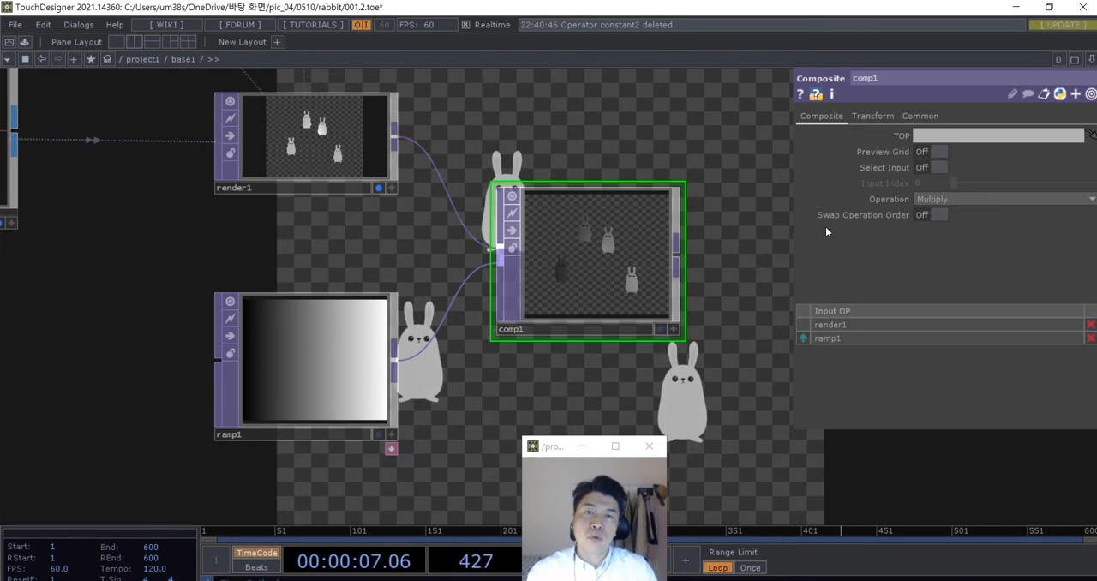
- Set the Composite TOP's operation to Over
left_click(967, 200)
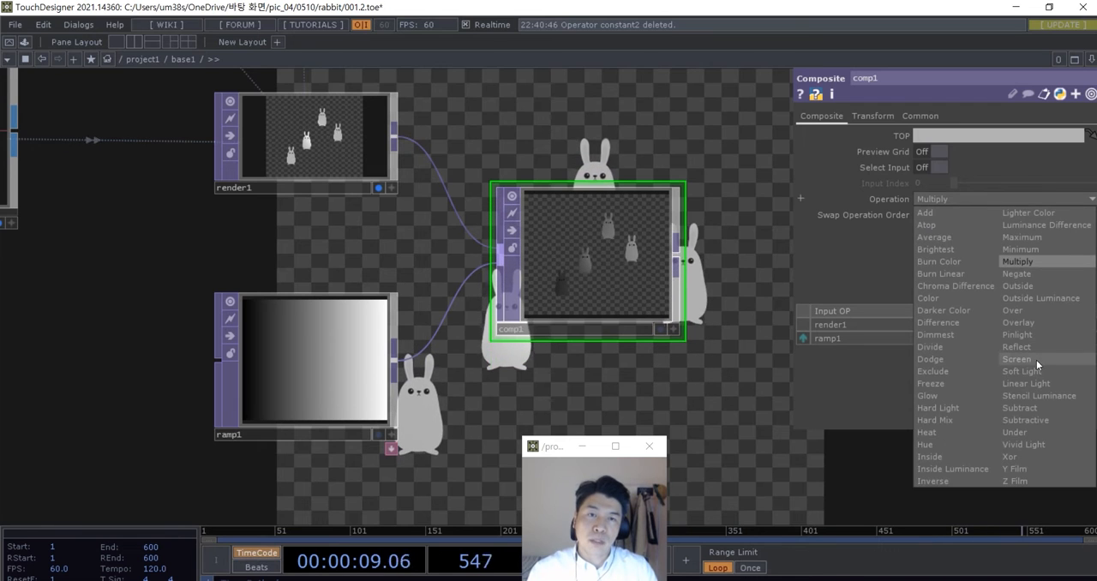
left_click(1030, 312)
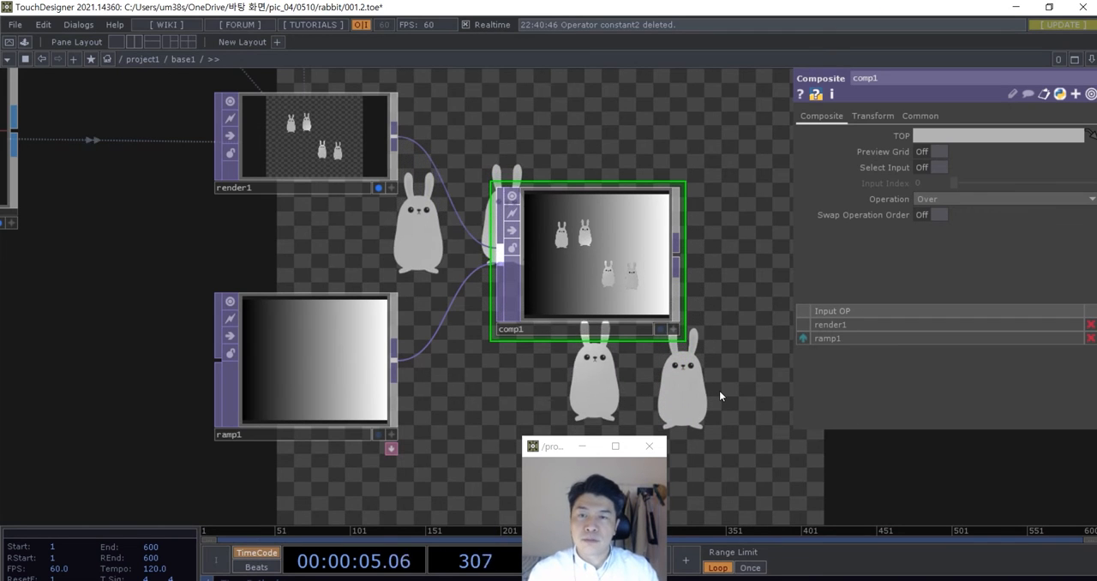
- Set the Ramp TOP's type to Vertical
scroll(355, 399, "up", 2)
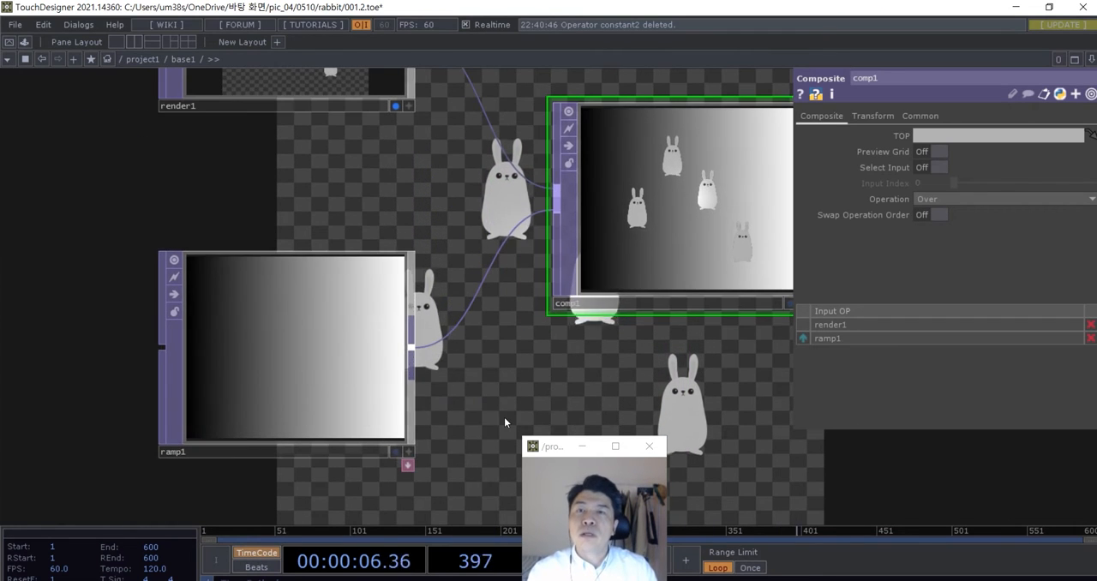
left_click(292, 333)
scroll(311, 329, "down", 2)
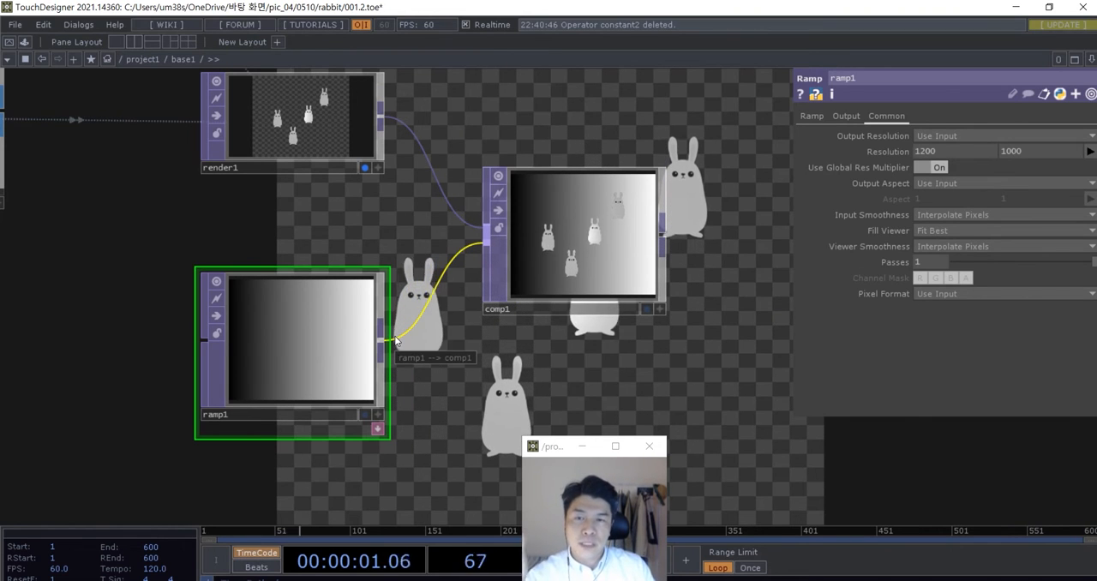
left_click_drag(499, 365, 558, 365)
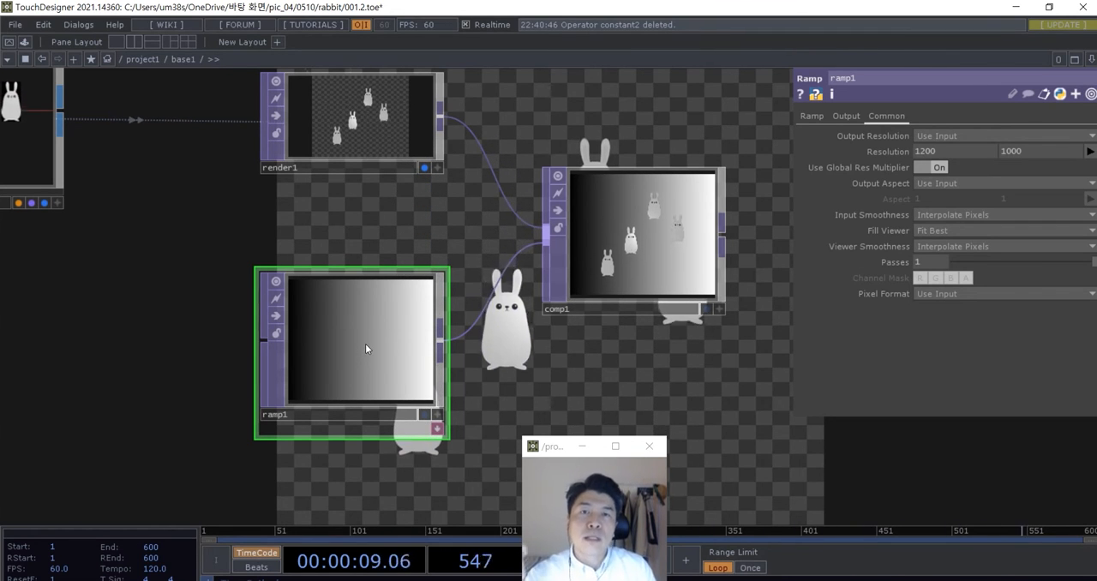
left_click(810, 116)
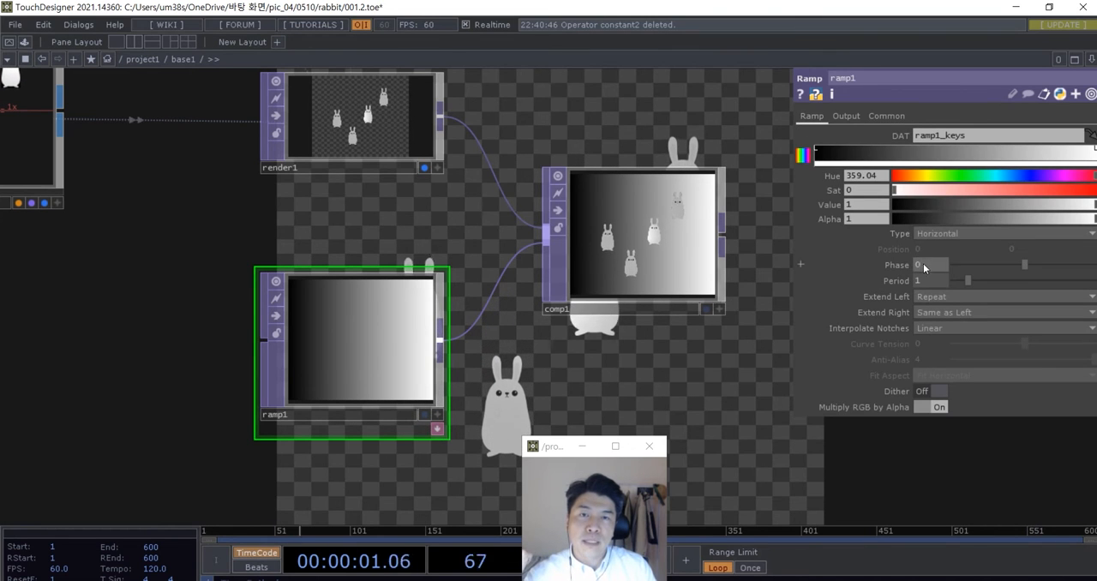
left_click(930, 233)
left_click(934, 249)
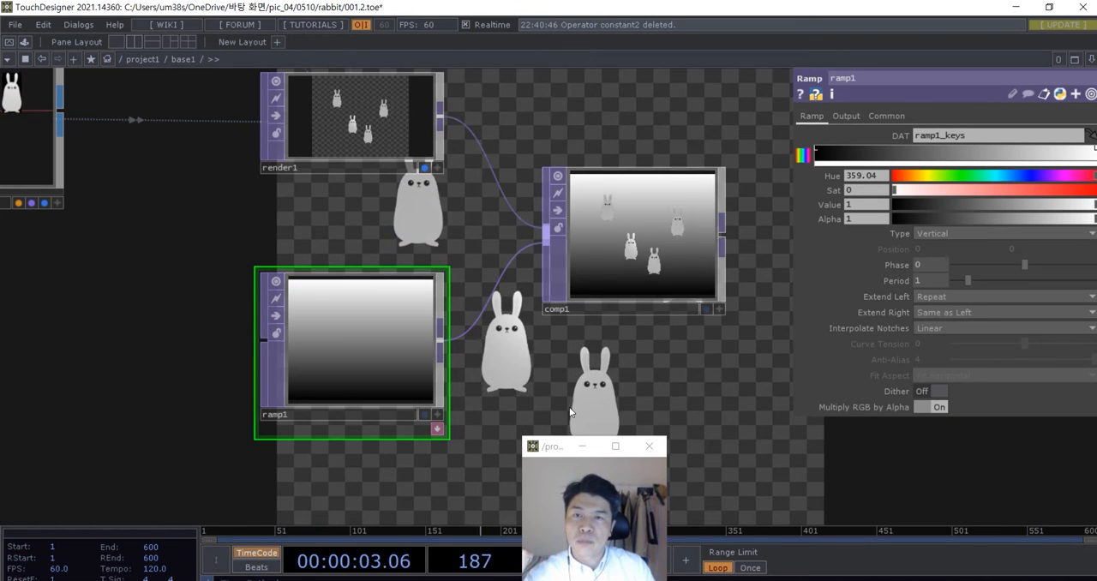
- Recolour the ramp's black end to a sandy tan with hue 38, saturation about 0.36 and value 0.72
left_click_drag(648, 375, 677, 368)
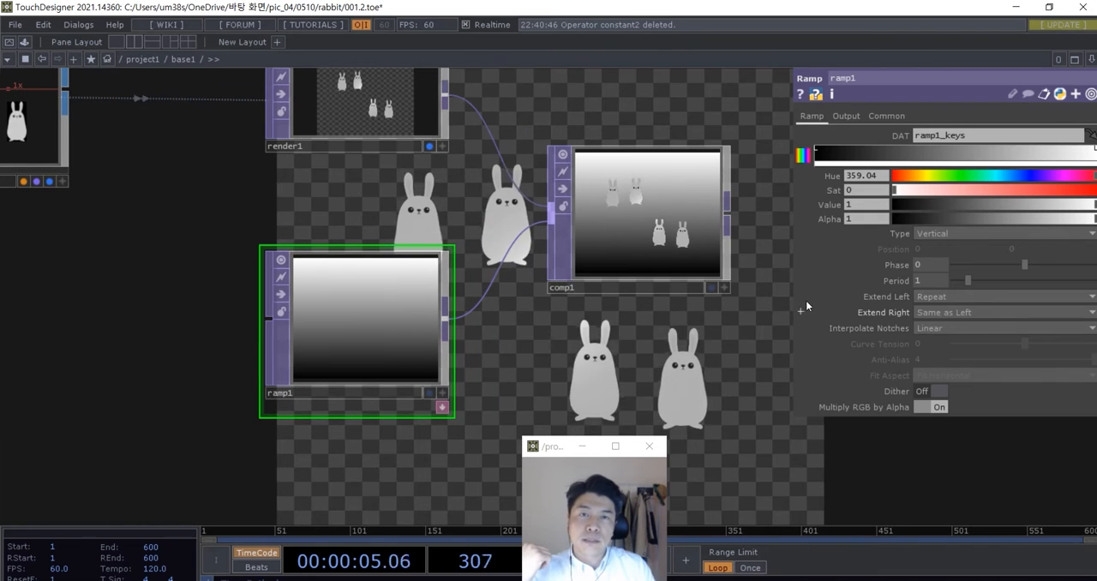
left_click(816, 153)
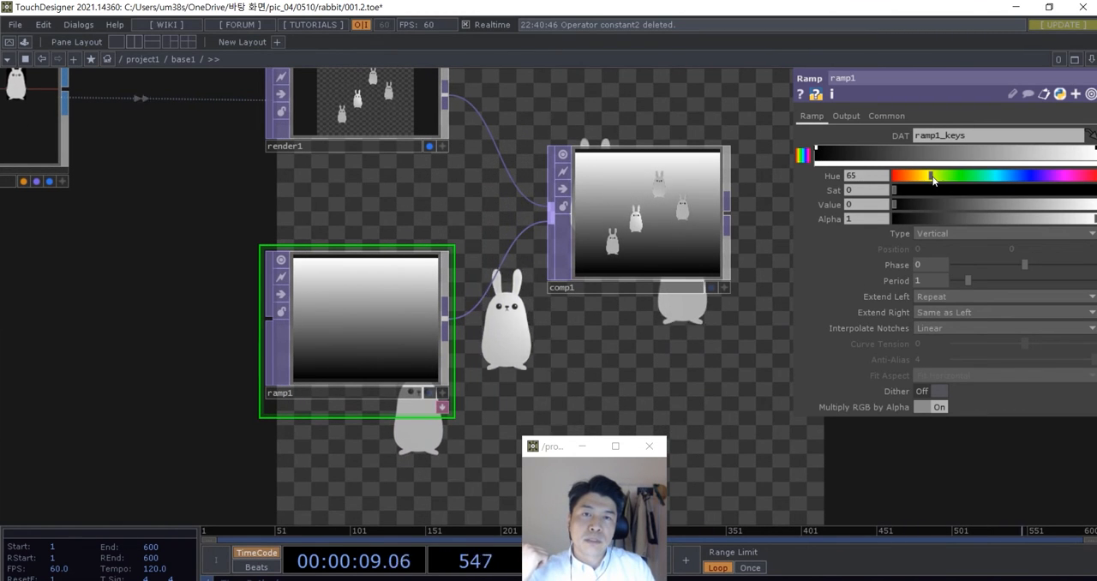
left_click(1001, 189)
left_click(1038, 205)
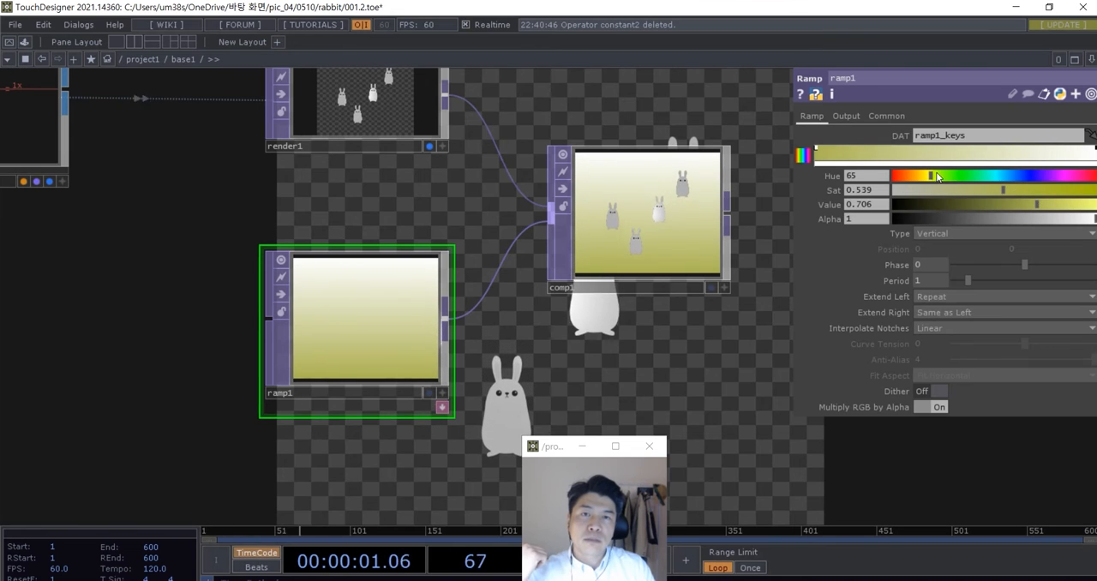
left_click_drag(938, 177, 920, 176)
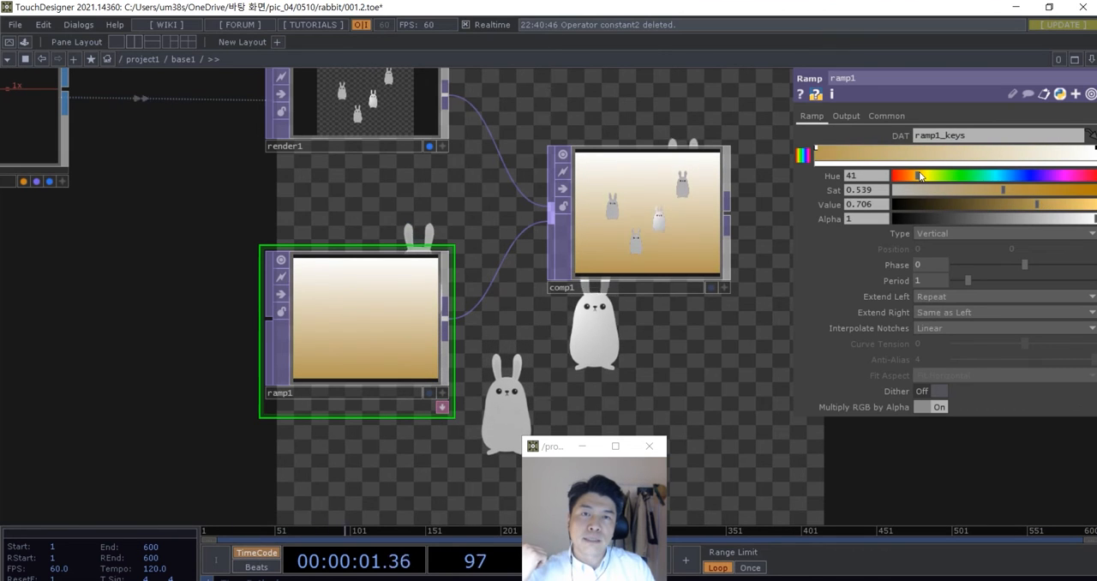
left_click(970, 189)
- Recolour the ramp's white end to light cyan with hue 181 and saturation 0.33
left_click(1031, 168)
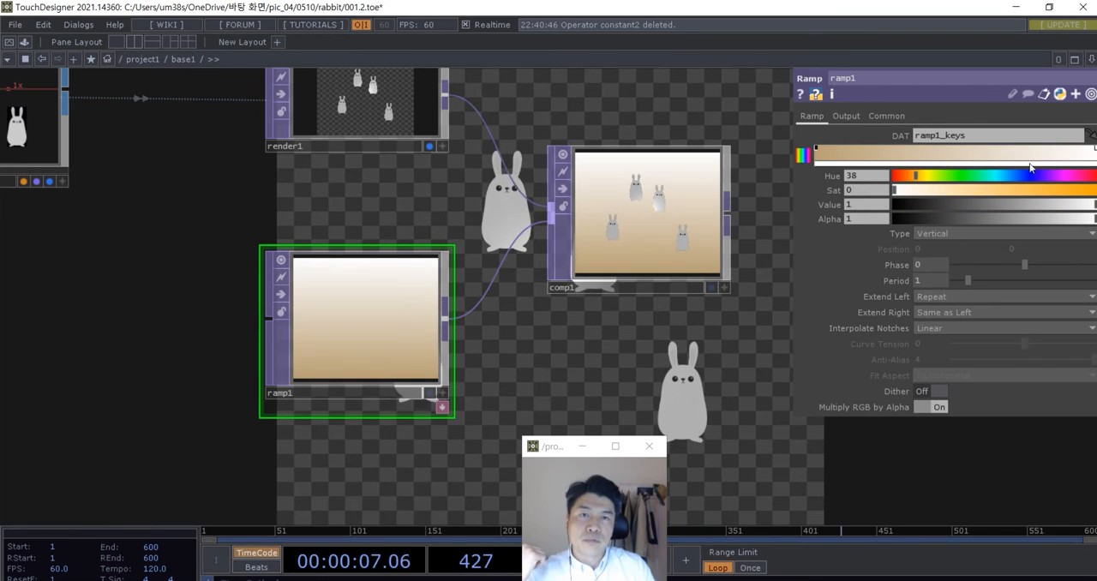
left_click(959, 190)
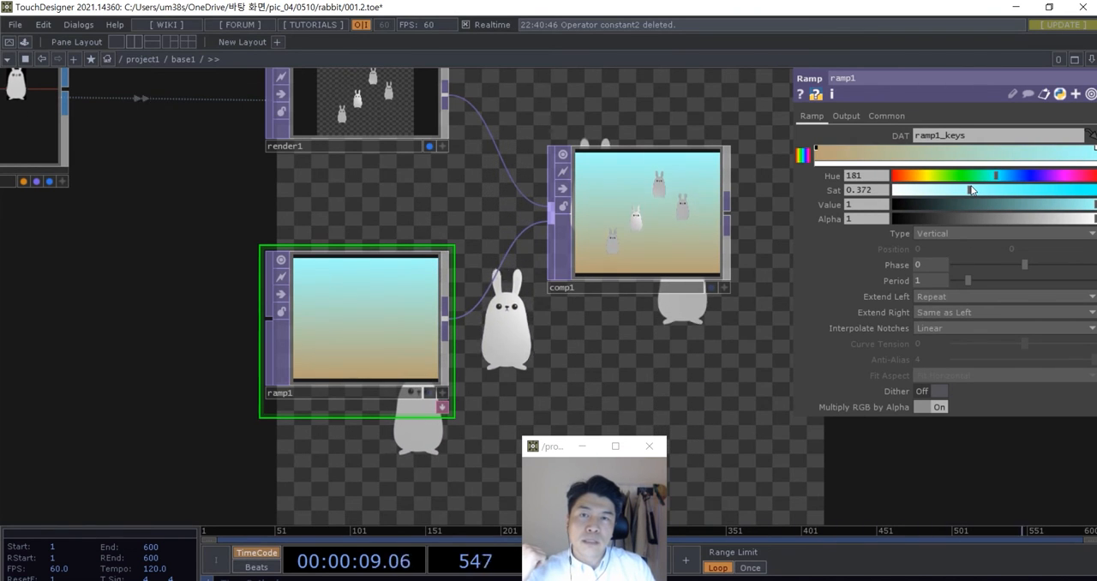
- Display the Composite TOP as the network background and turn off the Render TOP's background display
left_click_drag(645, 348, 538, 356)
left_click(602, 294)
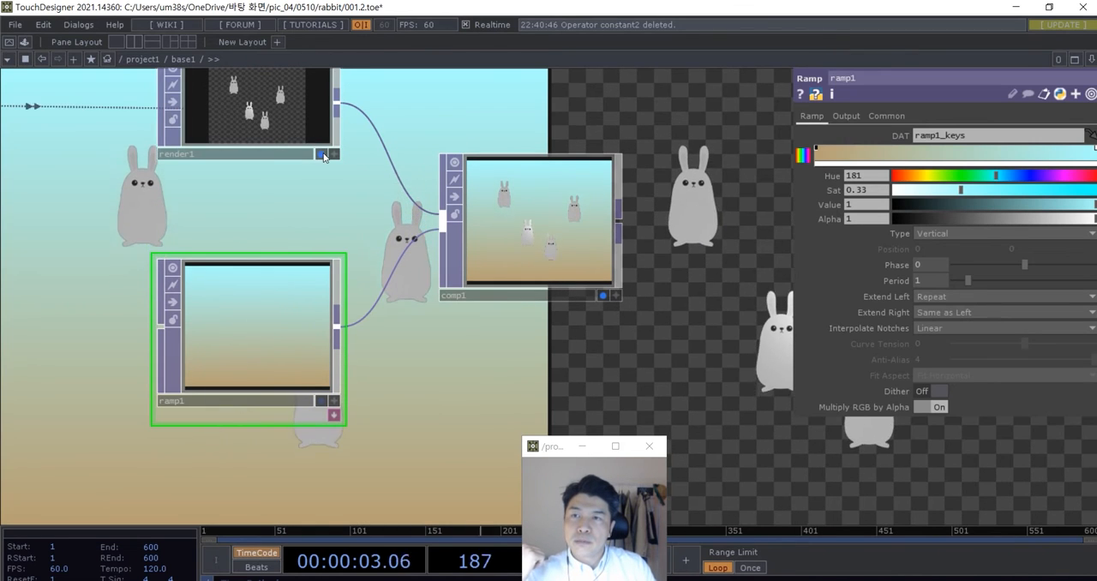
scroll(514, 309, "down", 5)
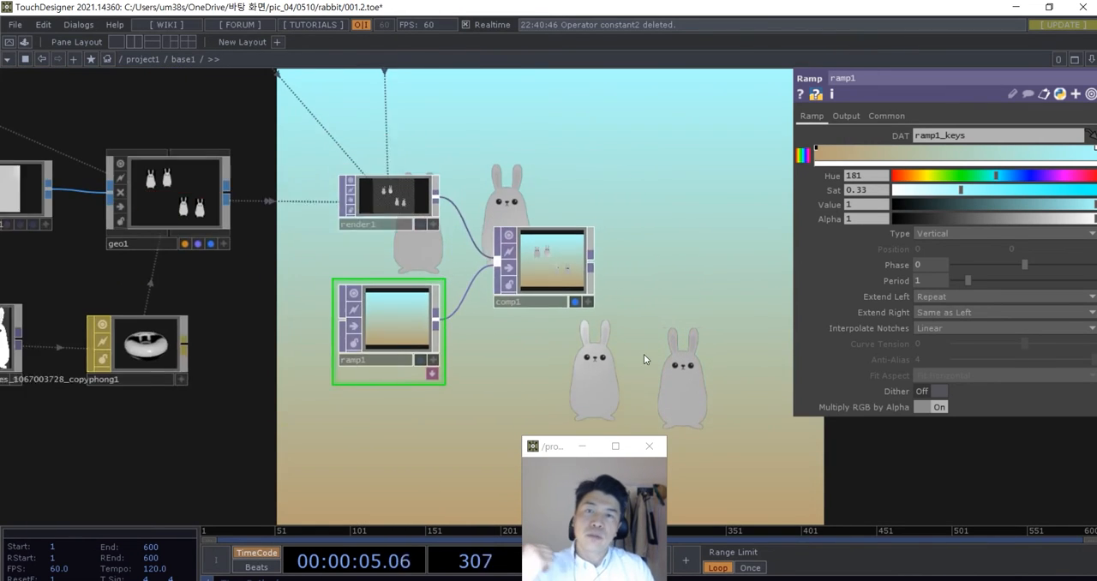
scroll(600, 359, "up", 5)
- Lower the saturation of the ramp's cyan end to 0.188
left_click_drag(601, 359, 627, 357)
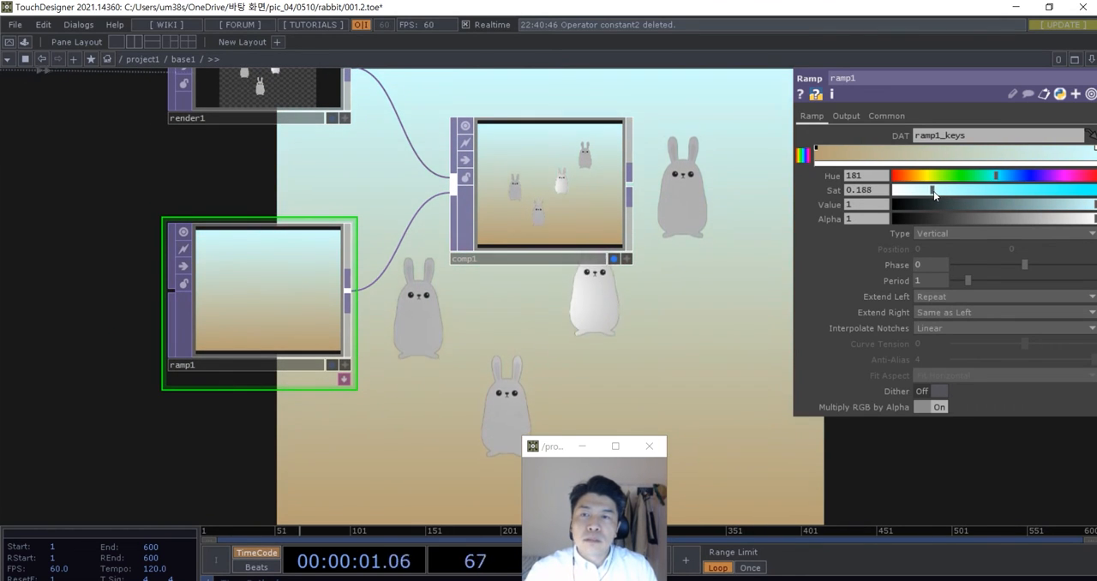
scroll(744, 360, "down", 4)
left_click_drag(744, 360, 497, 299)
scroll(489, 306, "down", 2)
scroll(426, 260, "up", 3)
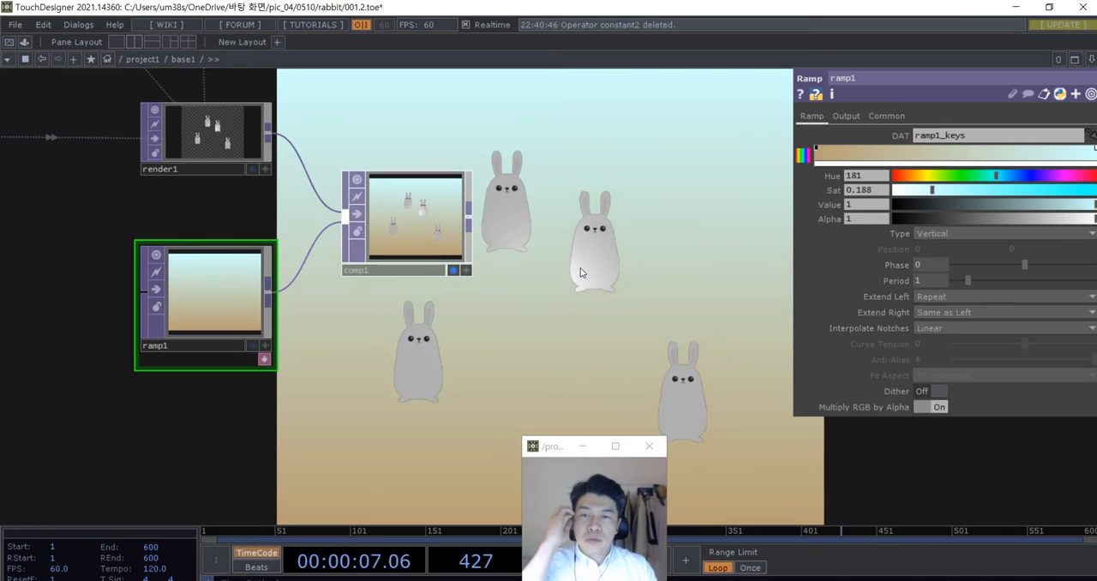
- Move the Composite TOP up and farther away from the Render and Ramp TOPs to make room below it
left_click_drag(421, 226, 447, 198)
left_click_drag(476, 338, 479, 292)
mouse_move(434, 140)
left_mouse_down()
mouse_move(484, 140)
mouse_move(485, 115)
left_mouse_up()
mouse_move(453, 310)
left_mouse_down()
mouse_move(423, 329)
mouse_move(407, 367)
left_mouse_up()
- Add a Circle TOP below the Composite TOP
key("Tab")
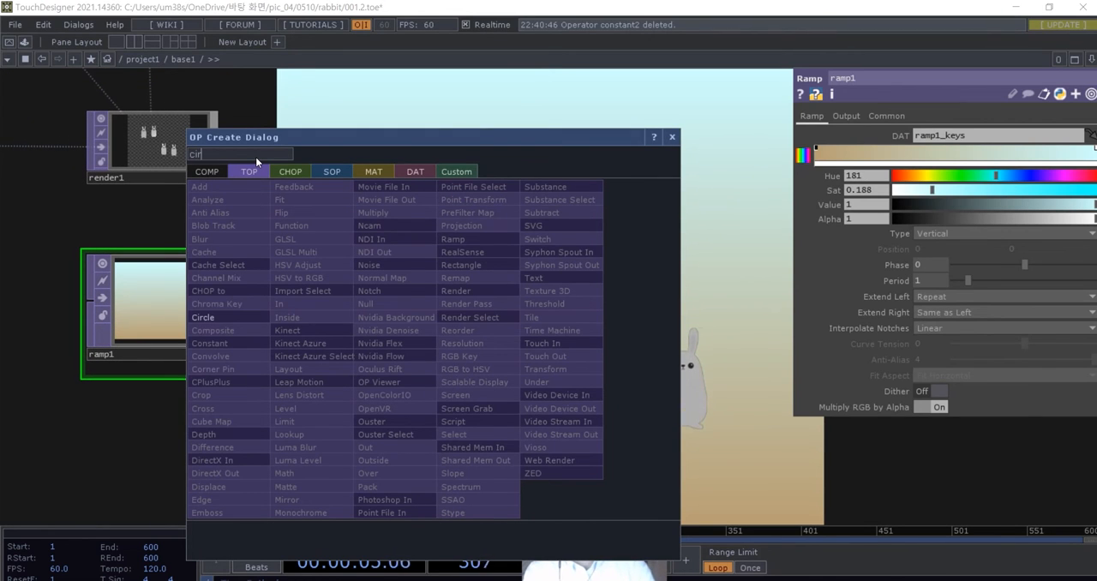
type("cir")
left_click(234, 315)
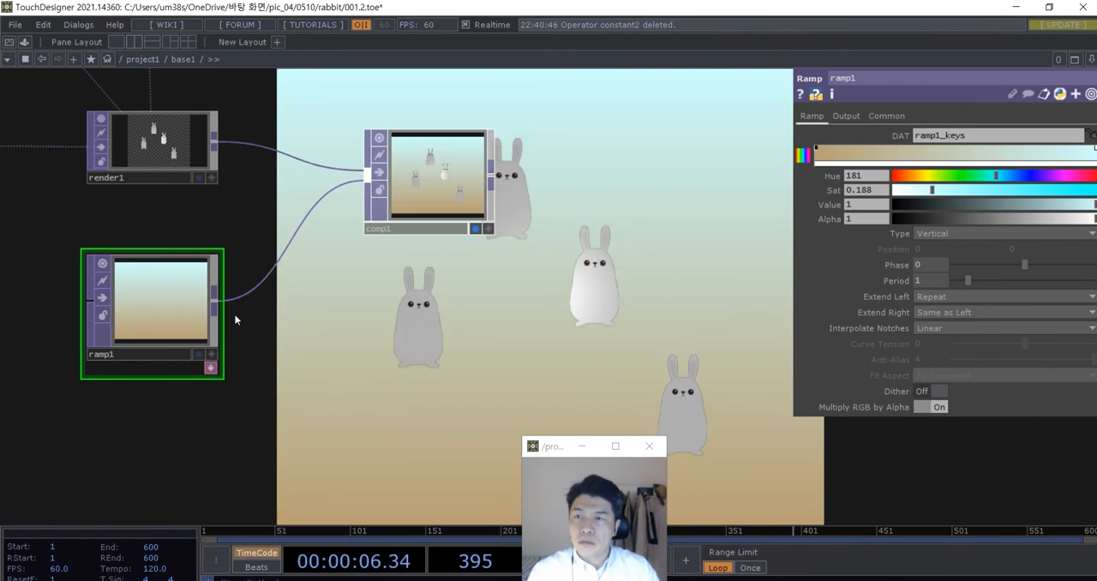
left_click(418, 364)
scroll(456, 364, "up", 2)
scroll(560, 340, "down", 2)
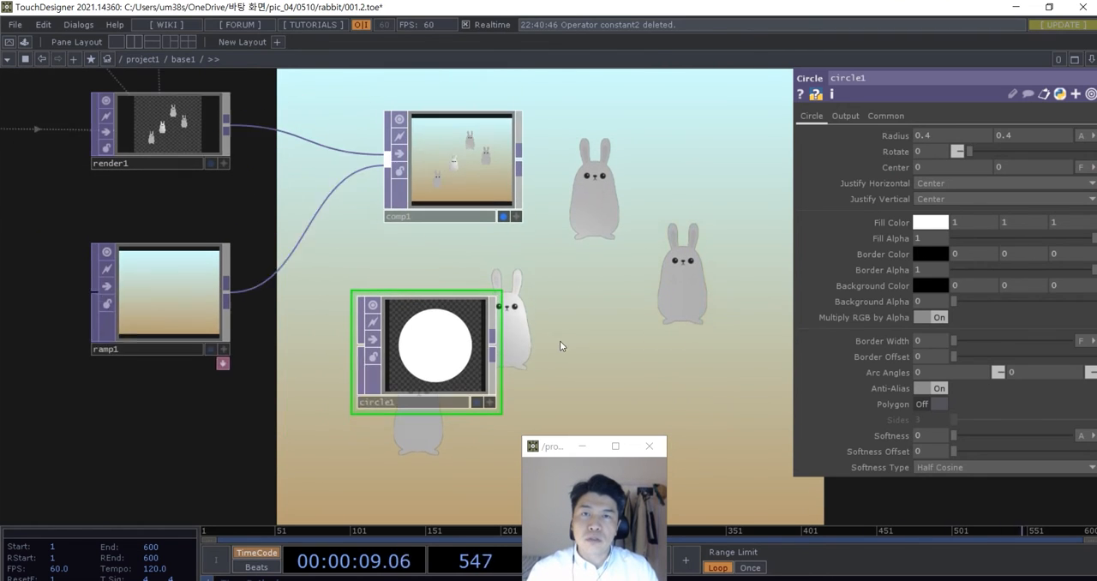
- Set the Circle TOP's resolution to 1200 by 1000 and align the node beneath the Composite TOP
left_click(883, 117)
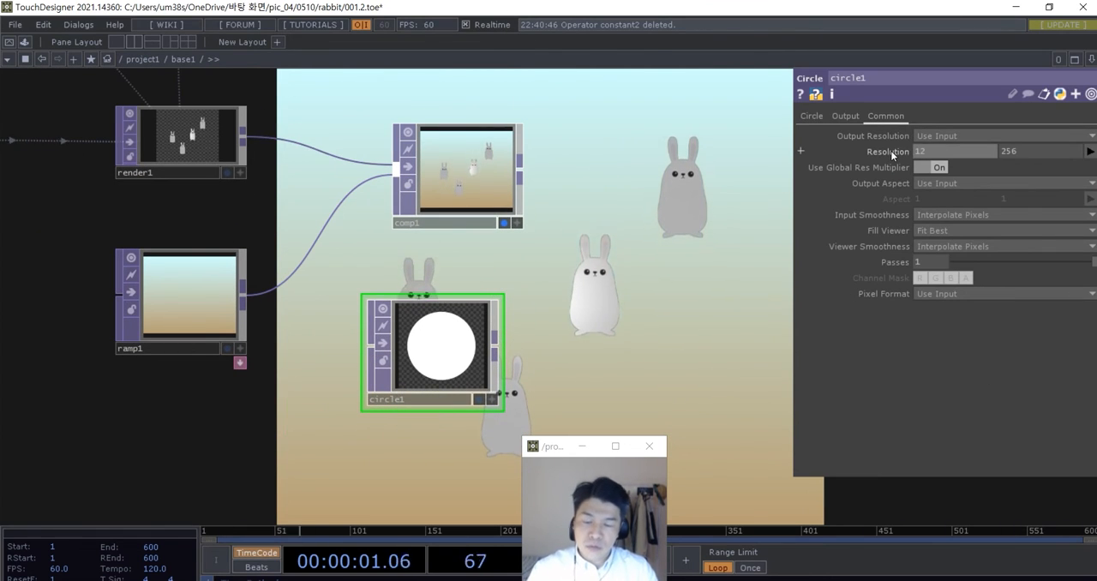
left_click_drag(1021, 149, 997, 150)
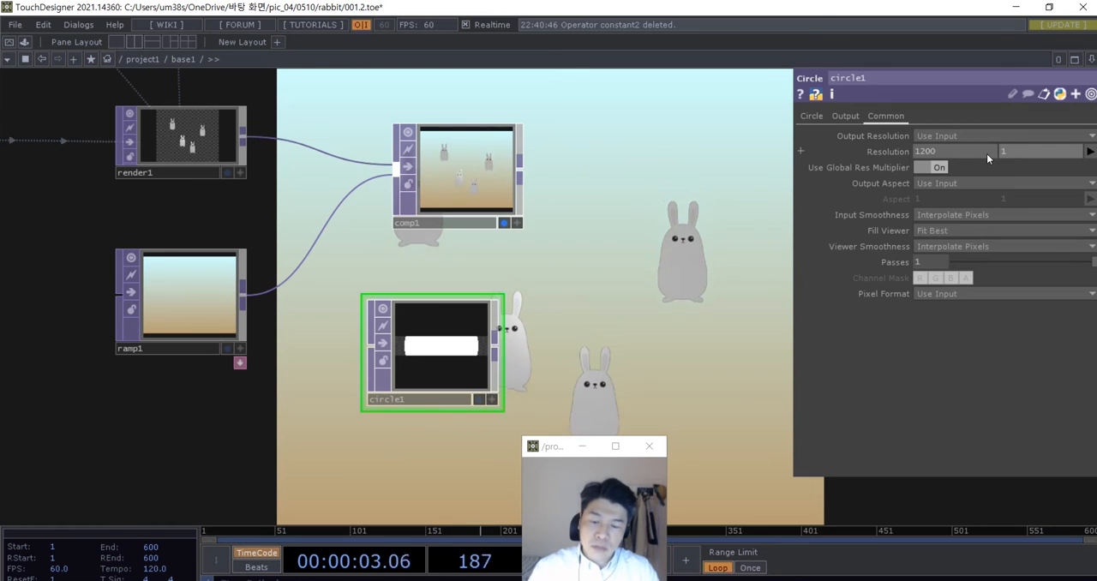
type("000")
key("Return")
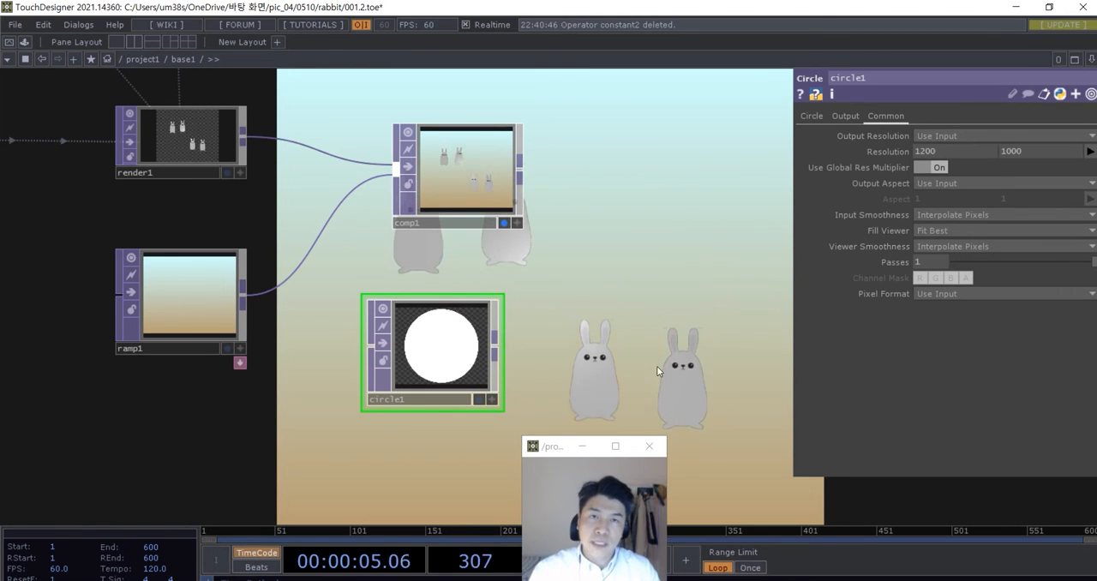
left_click_drag(429, 368, 454, 394)
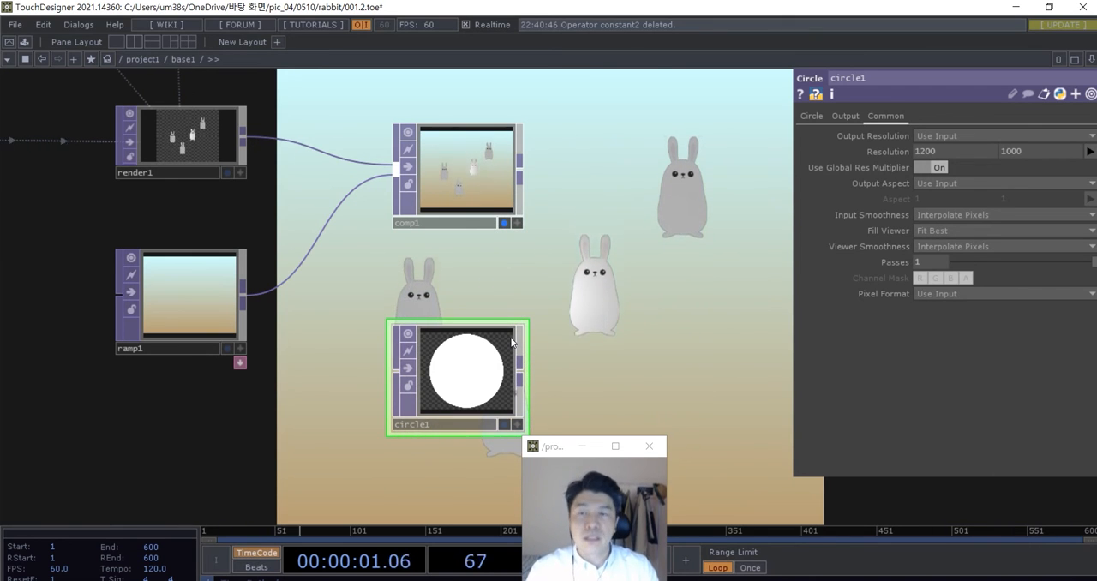
- Add a second Composite TOP and wire the first Composite TOP and the Circle TOP into it, in that order
scroll(515, 334, "down", 3)
left_click_drag(535, 361, 509, 362)
scroll(526, 375, "up", 3)
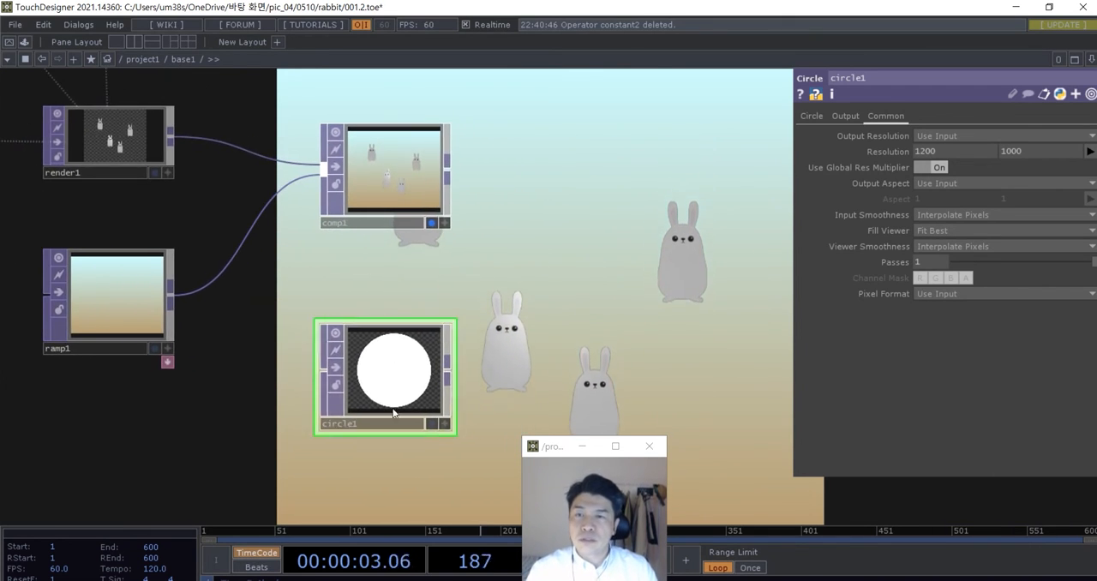
left_click_drag(578, 267, 530, 277)
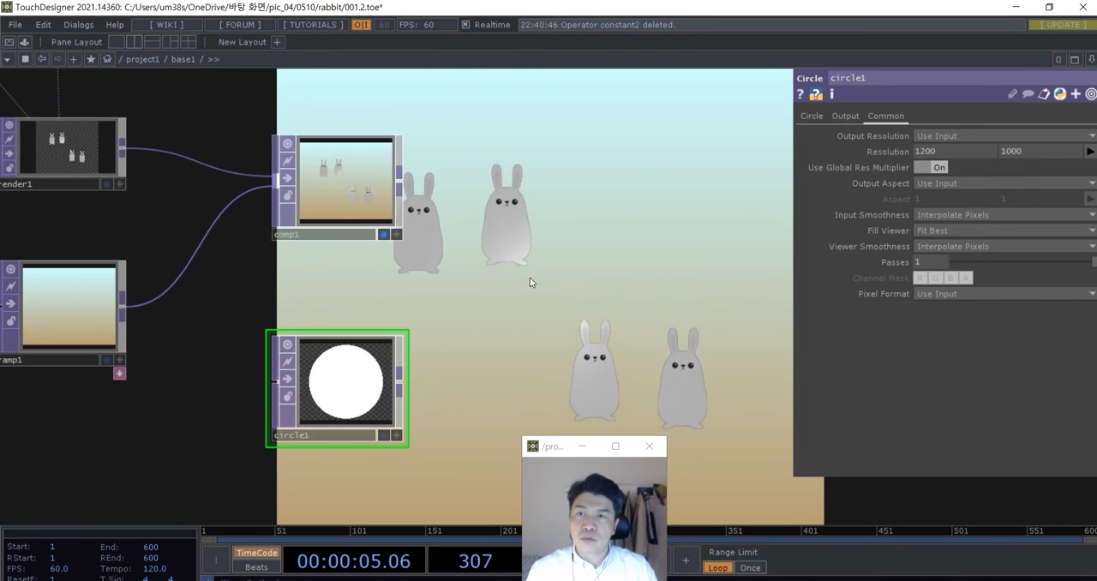
key("Tab")
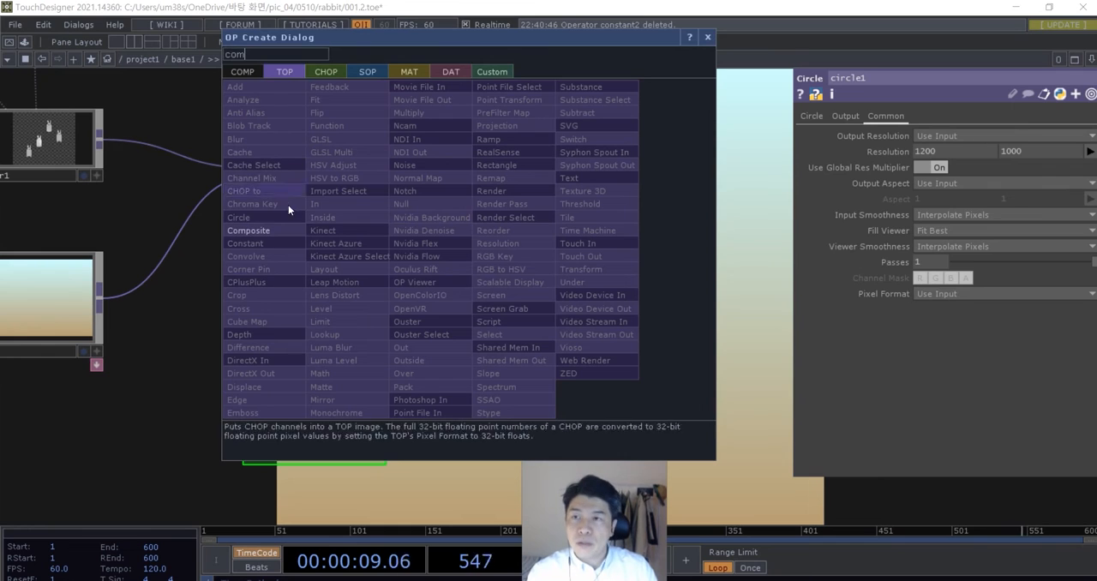
left_click(274, 230)
left_click(564, 259)
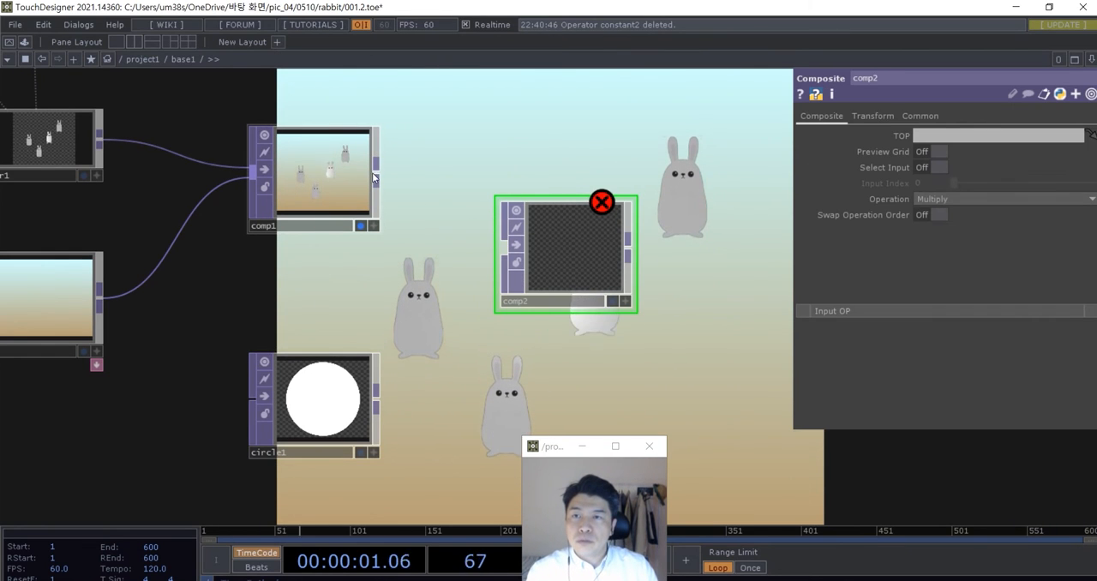
left_click(499, 240)
left_click(505, 246)
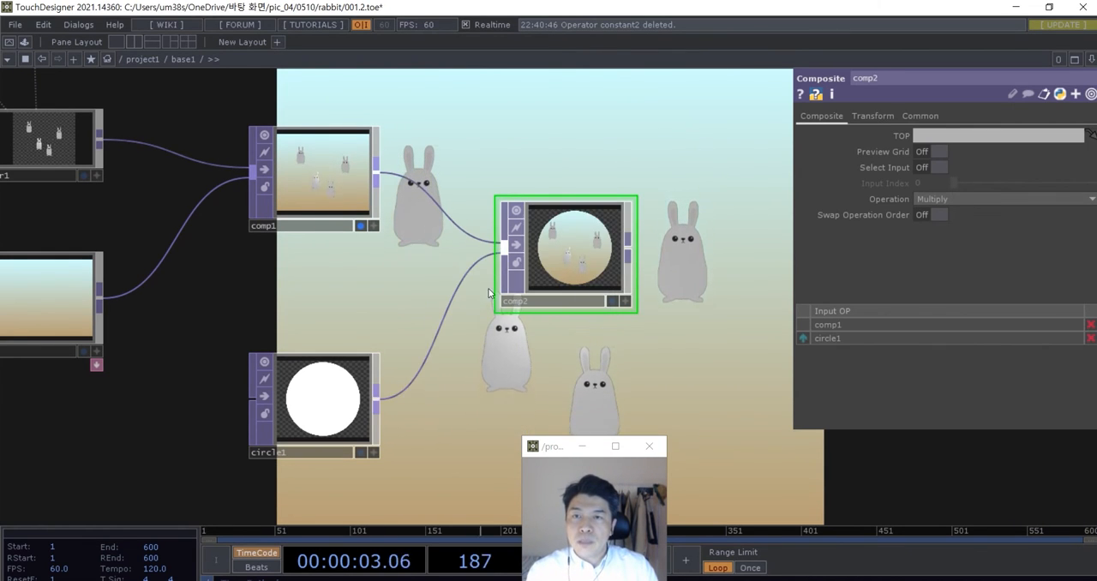
- Set the second Composite TOP's operation to Under
scroll(448, 321, "up", 3)
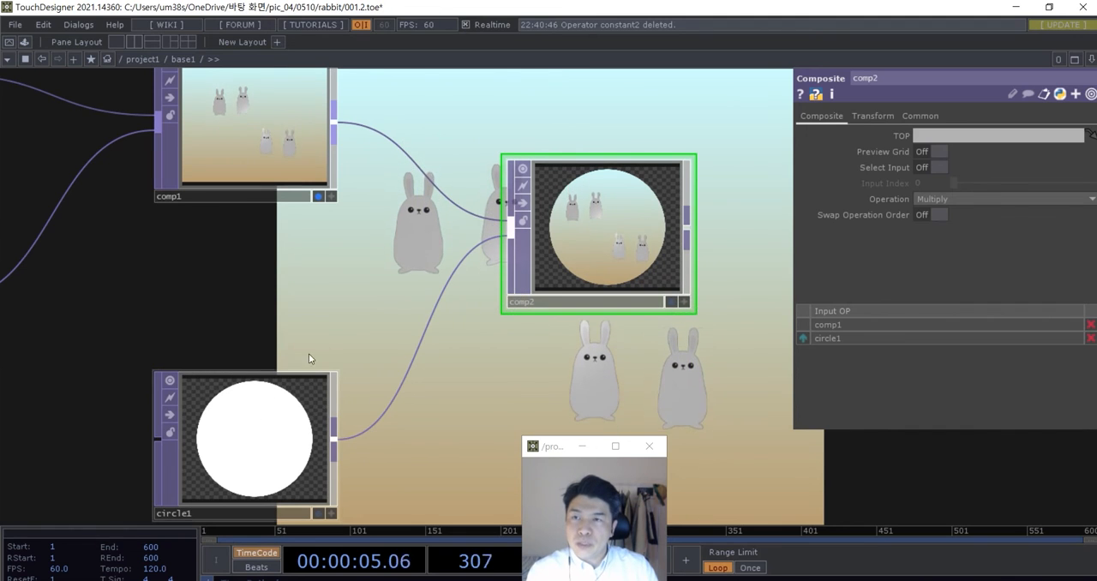
scroll(275, 169, "down", 2)
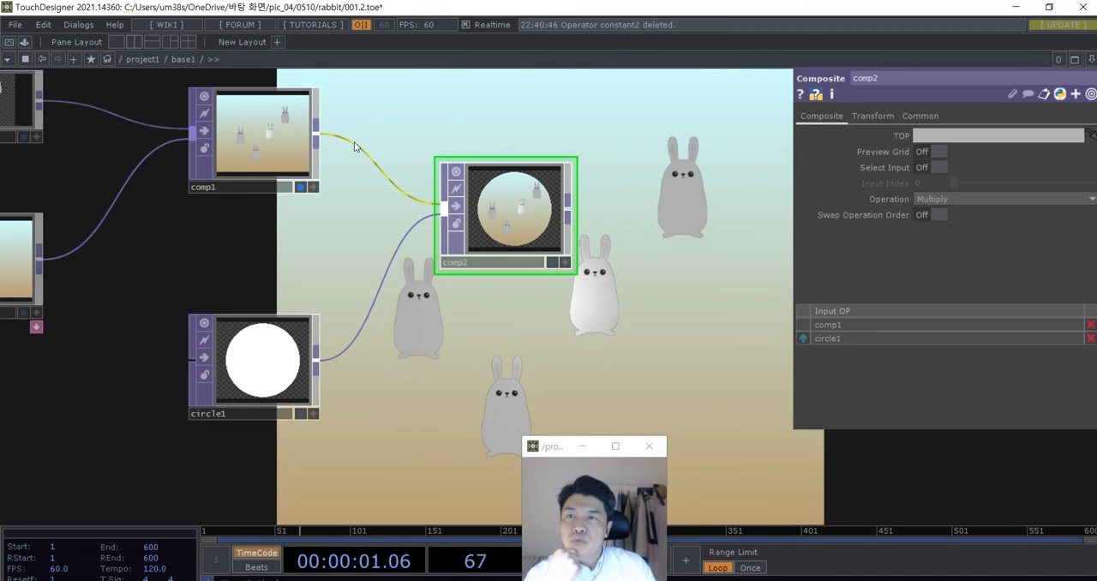
left_click(930, 199)
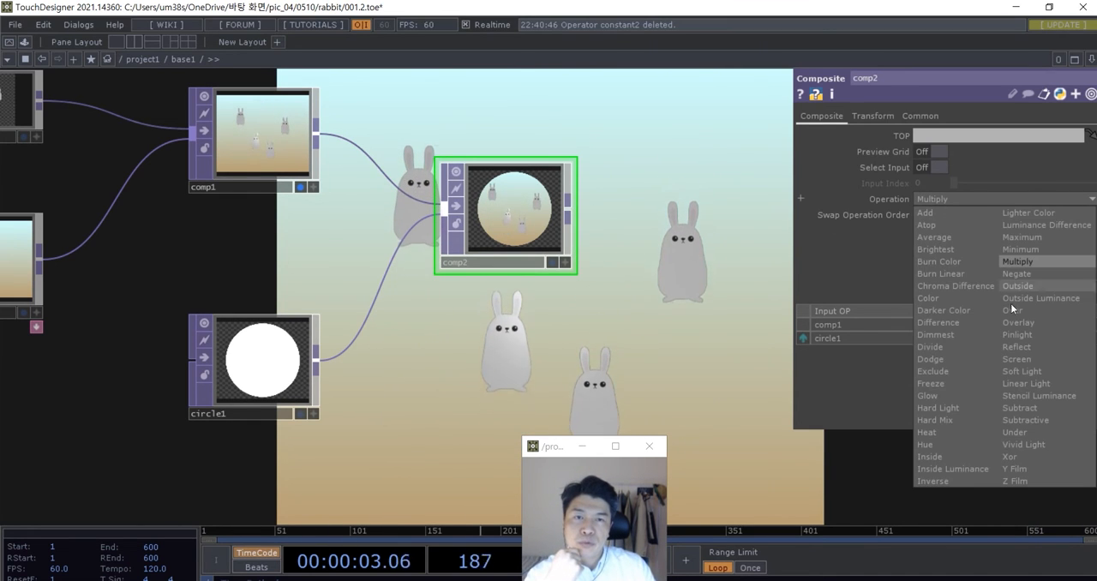
left_click(1013, 429)
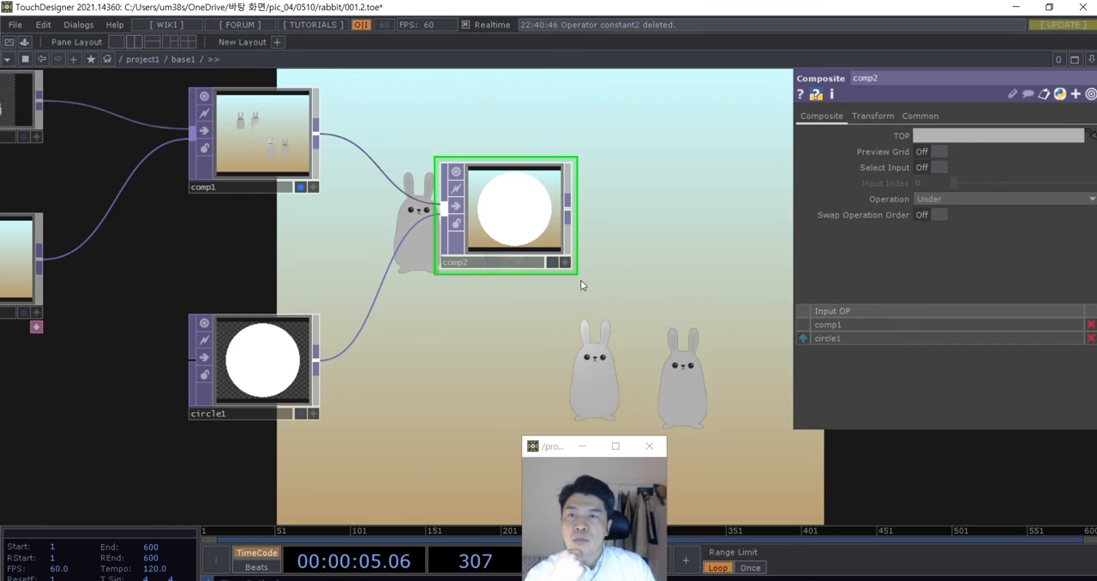
- Add a Transform TOP after the Circle TOP and wire it into the second Composite TOP in place of the circle's direct connection
left_click_drag(493, 263, 593, 238)
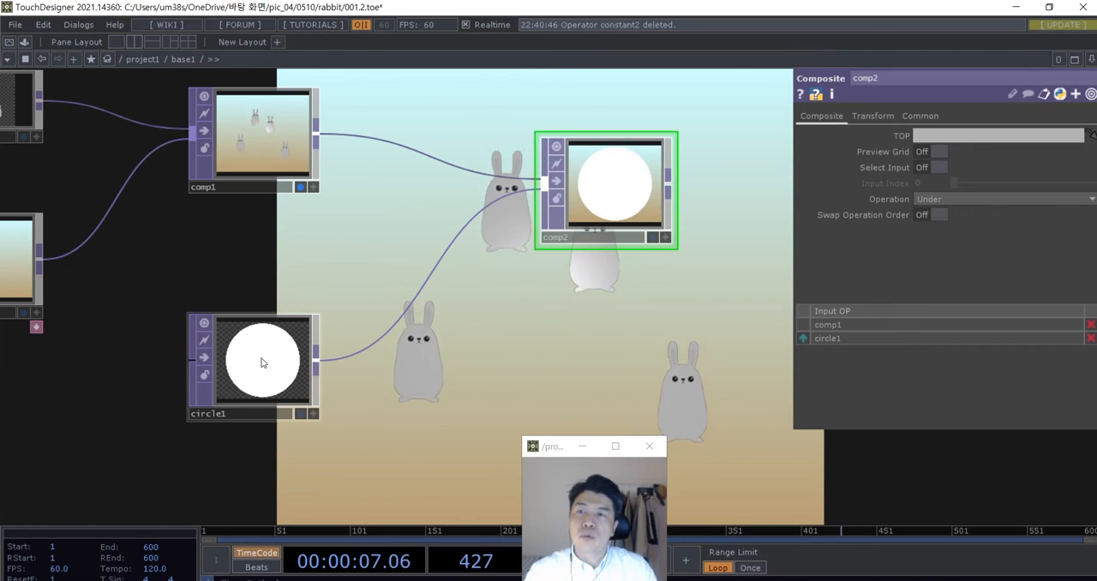
key("Tab")
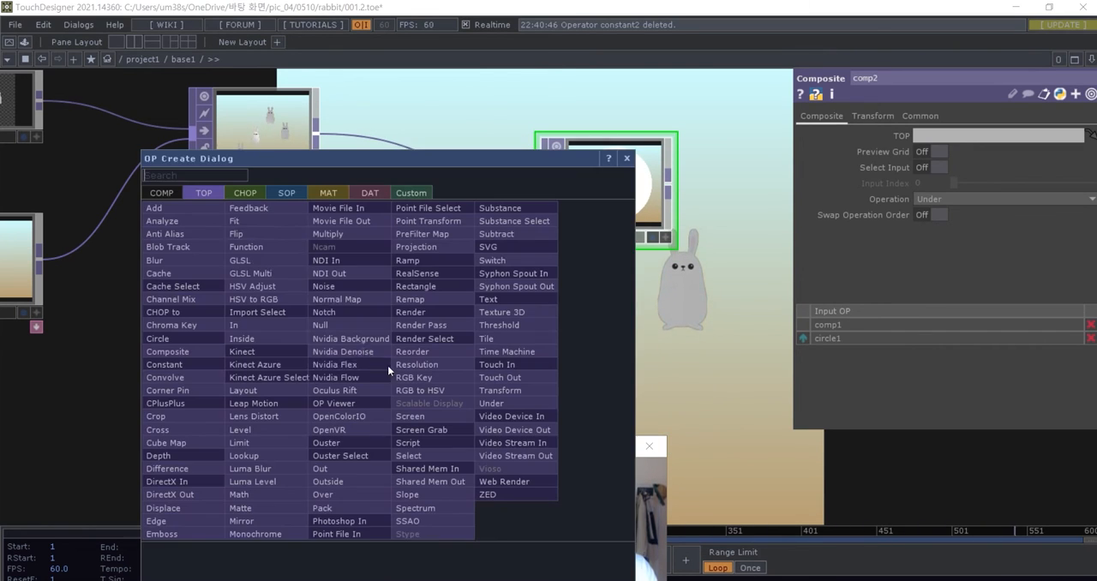
type("tra")
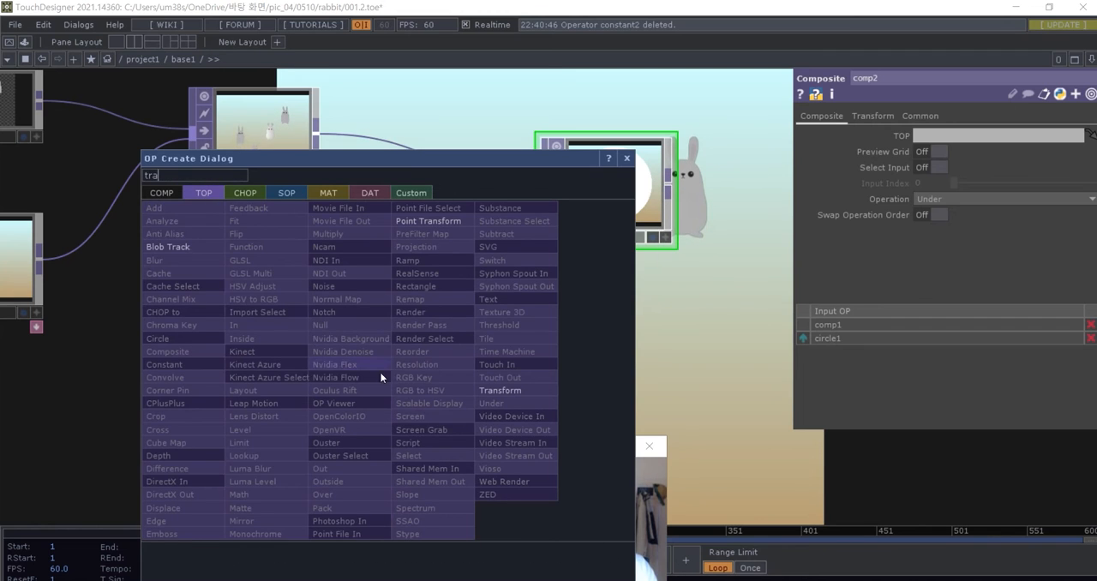
left_click(485, 392)
left_click(485, 392)
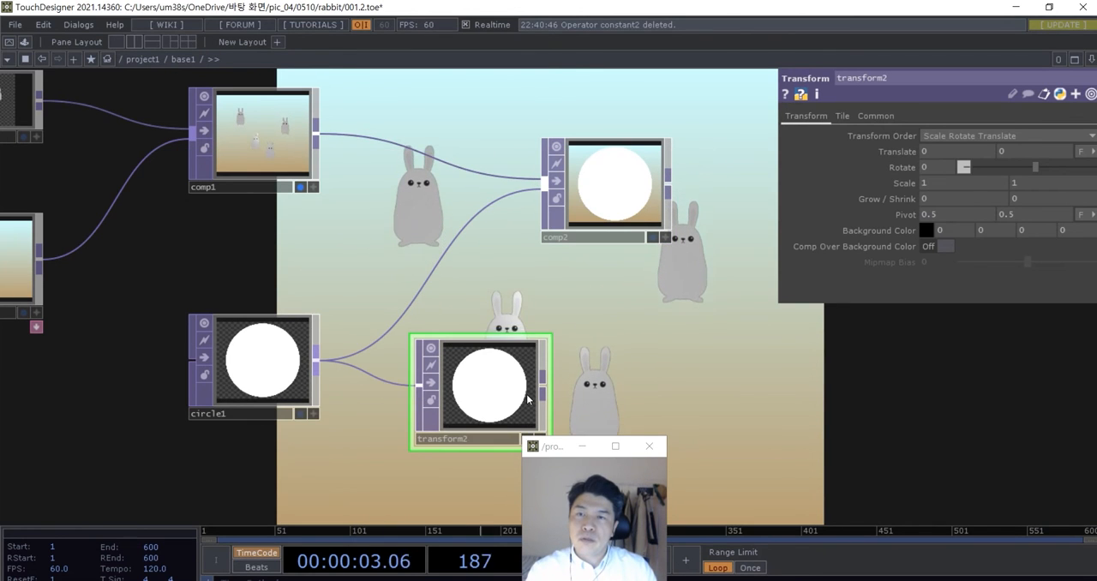
left_click_drag(534, 362, 464, 247)
left_click_drag(477, 398, 426, 347)
- Set the Transform TOP's vertical translate to -0.7 and display the second Composite TOP in the network background instead of the first
scroll(426, 347, "up", 1)
scroll(427, 348, "up", 2)
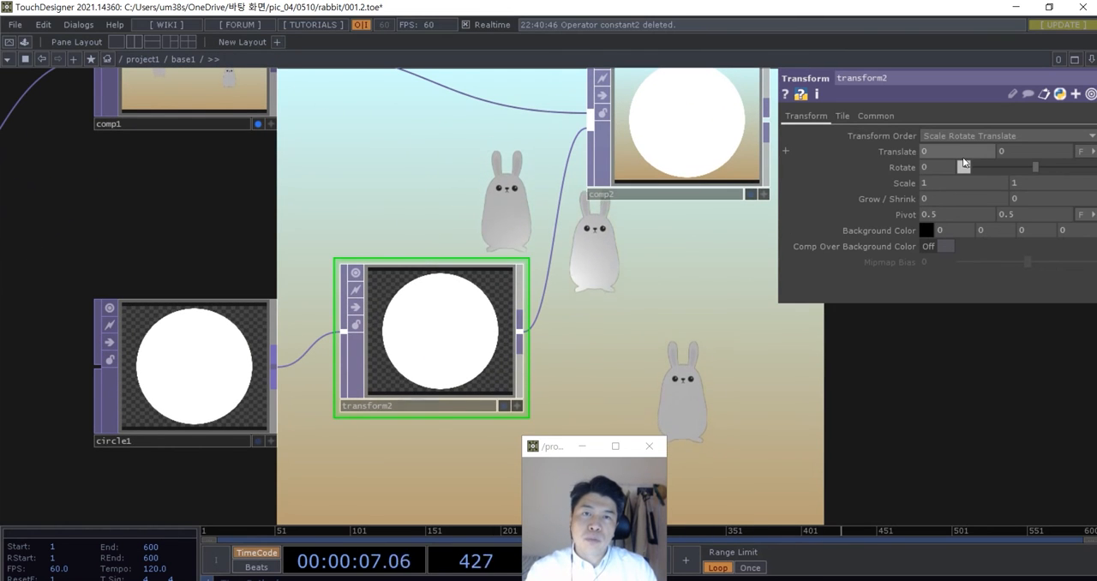
middle_click_drag(1001, 151, 964, 135)
left_click_drag(598, 333, 494, 340)
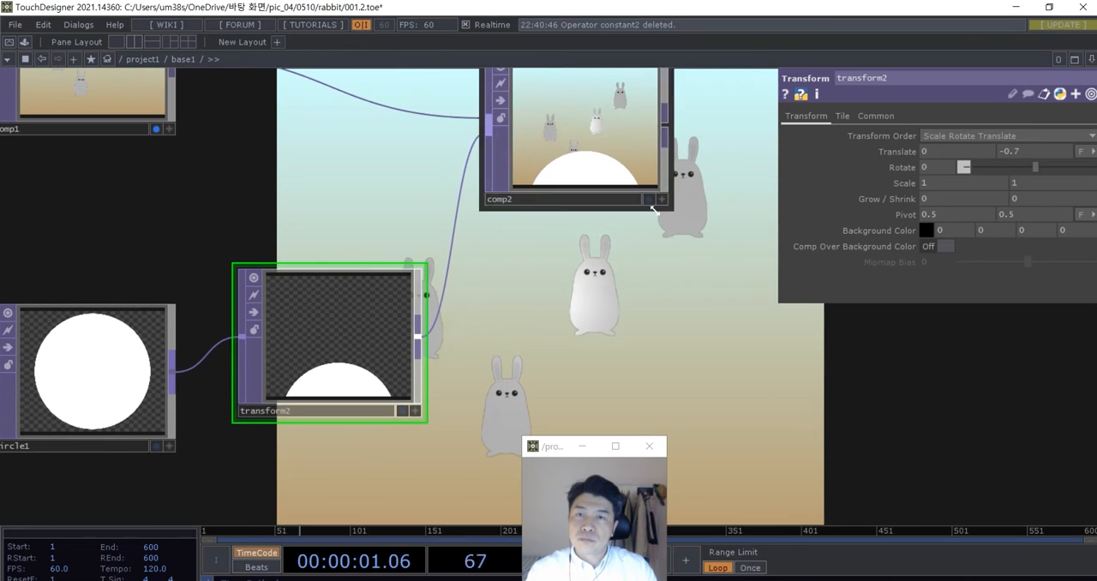
left_click(649, 204)
scroll(561, 247, "down", 3)
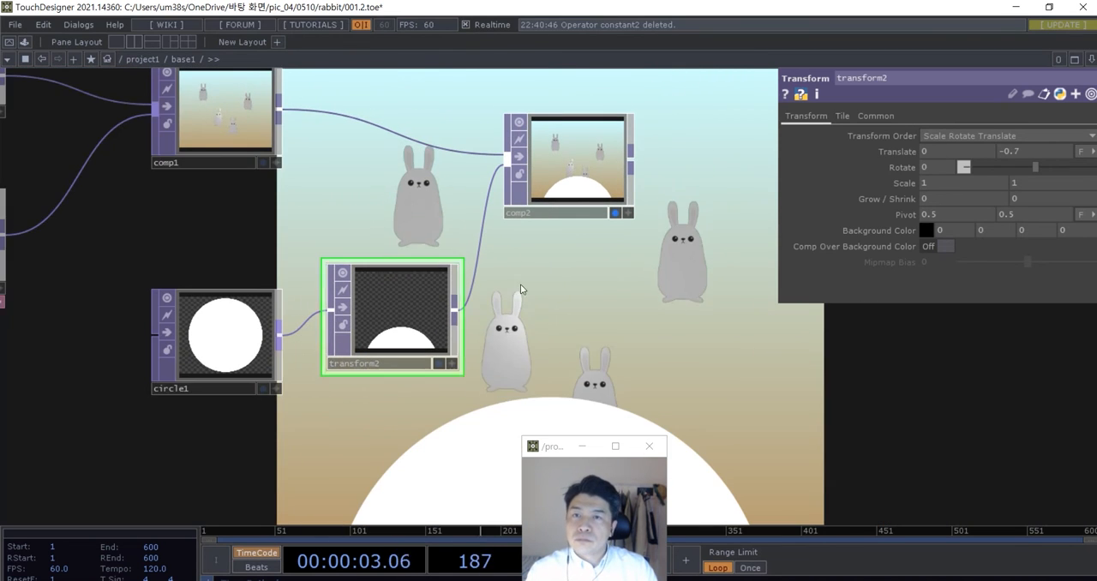
scroll(643, 347, "up", 3)
left_click_drag(651, 356, 663, 351)
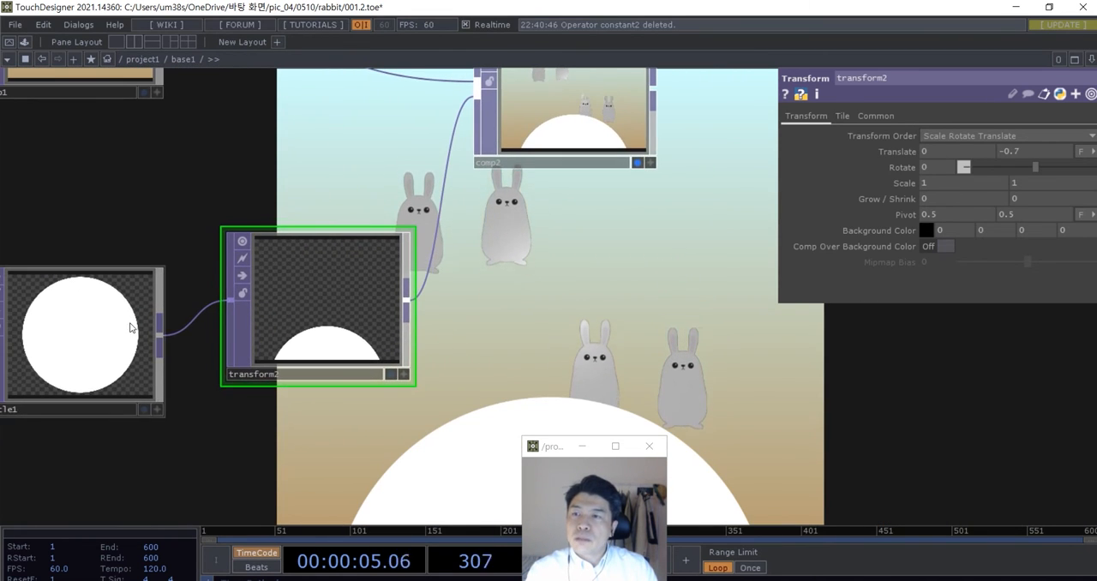
- Align the Circle TOP with the Transform TOP and set both of the circle's radius values to 0.49
left_click(130, 325)
left_click_drag(187, 218, 217, 212)
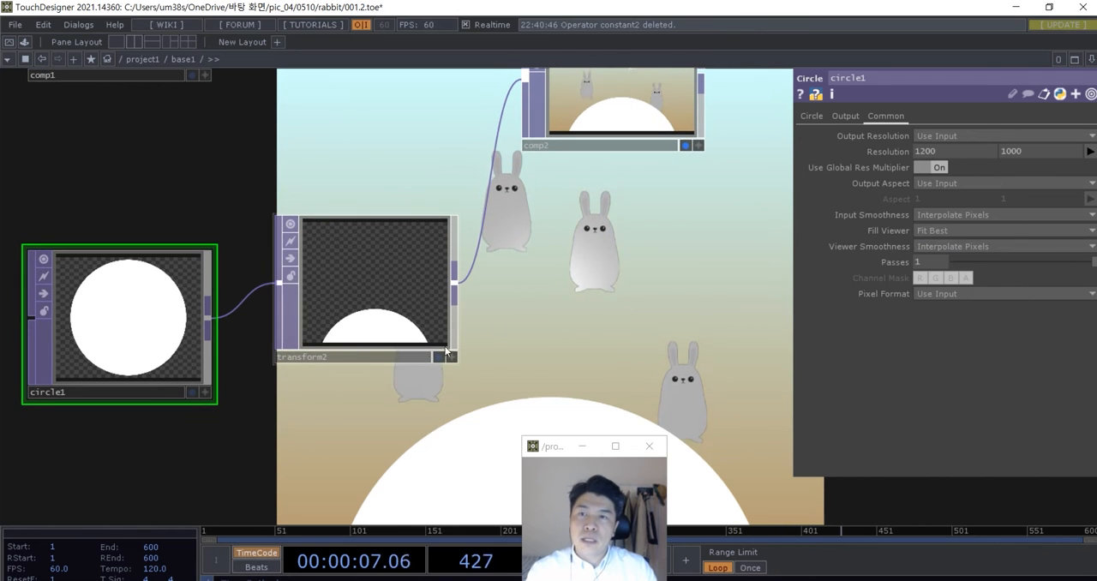
left_click(378, 295)
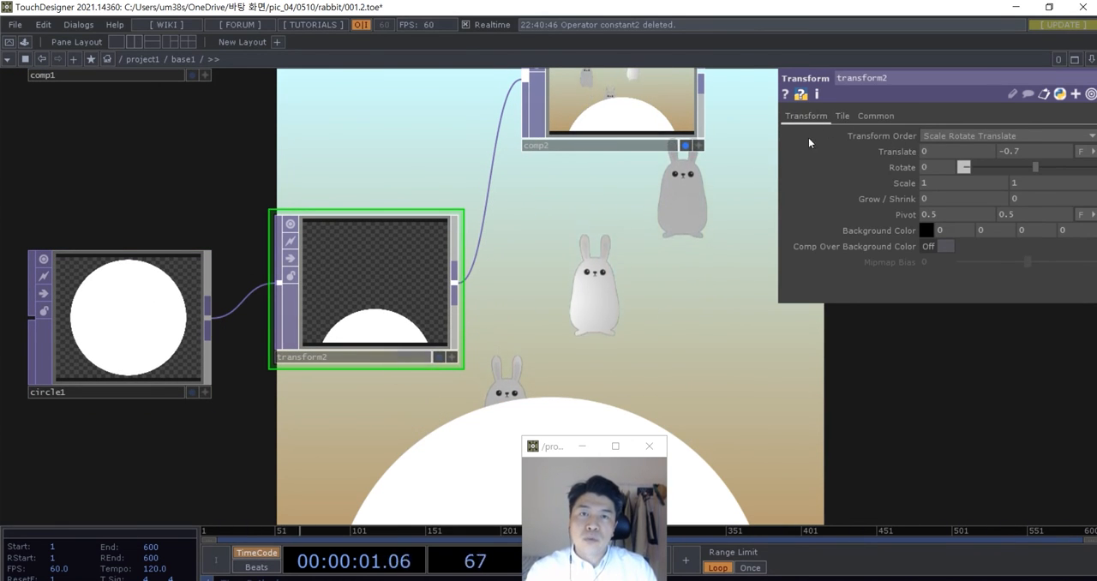
left_click_drag(120, 325, 120, 291)
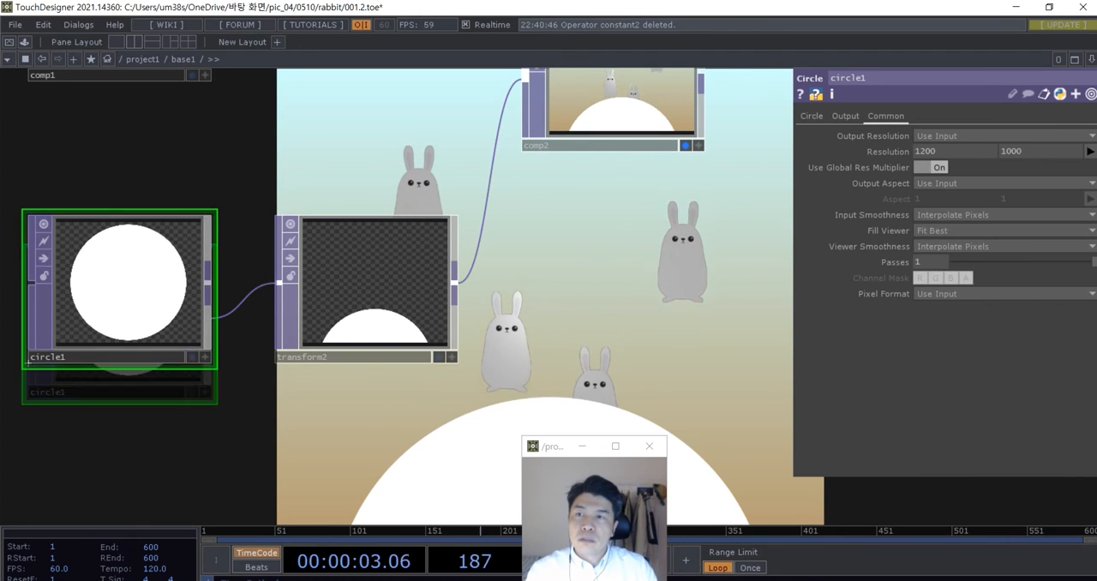
left_click(812, 116)
middle_click_drag(898, 137, 934, 120)
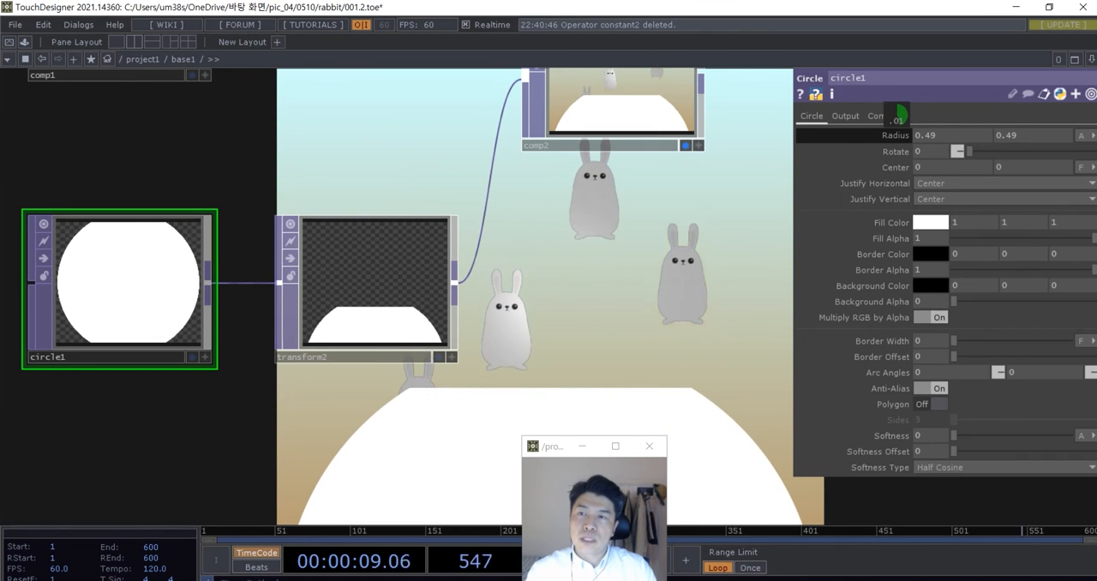
- Set the Transform TOP's vertical translate to -0.84 and both of the Circle TOP's radius values to 0.39
left_click(411, 296)
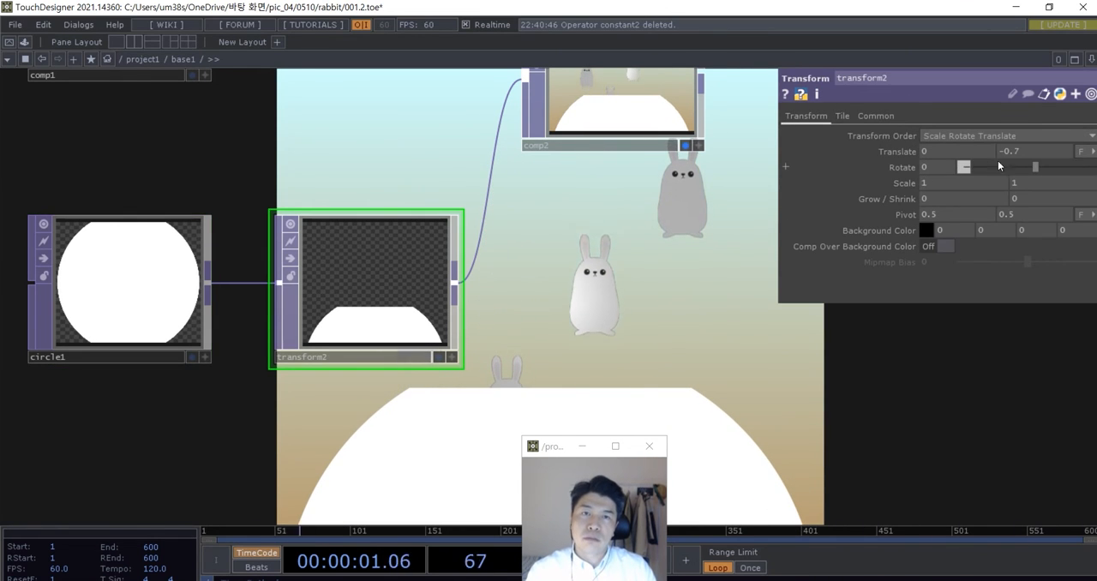
middle_click_drag(1007, 155, 921, 136)
left_click(159, 257)
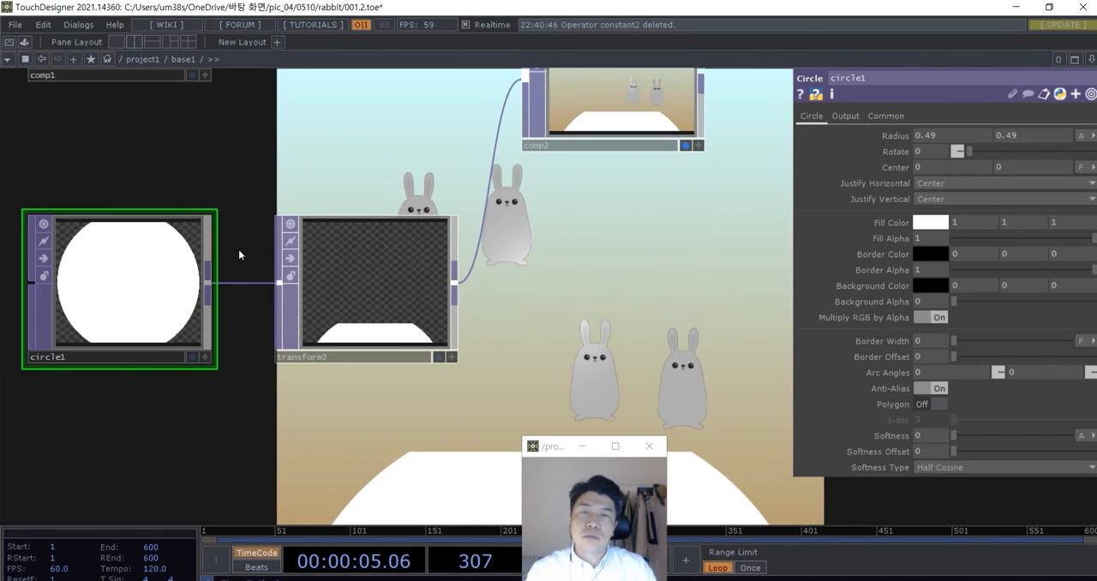
middle_click_drag(896, 135, 836, 136)
left_click_drag(382, 318, 347, 248)
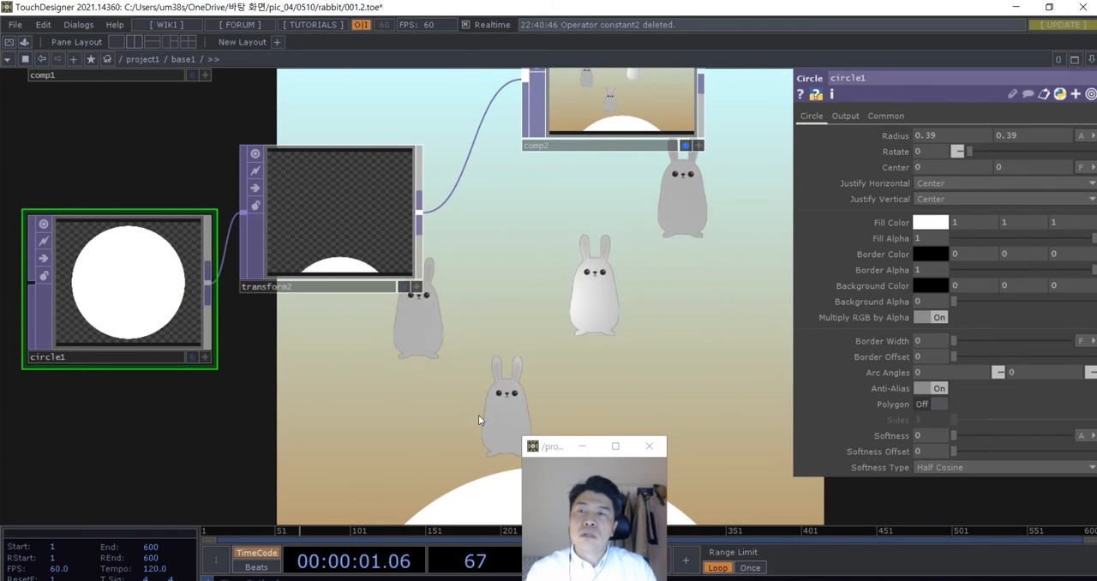
- Set the Transform TOP's scale to 1.37 on both axes and its vertical translate to -0.786
left_click_drag(504, 335, 487, 291)
left_click(339, 230)
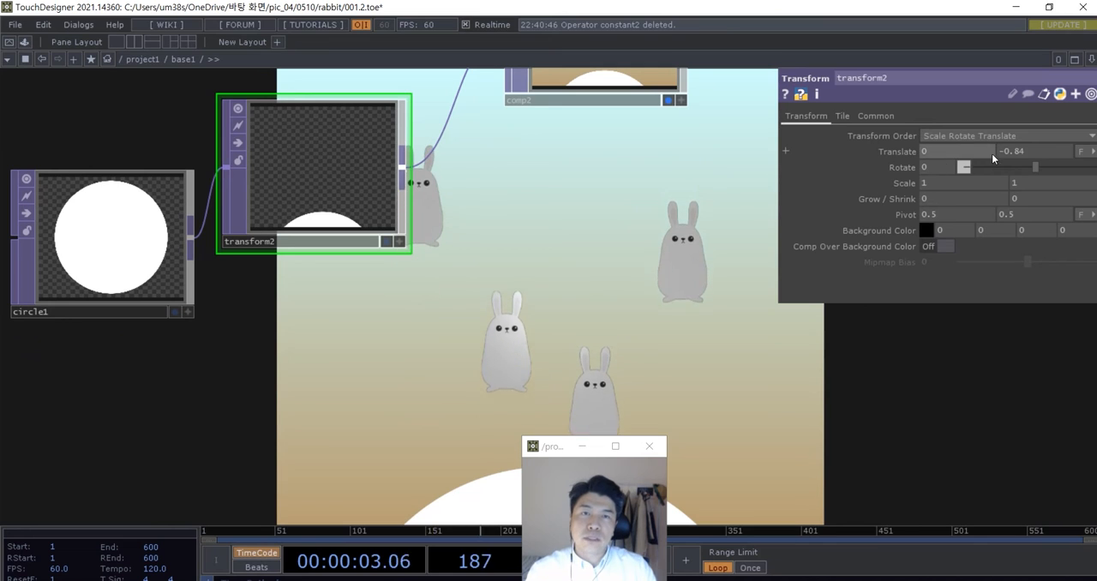
middle_click_drag(1006, 153, 1067, 137)
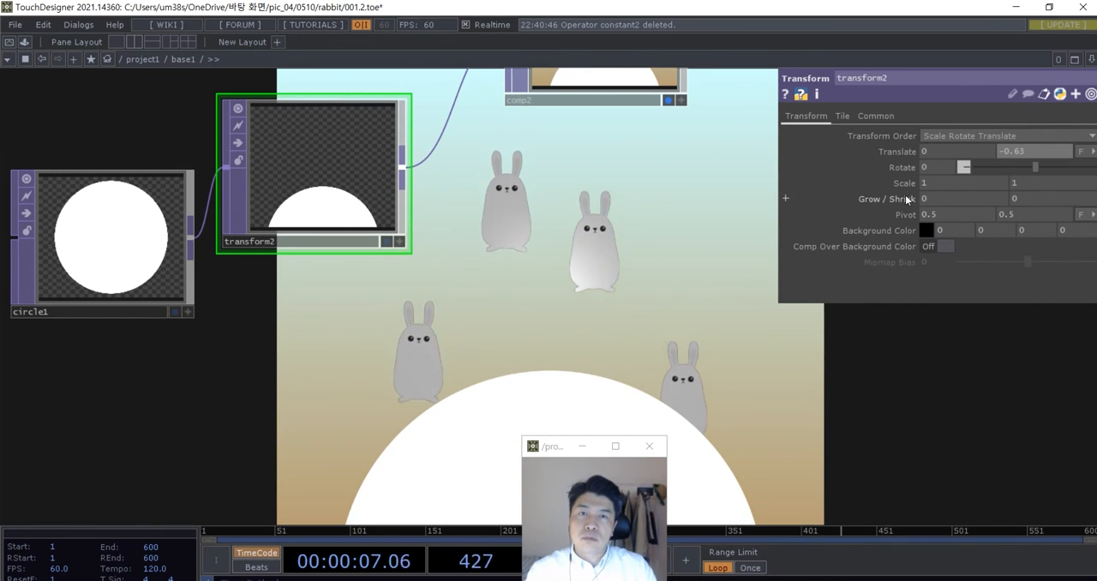
mouse_move(909, 183)
middle_mouse_down()
mouse_move(907, 168)
mouse_move(934, 168)
mouse_move(894, 173)
middle_mouse_up()
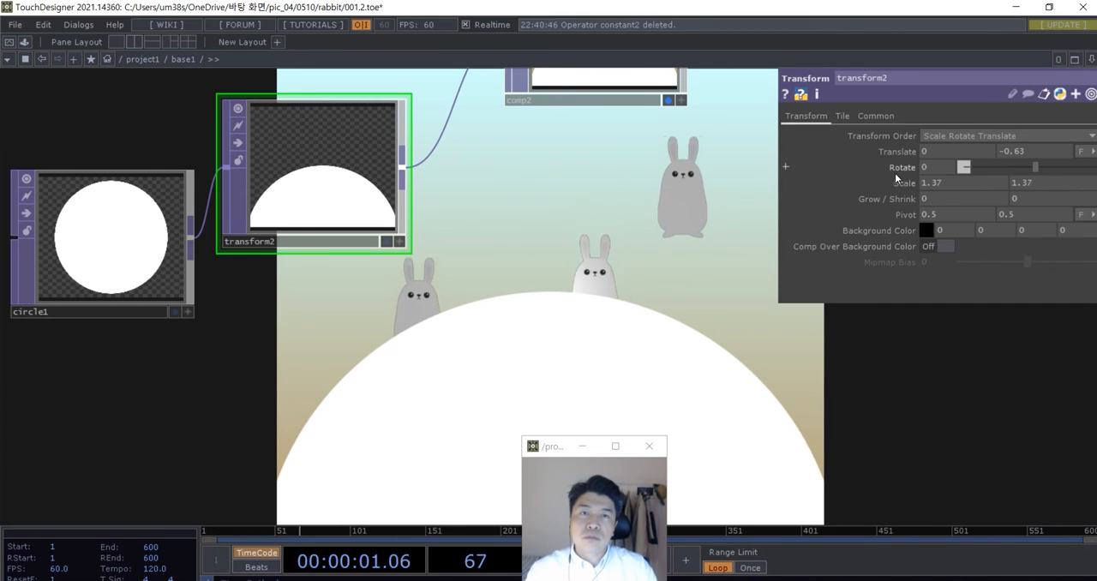
middle_click_drag(1014, 175, 1016, 130)
- Space out the Transform TOP and the second Composite TOP so the node chain after the Circle TOP has more room
scroll(647, 352, "down", 3)
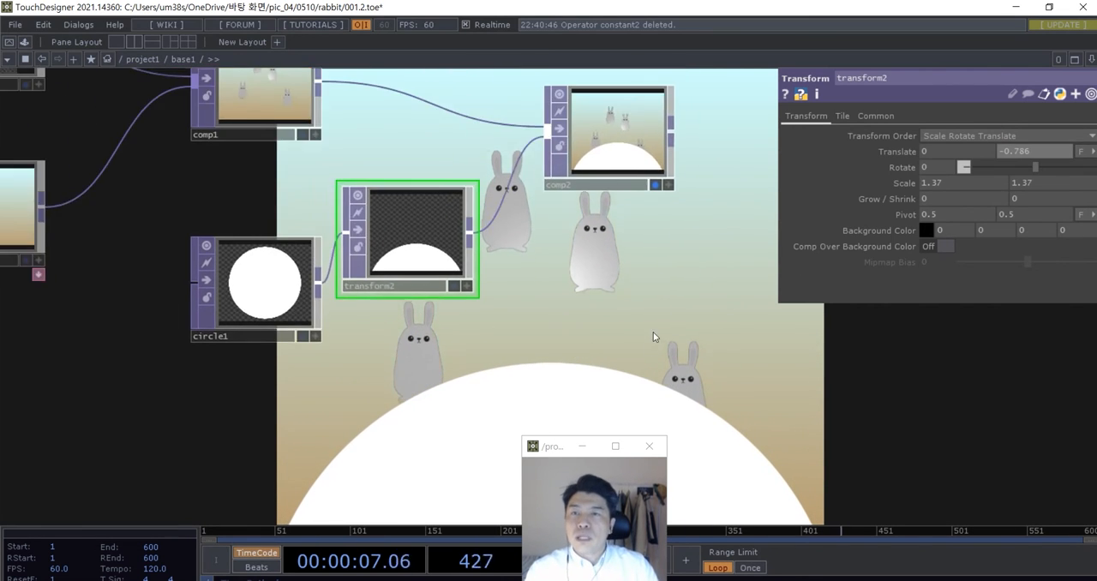
left_click_drag(654, 335, 563, 369)
left_click_drag(323, 255, 346, 277)
left_click_drag(515, 175, 641, 176)
left_click_drag(284, 291, 333, 291)
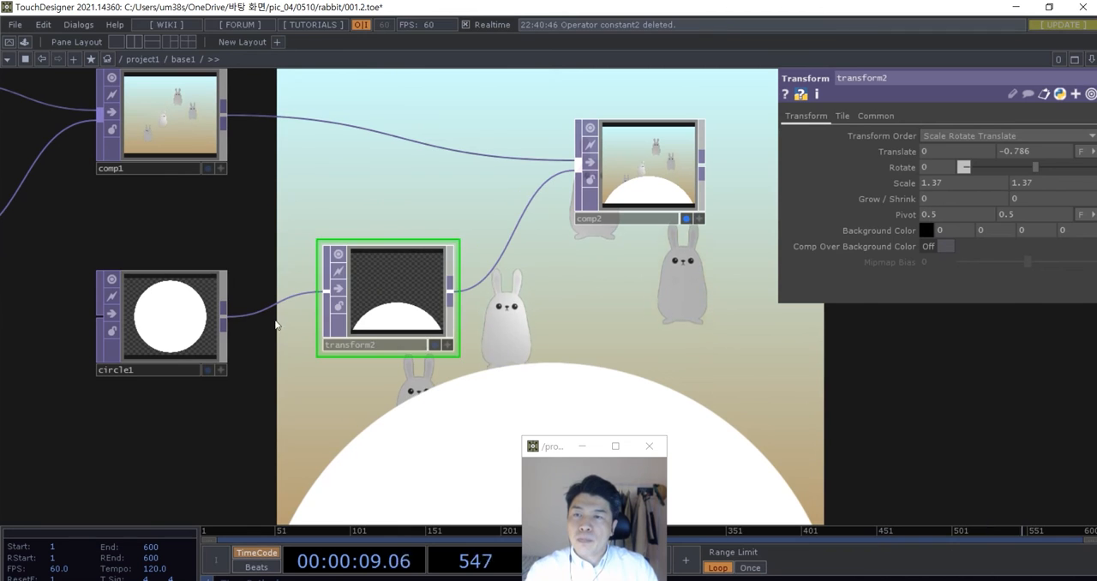
left_click_drag(436, 314, 409, 313)
scroll(503, 296, "down", 3)
left_click_drag(588, 245, 608, 245)
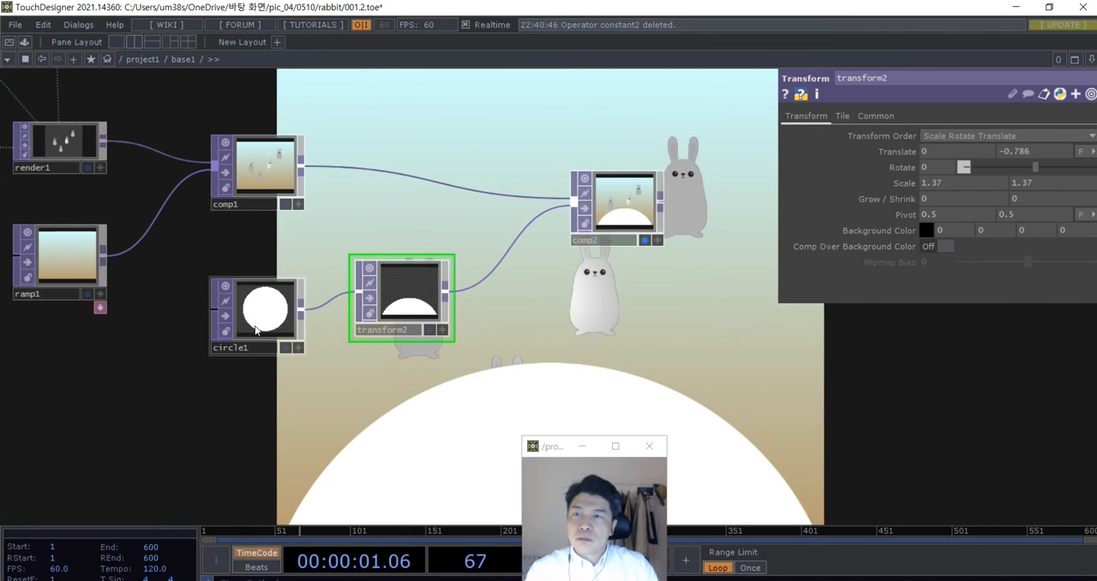
- Set the Circle TOP's fill color to a teal green with RGB values 0, 0.584 and 0.423686
scroll(254, 331, "up", 3)
left_click(254, 331)
left_click(929, 223)
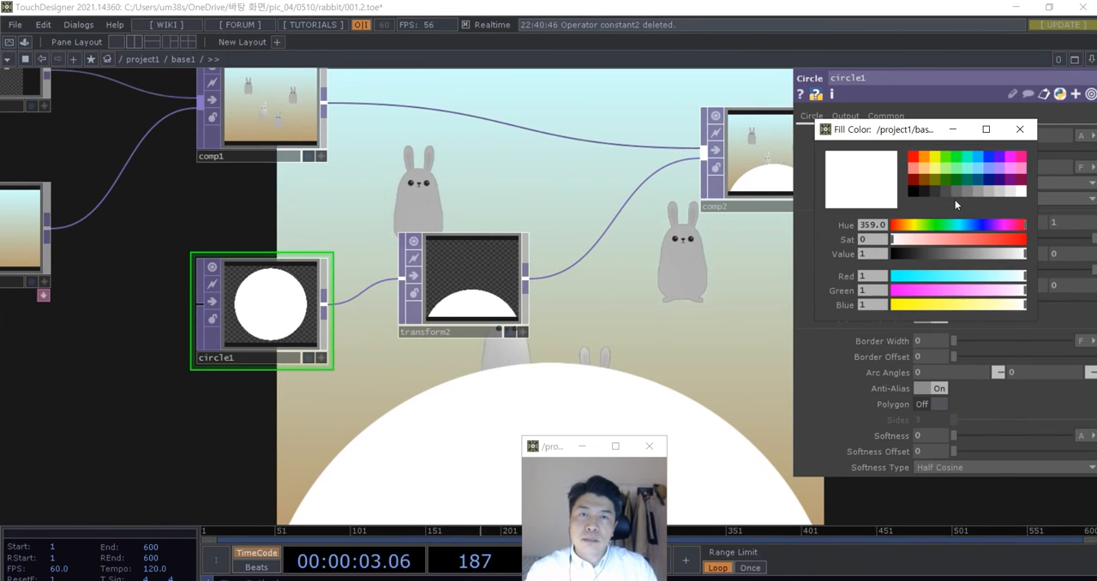
left_click(962, 177)
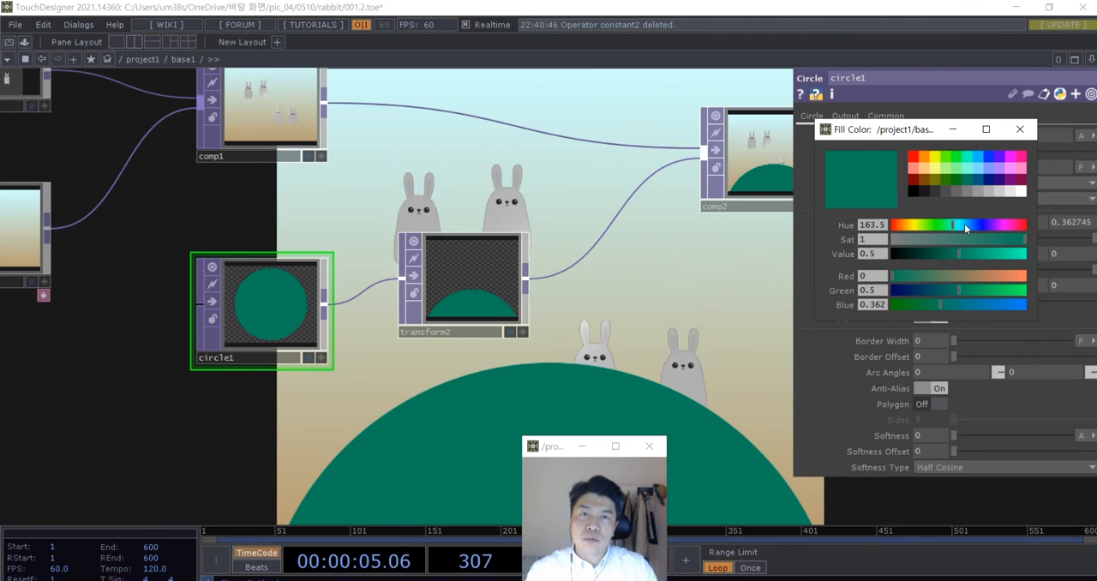
left_click_drag(964, 253, 976, 256)
left_click(1019, 130)
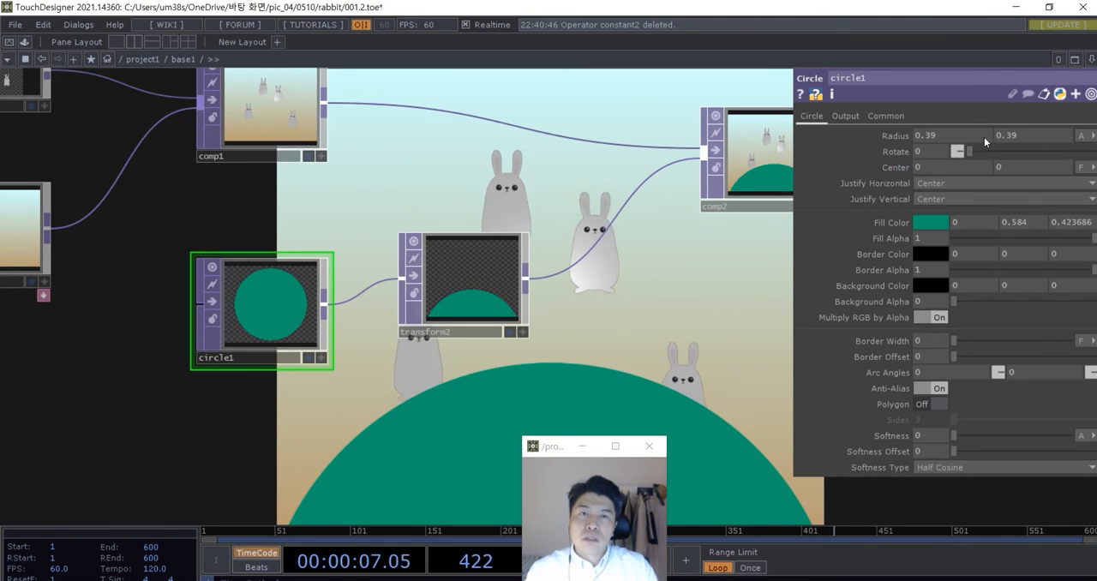
- Line up the Transform TOP level with the Circle TOP and move the second Composite TOP further away
scroll(504, 353, "down", 2)
left_click_drag(504, 353, 357, 349)
left_click_drag(314, 303, 301, 323)
left_click_drag(508, 352, 543, 345)
left_click_drag(580, 224, 598, 223)
left_click_drag(395, 413, 401, 396)
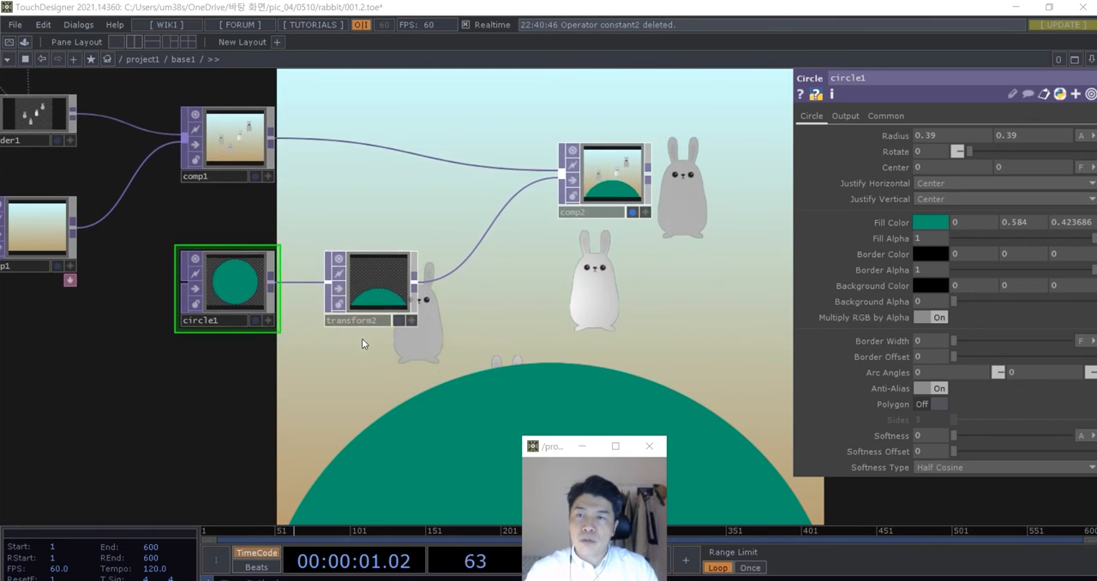
- Add a Noise TOP directly below the Transform TOP
double_click(363, 340)
type("noise")
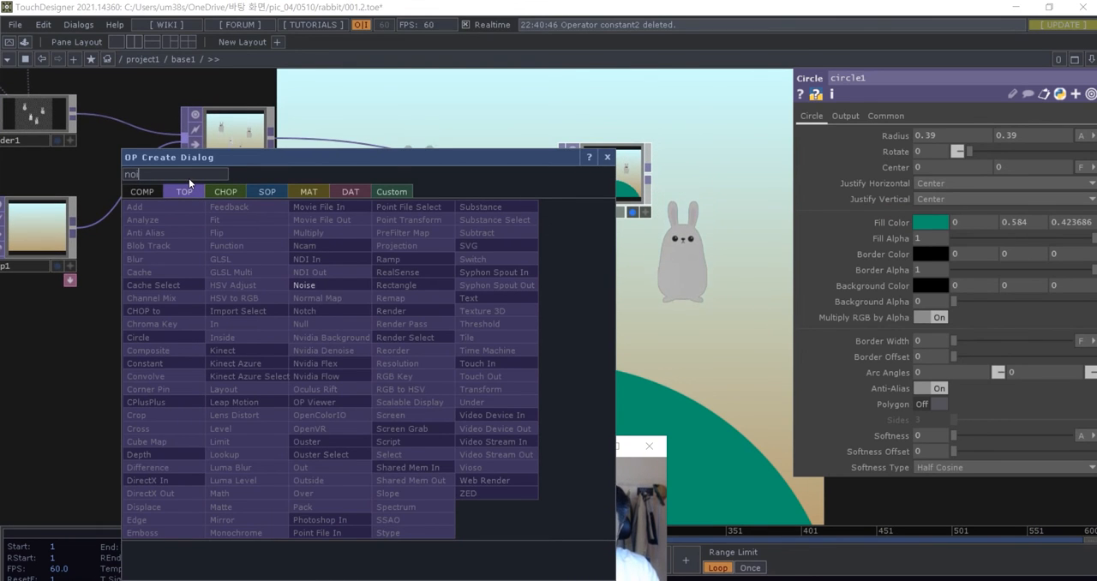
left_click(322, 286)
left_click(334, 401)
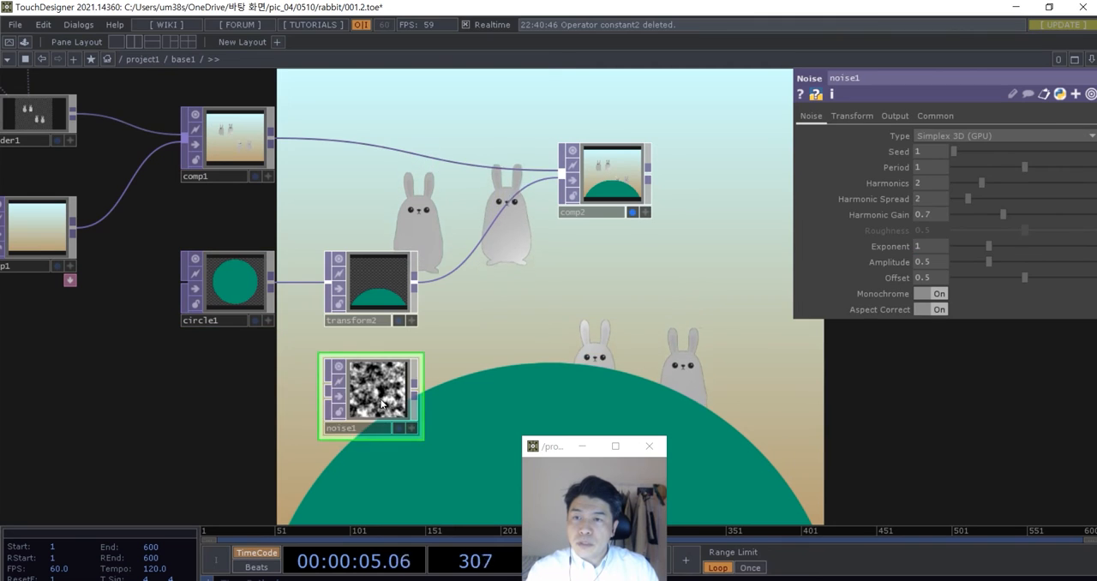
- Set the Noise TOP's resolution to 1200 by 1000
left_click(919, 119)
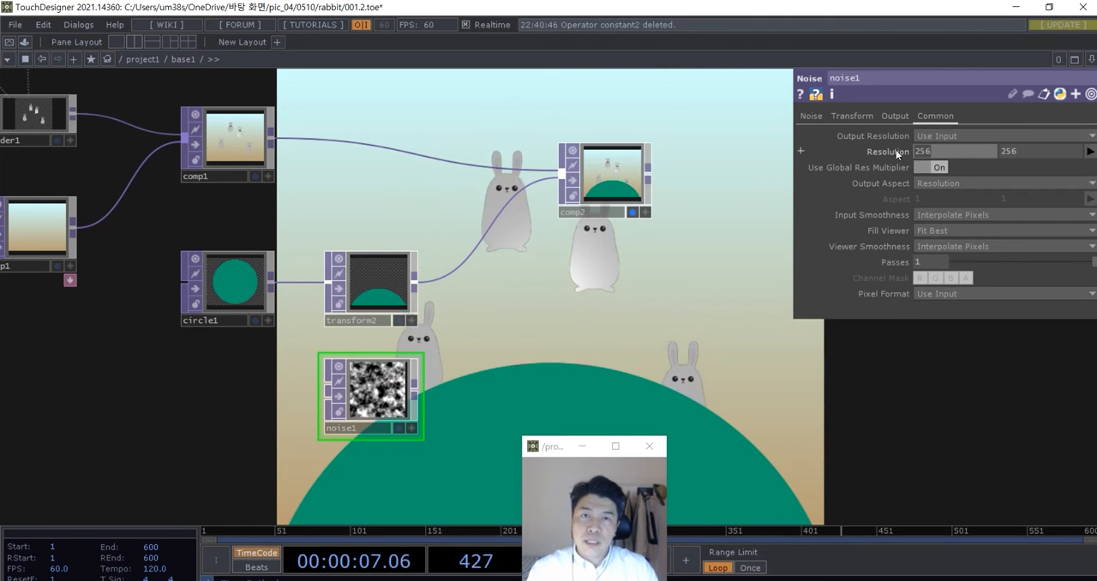
middle_click_drag(892, 150, 995, 160)
type("1")
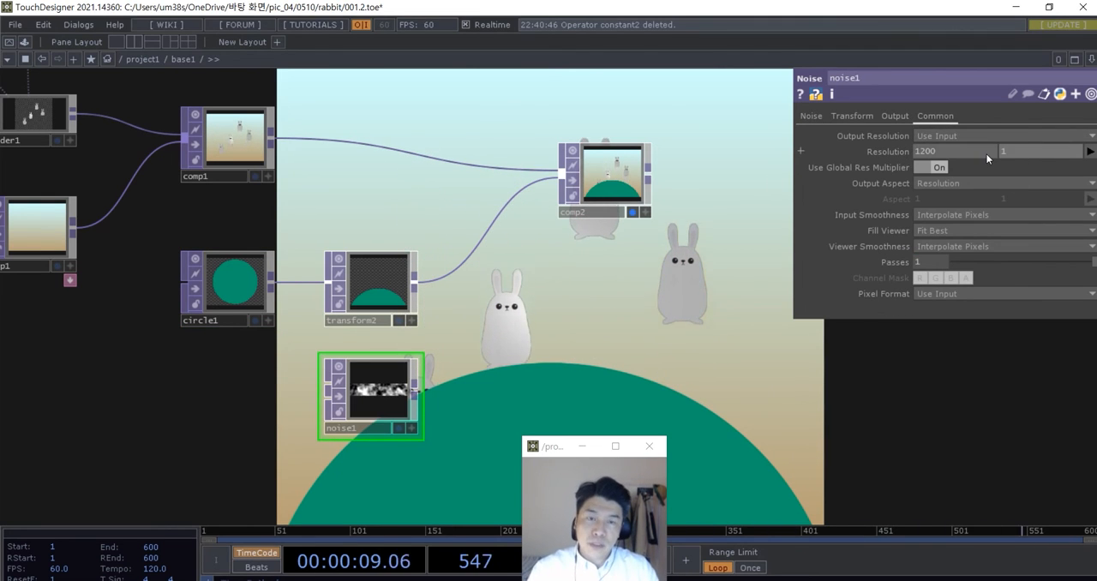
type("000")
key("Return")
- Move the second Composite TOP to make room and insert a third Composite TOP on the wire leading to it from the Transform TOP
left_click_drag(659, 360, 600, 368)
left_click_drag(545, 202, 617, 185)
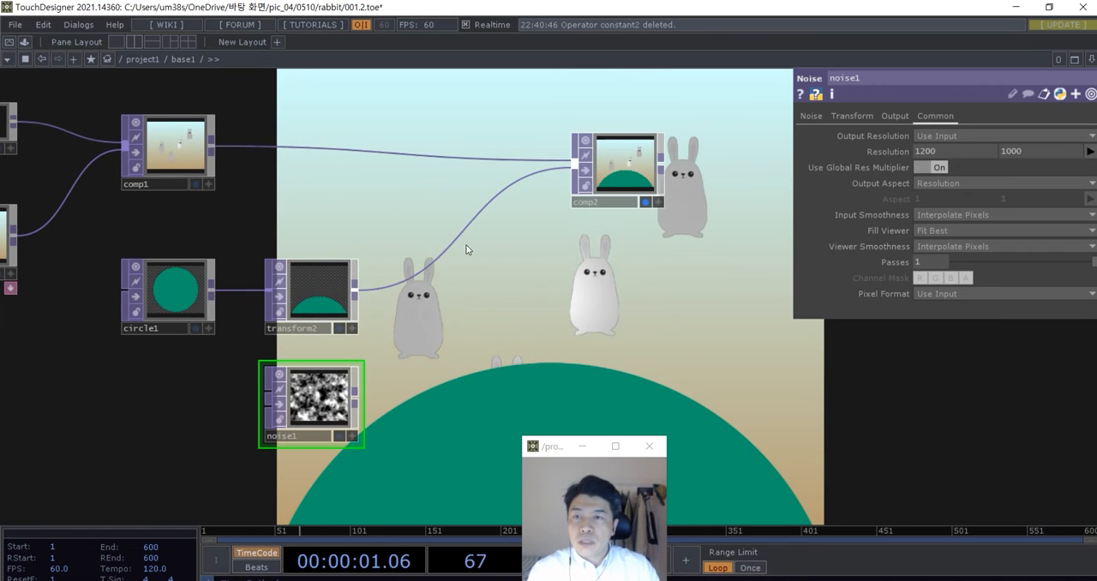
right_click(437, 244)
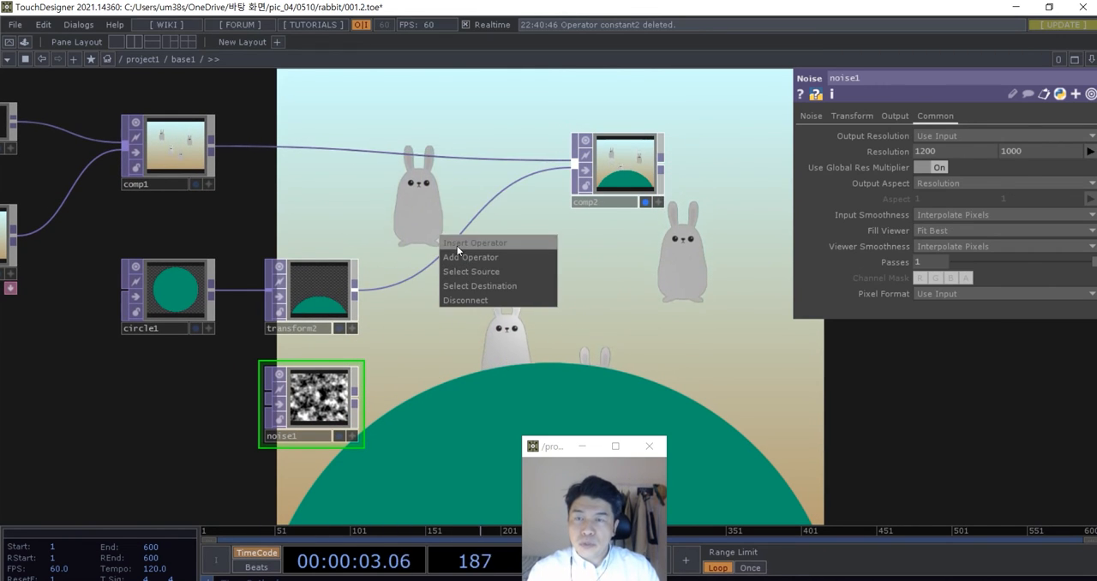
left_click(457, 246)
type("com")
left_click(246, 233)
left_click(452, 353)
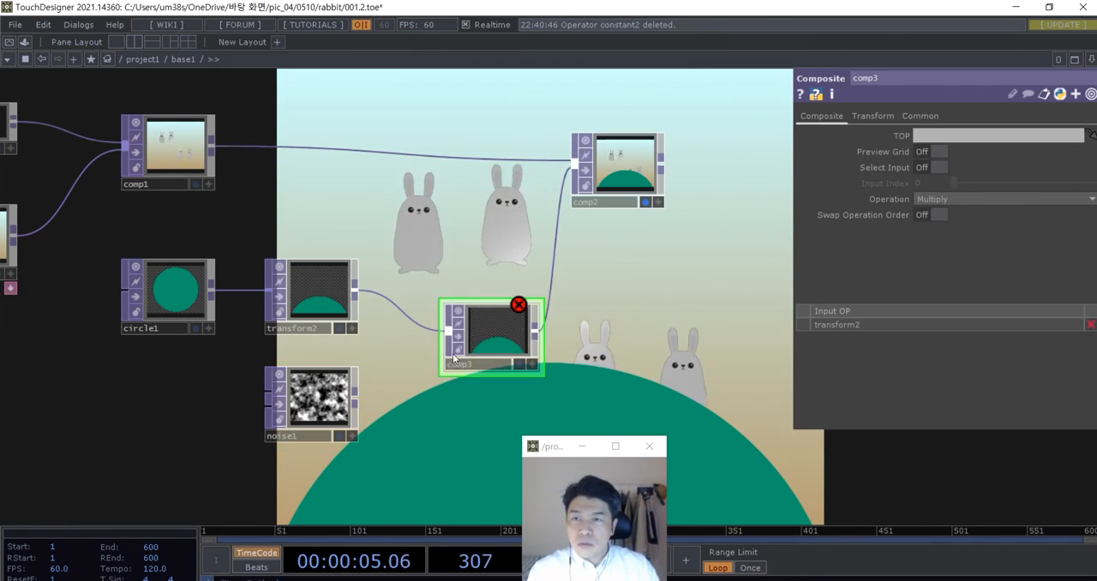
- Wire the Noise TOP into the third Composite TOP as its second input, multiplying the noise with the circle
scroll(482, 336, "up", 3)
left_click_drag(440, 366, 458, 323)
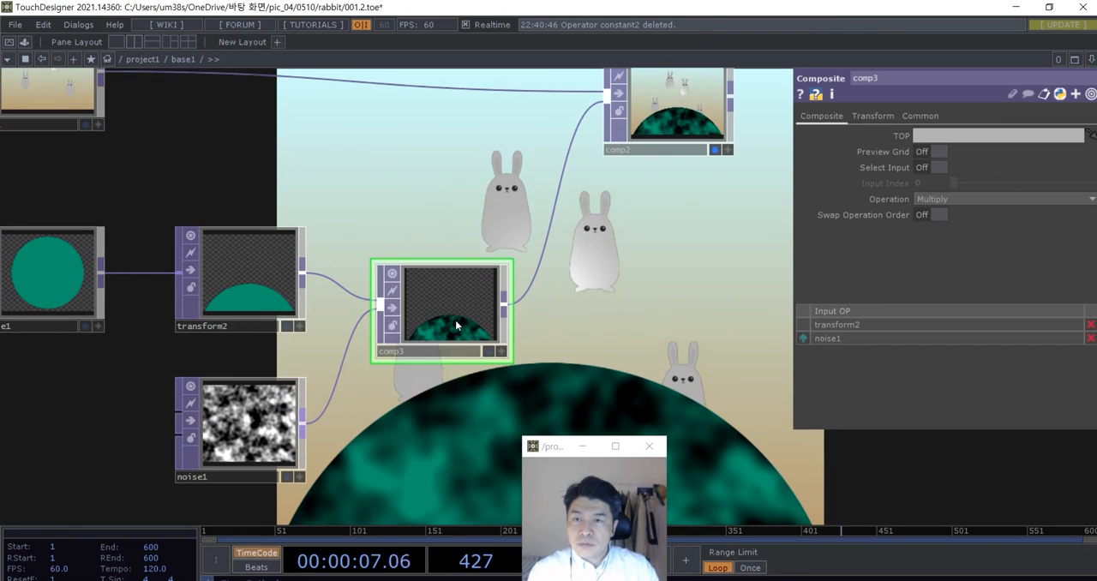
scroll(456, 325, "up", 3)
scroll(480, 375, "down", 6)
left_click_drag(600, 409, 650, 397)
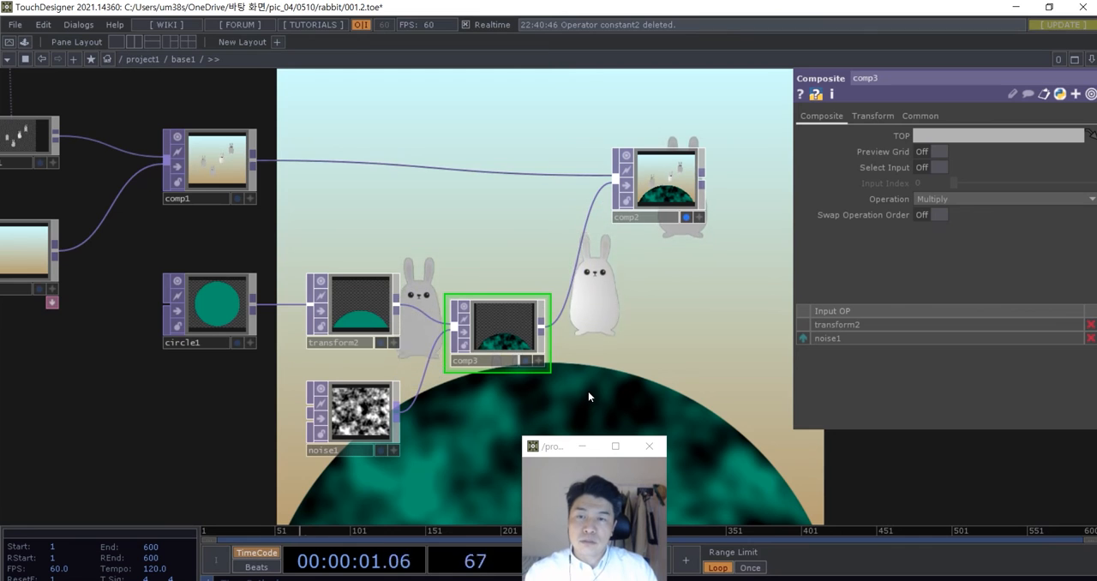
scroll(510, 343, "up", 2)
left_click_drag(508, 313, 508, 323)
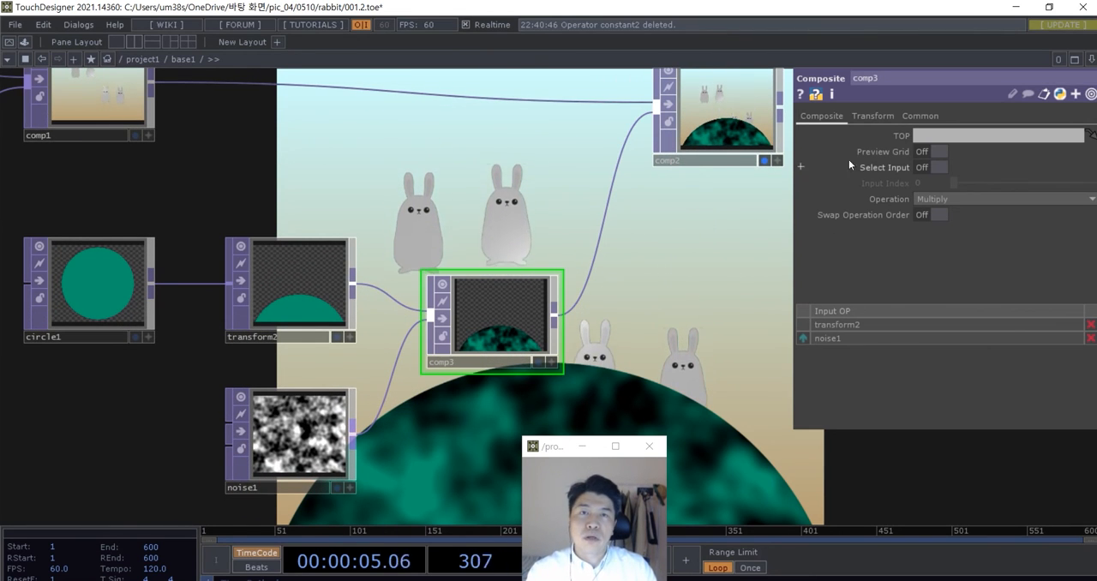
- Set the Noise TOP's period to 0.06 to make the hill's texture much finer
left_click(291, 436)
left_click(814, 119)
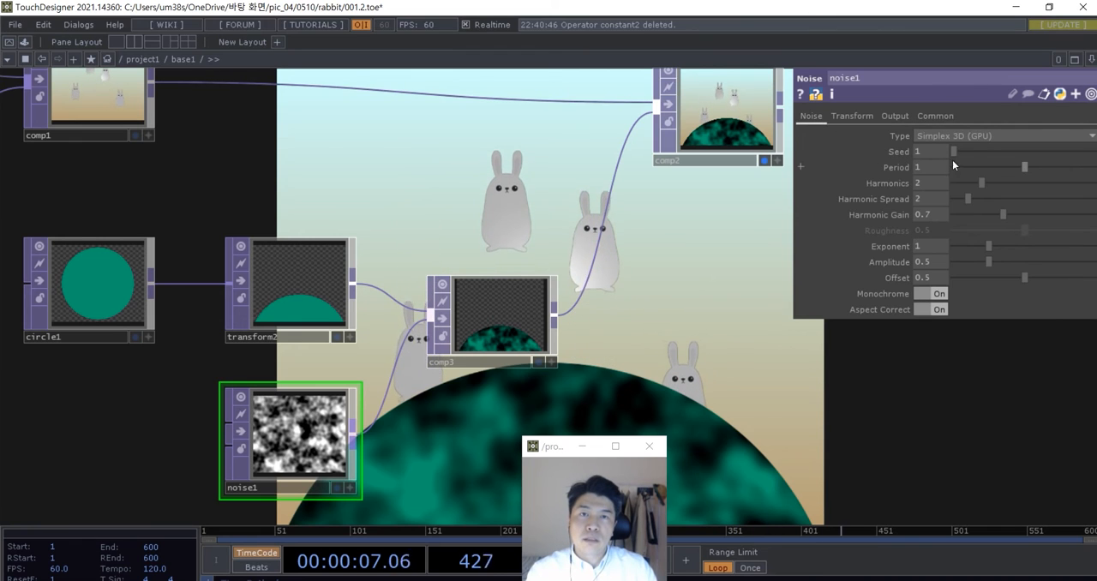
left_click_drag(1023, 164, 959, 172)
scroll(559, 306, "down", 2)
left_click_drag(559, 306, 399, 271)
left_click_drag(292, 282, 461, 326)
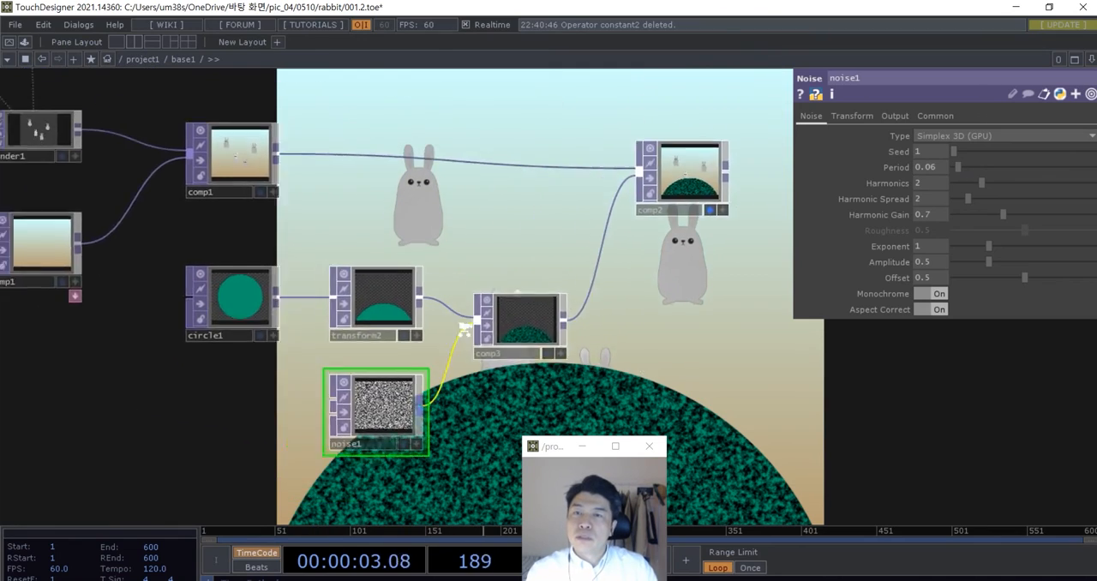
- Try Add as the third Composite TOP's operation and switch it back to Multiply
scroll(465, 323, "up", 4)
left_click(599, 335)
left_click(946, 202)
left_click(943, 212)
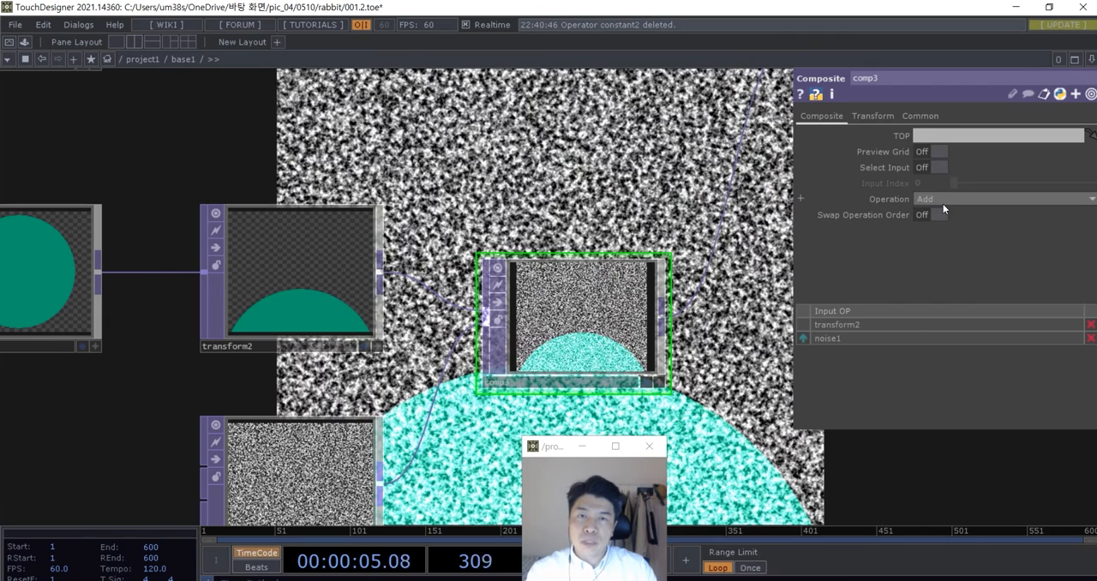
left_click(945, 200)
left_click(1016, 261)
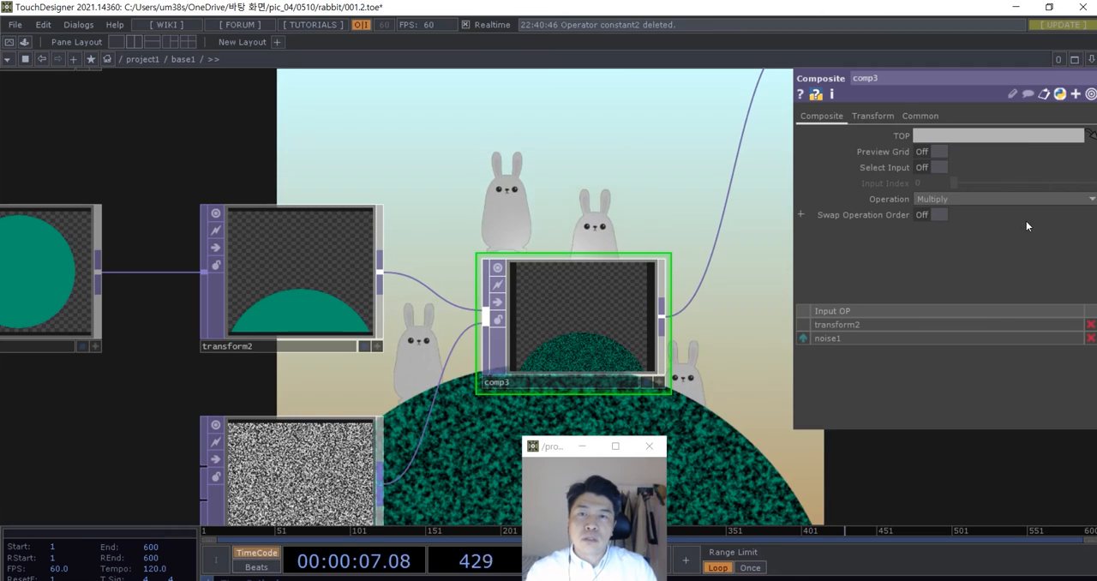
left_click(1034, 208)
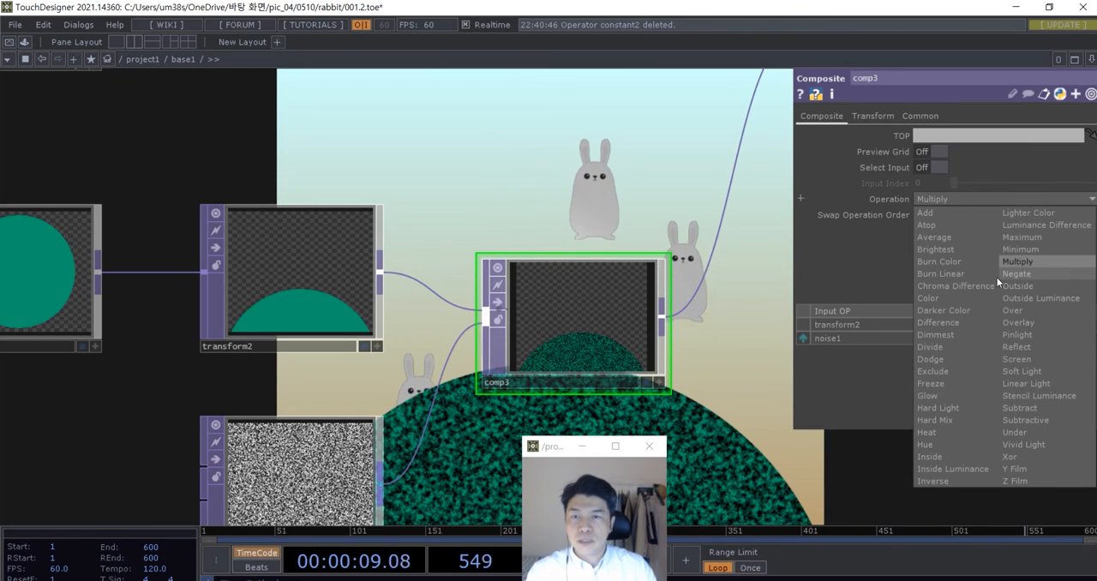
left_click(714, 435)
- Move the second Composite TOP farther from the third Composite TOP to spread out the network
scroll(713, 444, "down", 1)
scroll(585, 407, "down", 1)
left_click_drag(712, 449, 480, 380)
scroll(515, 387, "down", 2)
left_click_drag(515, 215, 655, 223)
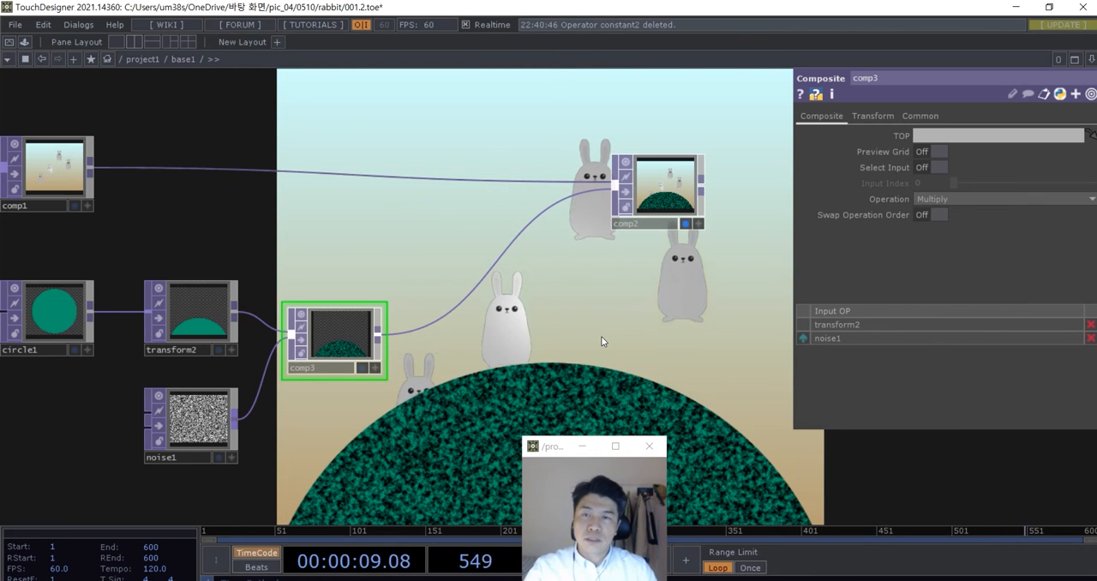
- Try an amplitude of 2.54 on the Pattern CHOP and return it to 1
scroll(601, 336, "down", 5)
mouse_move(648, 377)
left_mouse_down()
mouse_move(661, 375)
mouse_move(619, 374)
mouse_move(642, 377)
left_mouse_up()
scroll(265, 412, "down", 3)
left_click_drag(269, 412, 401, 447)
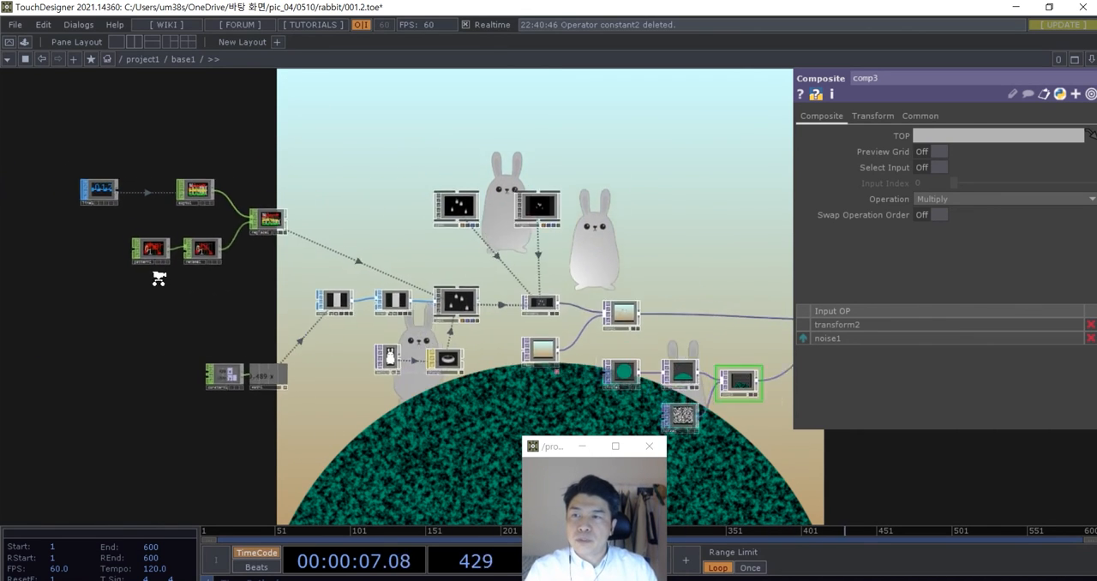
scroll(164, 271, "up", 3)
scroll(163, 268, "up", 2)
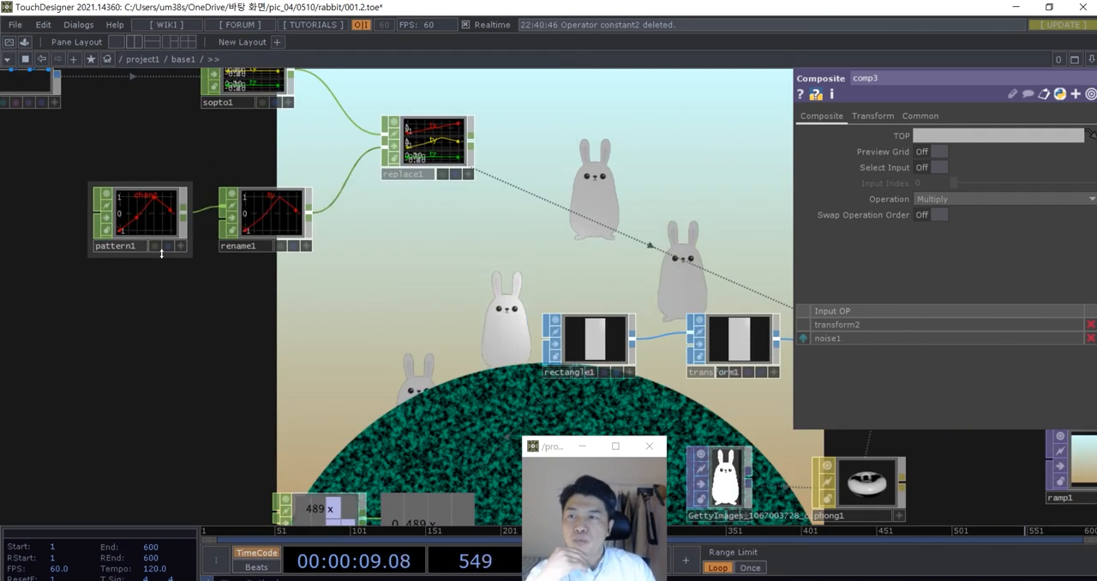
scroll(157, 225, "up", 2)
left_click(157, 225)
scroll(183, 273, "down", 5)
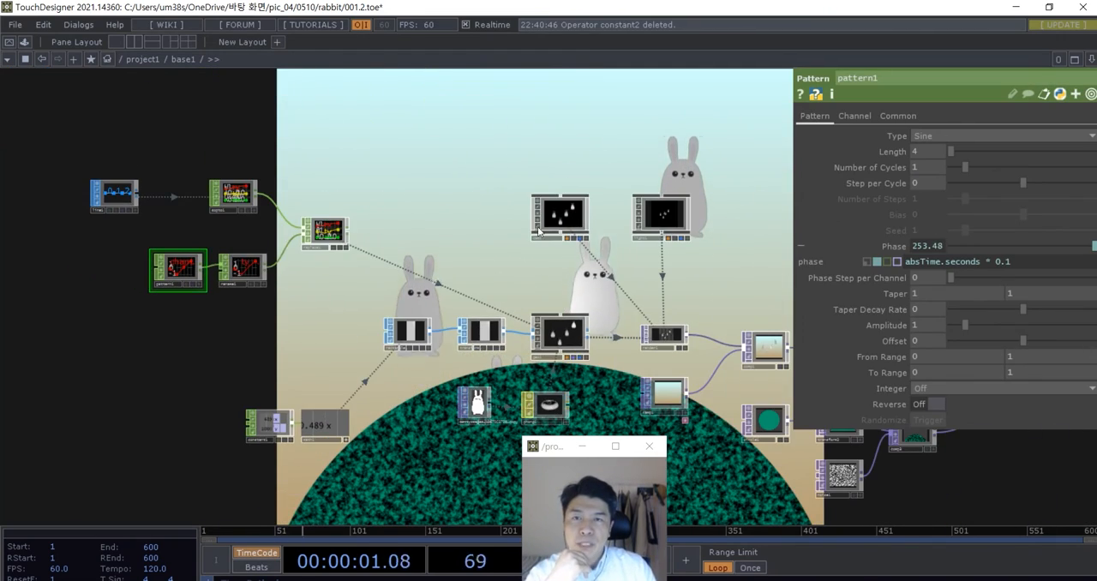
left_click_drag(657, 141, 329, 122)
scroll(510, 190, "up", 2)
left_click_drag(556, 205, 475, 137)
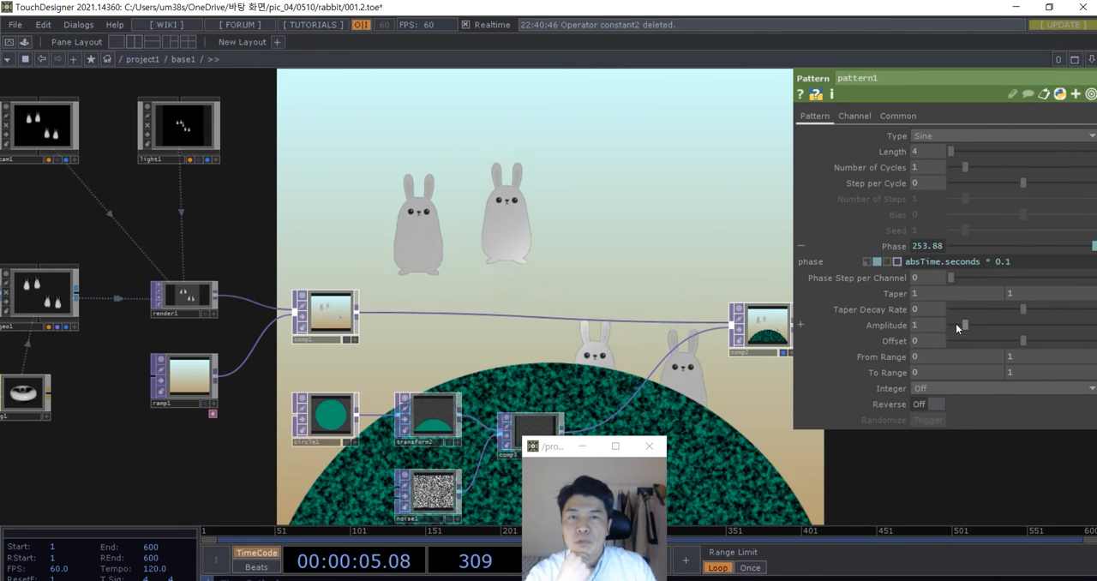
left_click_drag(968, 325, 991, 323)
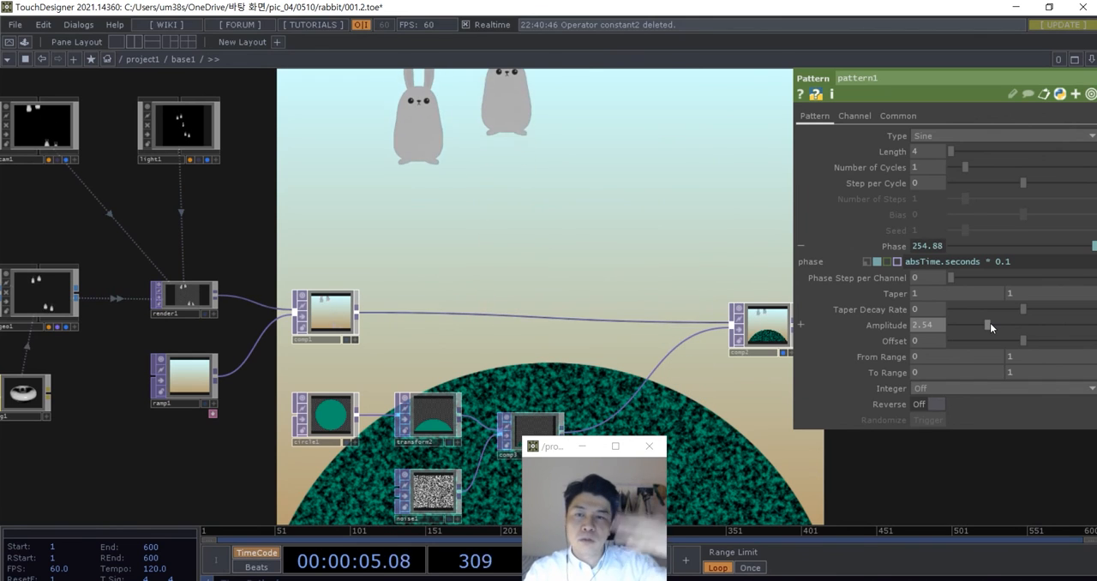
left_click_drag(990, 322, 966, 324)
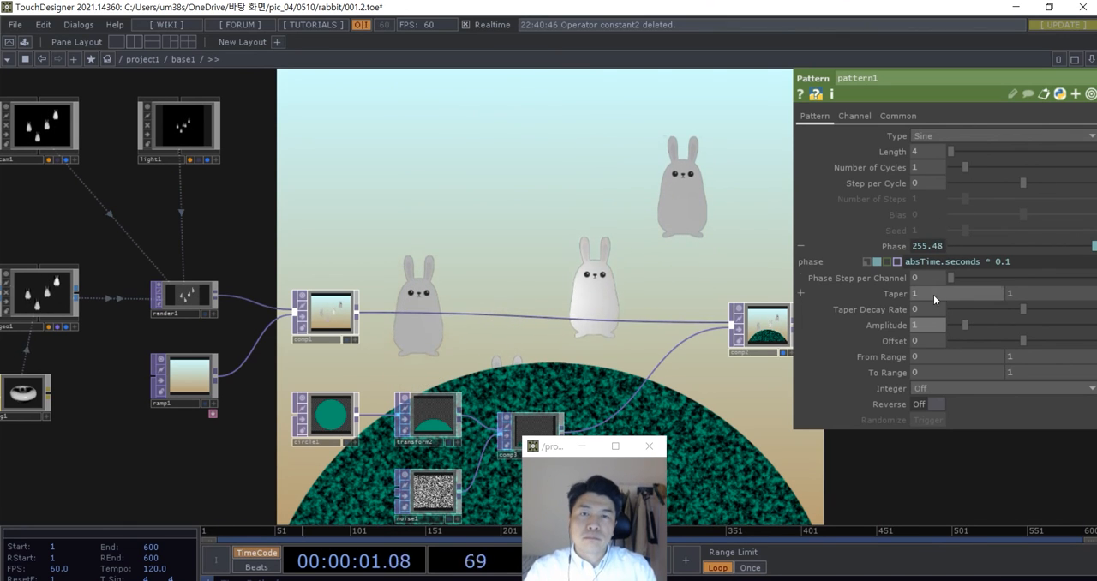
- Try absTime.seconds * 0.2 as the Pattern CHOP's phase expression and restore the multiplier to 0.1
type("2")
key("Return")
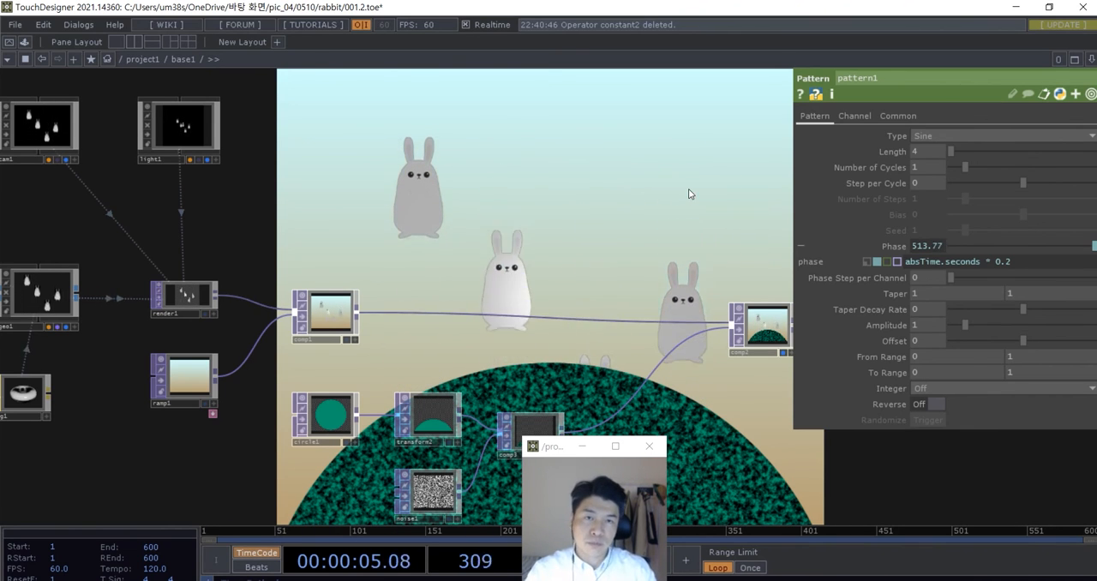
left_click(1012, 263)
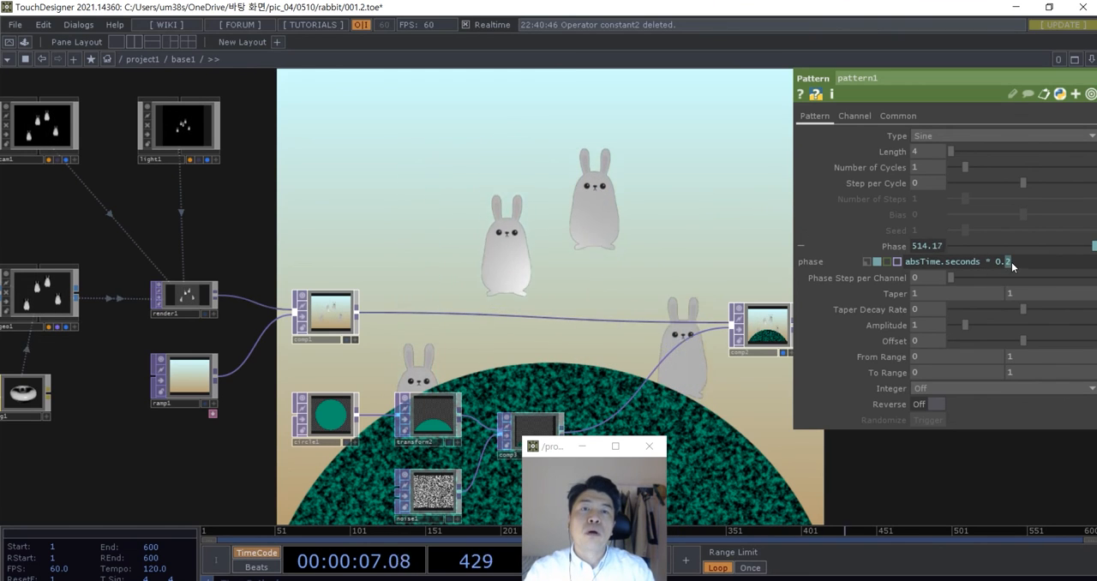
key("BackSpace")
type("1")
left_click(530, 245)
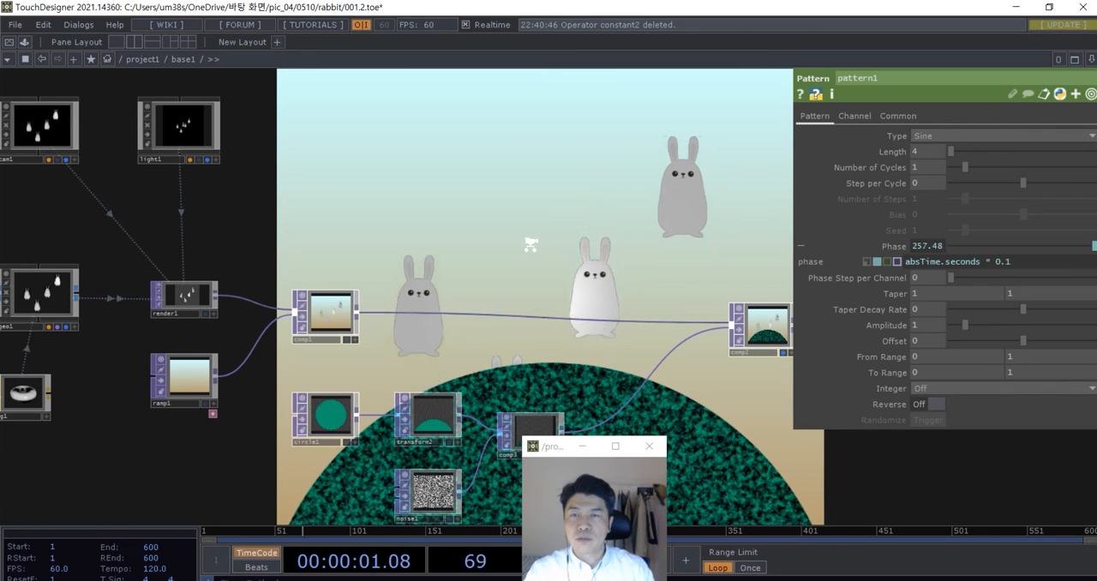
- Shift the second Composite TOP away again, leaving room for another operator behind the noise-textured hill composite
scroll(532, 245, "down", 5)
left_click_drag(587, 336, 486, 350)
scroll(486, 350, "up", 5)
left_click_drag(605, 285, 747, 257)
left_click_drag(668, 349, 743, 318)
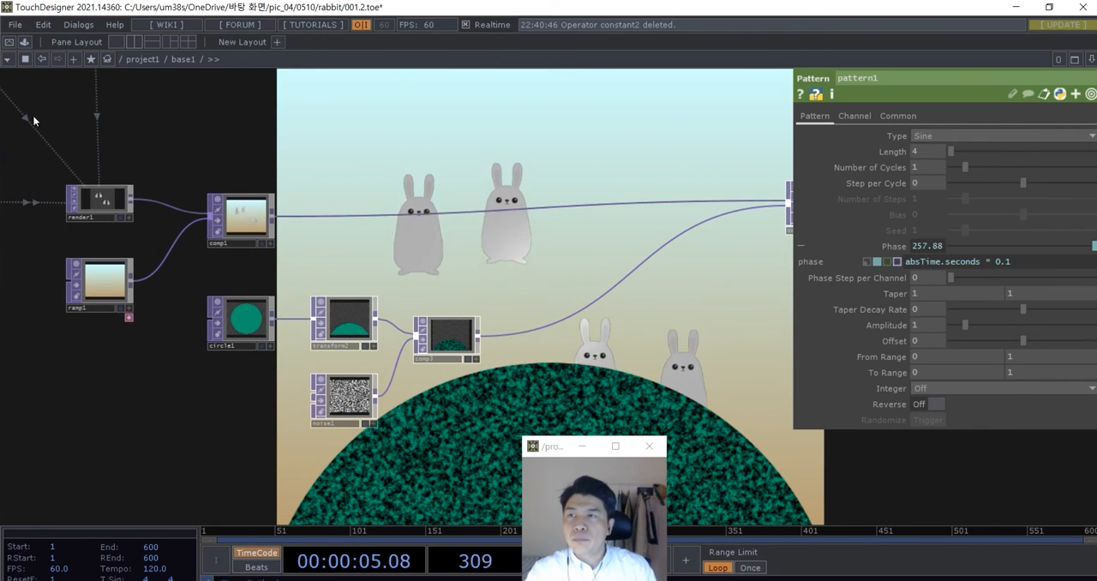
- Add the twirl component from the Palette's ImageFilters next to the third Composite TOP and close the Palette
left_click(25, 43)
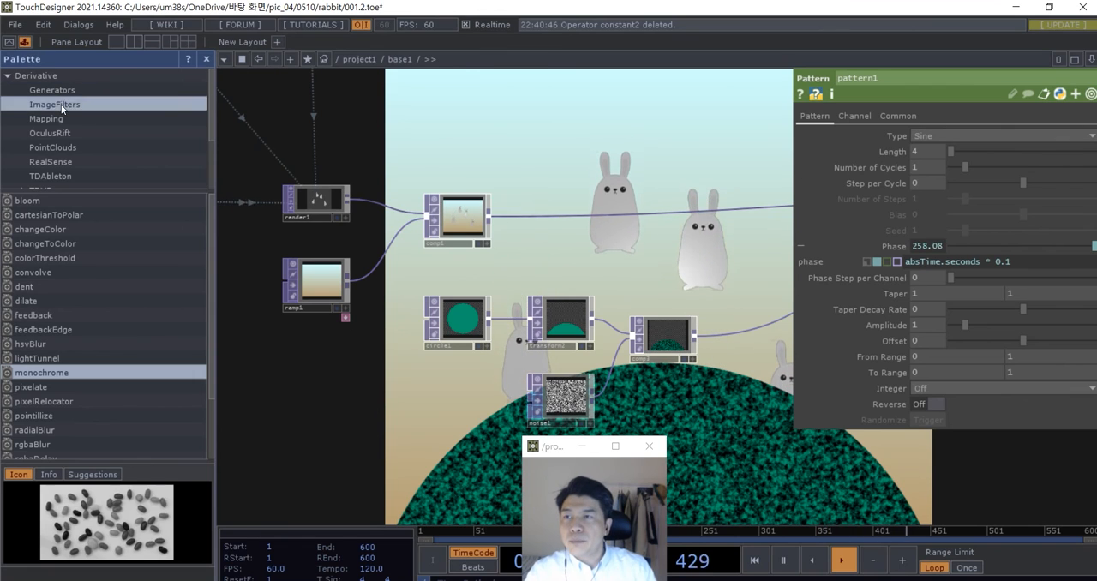
scroll(43, 292, "down", 2)
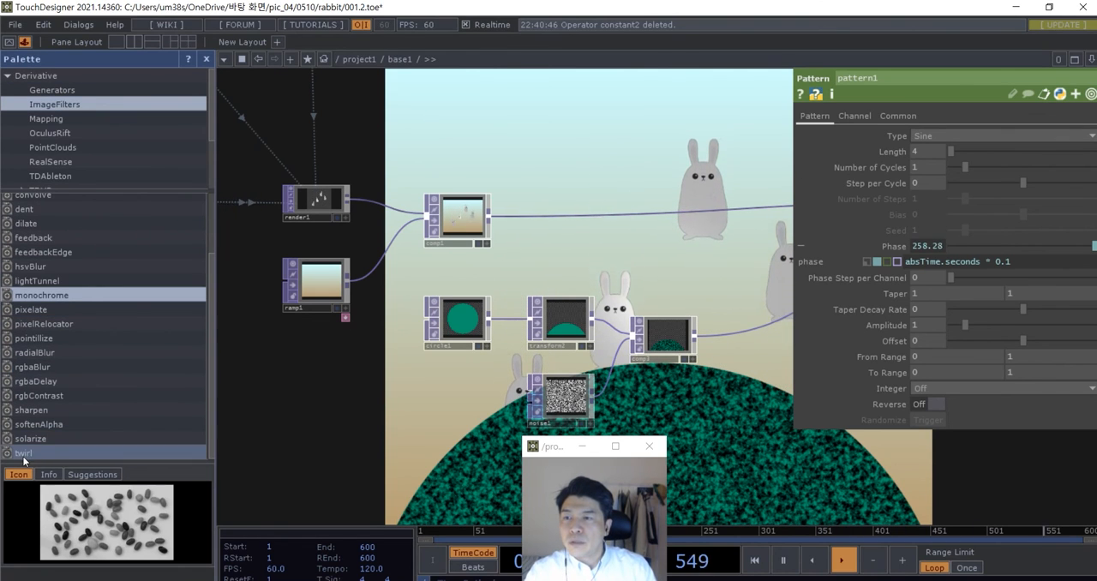
left_click_drag(30, 452, 711, 364)
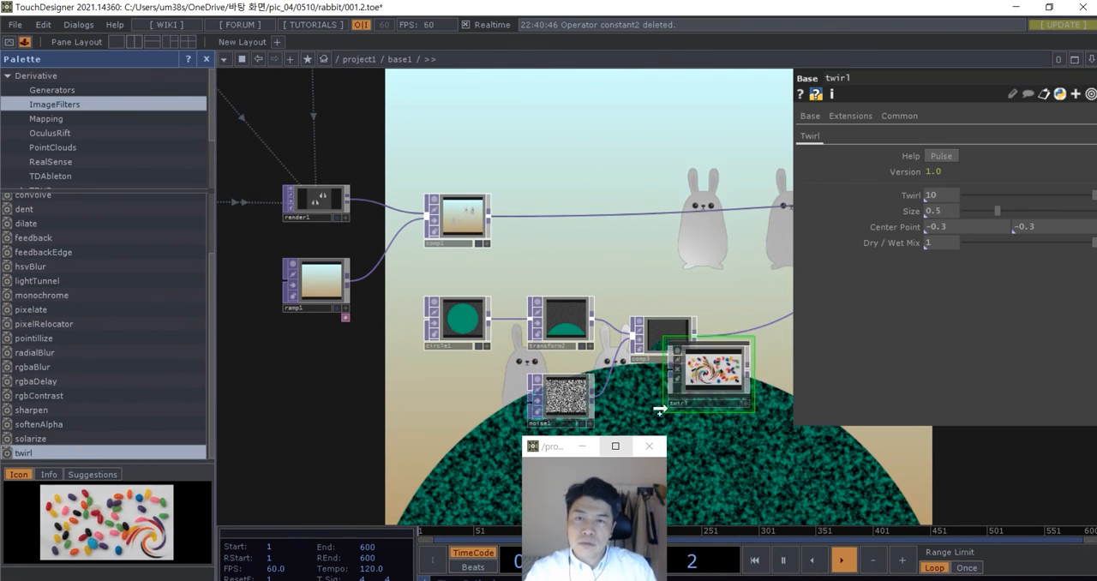
left_click(206, 60)
- Insert the twirl component between the third and second Composite TOPs and place it beside the third Composite TOP
left_click_drag(494, 239, 282, 162)
scroll(283, 223, "up", 3)
left_click_drag(284, 301, 429, 311)
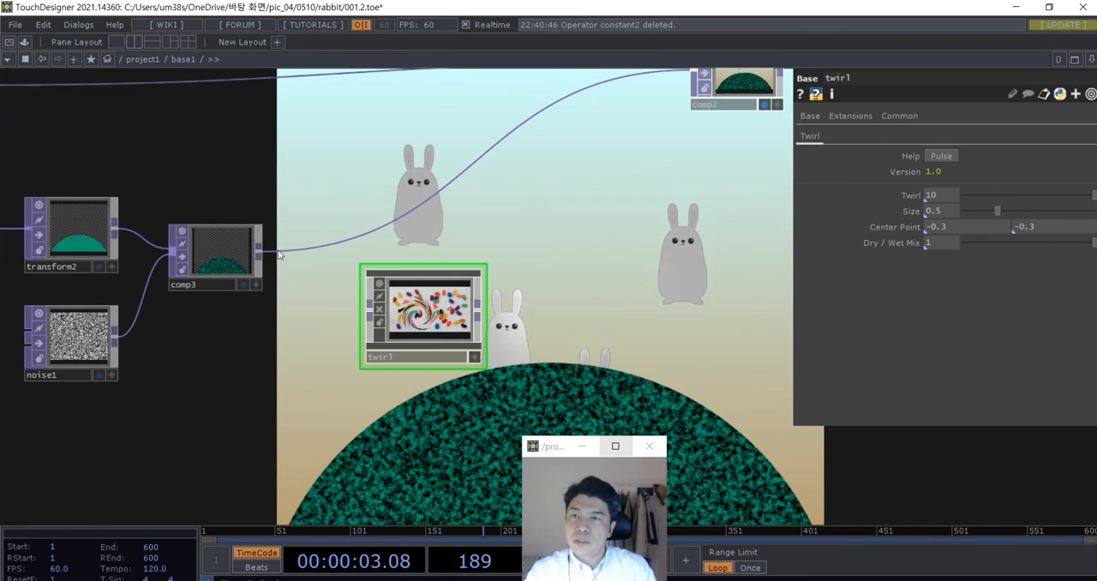
left_click_drag(260, 252, 471, 192)
left_click_drag(427, 301, 356, 248)
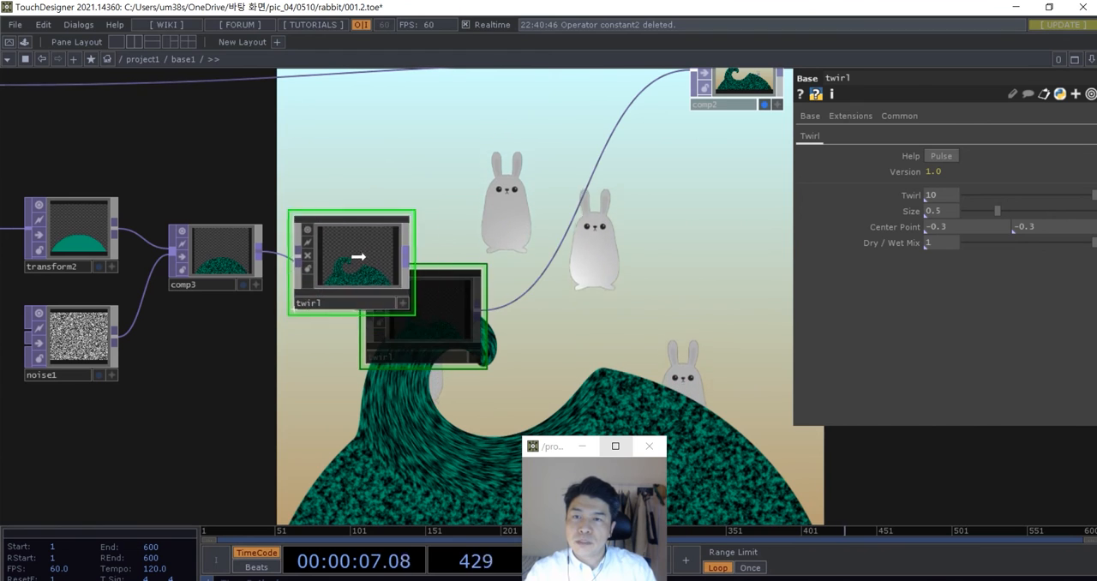
- Set the twirl component's Twirl to 1.5 and Size to 0.93 to bend the hill gently
left_click_drag(1084, 199, 1040, 195)
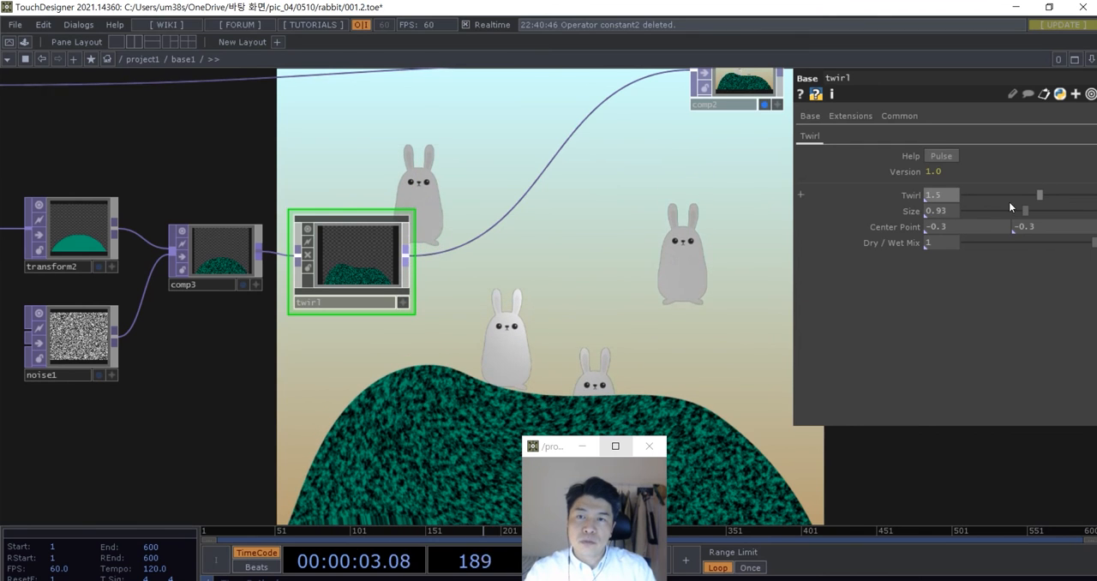
scroll(610, 321, "down", 4)
left_click_drag(609, 321, 507, 329)
scroll(490, 314, "up", 2)
left_click_drag(546, 184, 560, 183)
scroll(562, 275, "down", 1)
scroll(563, 275, "down", 2)
left_click_drag(565, 326, 593, 337)
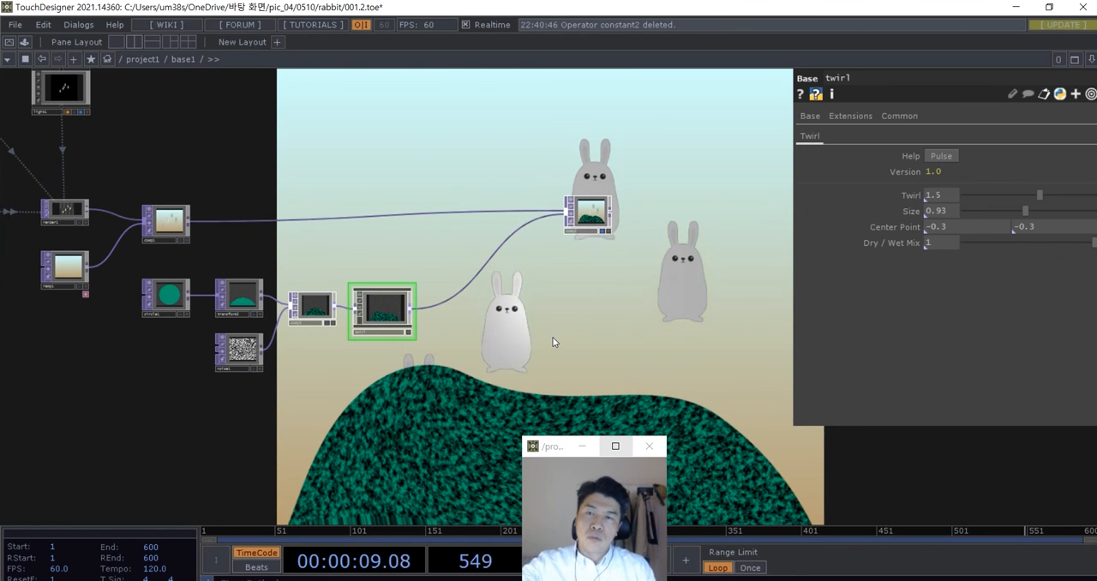
- Look over the complete network from the Line SOP and Pattern CHOP through to the final Composite TOP
scroll(555, 341, "down", 2)
left_click_drag(563, 368, 493, 369)
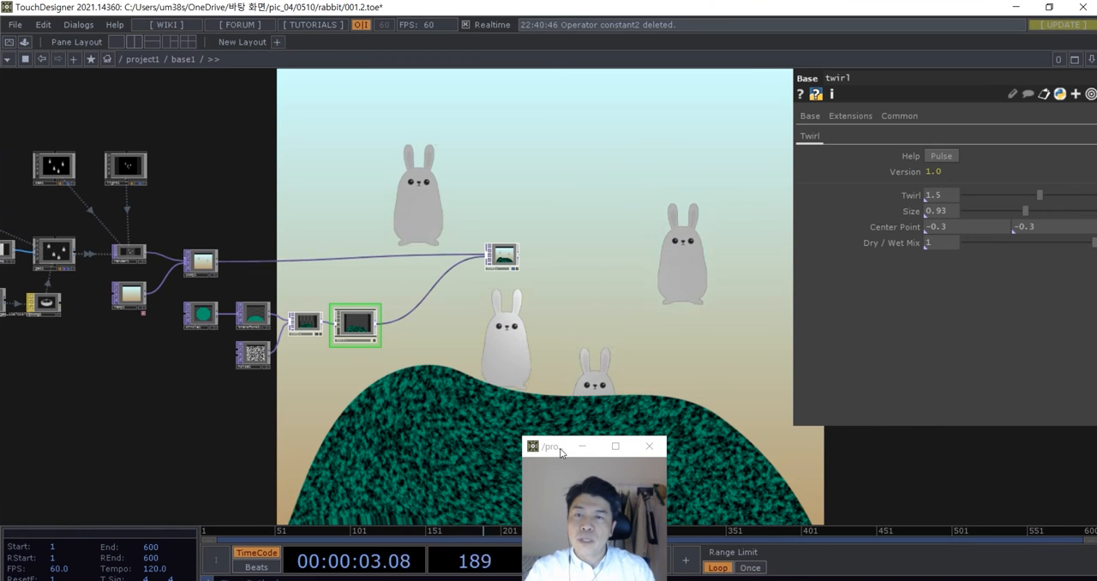
left_click_drag(562, 452, 808, 422)
left_click_drag(646, 416, 629, 423)
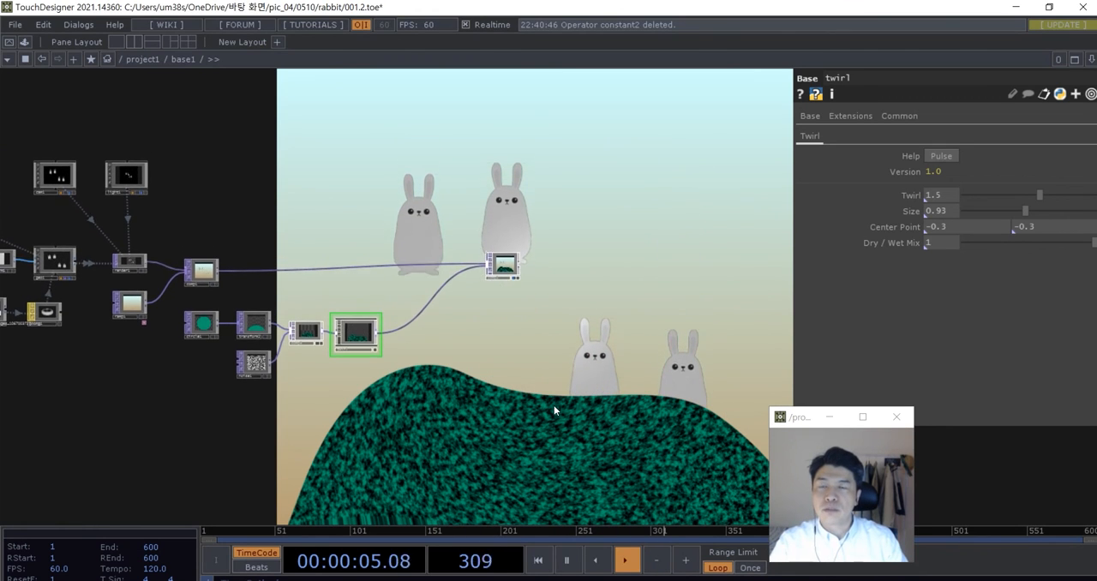
scroll(532, 431, "down", 2)
left_click_drag(531, 431, 577, 431)
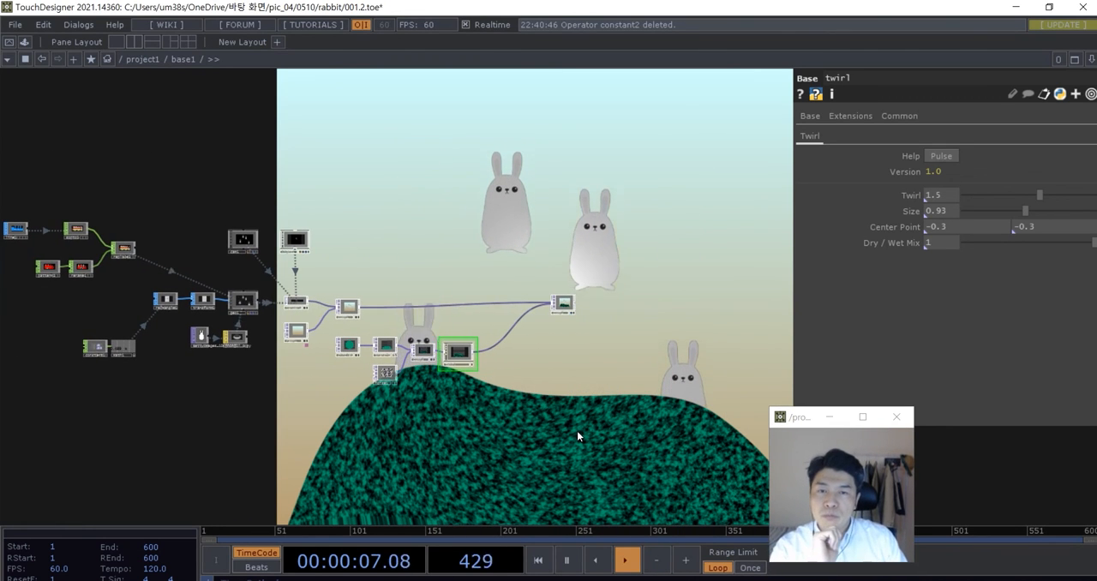
scroll(577, 430, "down", 3)
left_click_drag(470, 443, 537, 444)
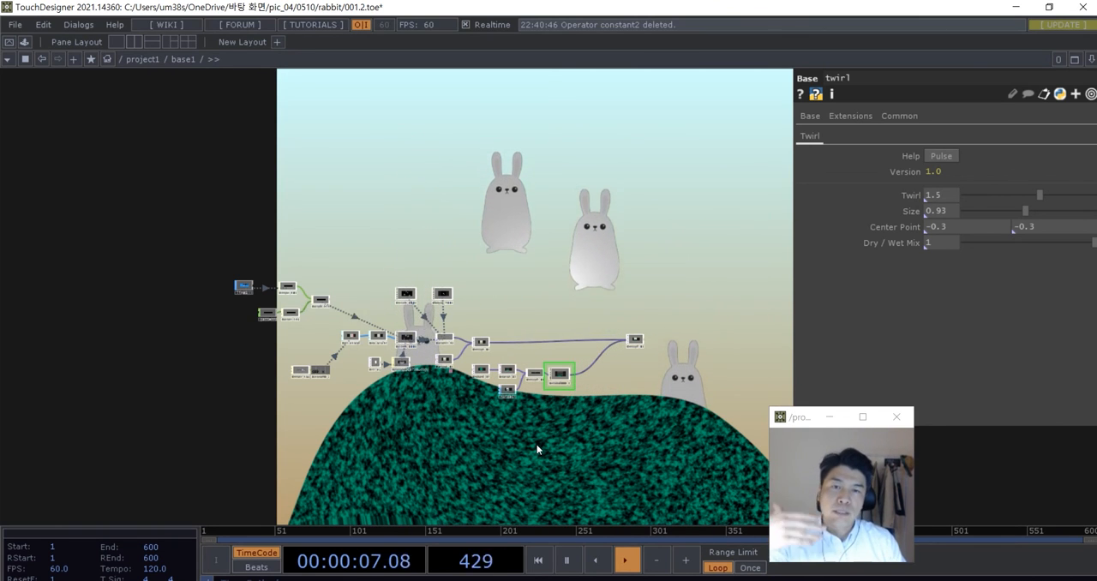
- Examine the Line SOP and Pattern CHOP at the start of the rabbit instancing chain
left_click_drag(220, 250, 348, 254)
scroll(367, 274, "up", 5)
scroll(417, 346, "up", 5)
left_click_drag(421, 393, 442, 355)
left_click_drag(509, 430, 390, 438)
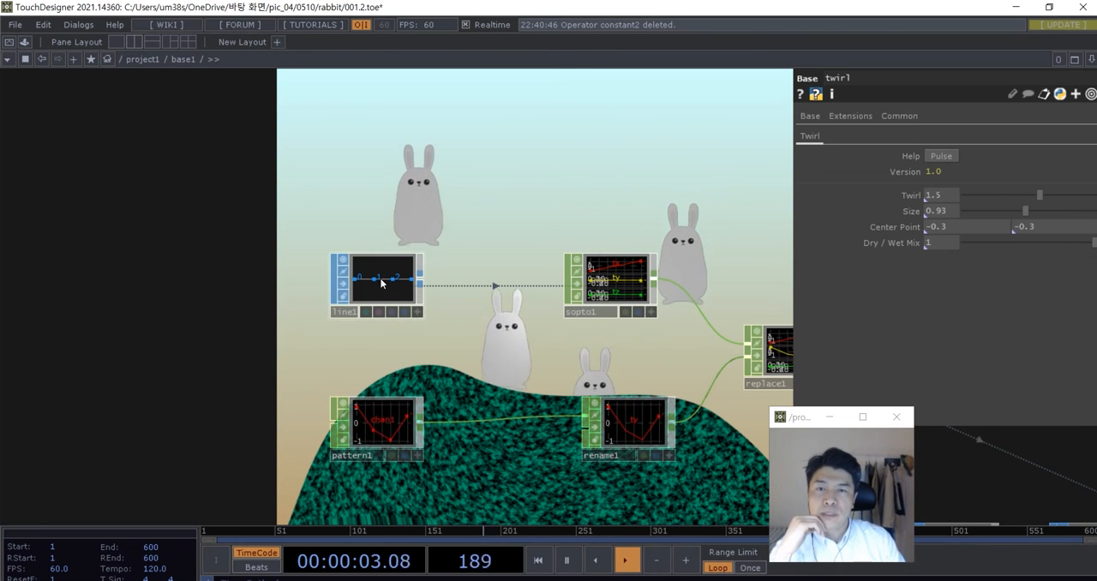
scroll(433, 317, "up", 2)
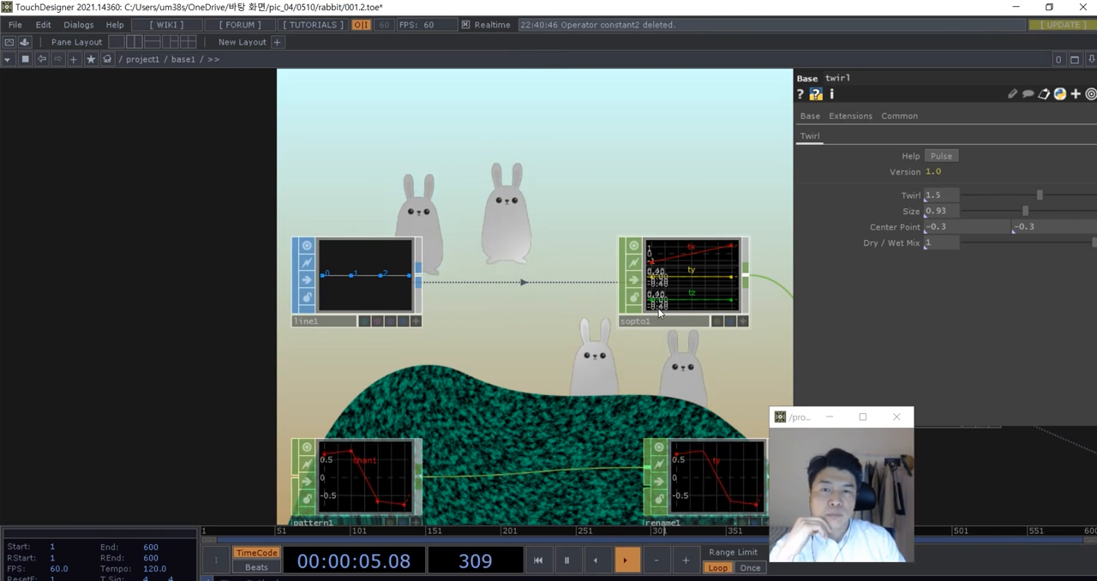
left_click_drag(485, 301, 525, 215)
scroll(385, 410, "up", 2)
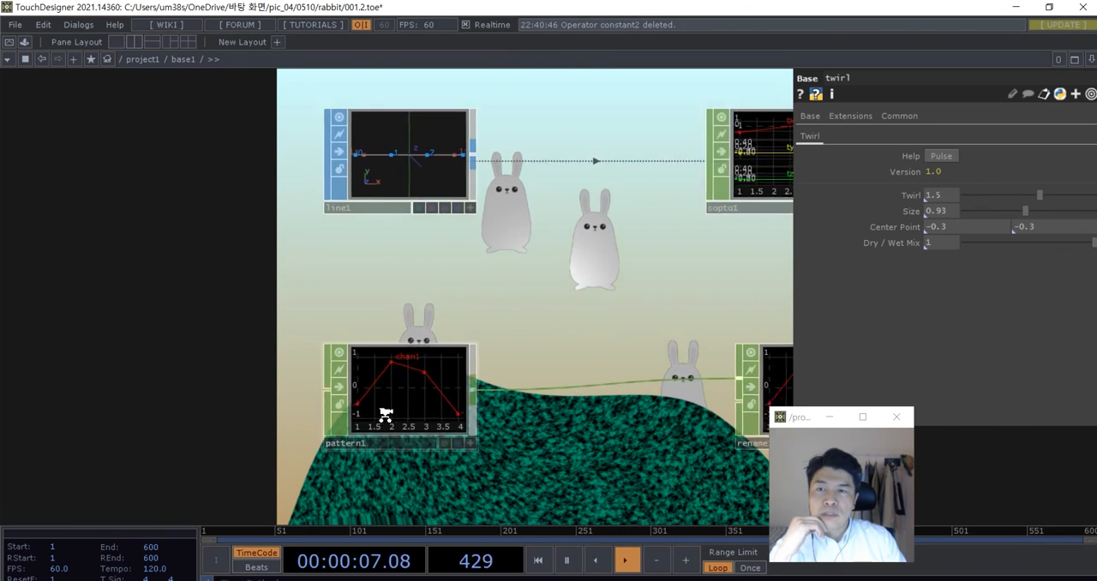
scroll(368, 384, "down", 3)
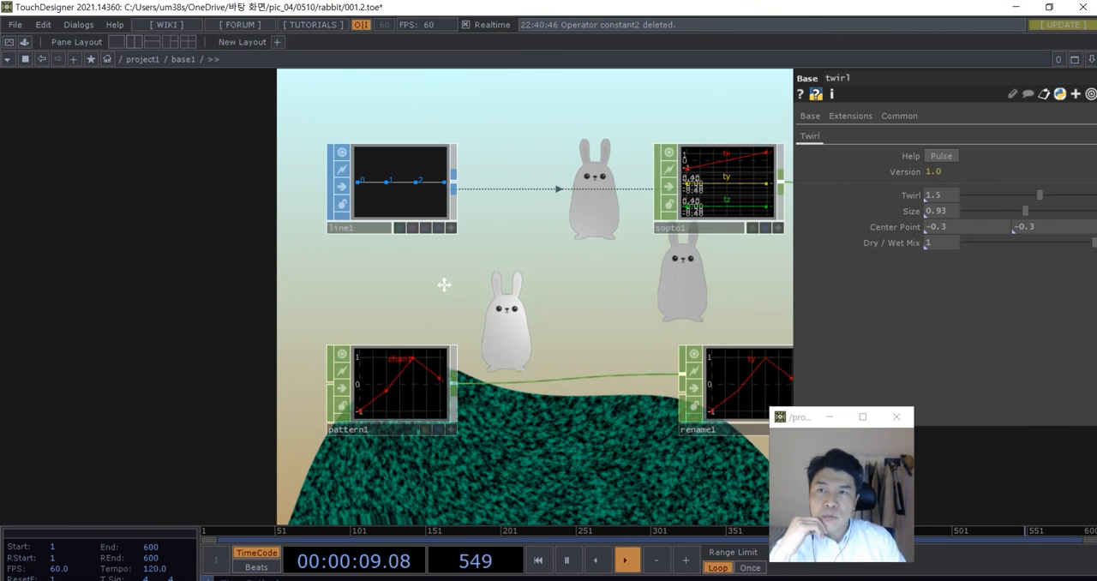
left_click_drag(443, 284, 445, 326)
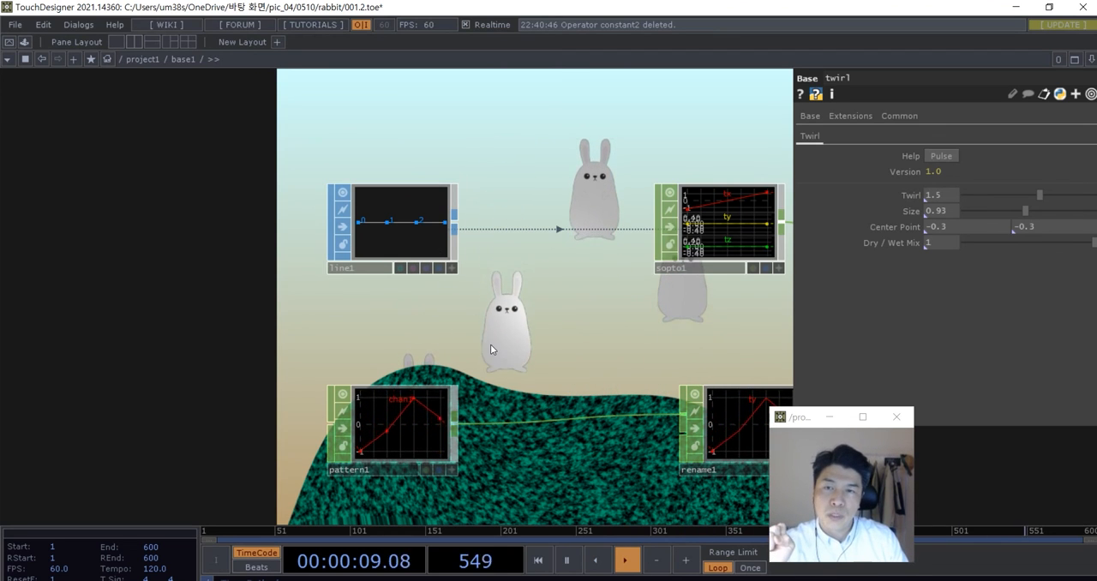
left_click_drag(491, 344, 483, 326)
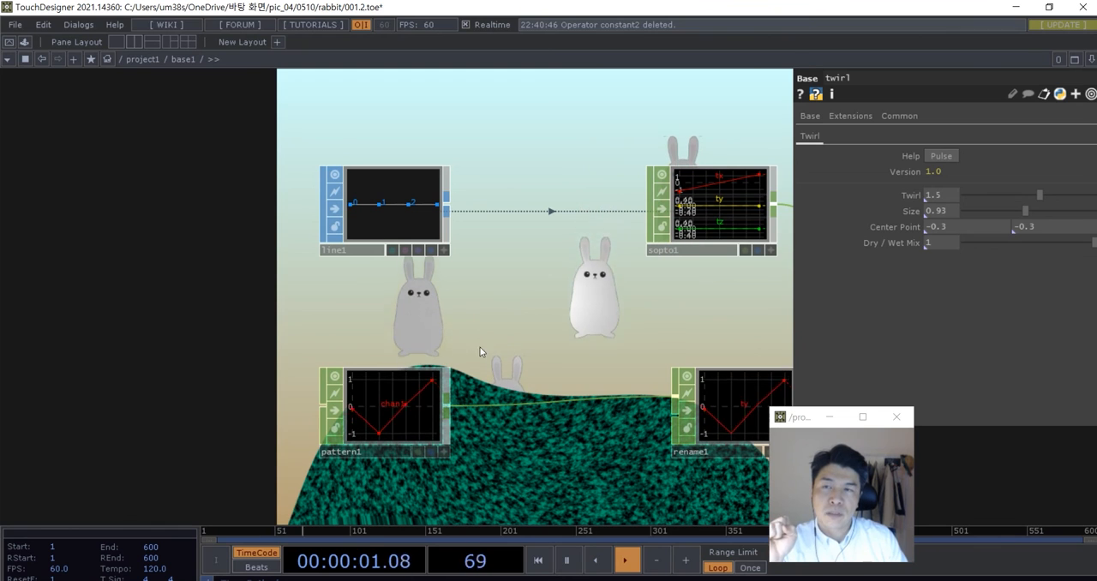
- Set the Line SOP's Number of Points and the Pattern CHOP's Length to 6
left_click(407, 200)
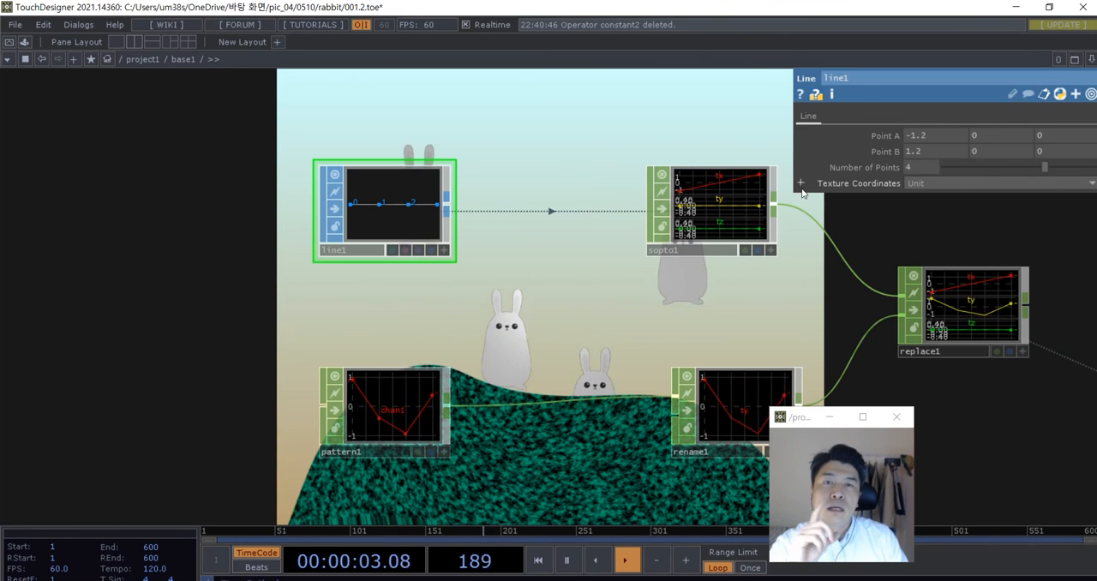
type("6")
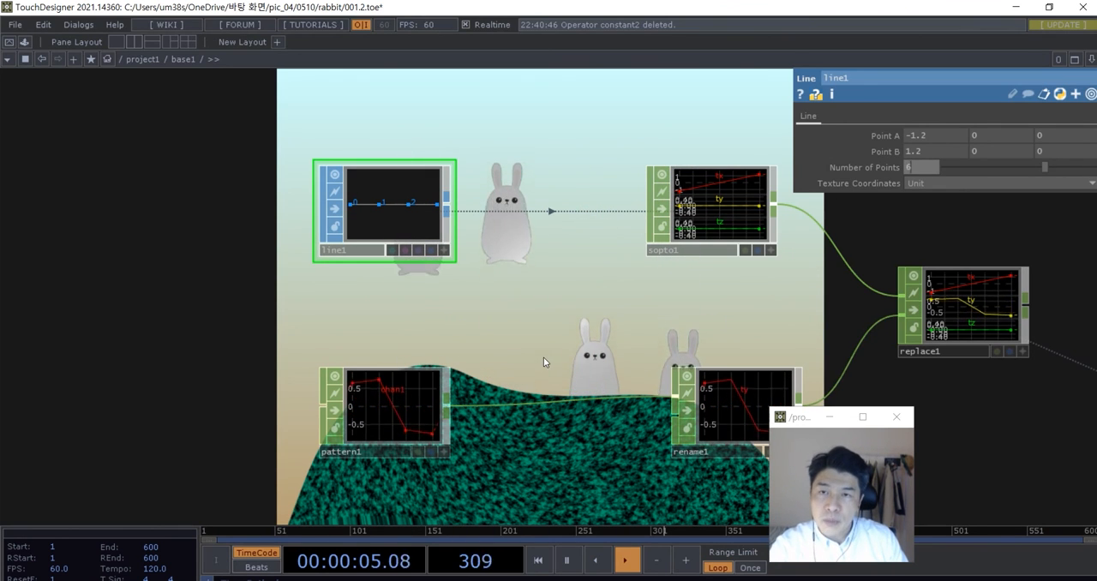
key("Return")
left_click(411, 434)
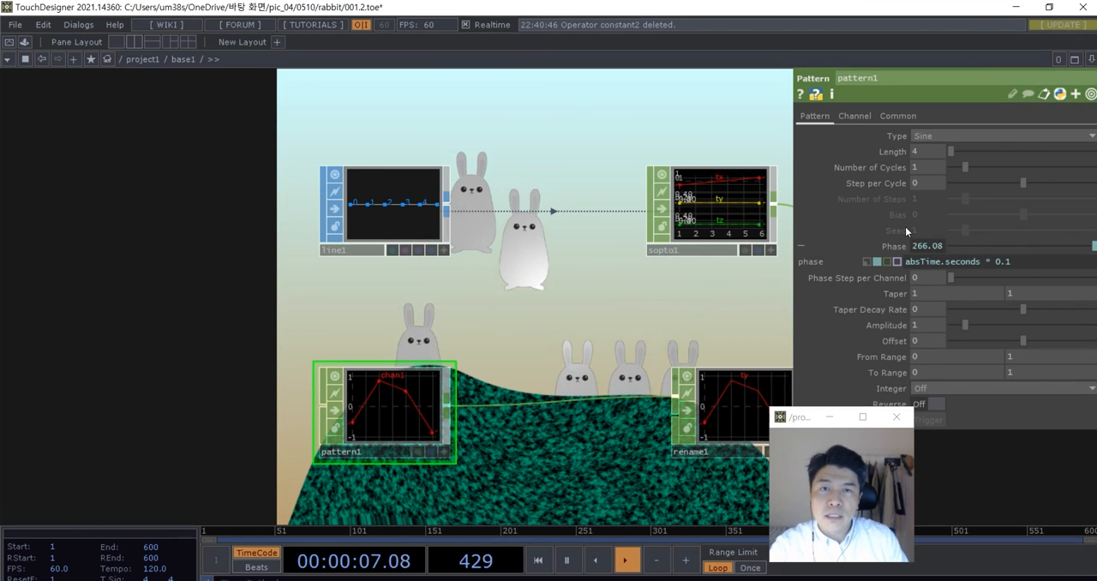
left_click(925, 151)
type("6")
key("Return")
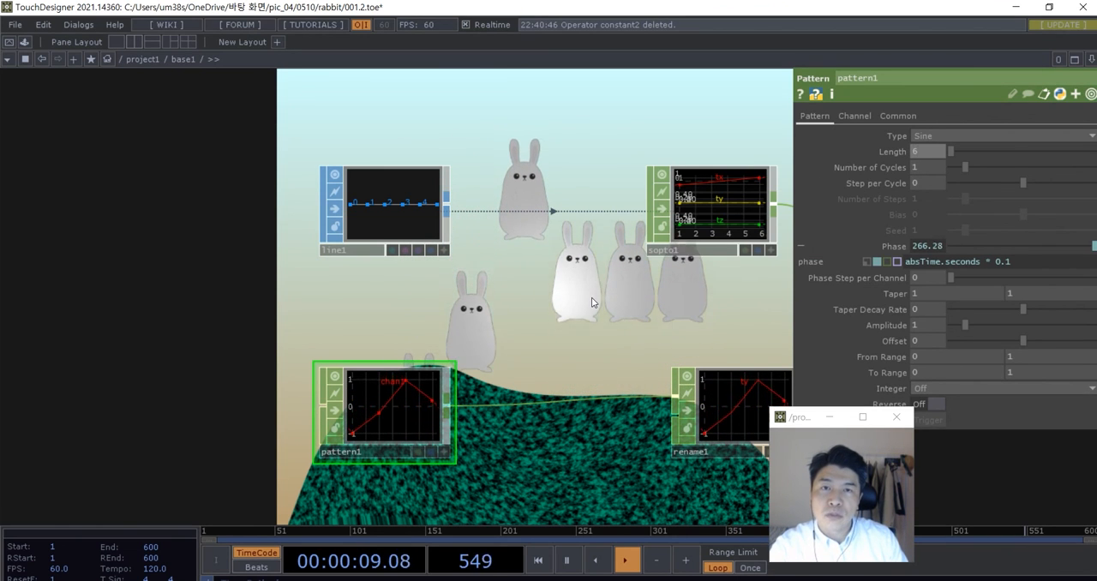
scroll(446, 390, "up", 5)
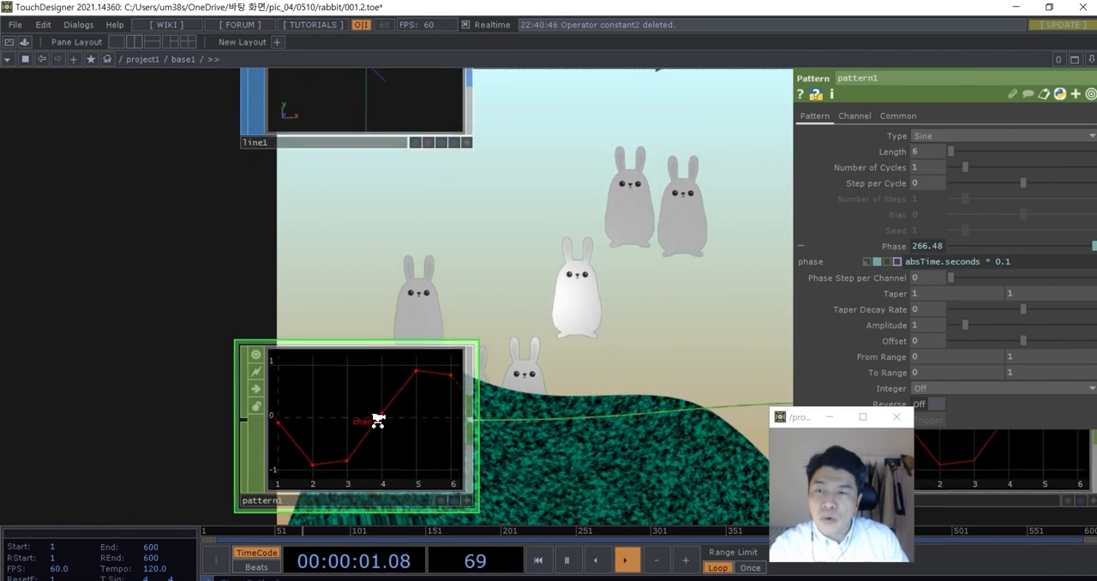
scroll(510, 394, "down", 6)
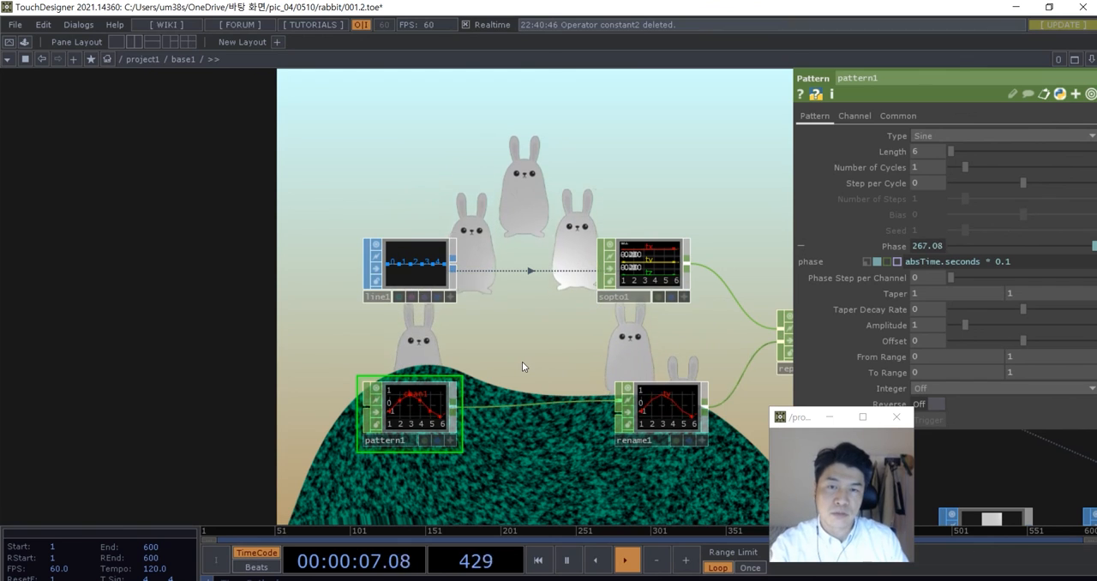
- Set the Line SOP's Number of Points and the Pattern CHOP's Length to 3
left_click(458, 273)
left_click(917, 168)
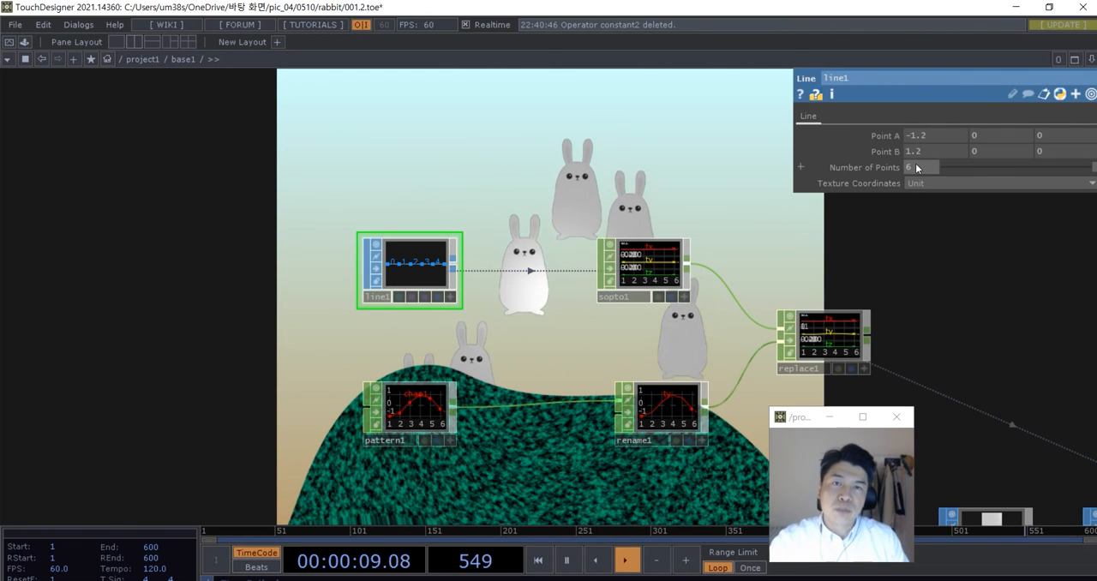
type("3")
key("Return")
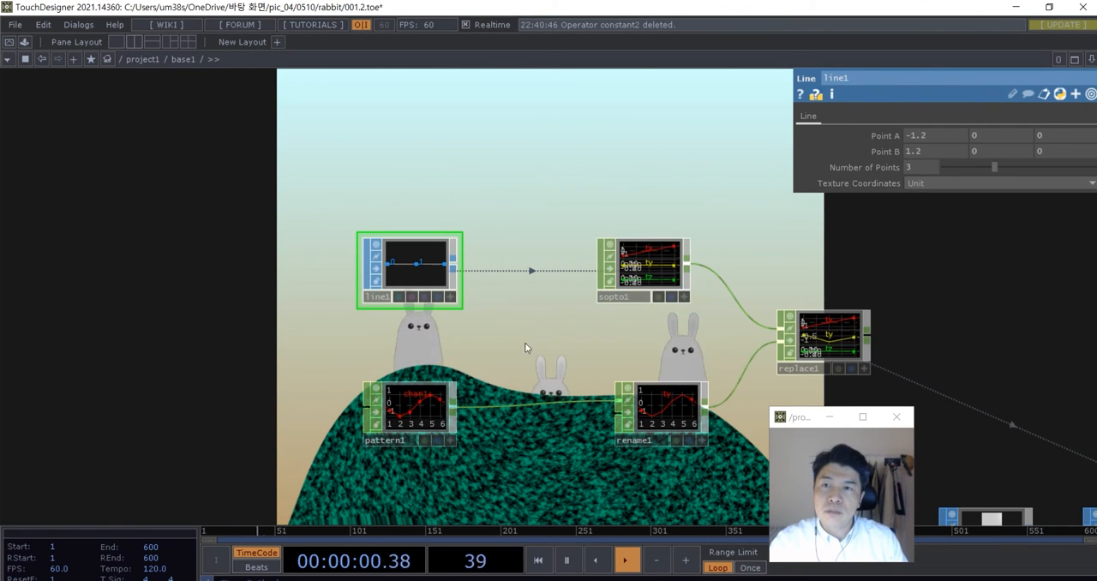
left_click(421, 408)
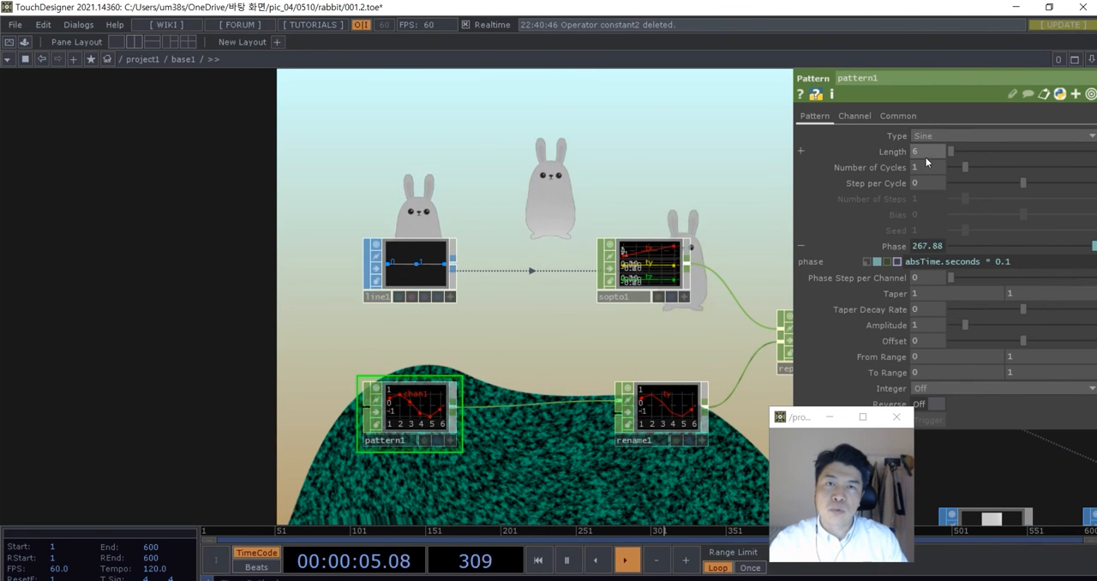
scroll(624, 188, "down", 5)
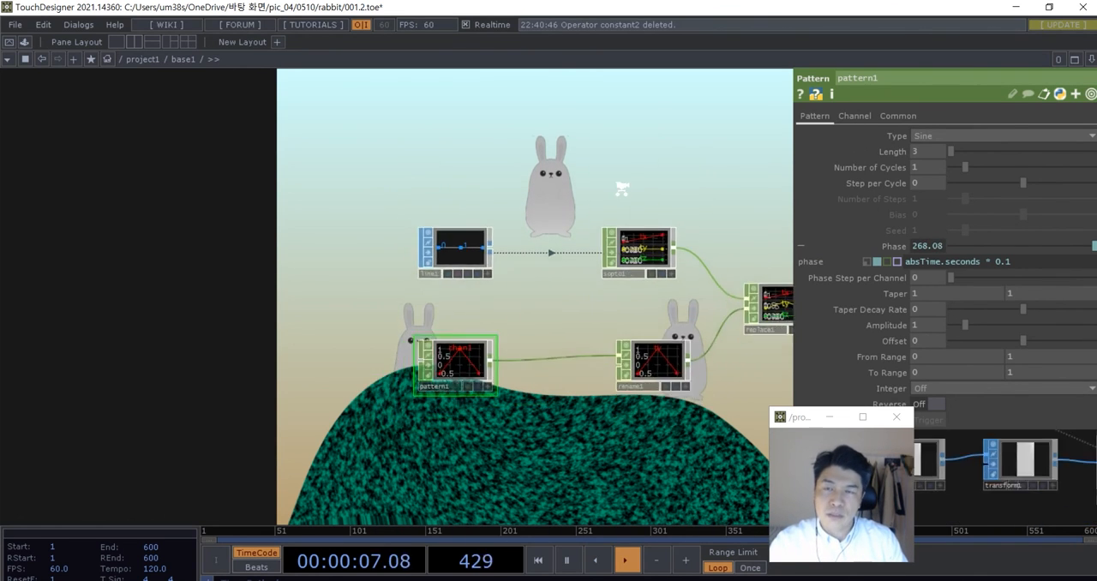
- Review the rabbit branch from the Line SOP and Pattern CHOP through the Render TOP to the first Composite TOP
scroll(467, 200, "down", 2)
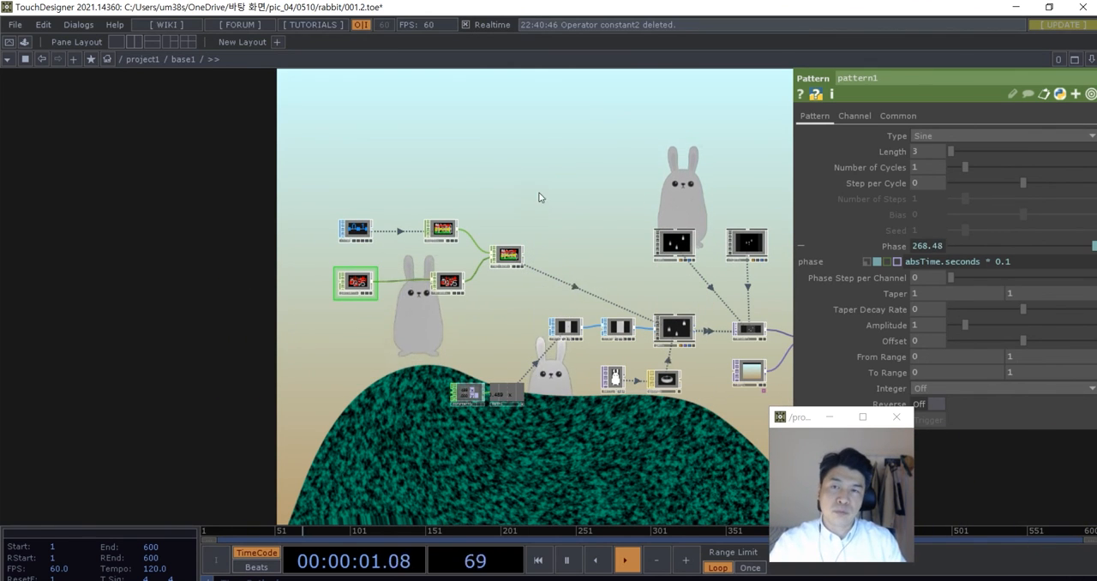
left_click_drag(546, 192, 465, 230)
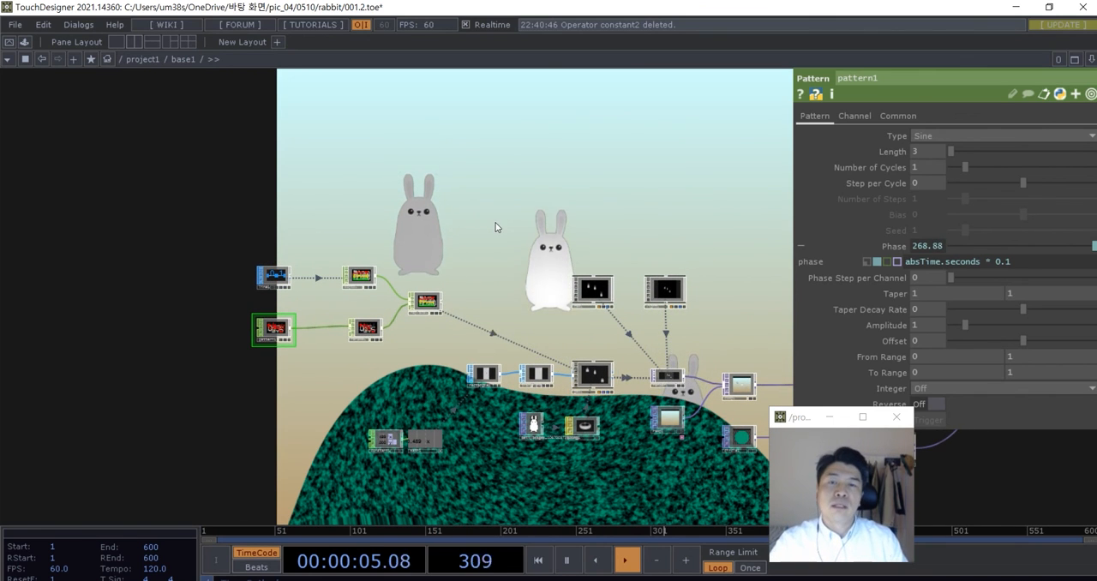
scroll(502, 225, "down", 3)
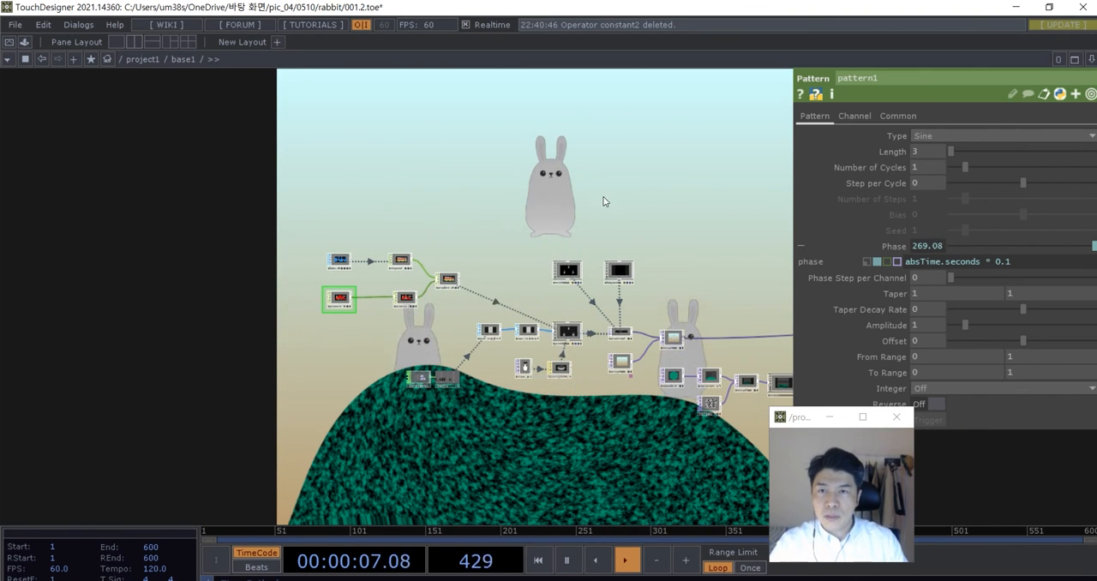
left_click_drag(661, 193, 492, 204)
left_click_drag(595, 206, 538, 206)
scroll(635, 307, "up", 3)
scroll(635, 307, "up", 2)
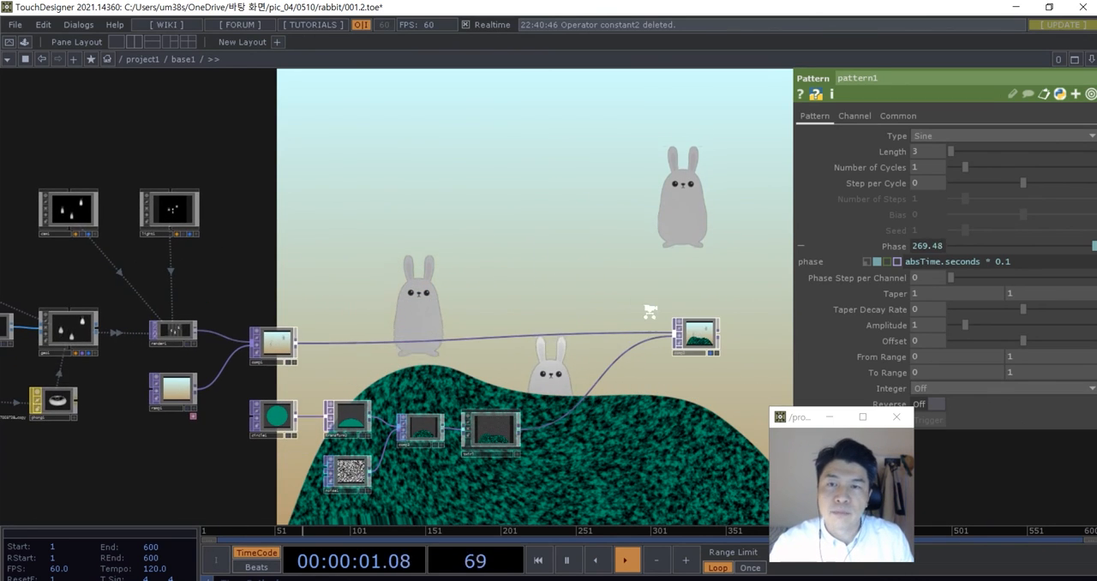
- Inspect the final Composite TOP and the circle, noise and twirl hill branch that feeds it
scroll(650, 311, "up", 2)
left_click_drag(710, 346, 661, 356)
scroll(629, 276, "down", 2)
left_click_drag(629, 276, 586, 285)
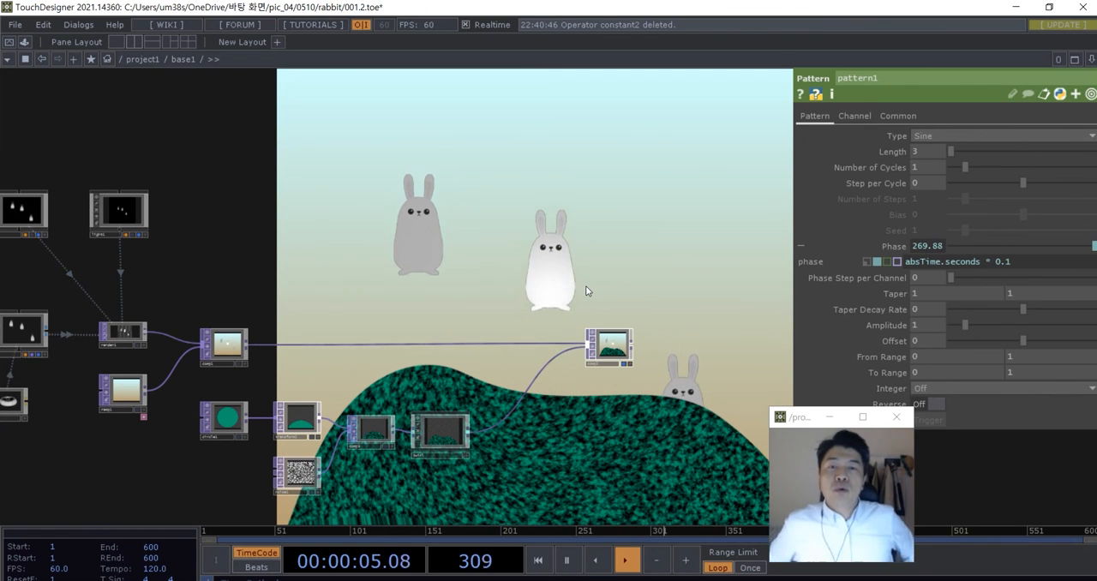
scroll(549, 343, "up", 2)
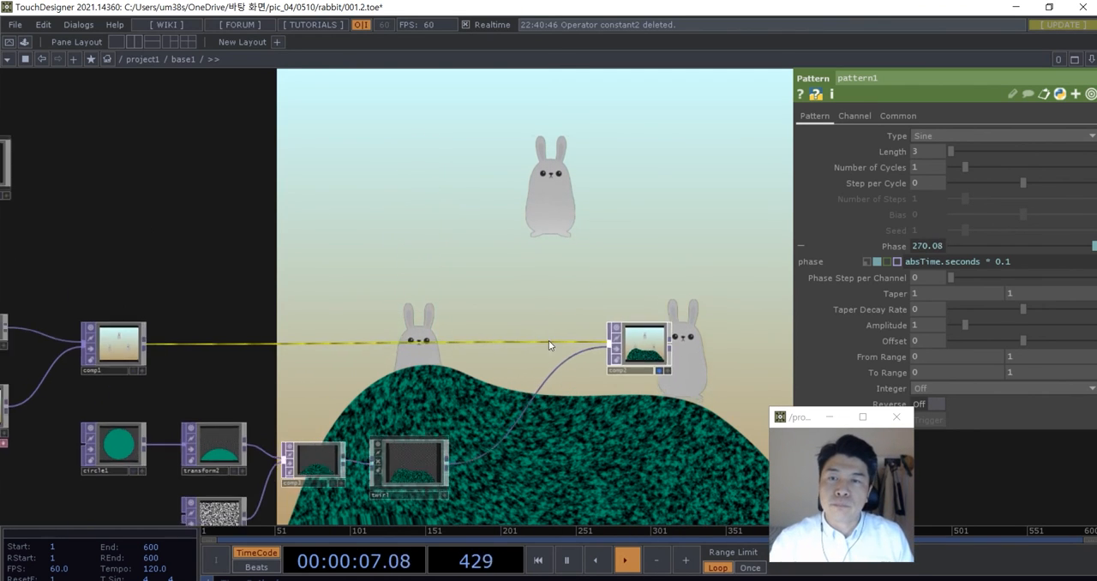
left_click_drag(561, 301, 526, 291)
scroll(604, 332, "up", 2)
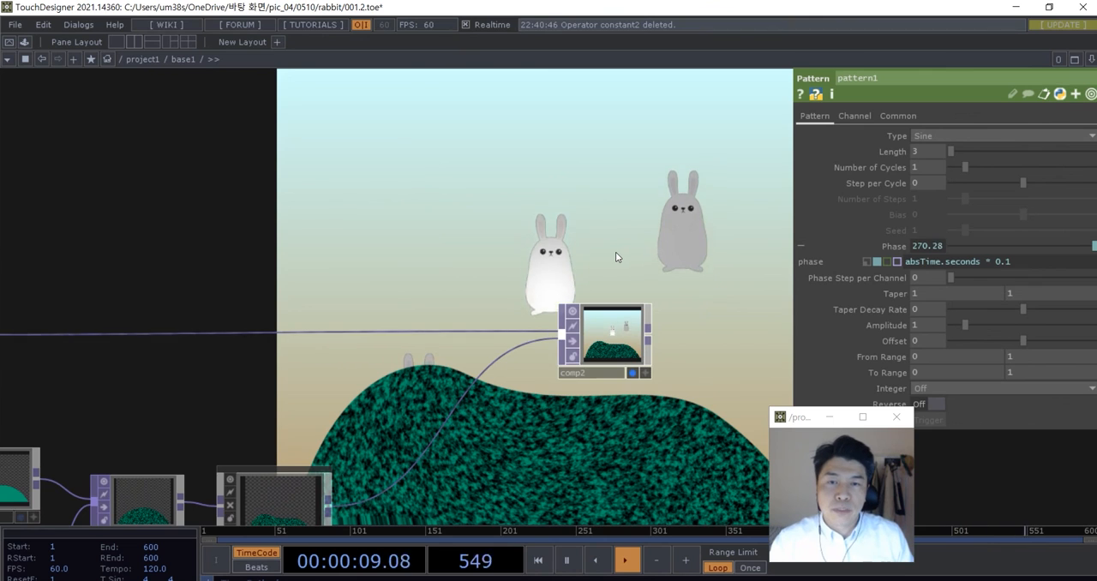
left_click_drag(616, 251, 644, 206)
left_click_drag(658, 291, 604, 291)
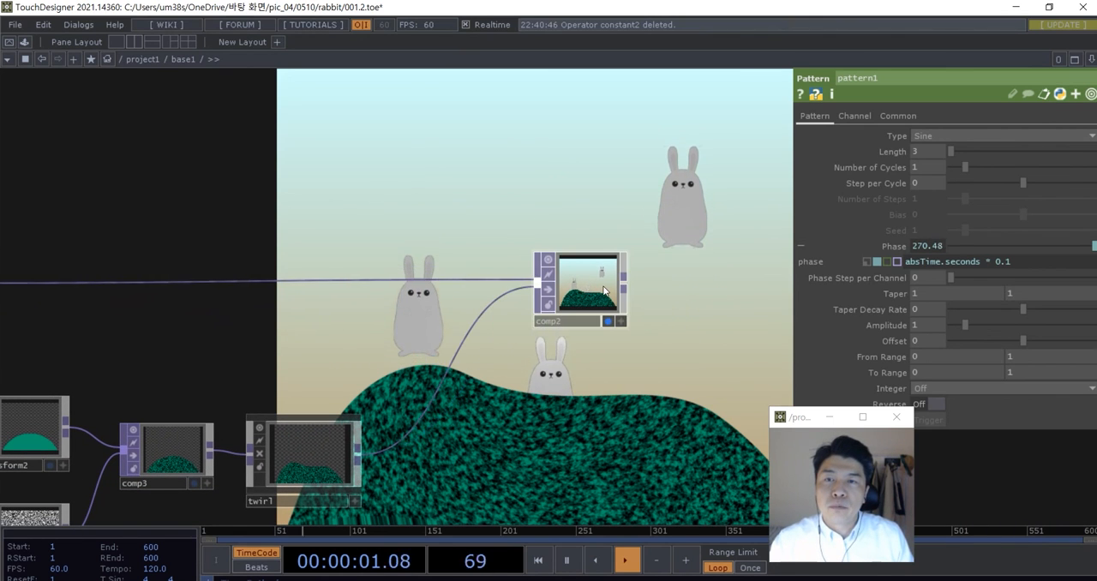
scroll(605, 295, "down", 2)
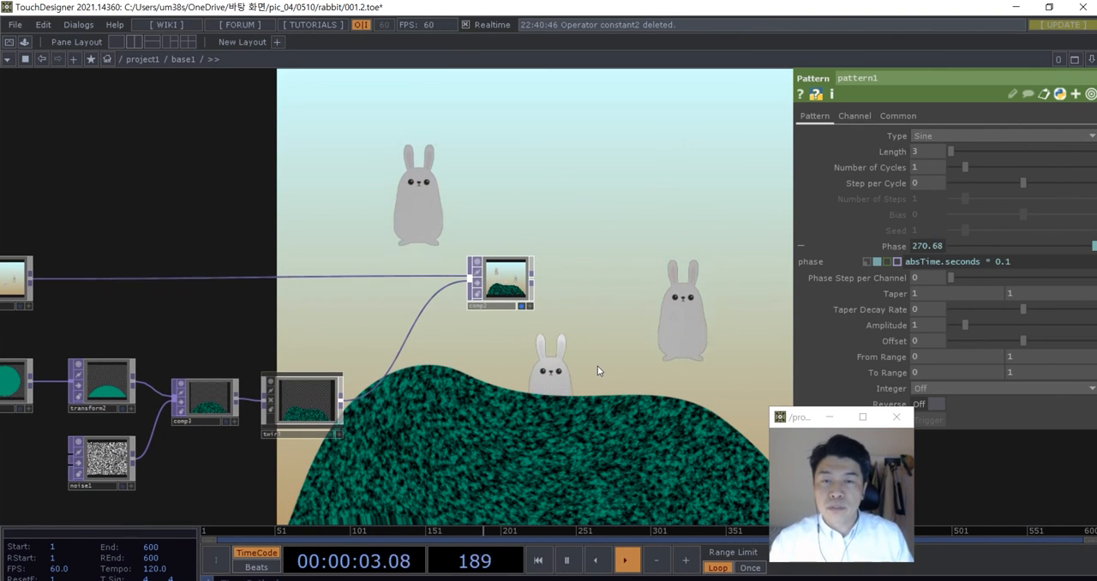